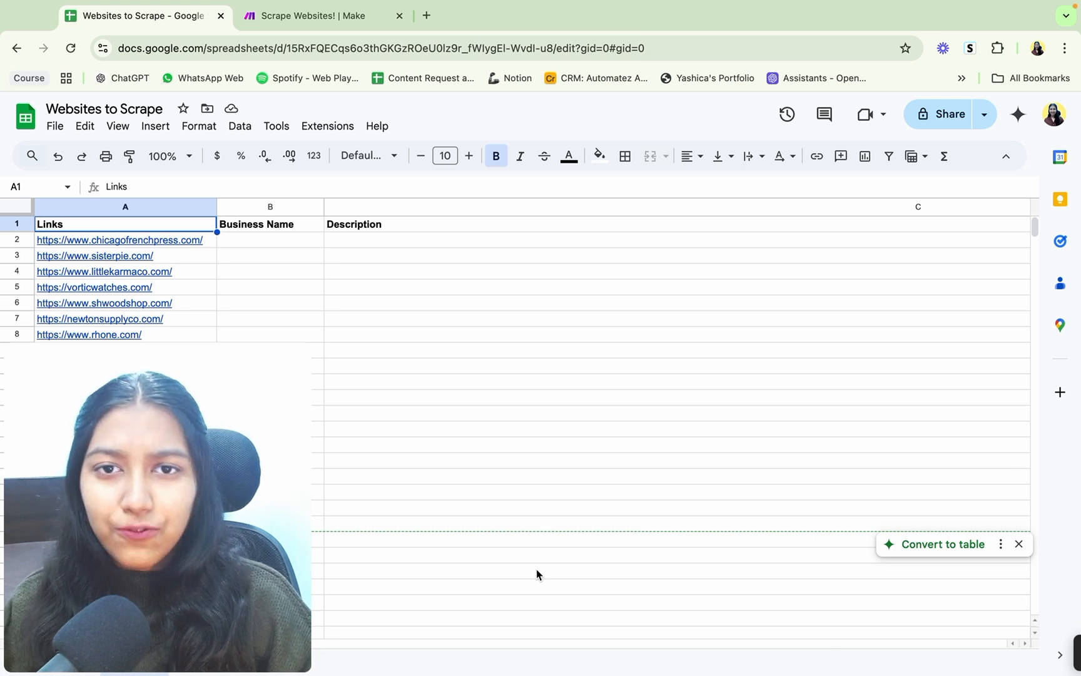
Step: Look over the Scrape Websites! scenario in Make and the column headings of the Websites to Scrape sheet in Google Sheets
{"action": "left_click", "coordinate": [298, 16]}
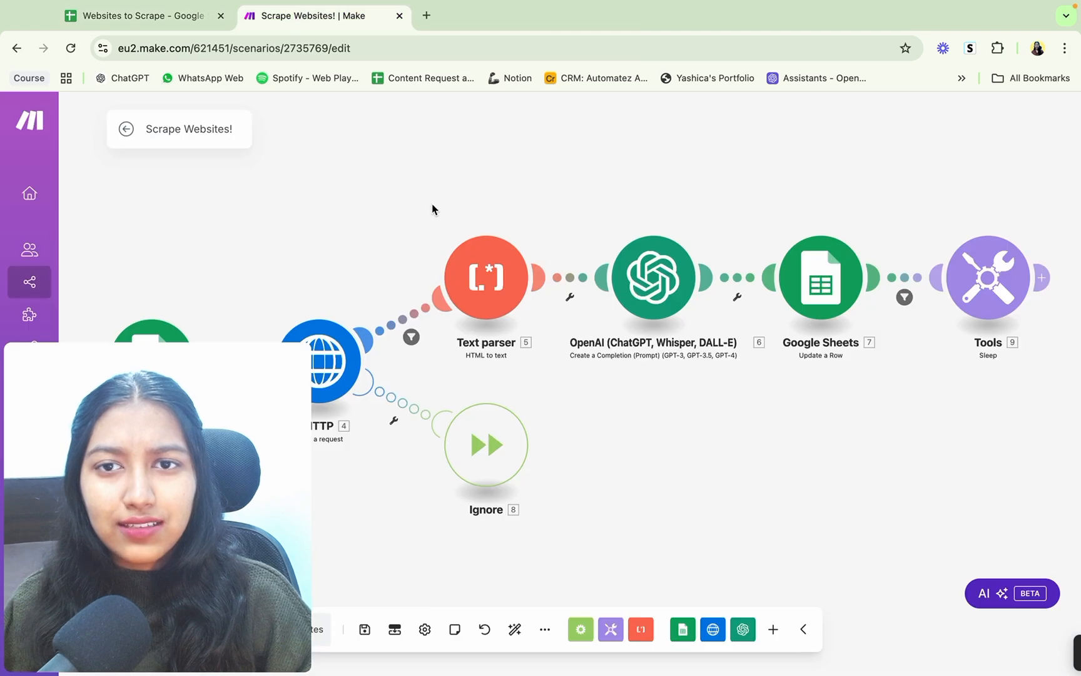
{"action": "left_click", "coordinate": [159, 15]}
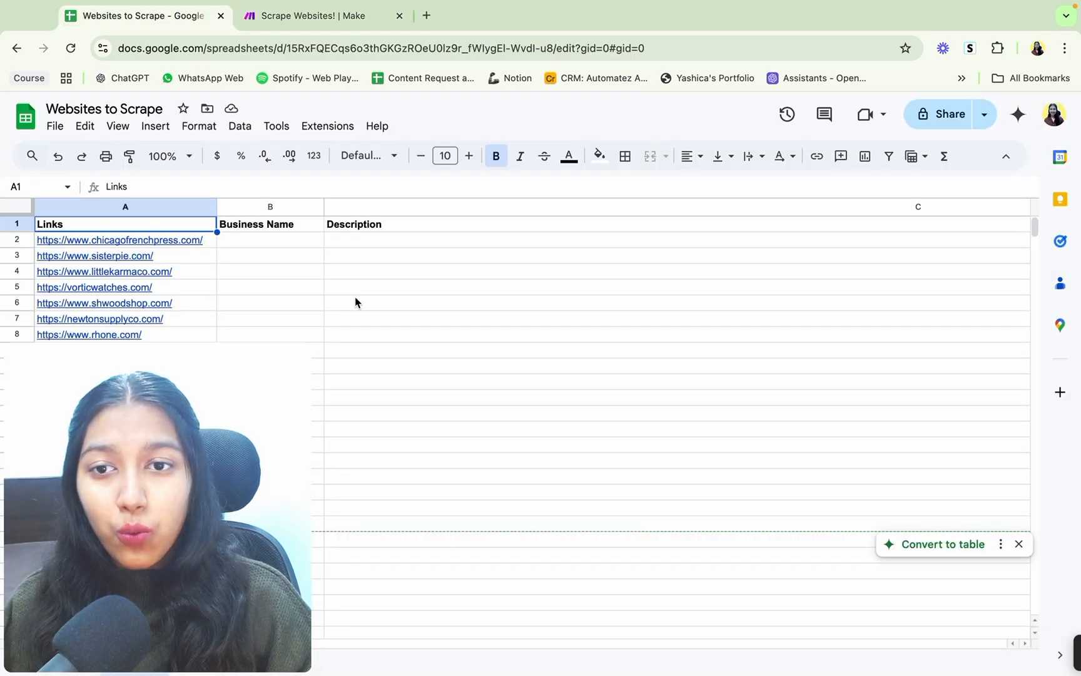
{"action": "scroll", "coordinate": [355, 298], "scroll_direction": "right", "scroll_amount": 15}
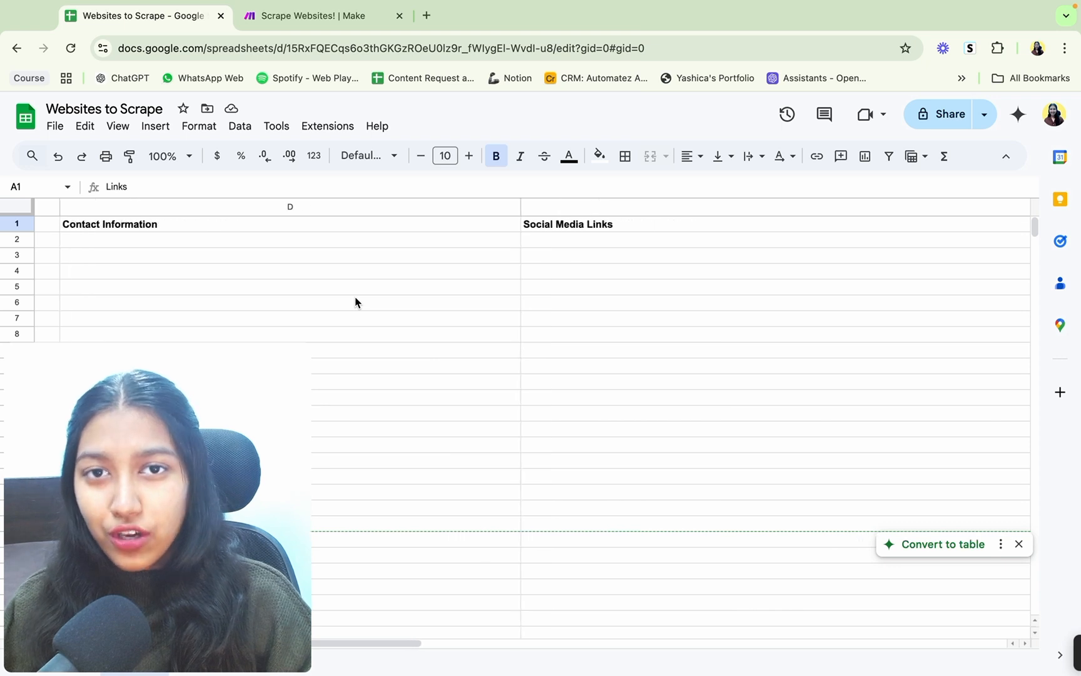
{"action": "scroll", "coordinate": [355, 301], "scroll_direction": "left", "scroll_amount": 15}
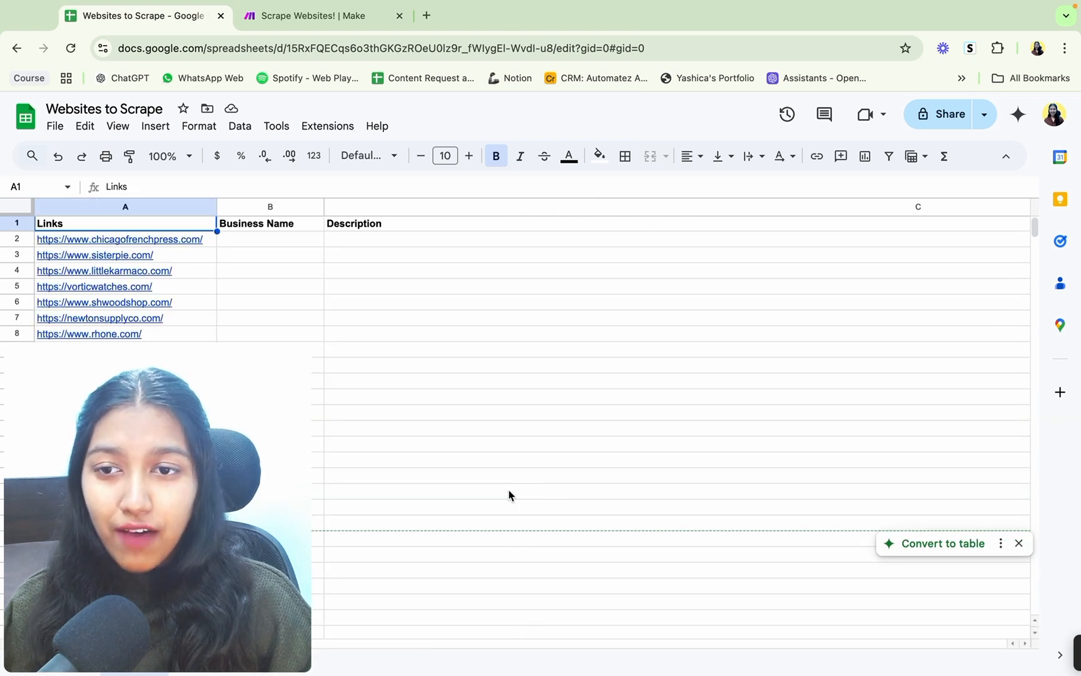
{"action": "scroll", "coordinate": [509, 495], "scroll_direction": "right", "scroll_amount": 2}
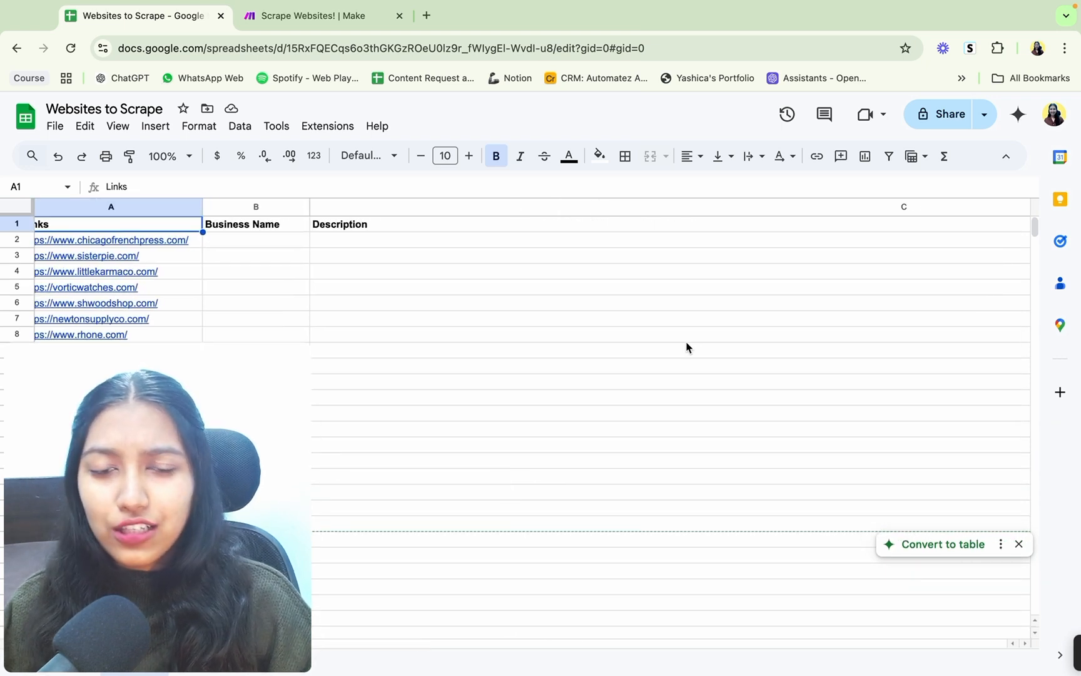
{"action": "scroll", "coordinate": [687, 347], "scroll_direction": "right", "scroll_amount": 10}
{"action": "scroll", "coordinate": [687, 348], "scroll_direction": "right", "scroll_amount": 10}
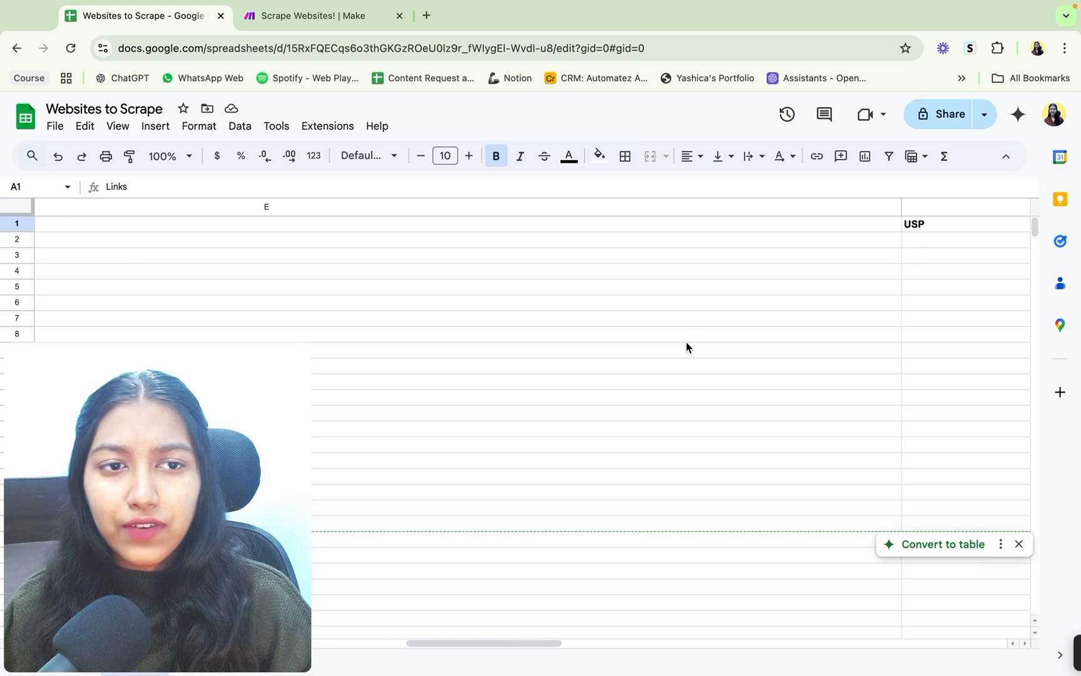
{"action": "scroll", "coordinate": [686, 348], "scroll_direction": "left", "scroll_amount": 20}
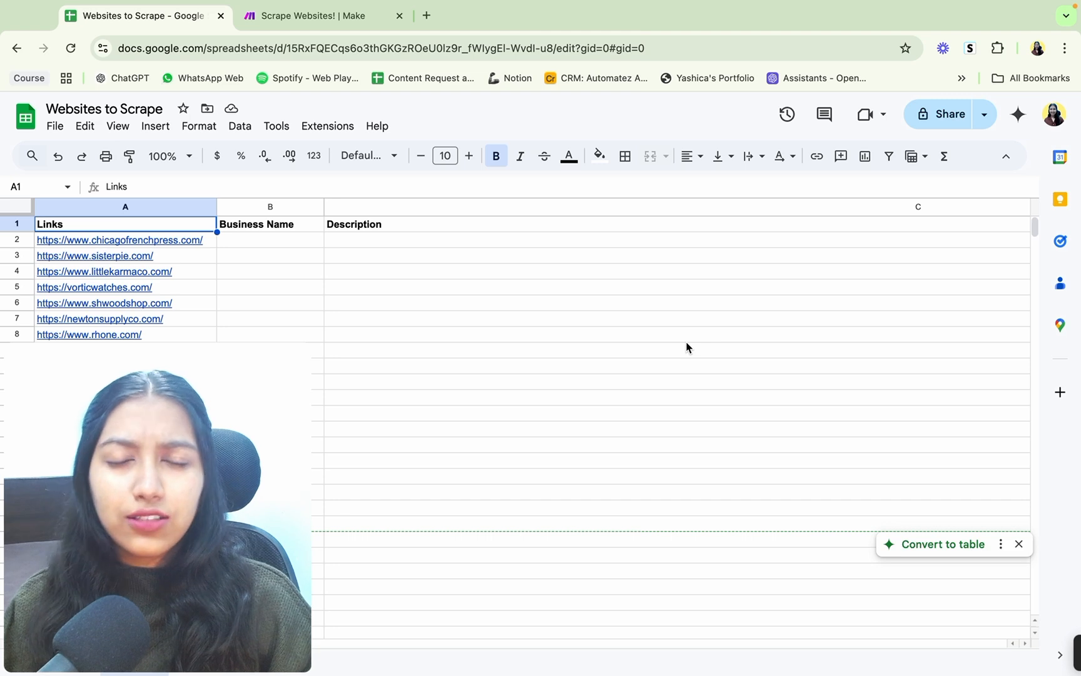
Step: Compare the Make scenario's module chain with the sheet's link list and its description, contact and social media columns
{"action": "left_click", "coordinate": [351, 17]}
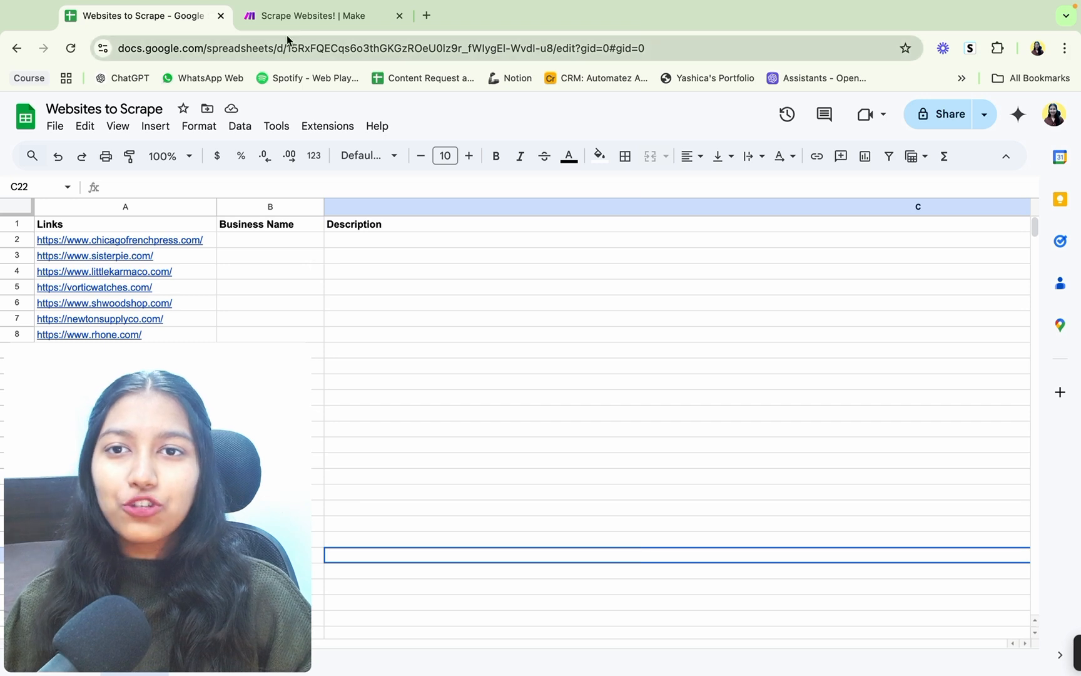
{"action": "left_click", "coordinate": [288, 21]}
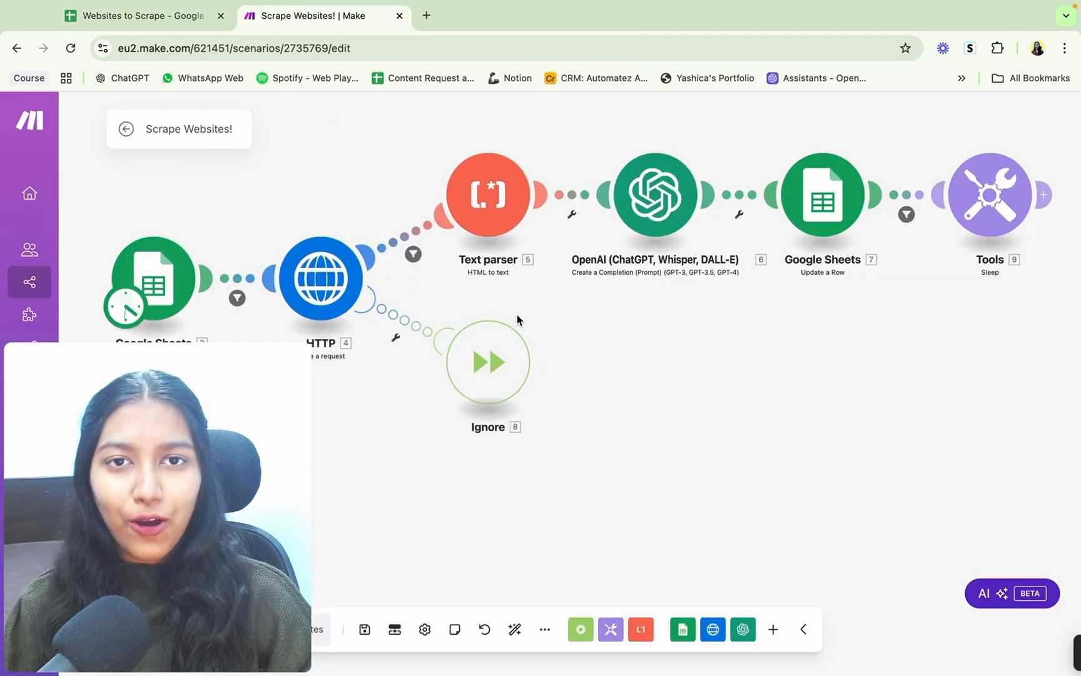
{"action": "left_click", "coordinate": [147, 25]}
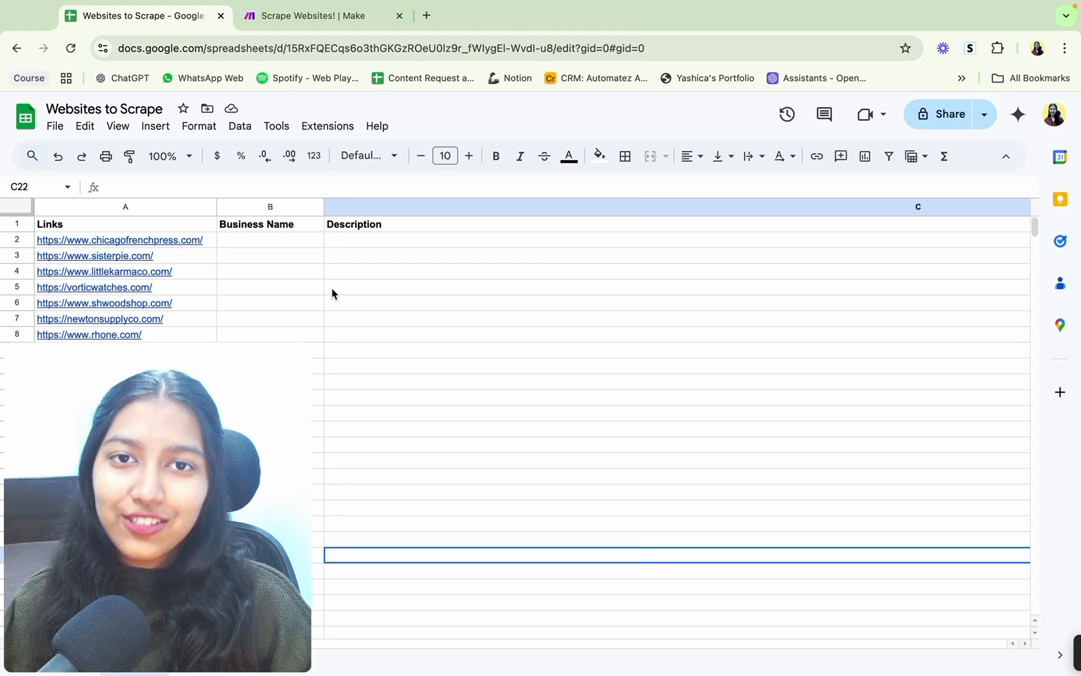
{"action": "left_click", "coordinate": [308, 21]}
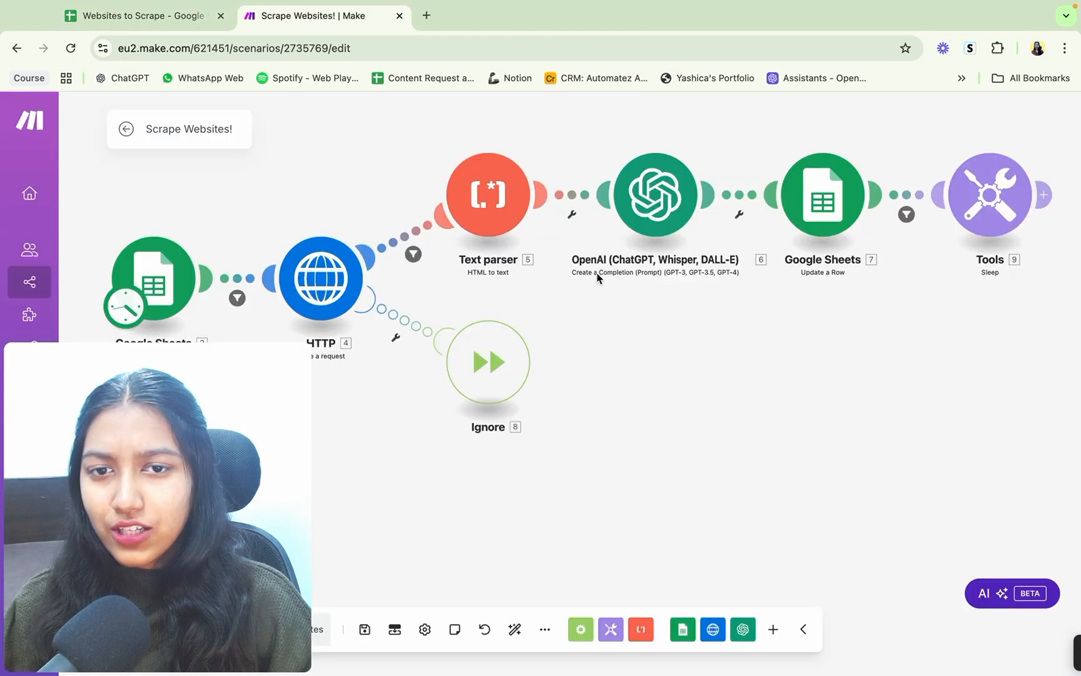
{"action": "left_click", "coordinate": [144, 18]}
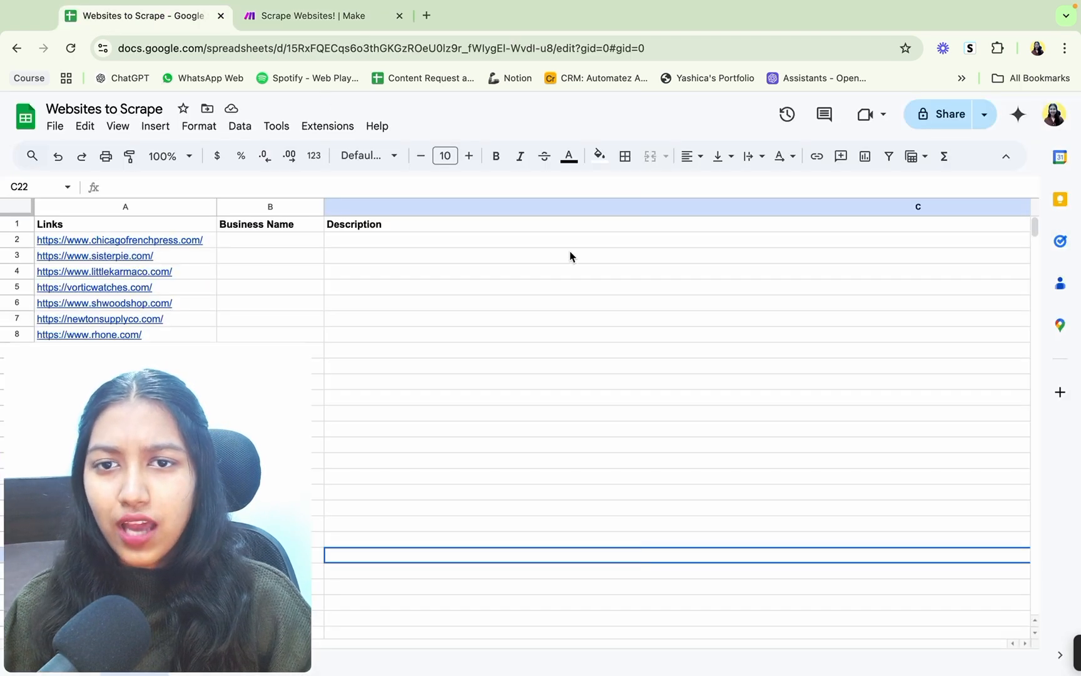
{"action": "scroll", "coordinate": [570, 255], "scroll_direction": "right", "scroll_amount": 5}
{"action": "scroll", "coordinate": [570, 255], "scroll_direction": "right", "scroll_amount": 5}
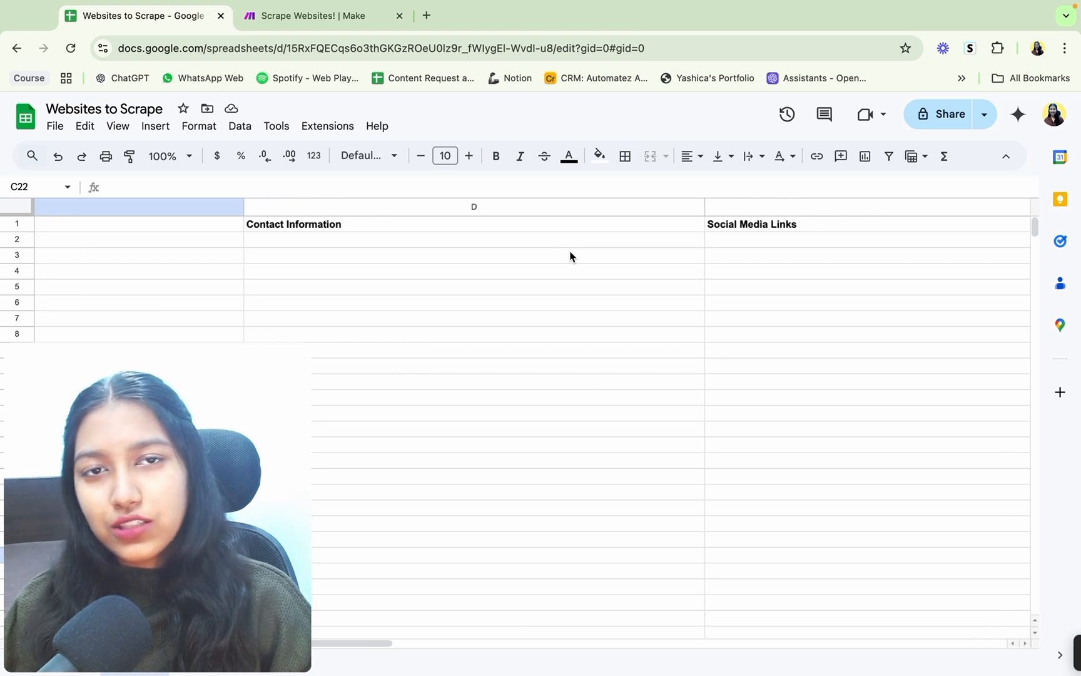
{"action": "scroll", "coordinate": [569, 256], "scroll_direction": "left", "scroll_amount": 10}
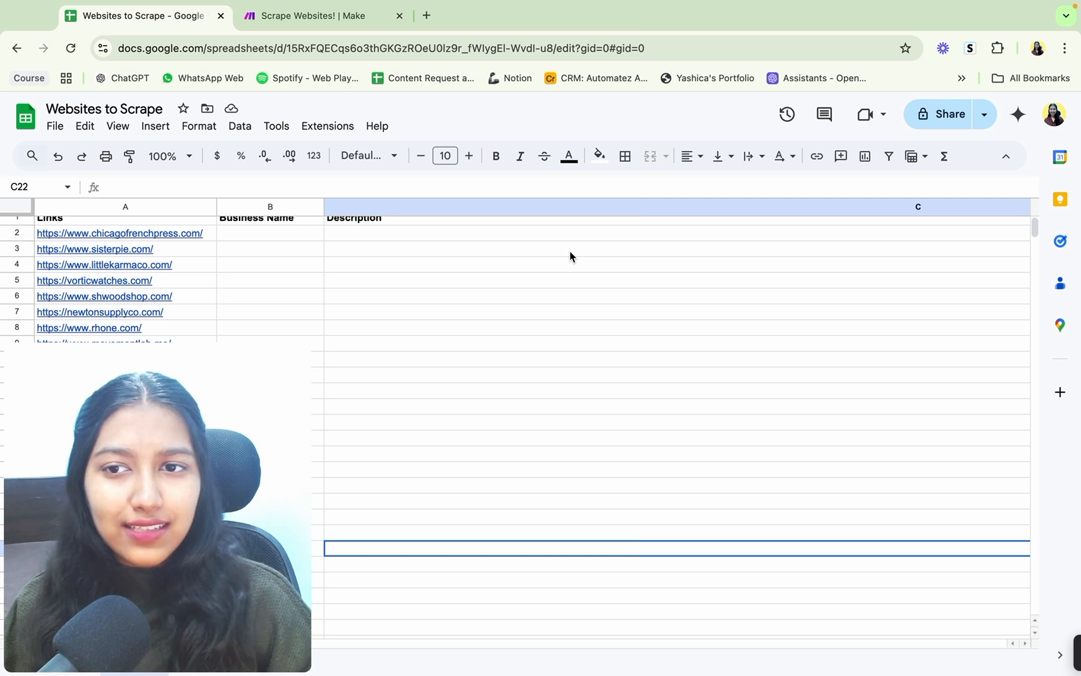
{"action": "scroll", "coordinate": [569, 257], "scroll_direction": "up", "scroll_amount": 1}
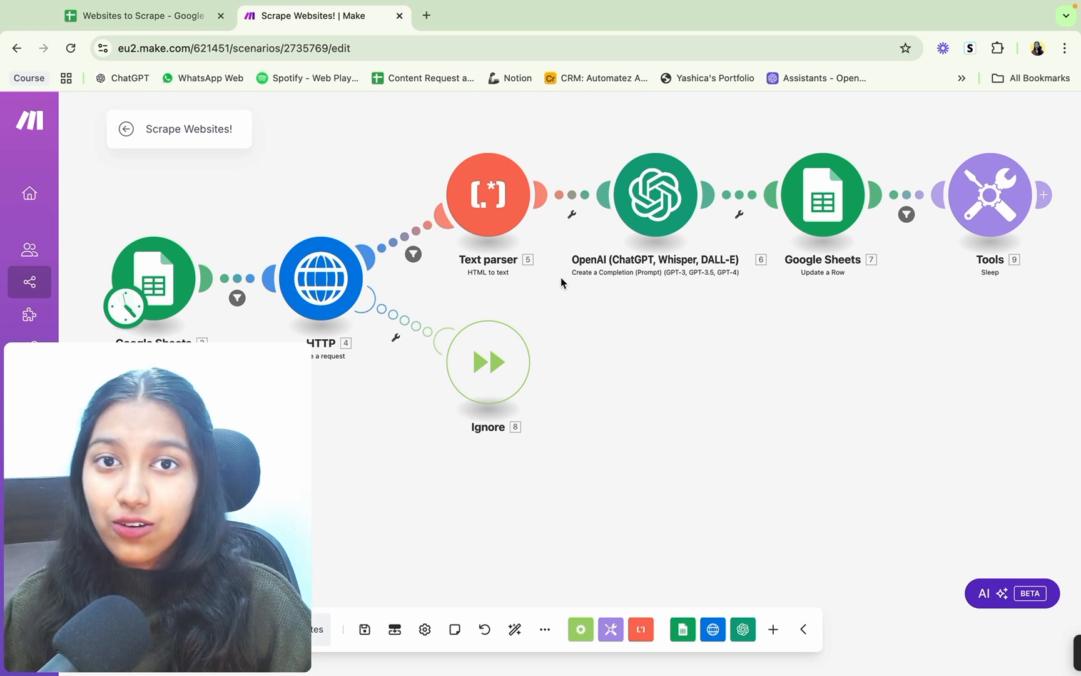
Step: Open the make.com homepage in a new browser tab and look through its introduction
{"action": "left_click", "coordinate": [426, 16]}
{"action": "type", "text": "ma"}
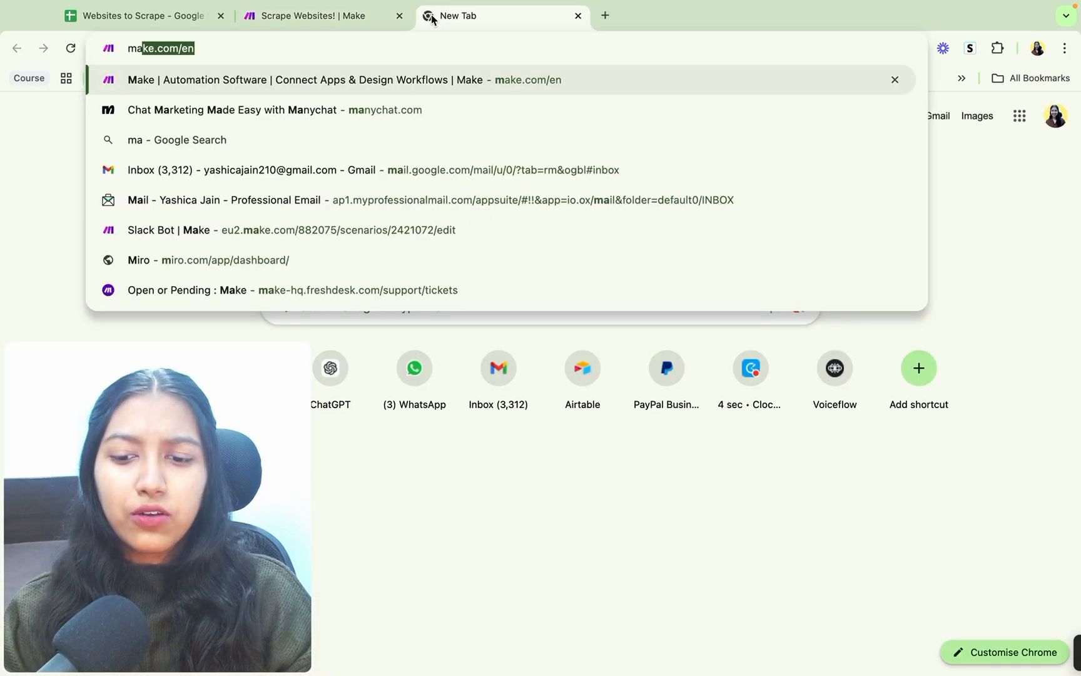
{"action": "key", "text": "Return"}
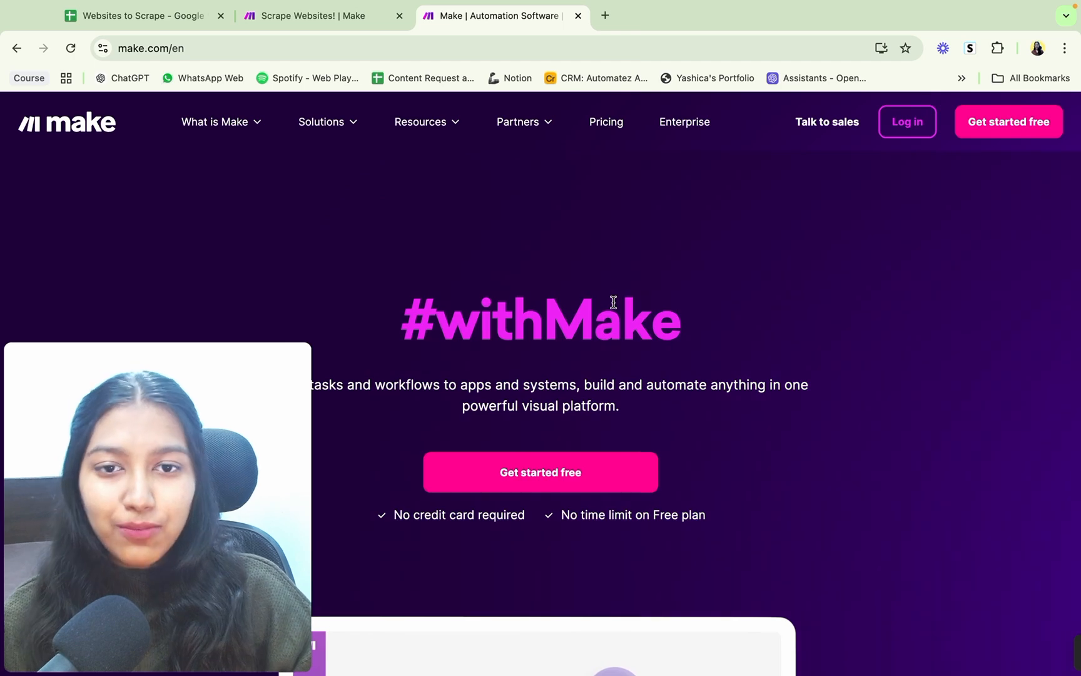
{"action": "scroll", "coordinate": [613, 301], "scroll_direction": "down", "scroll_amount": 6}
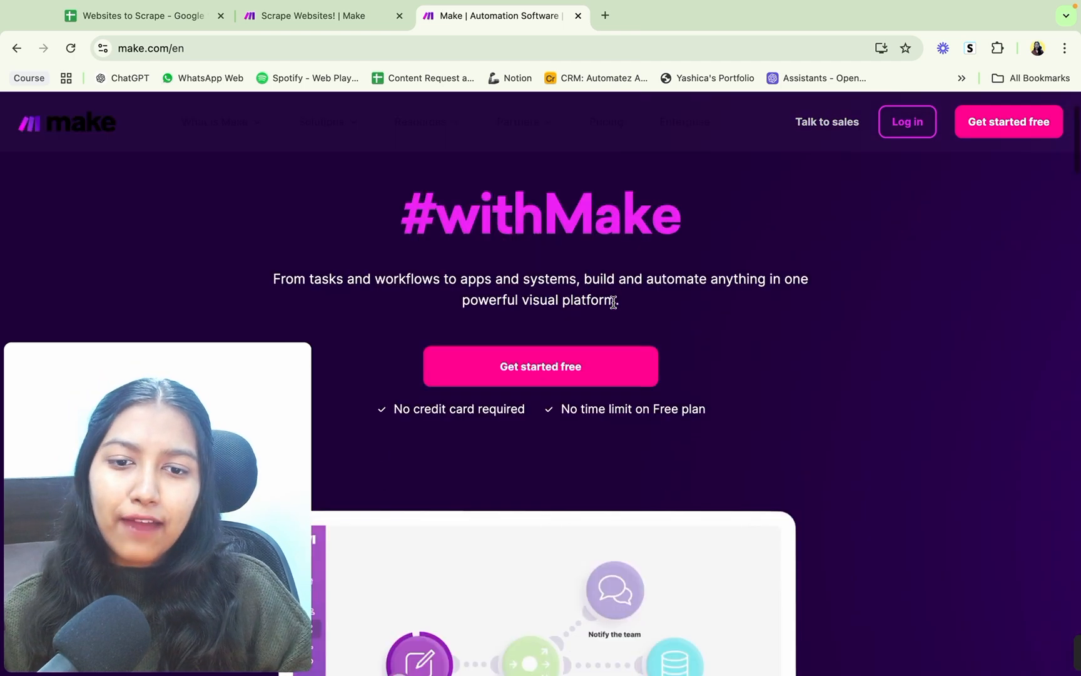
{"action": "scroll", "coordinate": [613, 307], "scroll_direction": "down", "scroll_amount": 1}
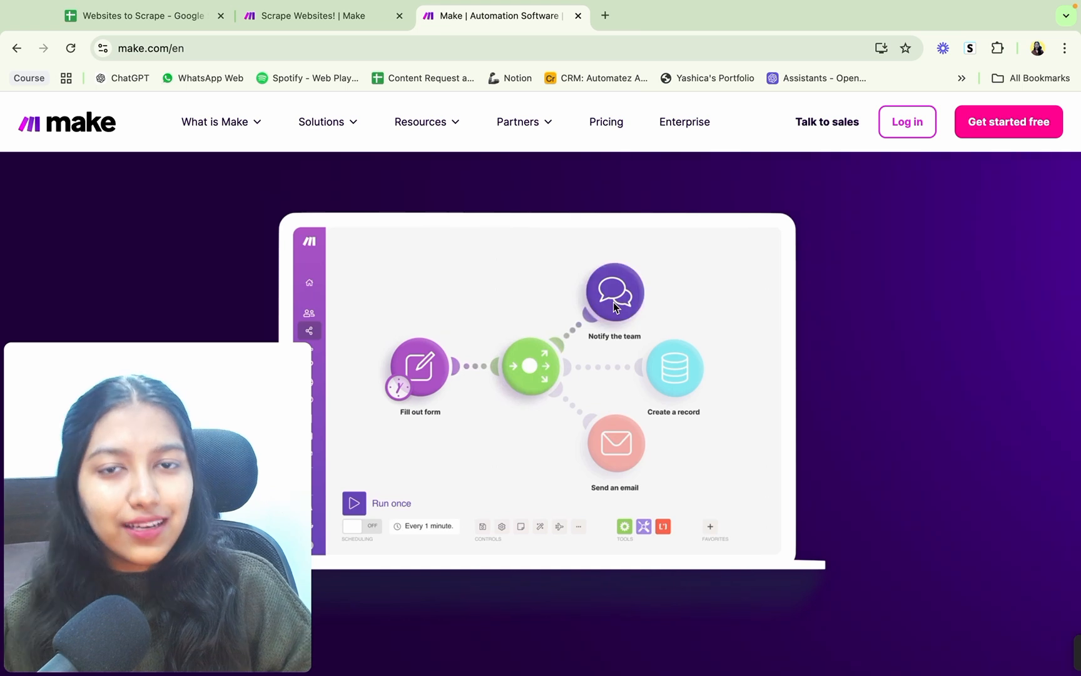
{"action": "scroll", "coordinate": [820, 475], "scroll_direction": "up", "scroll_amount": 7}
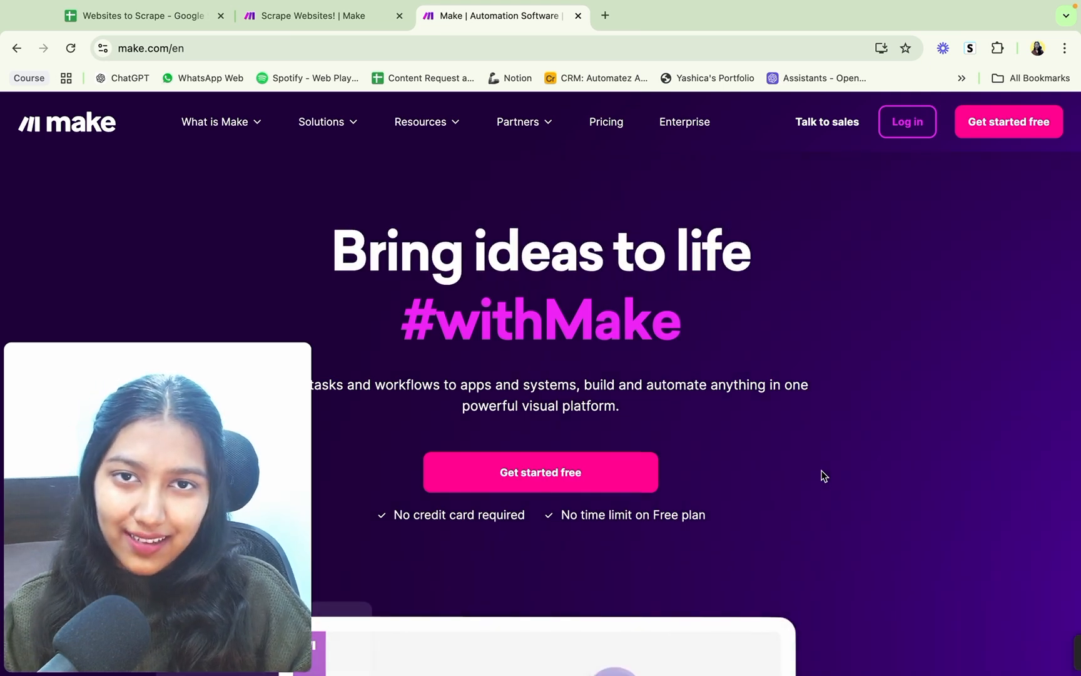
Step: Log in to Make and create a new scenario from the organization dashboard
{"action": "left_click", "coordinate": [900, 123]}
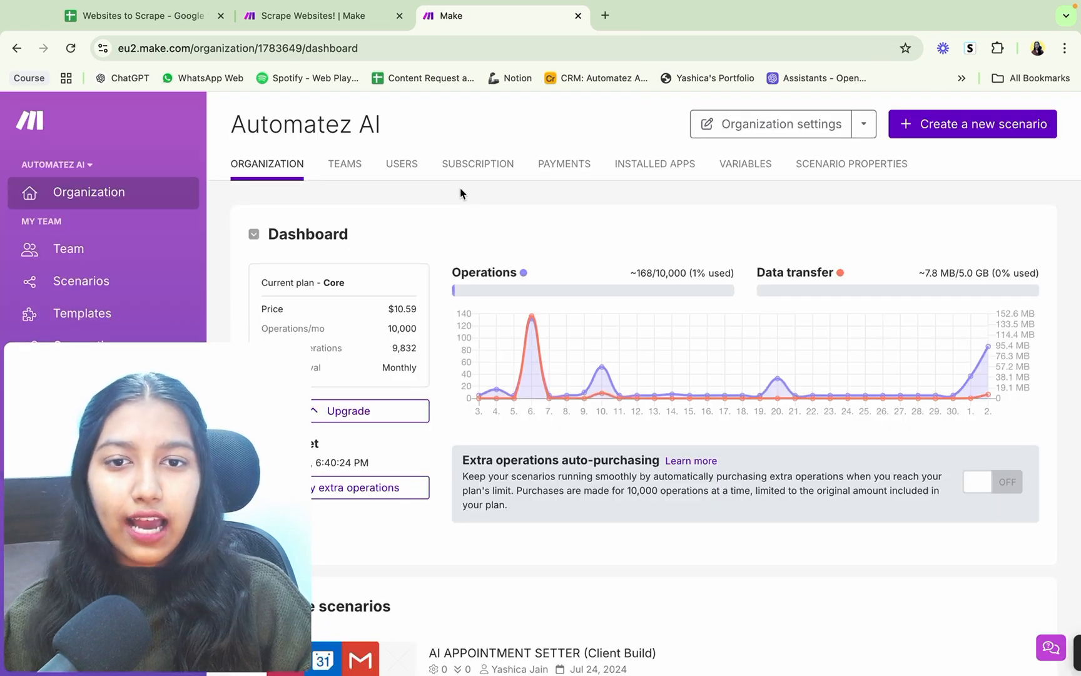
{"action": "left_click", "coordinate": [945, 128]}
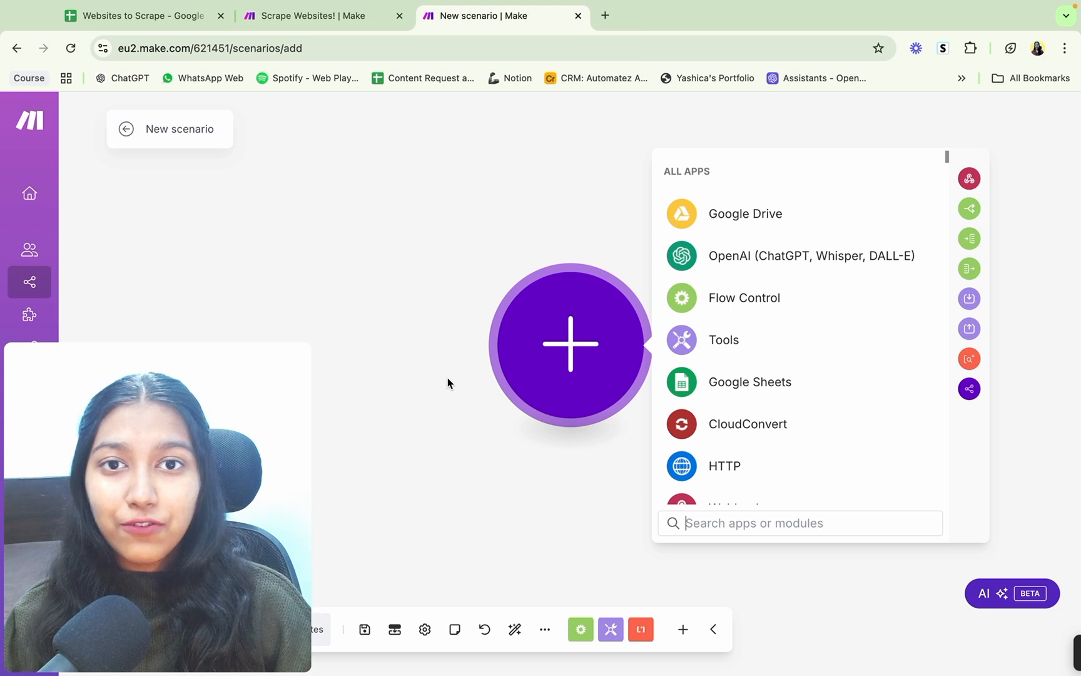
Step: Switch to the Websites to Scrape sheet and examine its columns from Links to Processed?, including rows 2 to 7
{"action": "left_click", "coordinate": [154, 28]}
{"action": "mouse_move", "coordinate": [195, 264]}
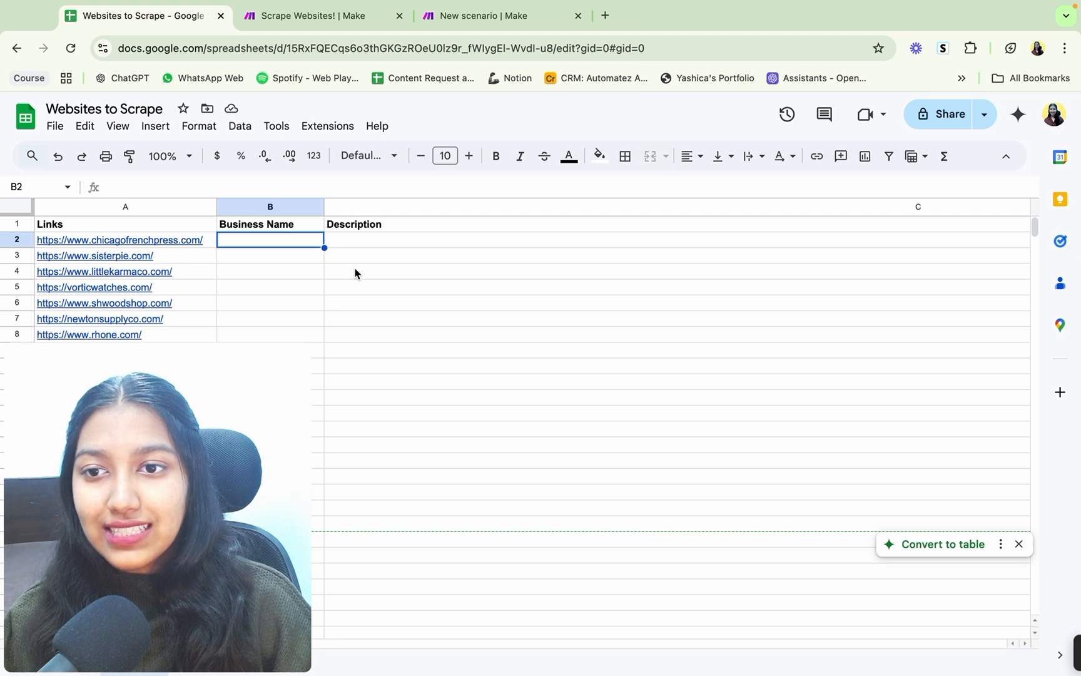
{"action": "scroll", "coordinate": [355, 273], "scroll_direction": "right", "scroll_amount": 10}
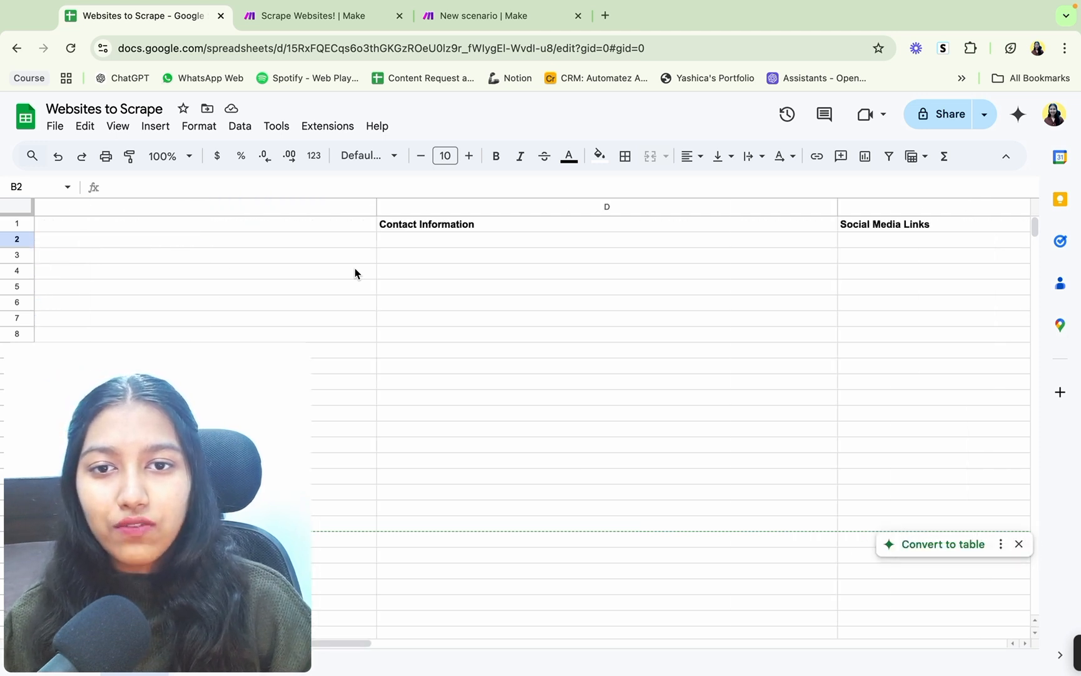
{"action": "scroll", "coordinate": [355, 273], "scroll_direction": "right", "scroll_amount": 15}
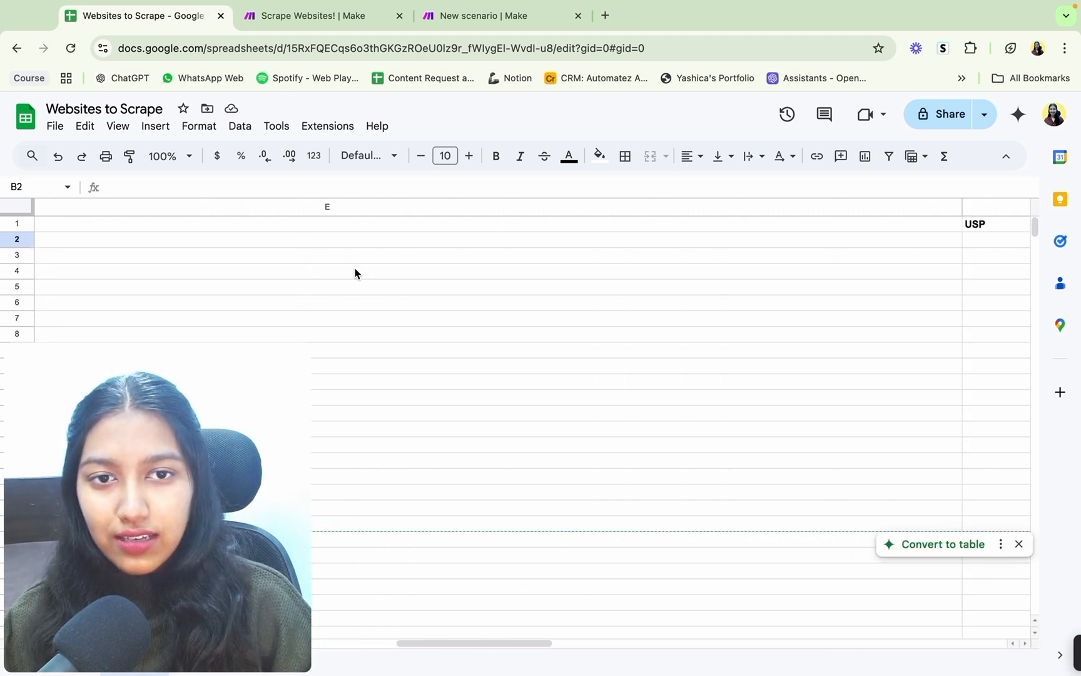
{"action": "scroll", "coordinate": [354, 274], "scroll_direction": "right", "scroll_amount": 15}
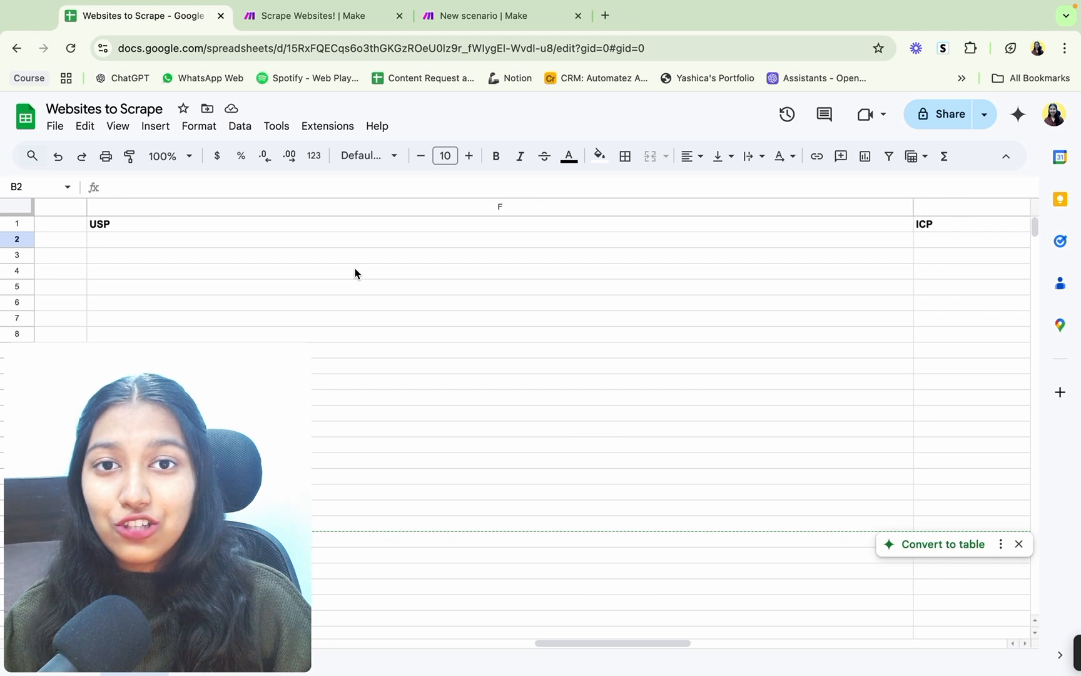
{"action": "scroll", "coordinate": [354, 274], "scroll_direction": "right", "scroll_amount": 15}
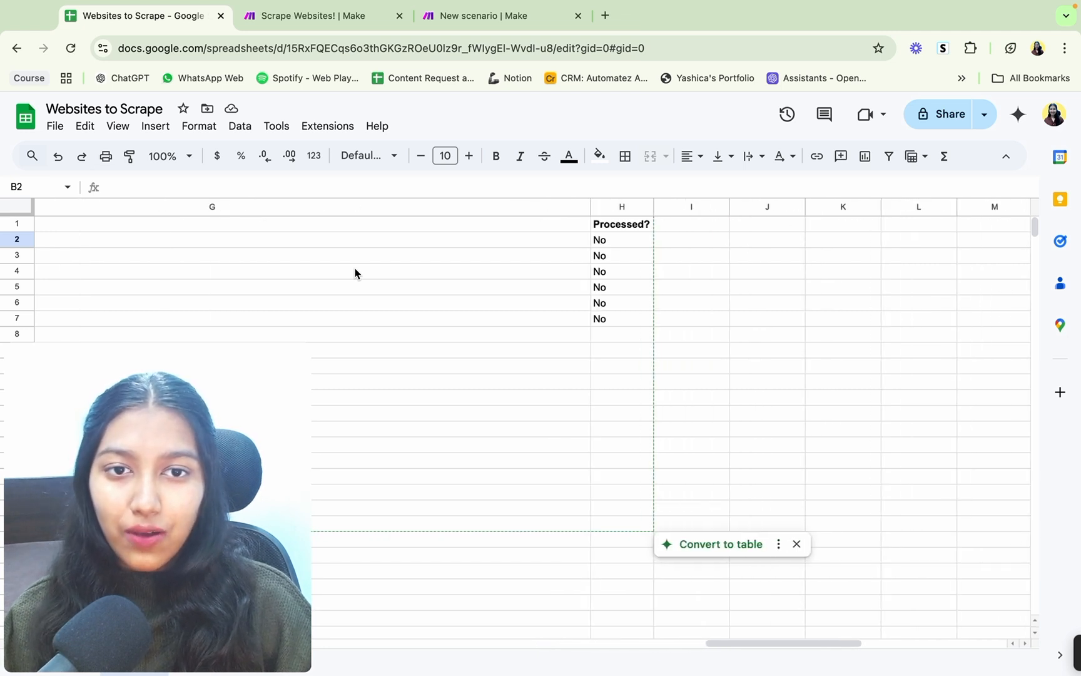
{"action": "left_click_drag", "start_coordinate": [621, 244], "coordinate": [630, 318]}
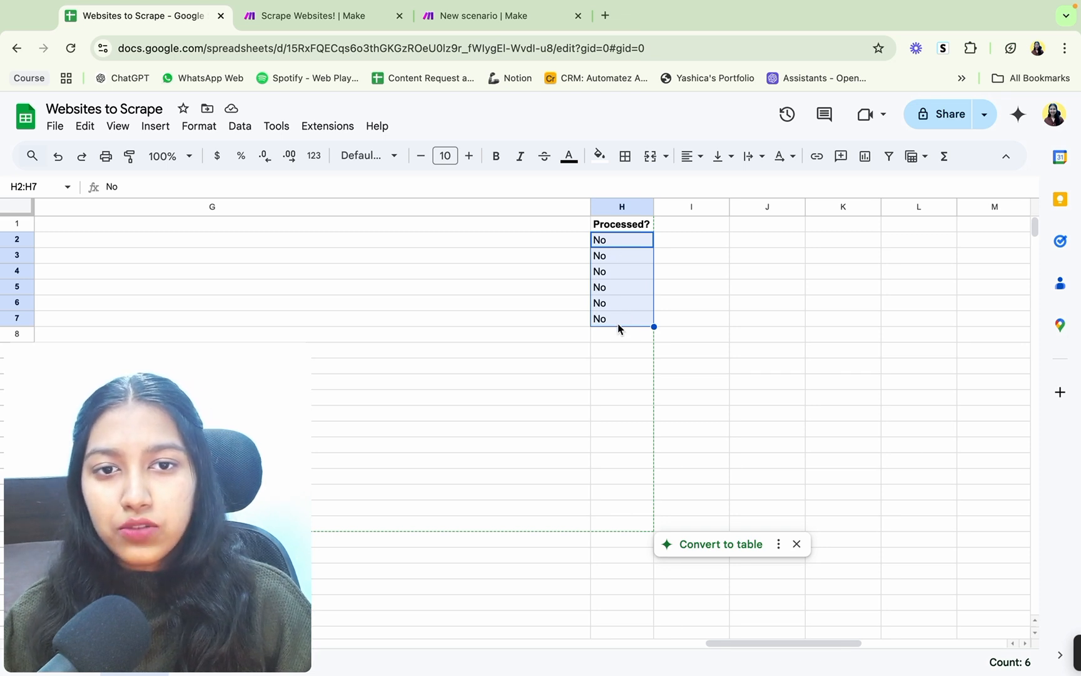
{"action": "scroll", "coordinate": [618, 328], "scroll_direction": "left", "scroll_amount": 10}
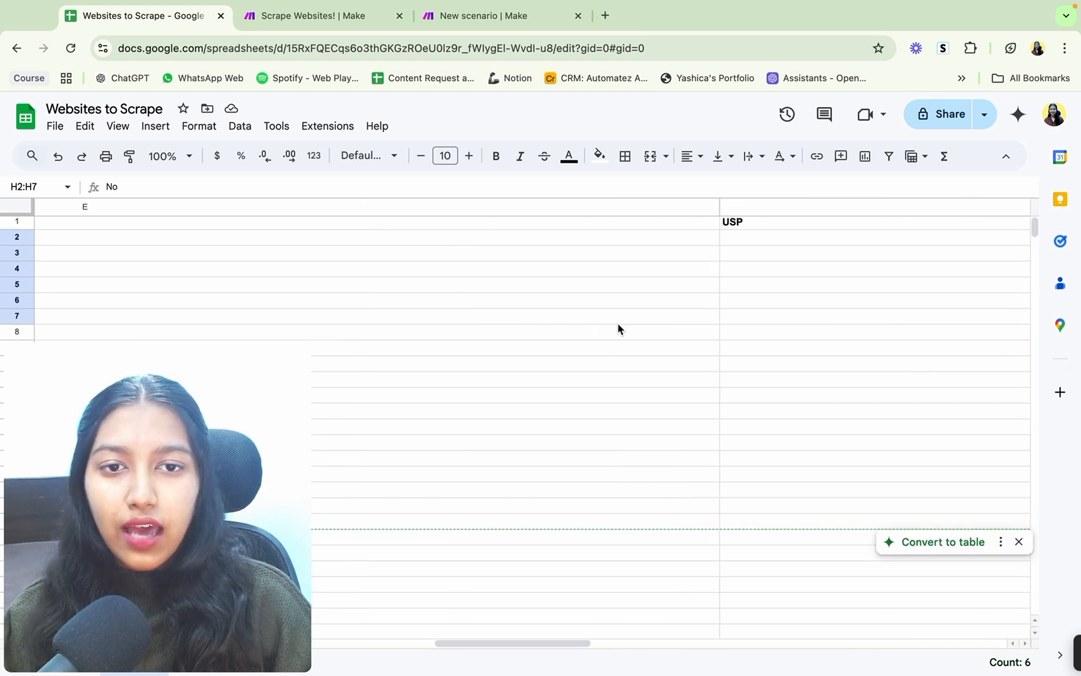
{"action": "scroll", "coordinate": [618, 328], "scroll_direction": "left", "scroll_amount": 10}
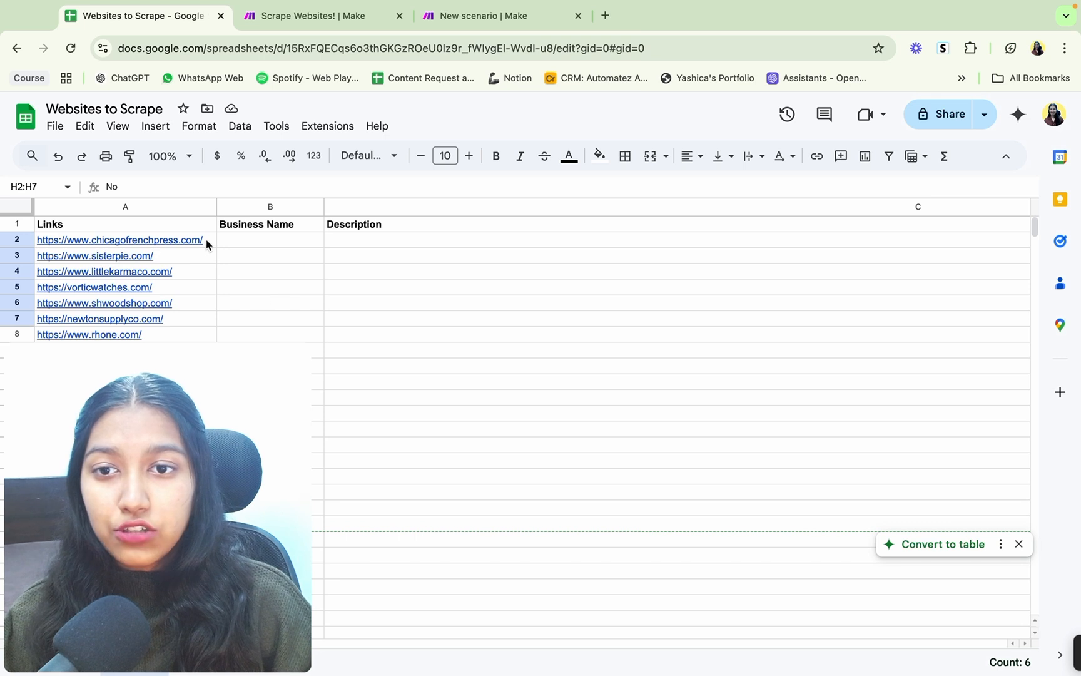
{"action": "left_click_drag", "start_coordinate": [206, 244], "coordinate": [212, 320]}
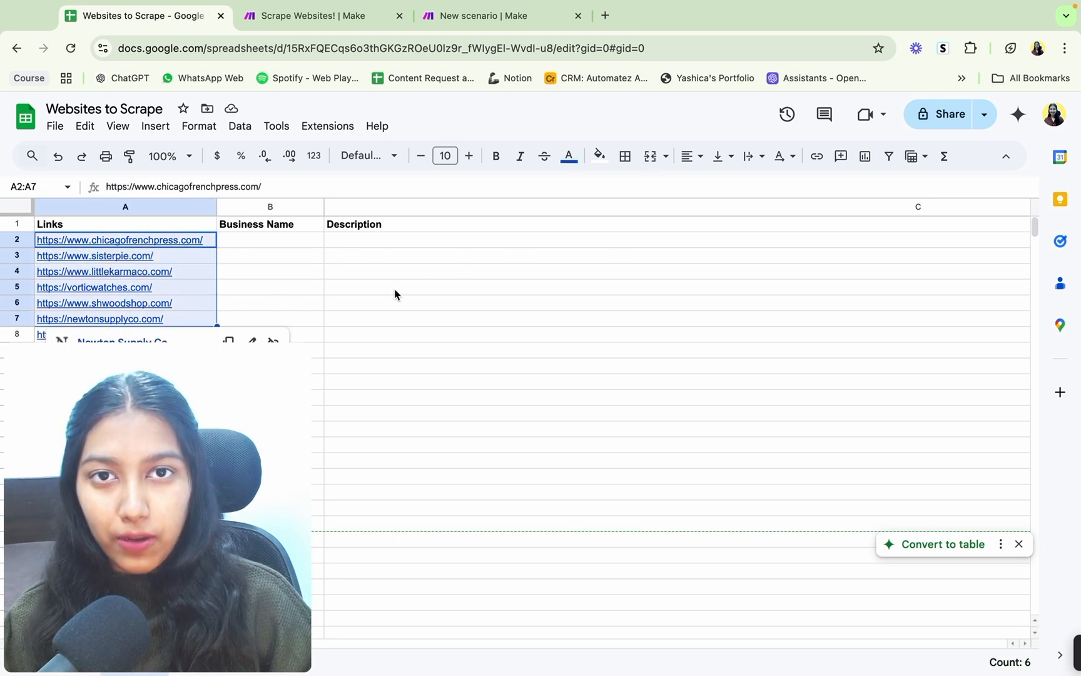
Step: Switch to the Scrape Websites! scenario in Make and run it once
{"action": "left_click", "coordinate": [293, 17]}
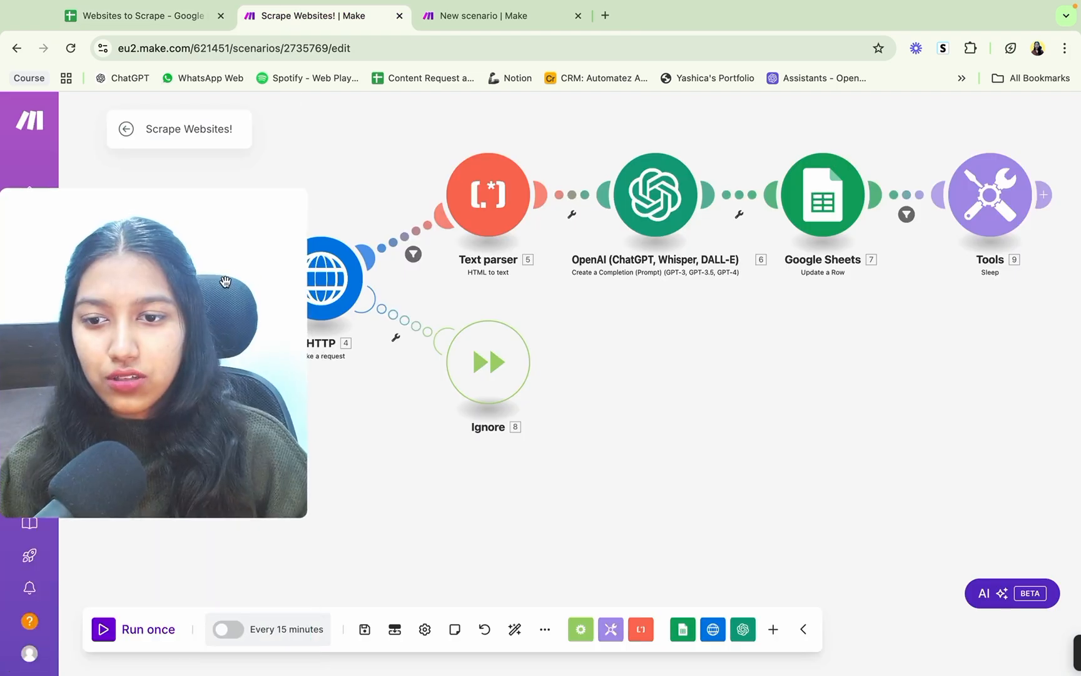
{"action": "left_click", "coordinate": [104, 635]}
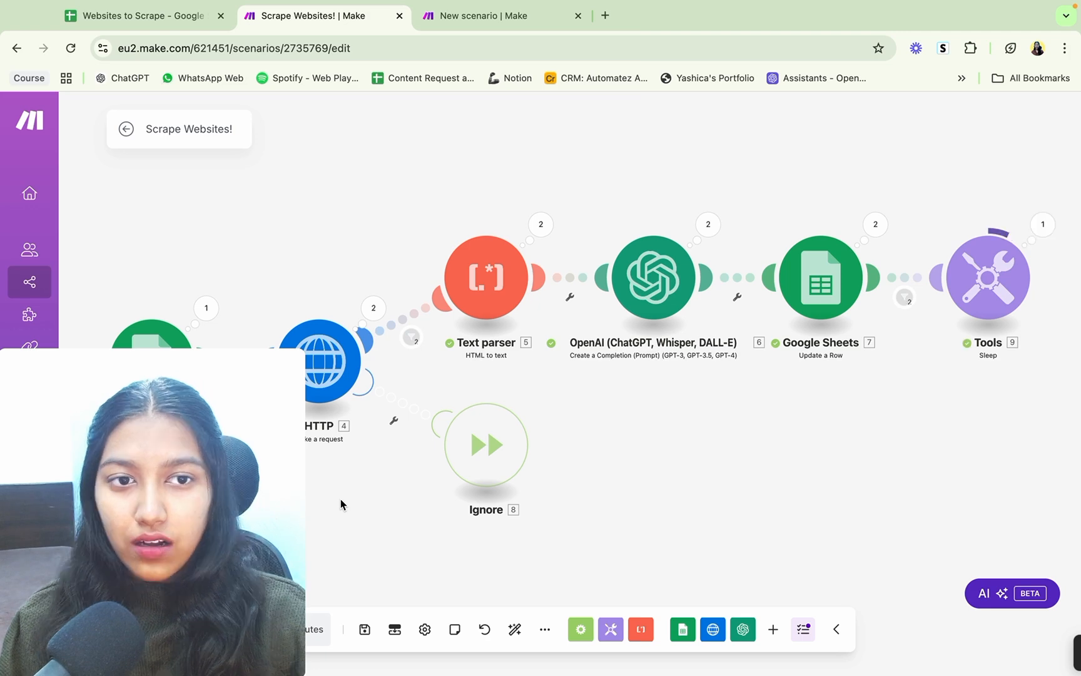
Step: Switch to the Websites to Scrape sheet and check the Business Name and Description entries for the first links
{"action": "left_click", "coordinate": [148, 18]}
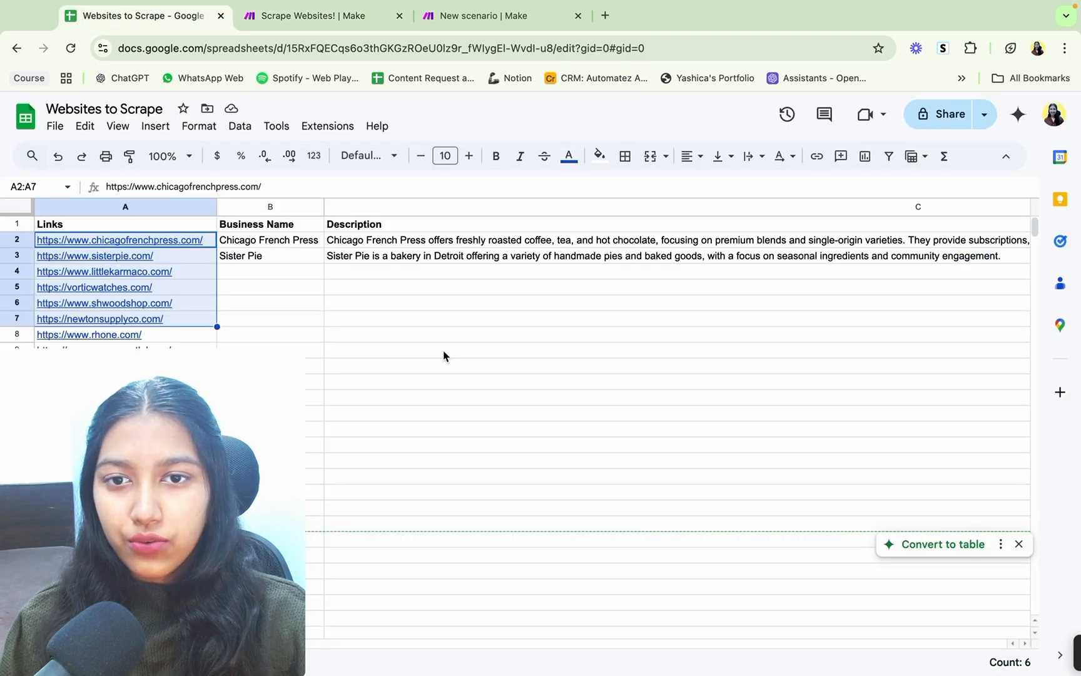
{"action": "left_click", "coordinate": [394, 335]}
{"action": "left_click", "coordinate": [313, 241]}
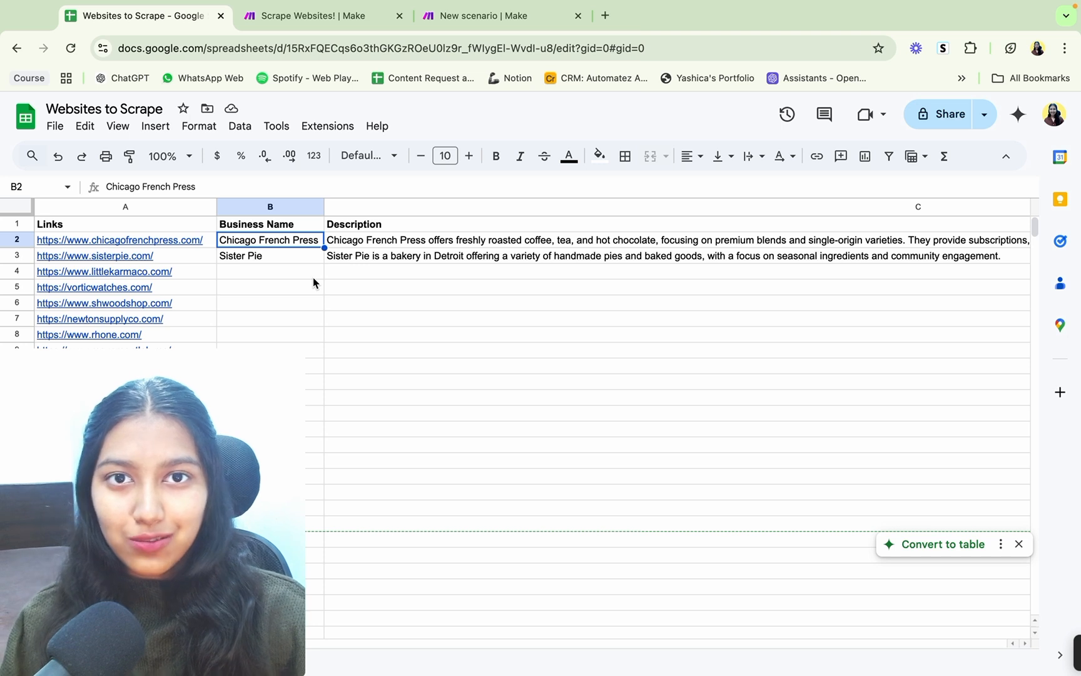
Step: Examine the link, Business Name and full Description filled in for Chicago French Press in row 2
{"action": "left_click", "coordinate": [206, 244]}
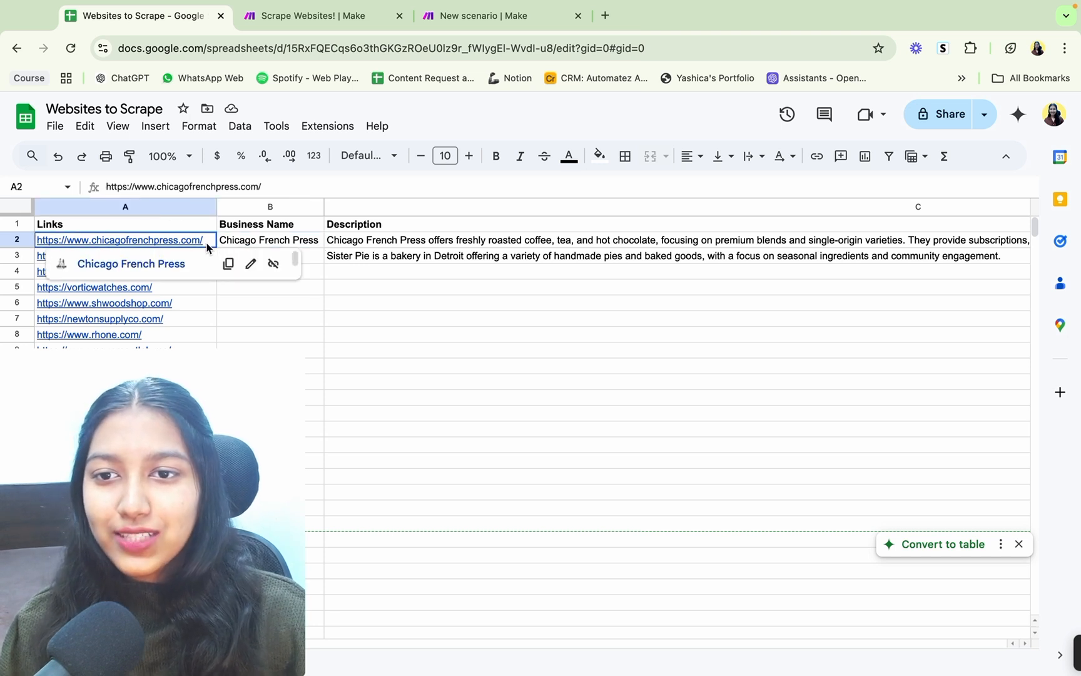
{"action": "left_click", "coordinate": [343, 323]}
{"action": "left_click", "coordinate": [299, 246]}
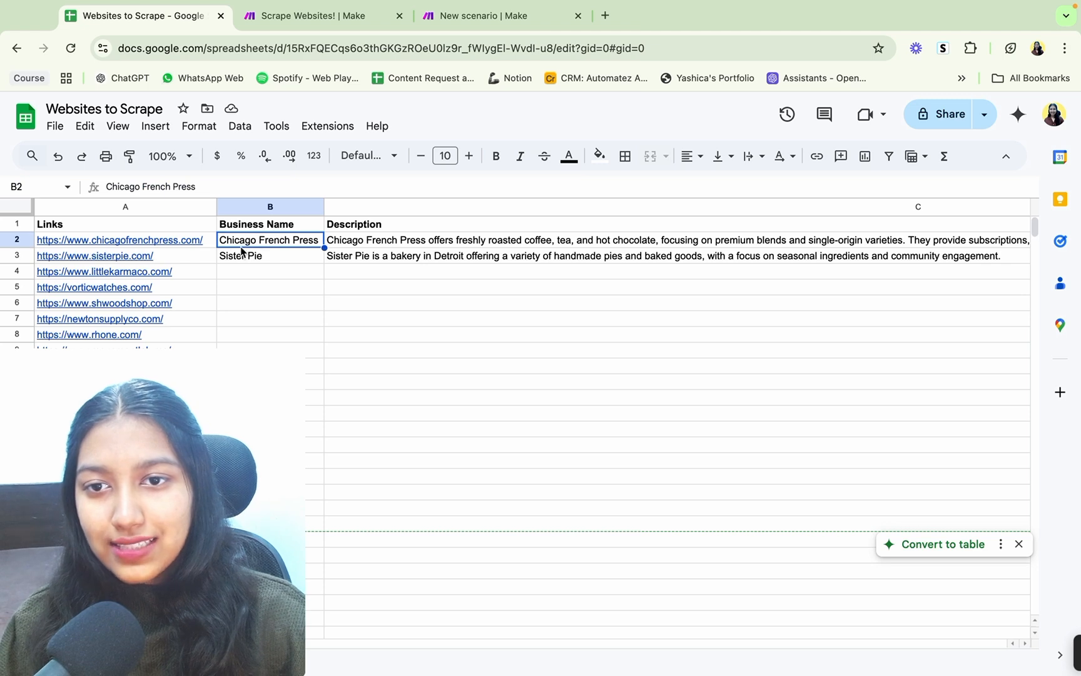
{"action": "left_click", "coordinate": [388, 245]}
{"action": "scroll", "coordinate": [389, 250], "scroll_direction": "right", "scroll_amount": 5}
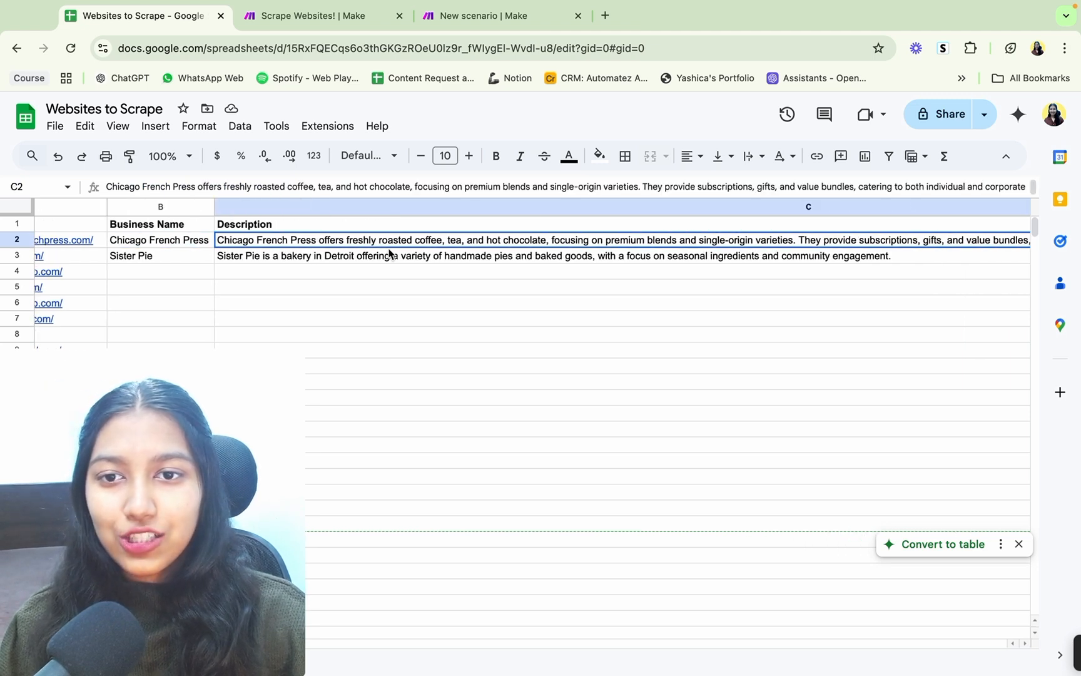
{"action": "scroll", "coordinate": [389, 253], "scroll_direction": "right", "scroll_amount": 2}
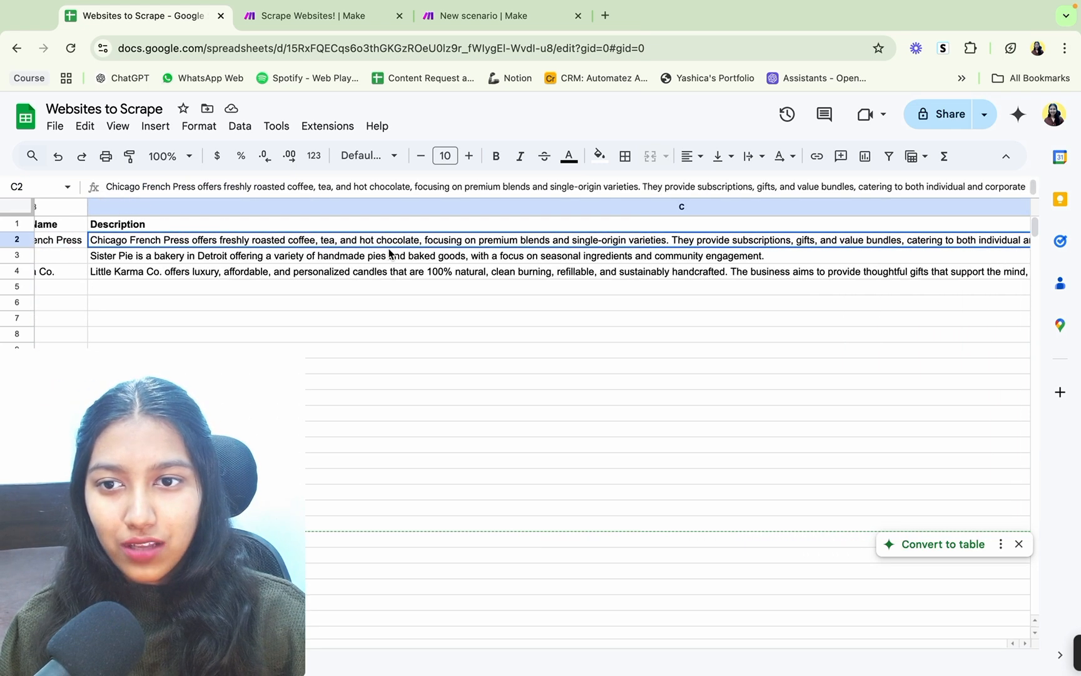
{"action": "left_click", "coordinate": [296, 272]}
{"action": "left_click", "coordinate": [343, 240]}
{"action": "scroll", "coordinate": [346, 241], "scroll_direction": "right", "scroll_amount": 1}
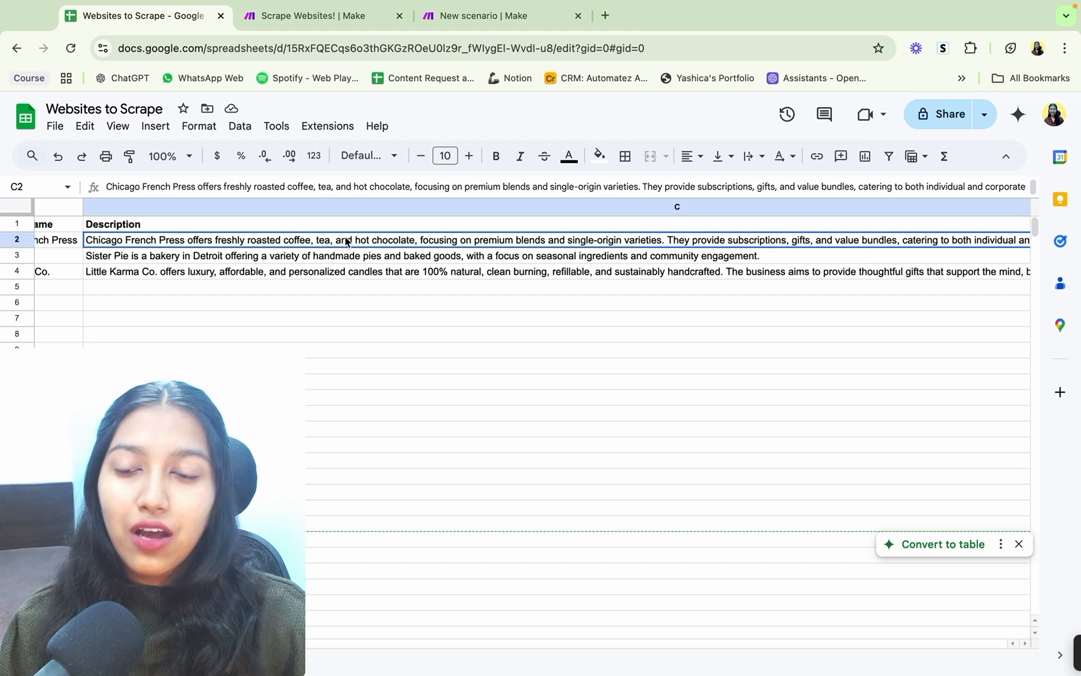
{"action": "scroll", "coordinate": [346, 241], "scroll_direction": "right", "scroll_amount": 15}
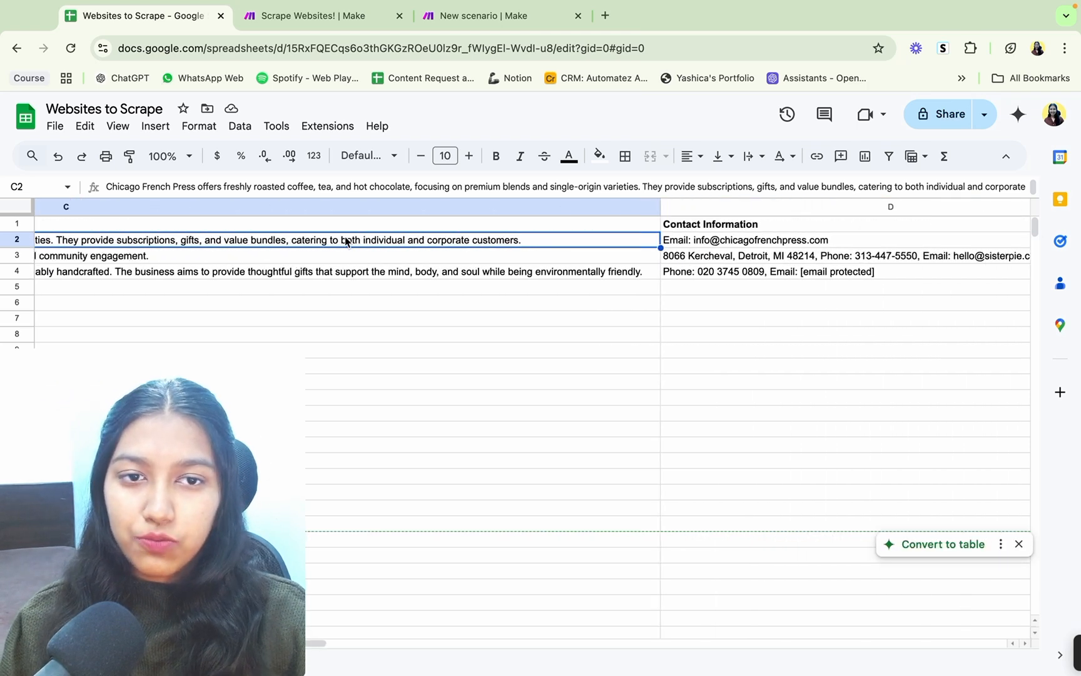
Step: Check the Contact Information and Social Media Links entries in row 2
{"action": "scroll", "coordinate": [346, 241], "scroll_direction": "right", "scroll_amount": 5}
{"action": "left_click", "coordinate": [505, 244]}
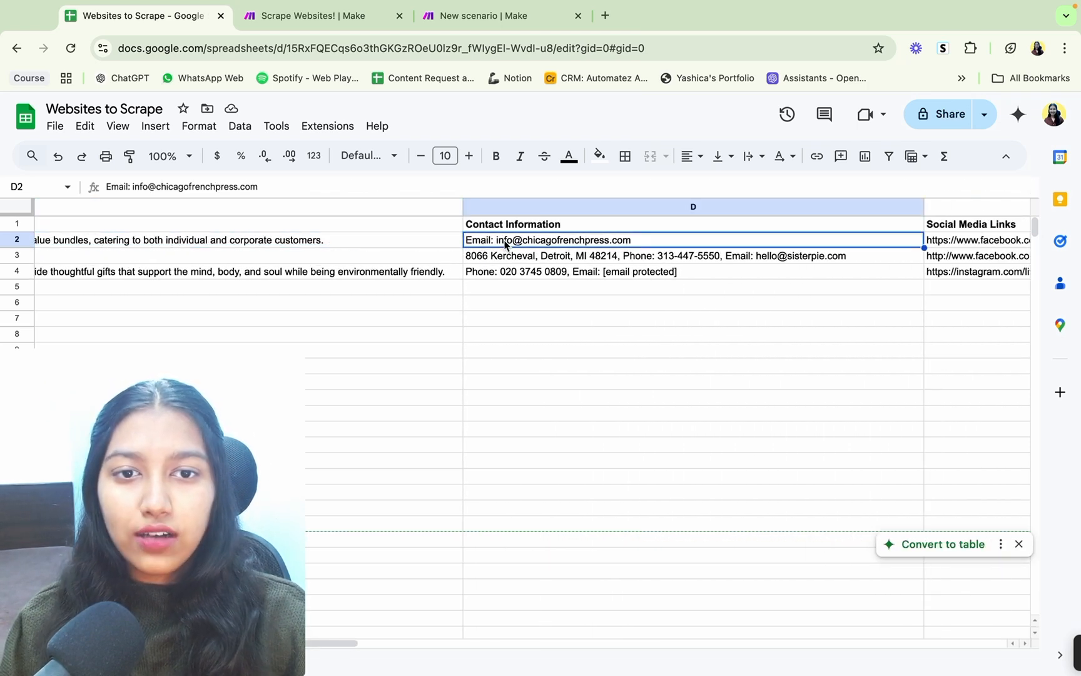
{"action": "scroll", "coordinate": [505, 244], "scroll_direction": "right", "scroll_amount": 2}
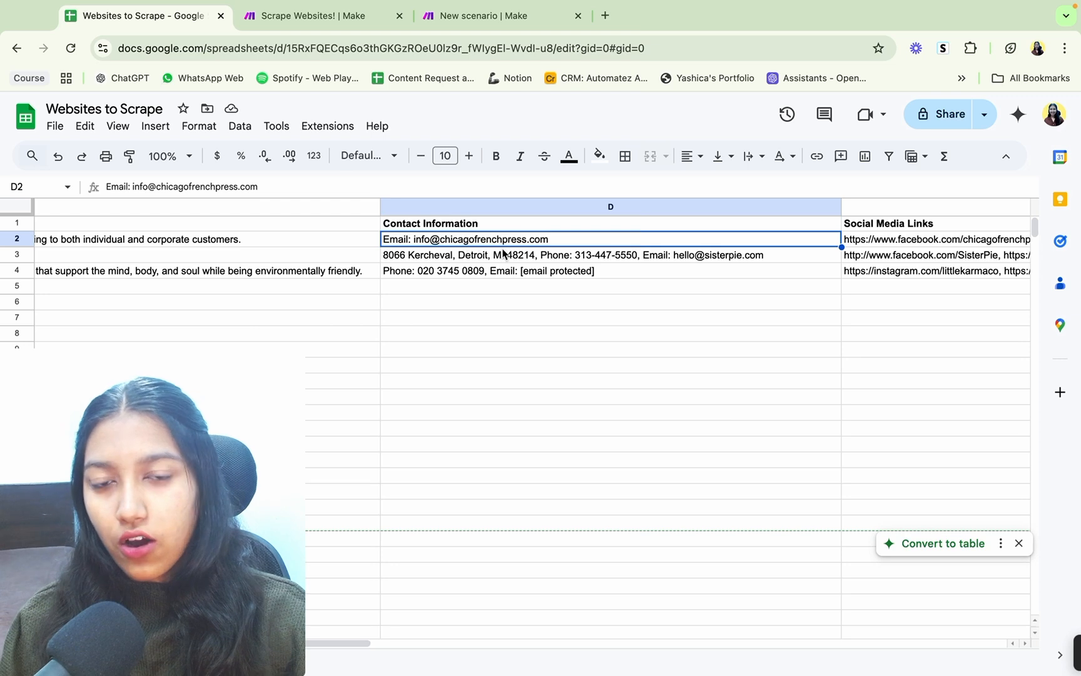
{"action": "scroll", "coordinate": [622, 270], "scroll_direction": "right", "scroll_amount": 11}
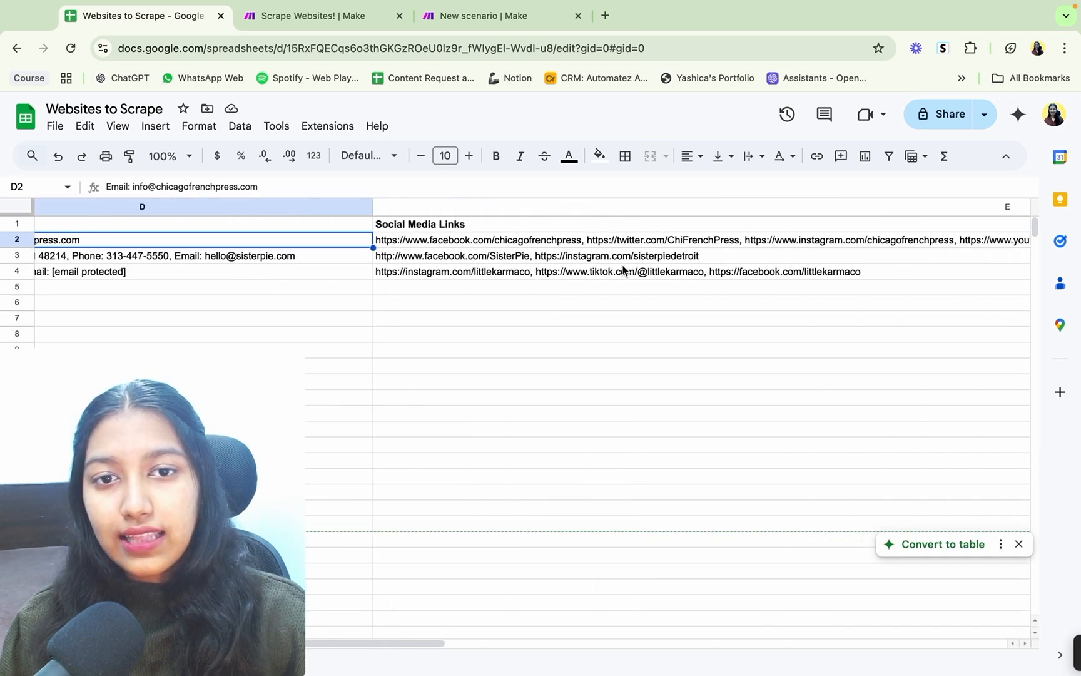
{"action": "left_click", "coordinate": [674, 244]}
{"action": "scroll", "coordinate": [675, 244], "scroll_direction": "right", "scroll_amount": 20}
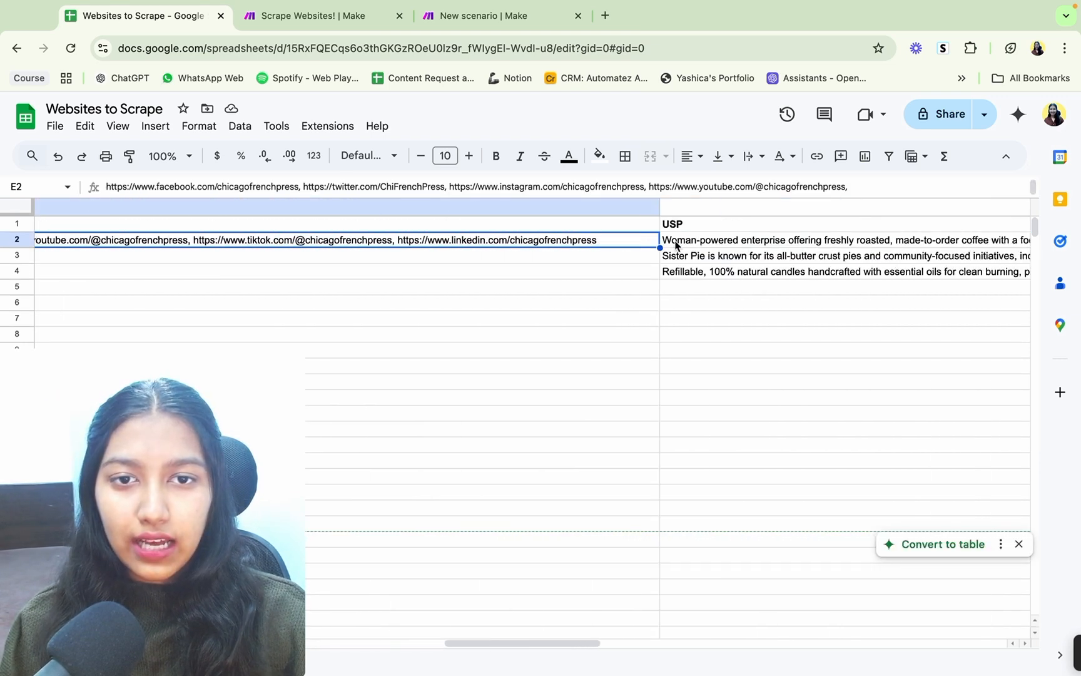
Step: Read the USP entry for Chicago French Press in cell F2 and the USP entries below it
{"action": "scroll", "coordinate": [676, 244], "scroll_direction": "right", "scroll_amount": 7}
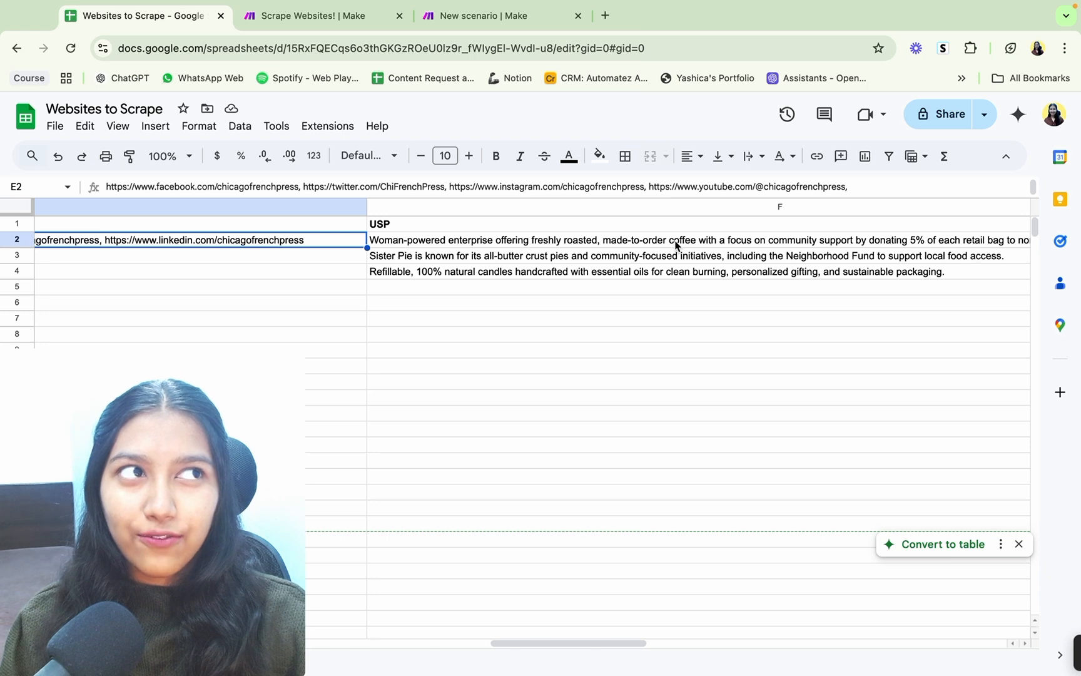
{"action": "left_click", "coordinate": [645, 242]}
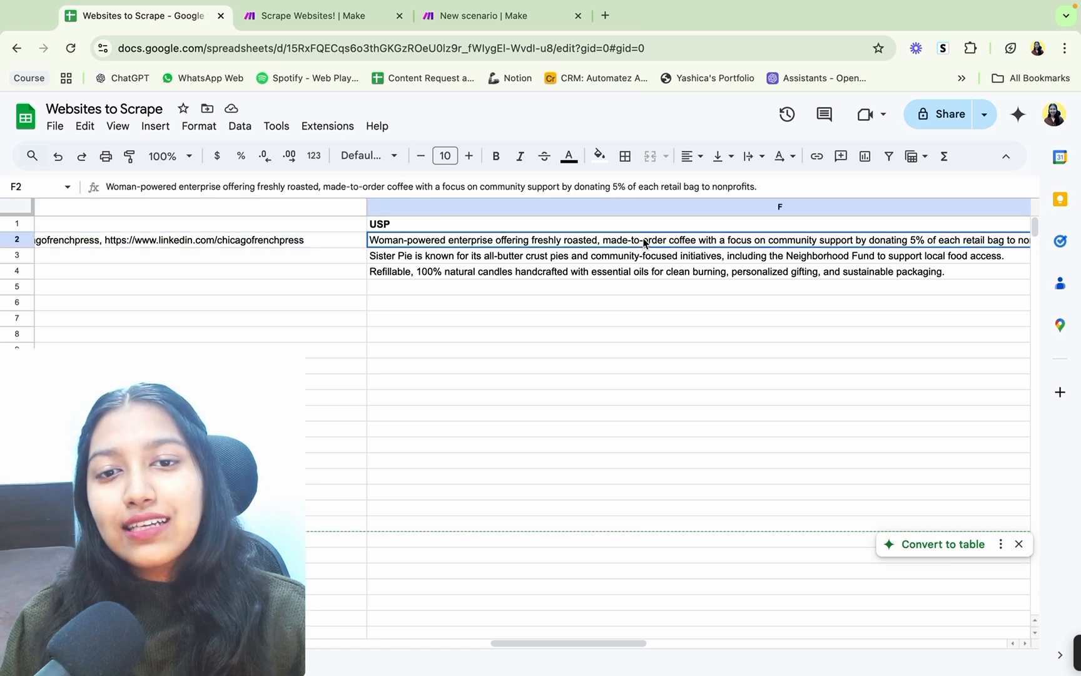
{"action": "scroll", "coordinate": [645, 242], "scroll_direction": "right", "scroll_amount": 3}
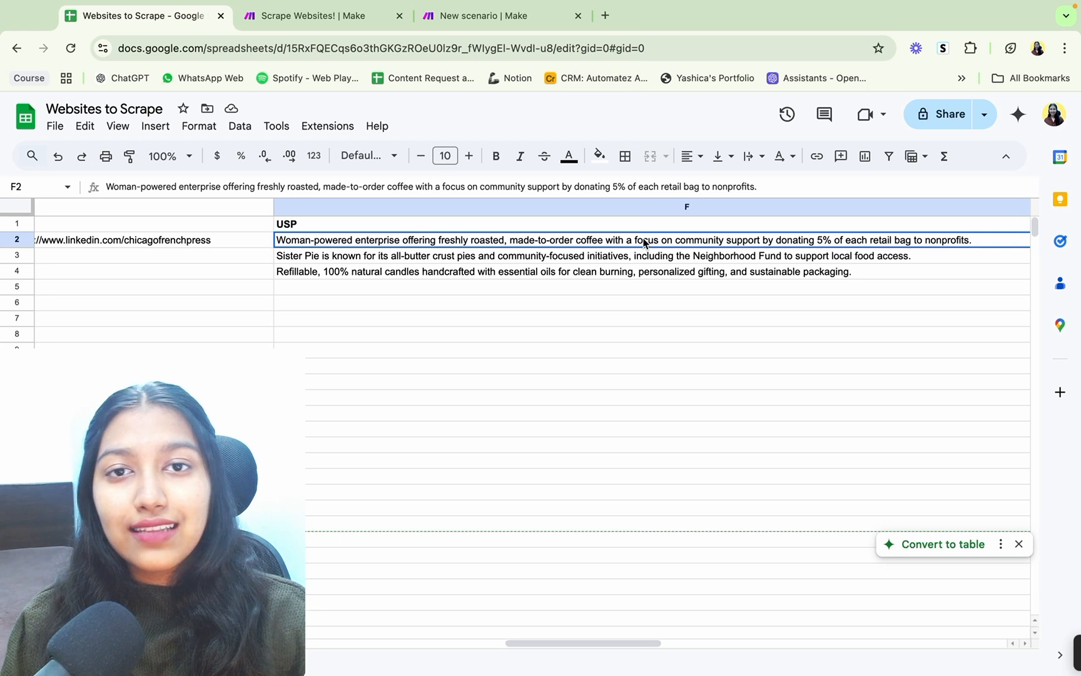
{"action": "scroll", "coordinate": [645, 241], "scroll_direction": "right", "scroll_amount": 4}
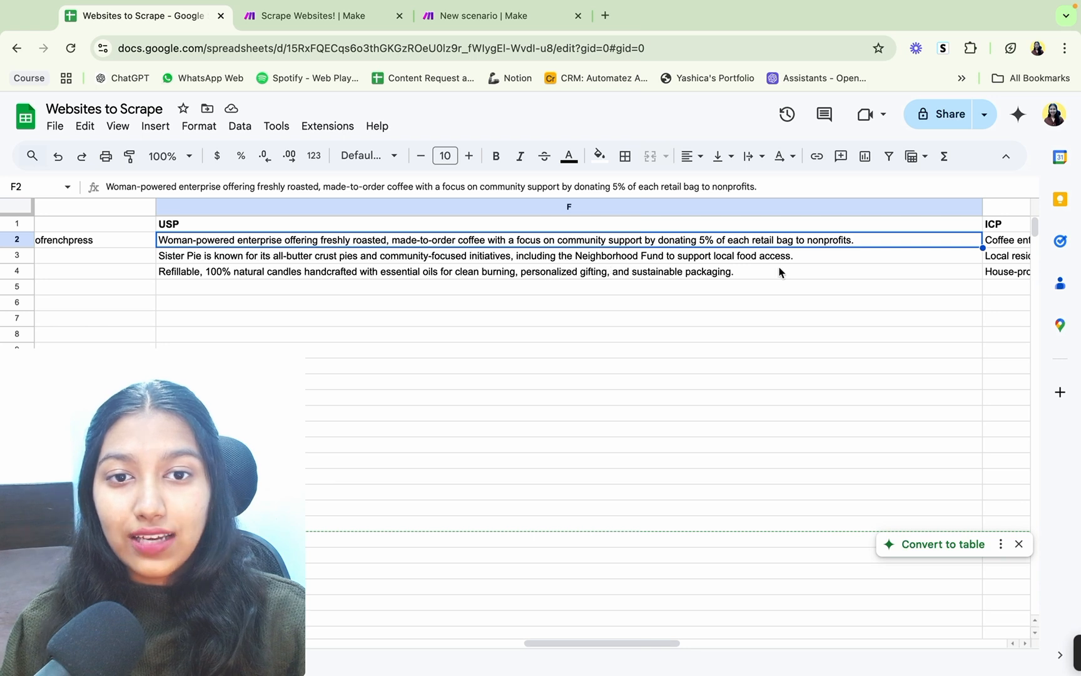
{"action": "scroll", "coordinate": [799, 268], "scroll_direction": "right", "scroll_amount": 1}
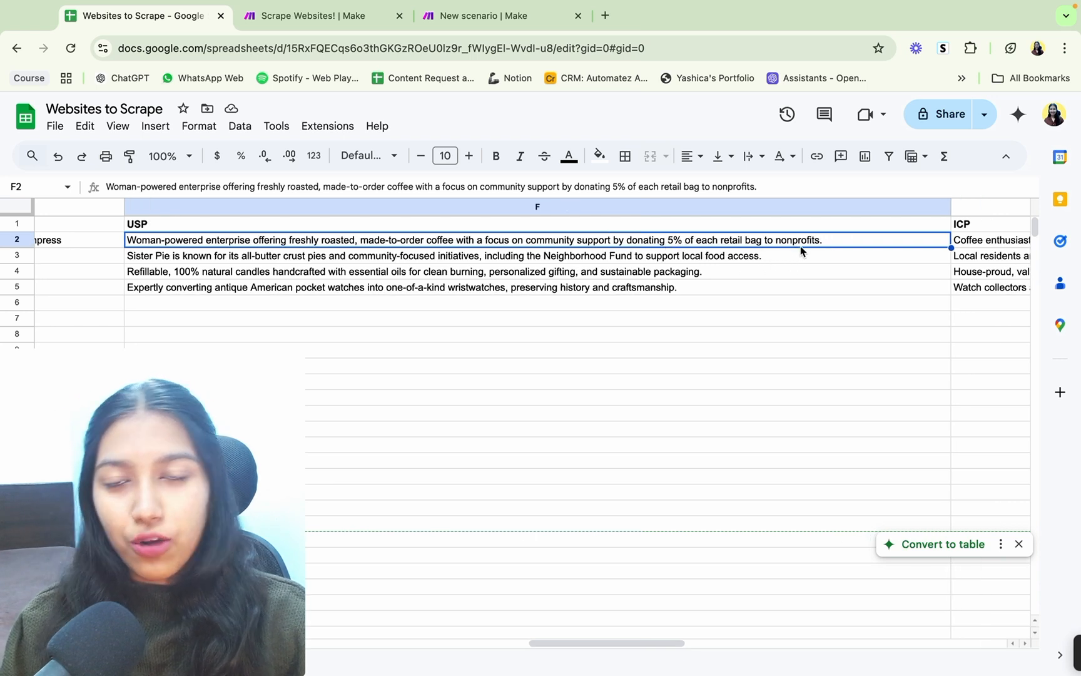
Step: Check the ICP entry in cell G2 and the Processed? value in cell H2
{"action": "scroll", "coordinate": [800, 251], "scroll_direction": "right", "scroll_amount": 15}
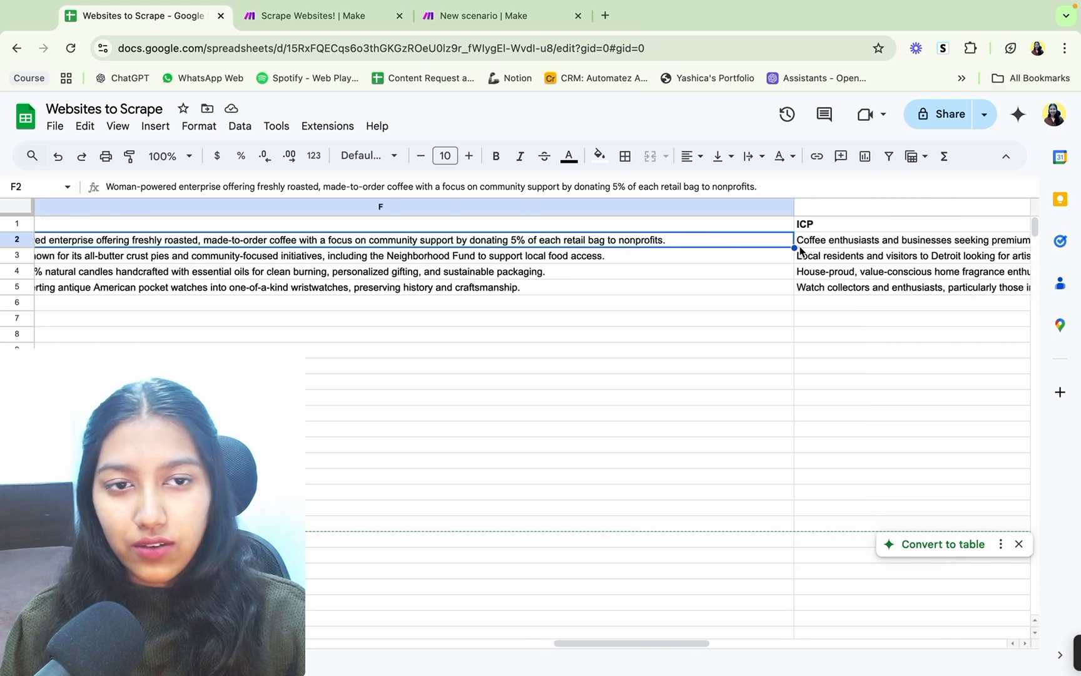
{"action": "left_click", "coordinate": [769, 243]}
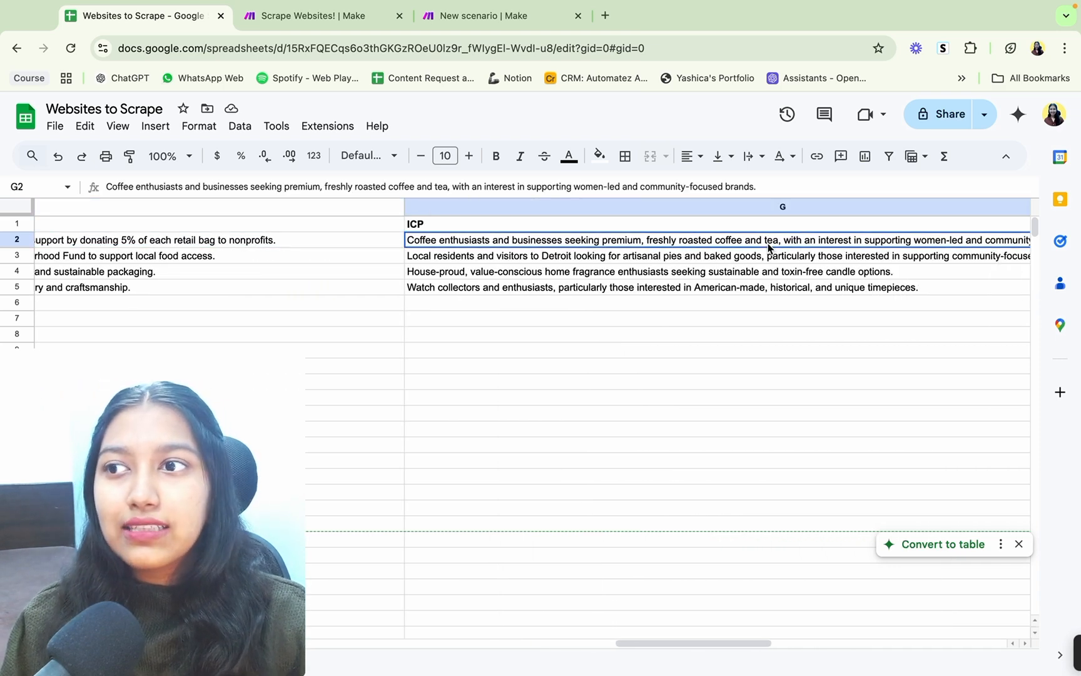
{"action": "scroll", "coordinate": [769, 248], "scroll_direction": "right", "scroll_amount": 6}
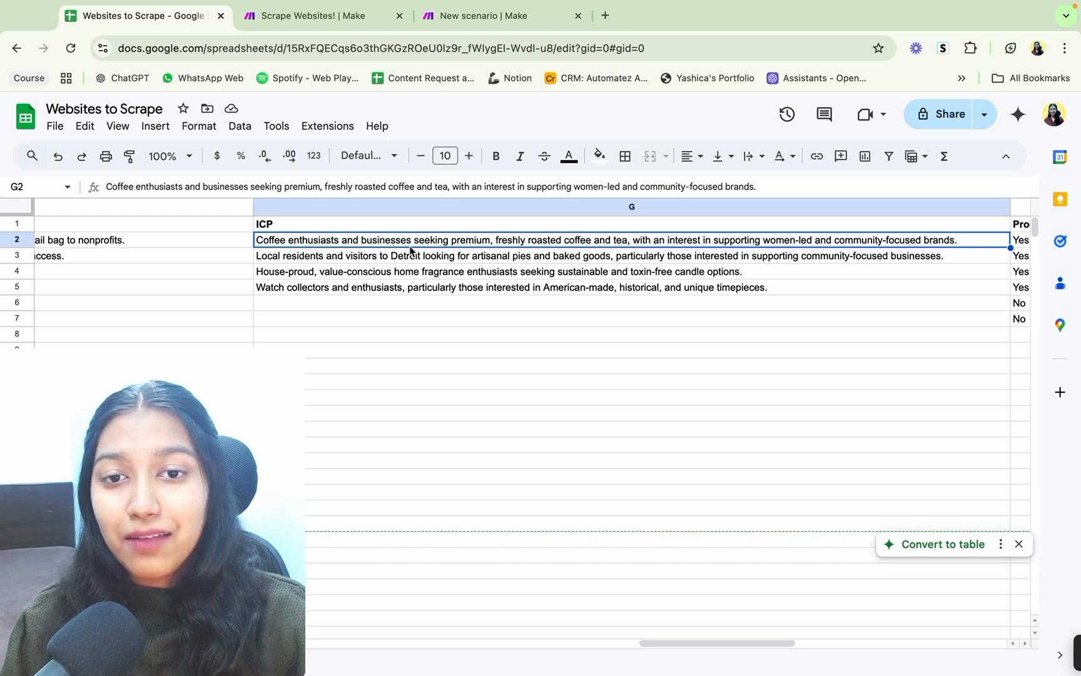
{"action": "scroll", "coordinate": [581, 258], "scroll_direction": "right", "scroll_amount": 1}
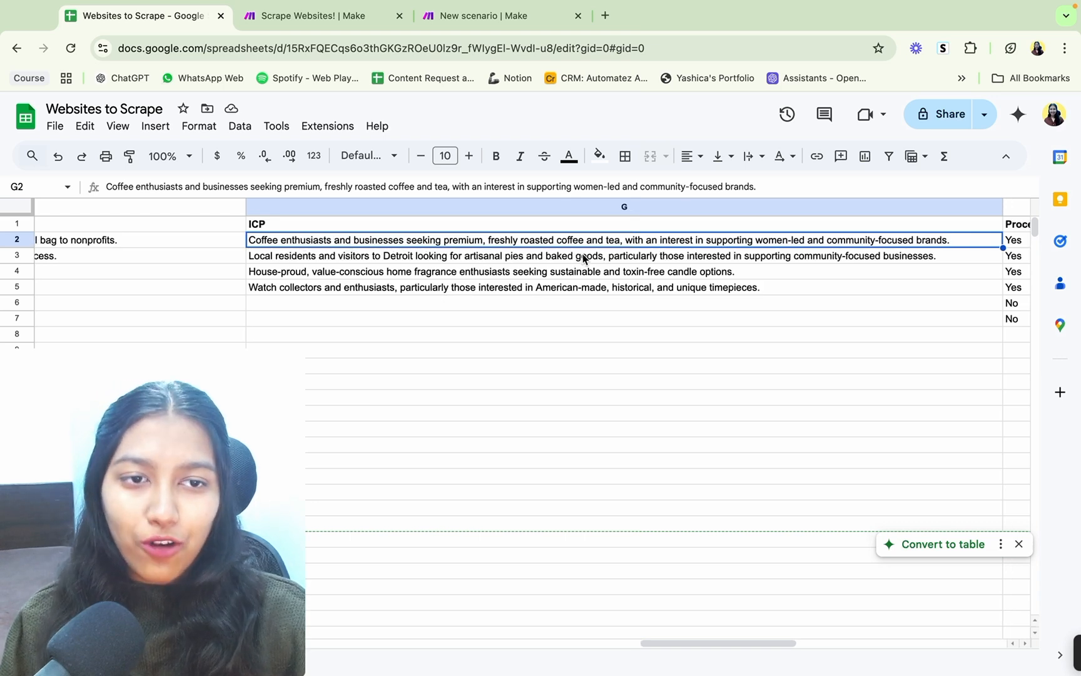
{"action": "scroll", "coordinate": [583, 255], "scroll_direction": "right", "scroll_amount": 5}
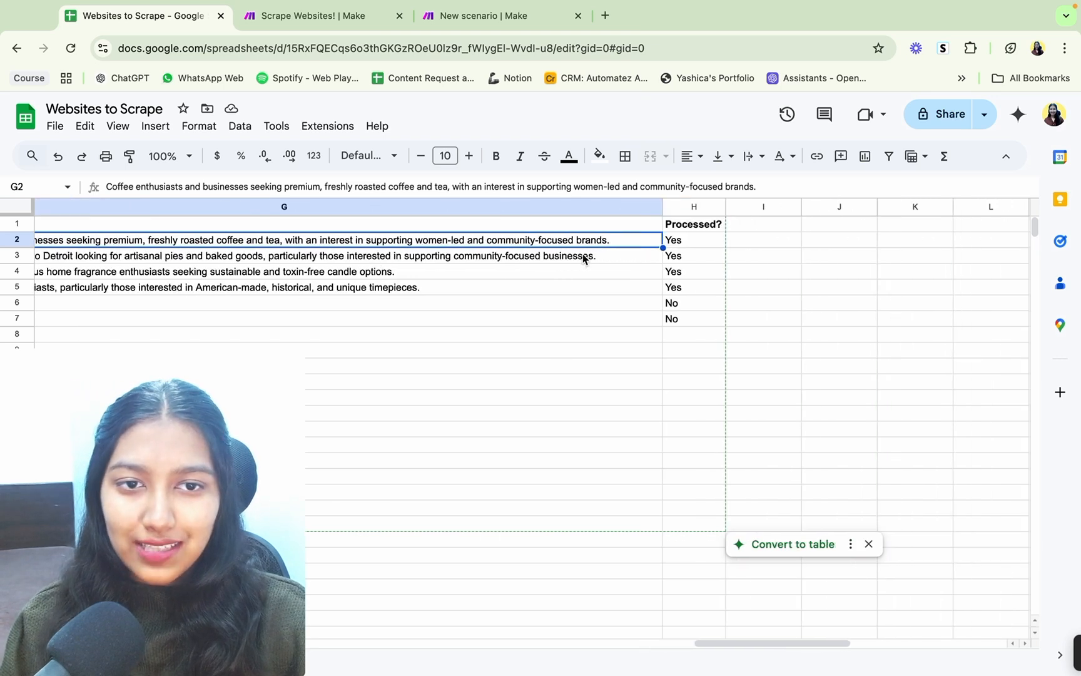
{"action": "left_click", "coordinate": [687, 244]}
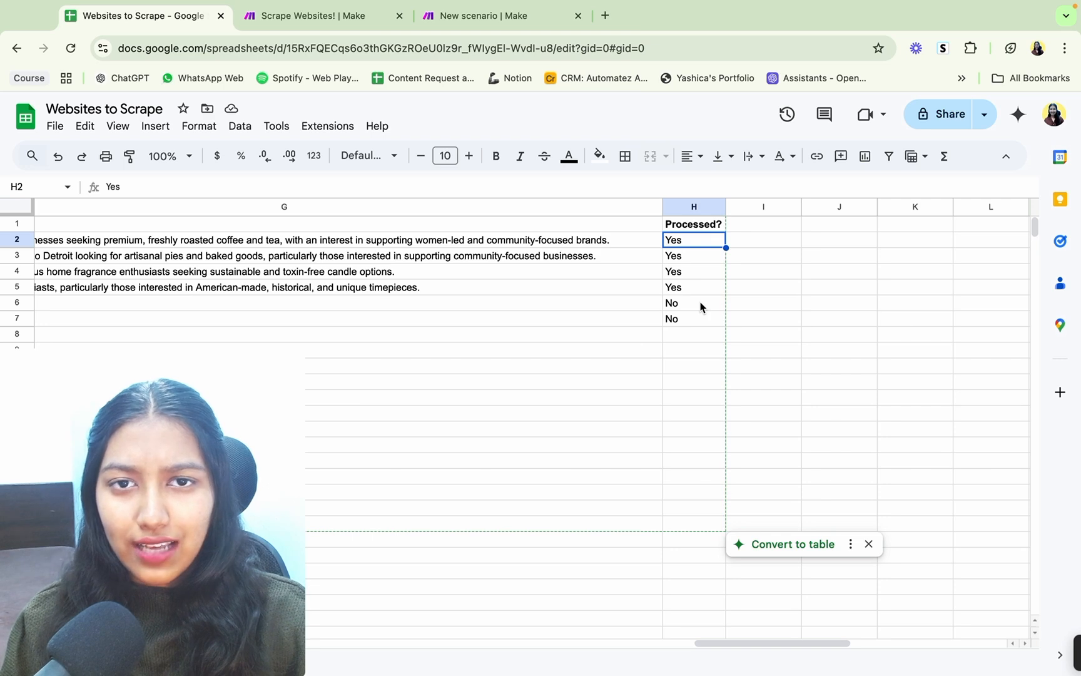
Step: Review the Business Name, Description and USP columns from the start of the sheet, then return to cell A1
{"action": "scroll", "coordinate": [701, 307], "scroll_direction": "left", "scroll_amount": 10}
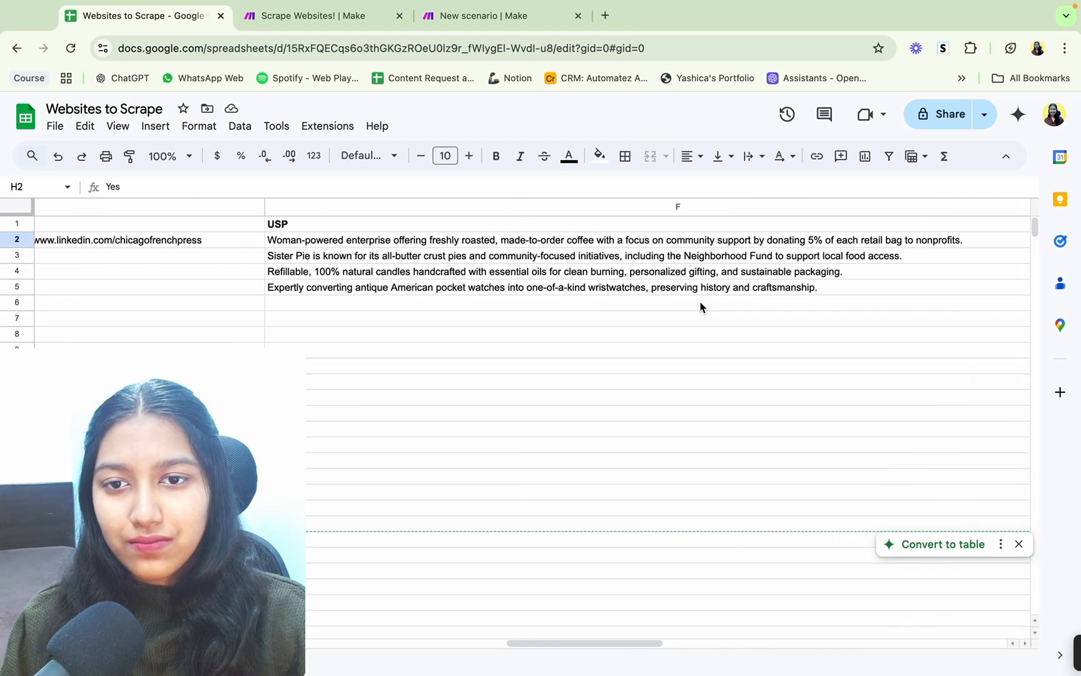
{"action": "scroll", "coordinate": [702, 306], "scroll_direction": "left", "scroll_amount": 10}
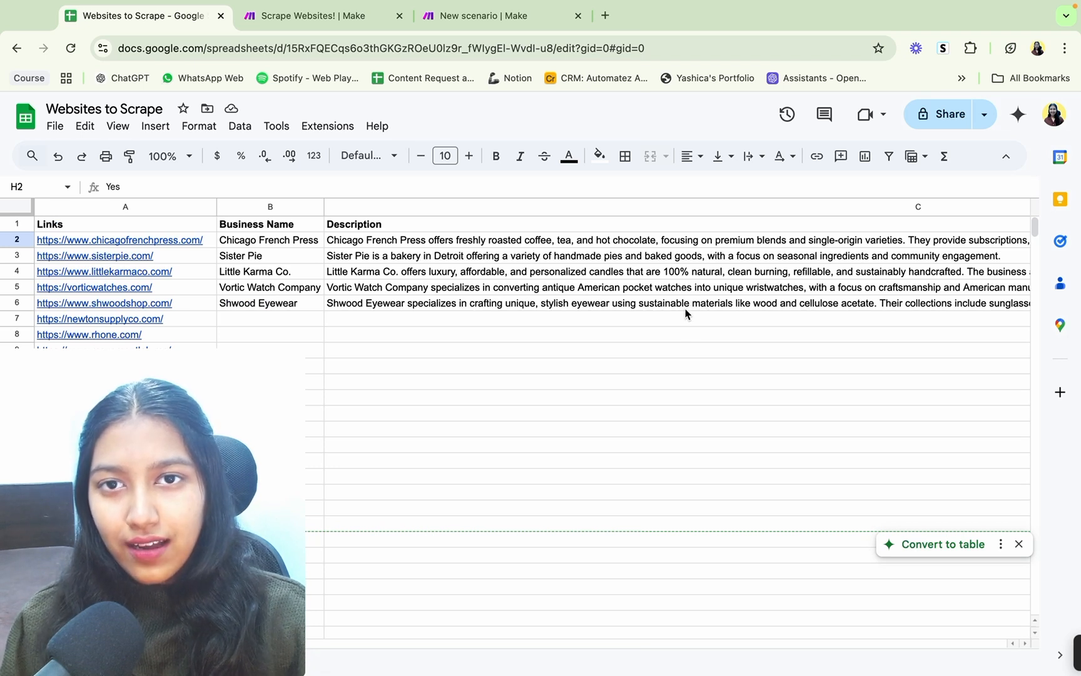
{"action": "left_click", "coordinate": [304, 225]}
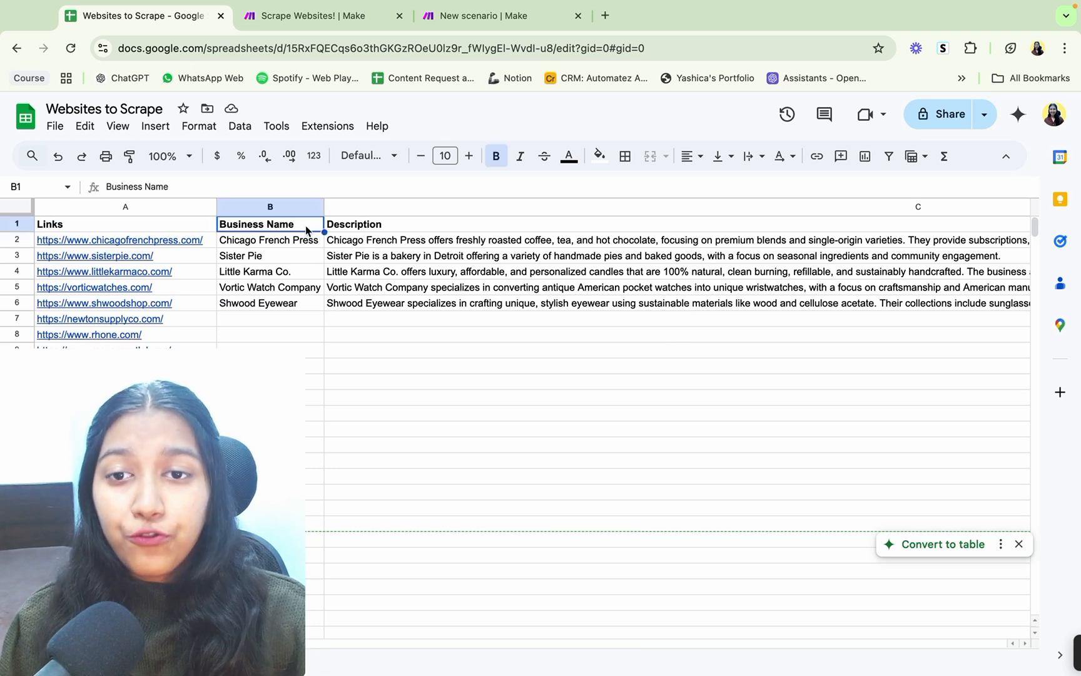
{"action": "left_click", "coordinate": [361, 224]}
{"action": "scroll", "coordinate": [448, 232], "scroll_direction": "right", "scroll_amount": 1}
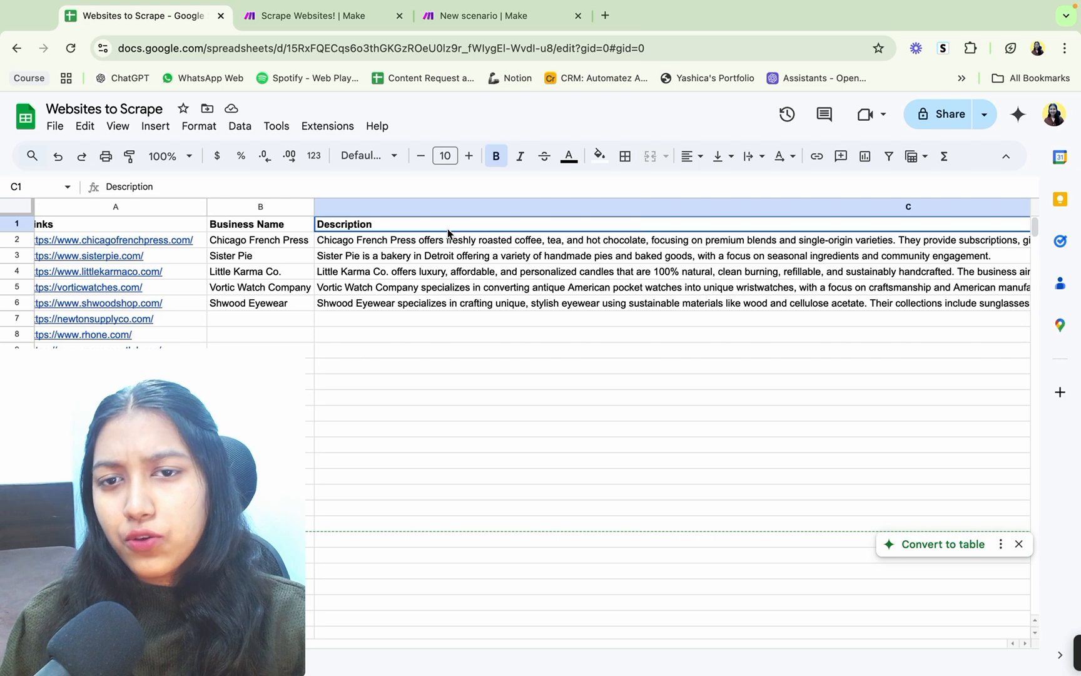
{"action": "scroll", "coordinate": [448, 233], "scroll_direction": "right", "scroll_amount": 10}
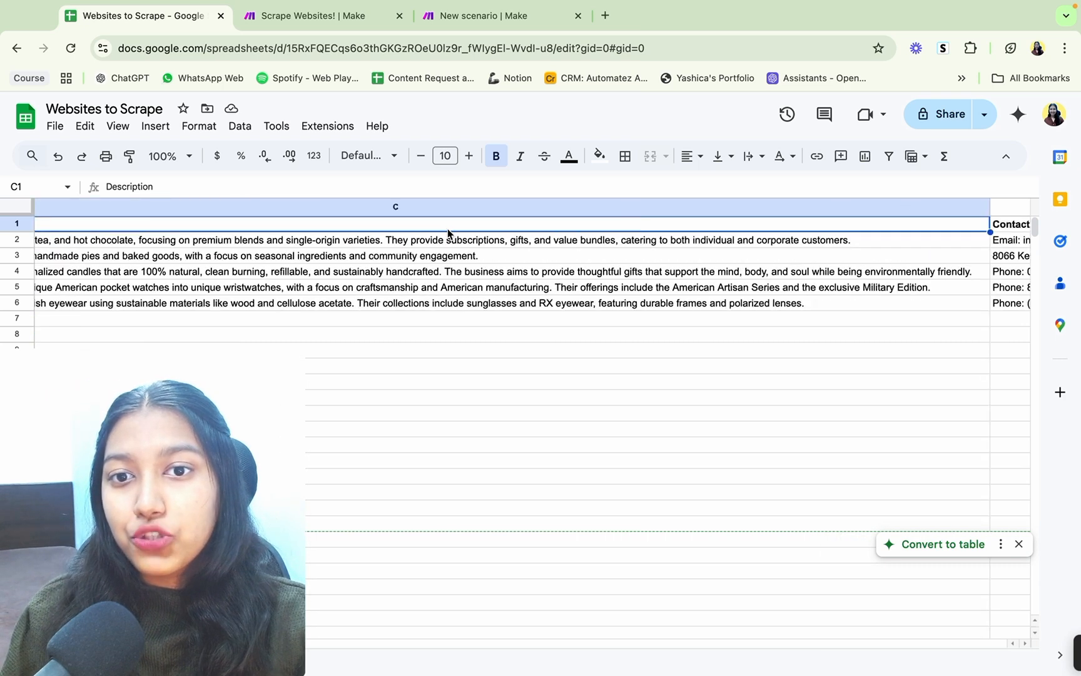
{"action": "scroll", "coordinate": [448, 234], "scroll_direction": "right", "scroll_amount": 6}
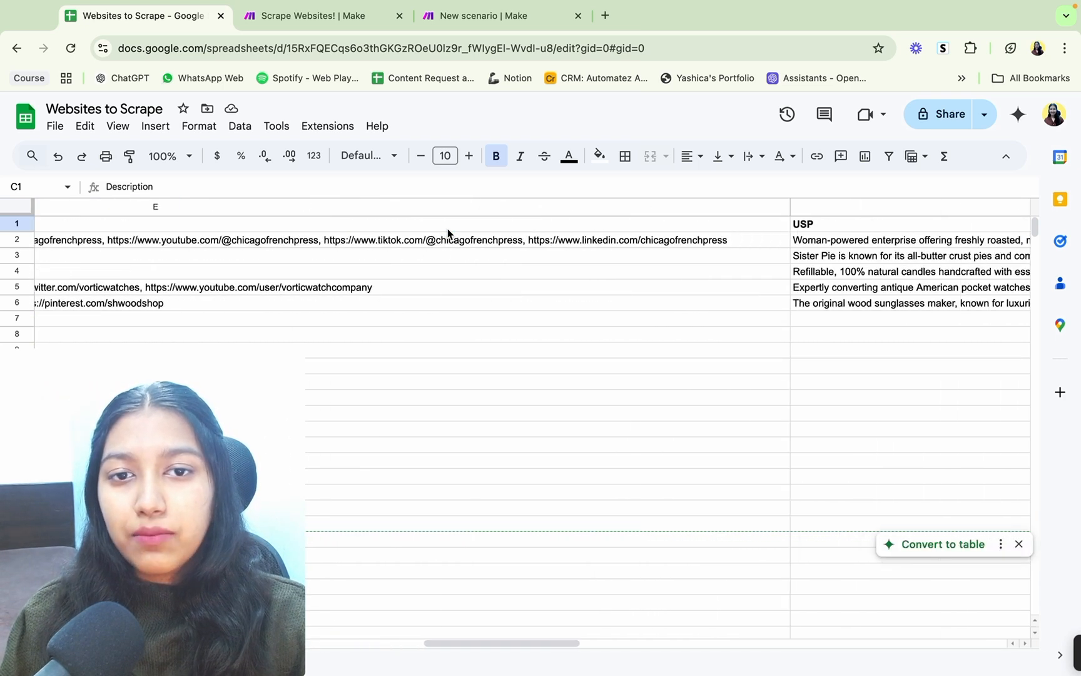
{"action": "left_click", "coordinate": [544, 225]}
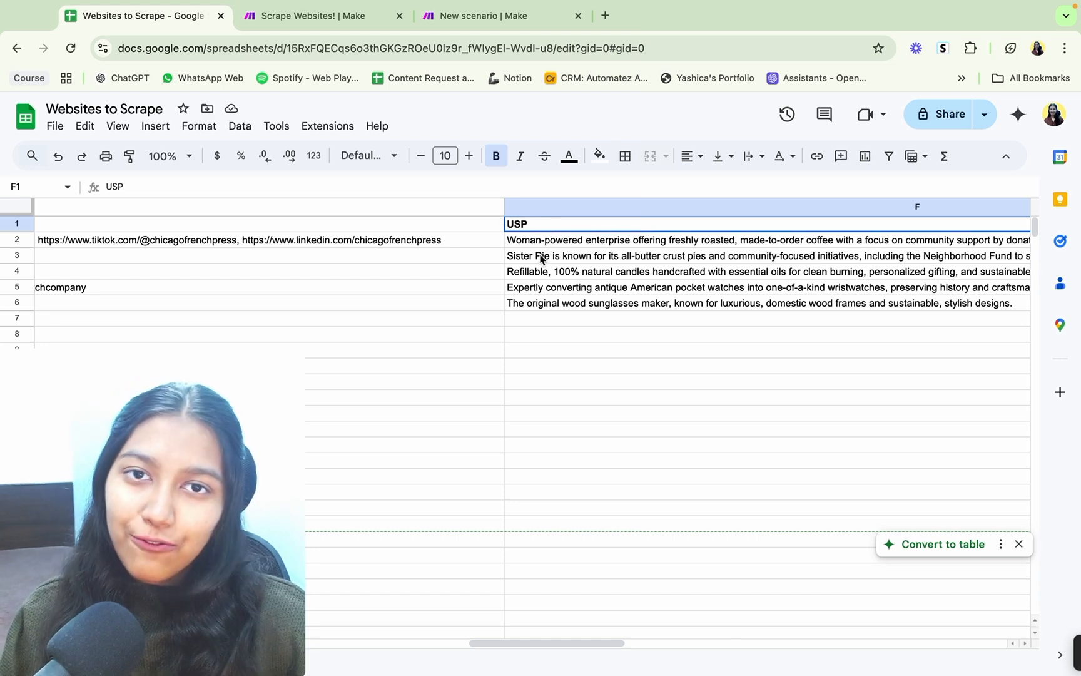
{"action": "key", "text": "ctrl+Home"}
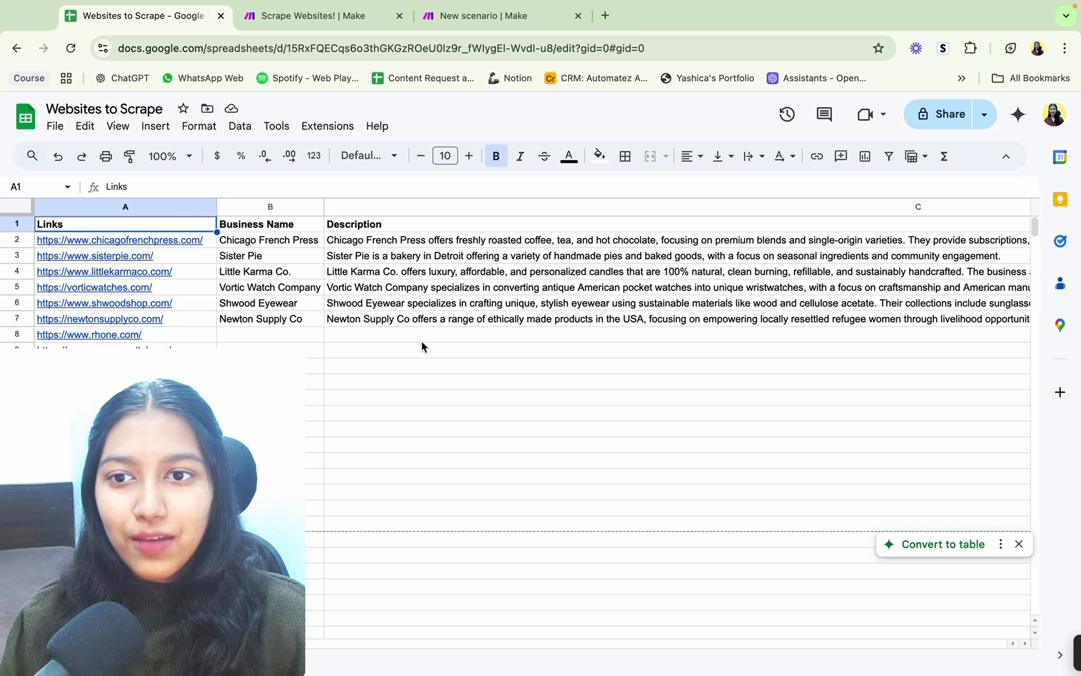
Step: Switch to Make and examine the Scrape Websites! scenario's modules, comparing them with the new scenario and the Websites to Scrape sheet
{"action": "left_click", "coordinate": [495, 15]}
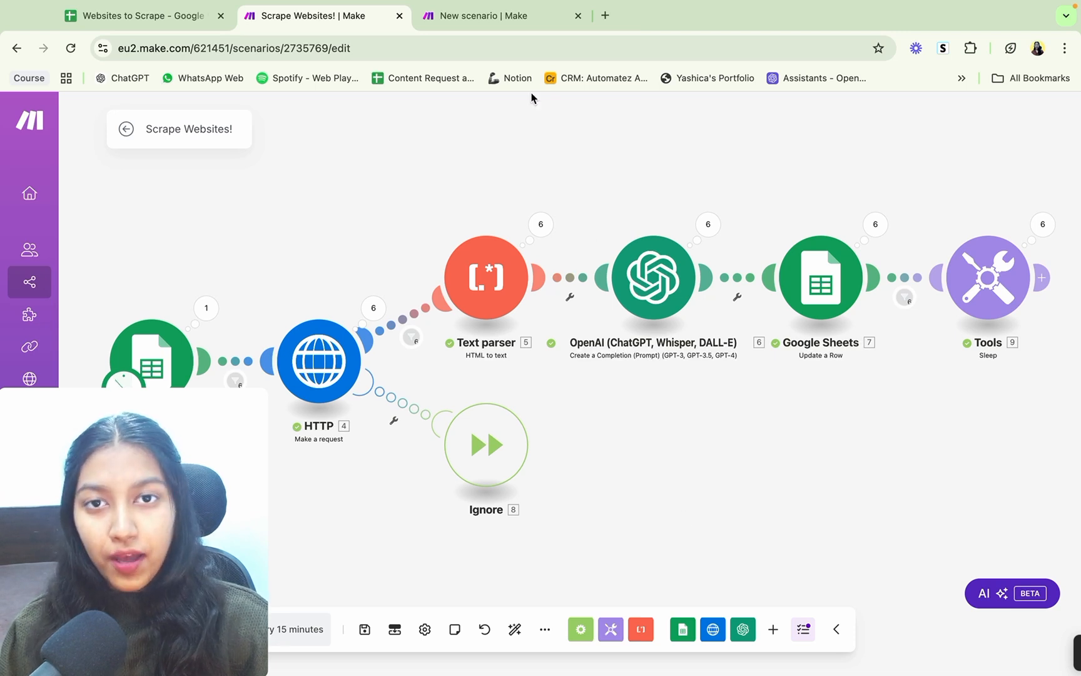
{"action": "left_click", "coordinate": [482, 18]}
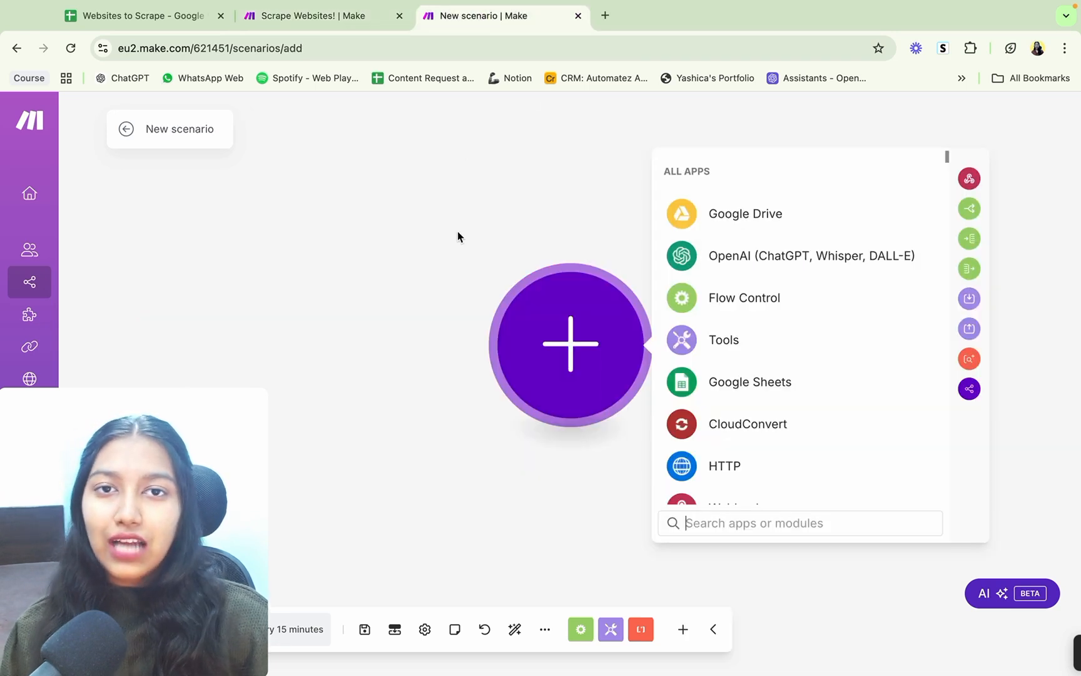
{"action": "left_click", "coordinate": [330, 17]}
{"action": "left_click_drag", "start_coordinate": [275, 292], "coordinate": [278, 266]}
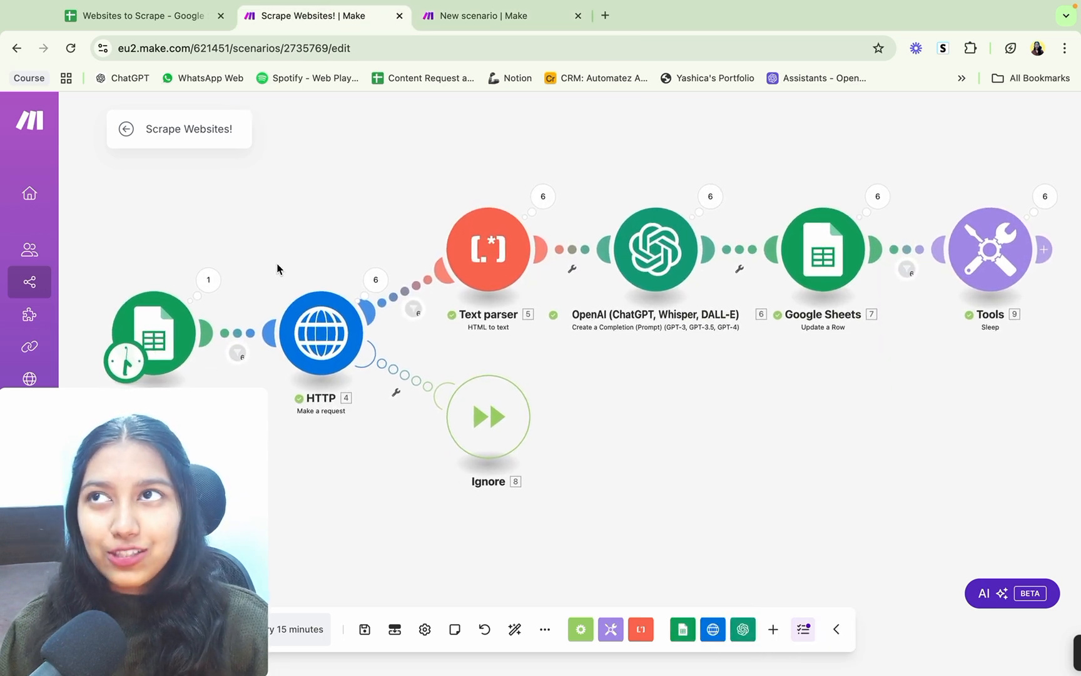
{"action": "left_click_drag", "start_coordinate": [265, 413], "coordinate": [278, 341]}
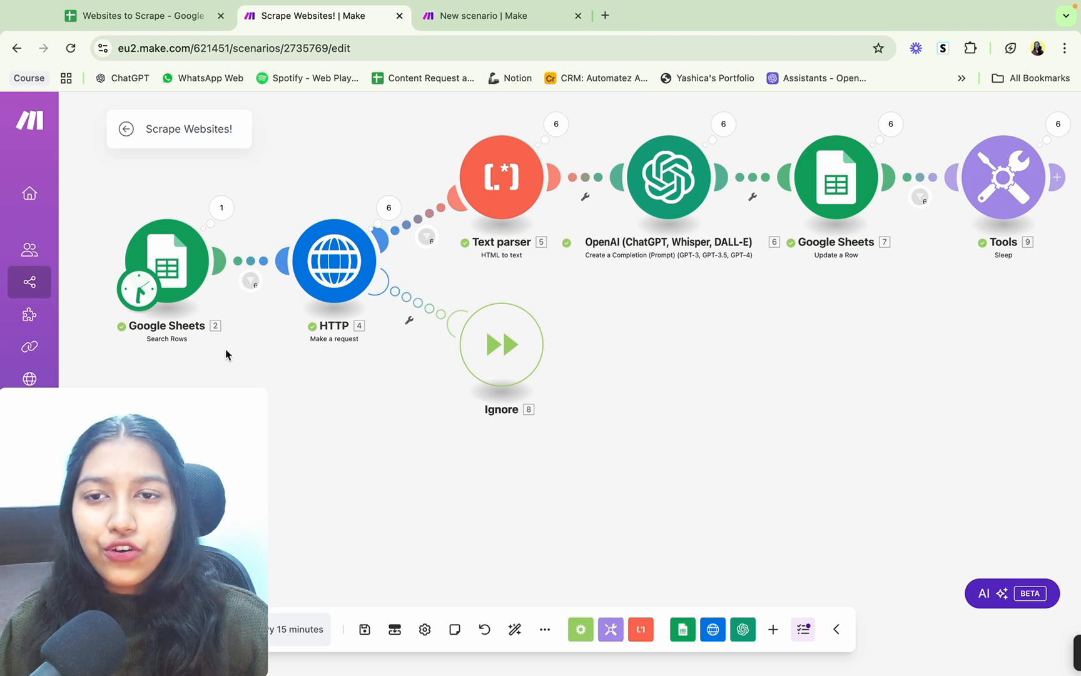
{"action": "left_click", "coordinate": [155, 22]}
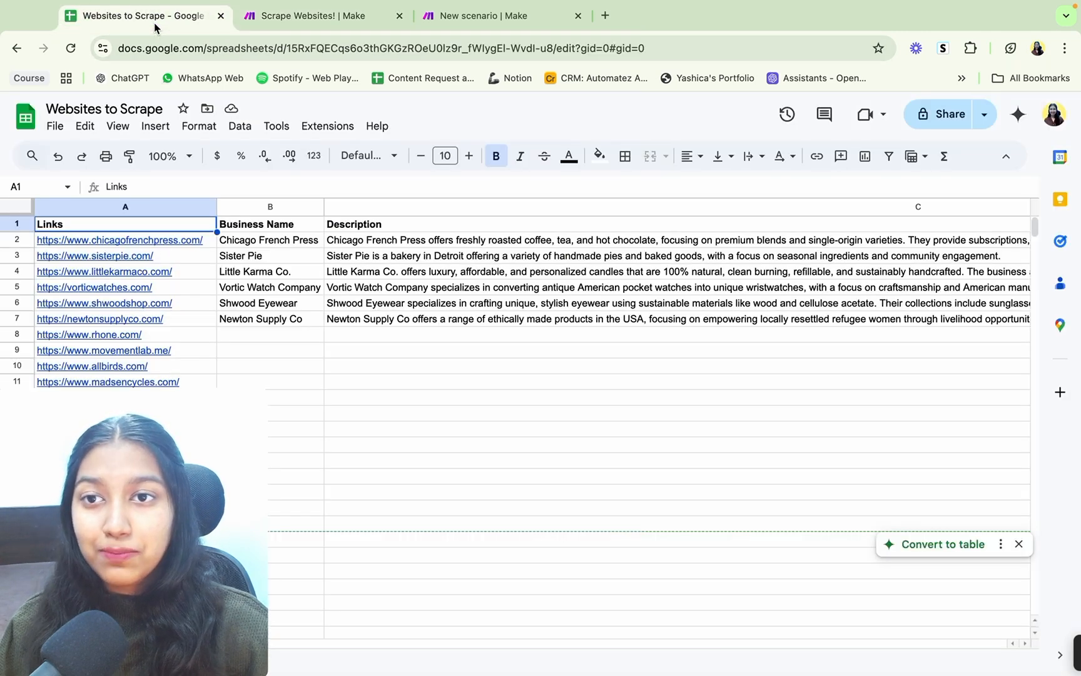
{"action": "left_click", "coordinate": [277, 13]}
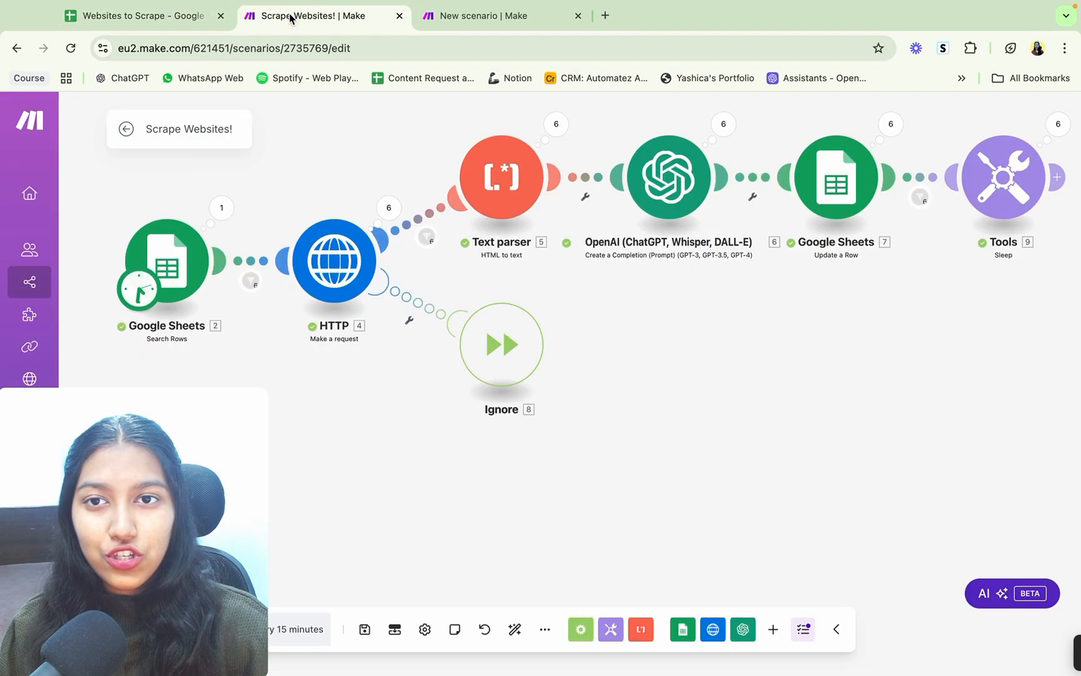
Step: Switch to the Websites to Scrape sheet and enter No in the Processed? column for rows 8 and 9
{"action": "left_click", "coordinate": [133, 19]}
{"action": "scroll", "coordinate": [778, 273], "scroll_direction": "right", "scroll_amount": 10}
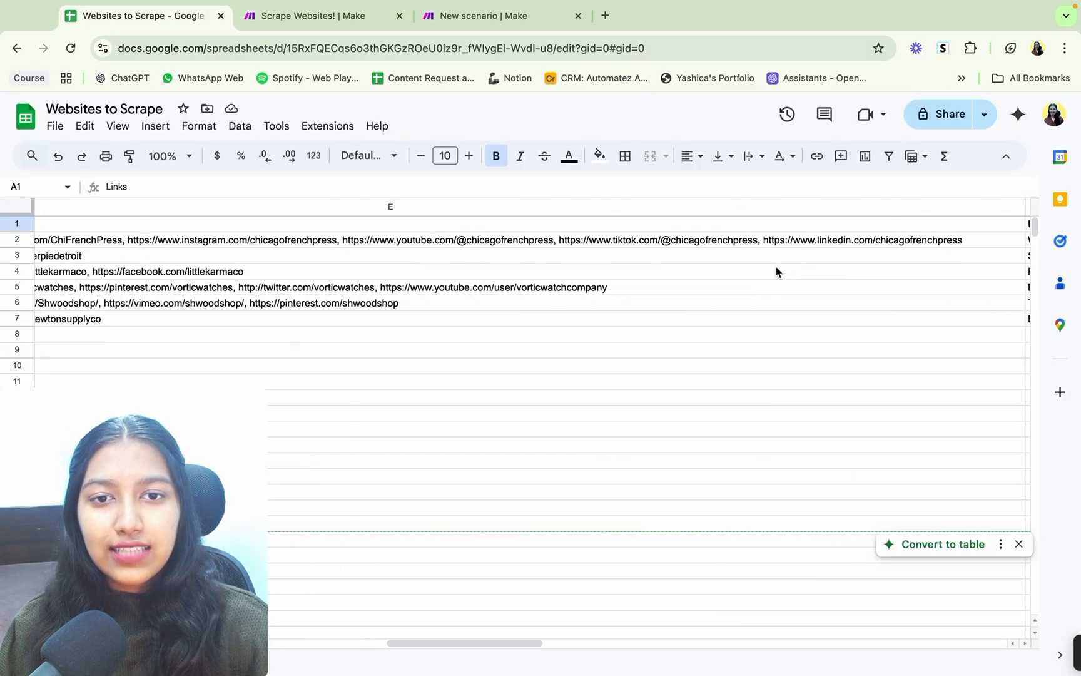
{"action": "scroll", "coordinate": [776, 272], "scroll_direction": "right", "scroll_amount": 15}
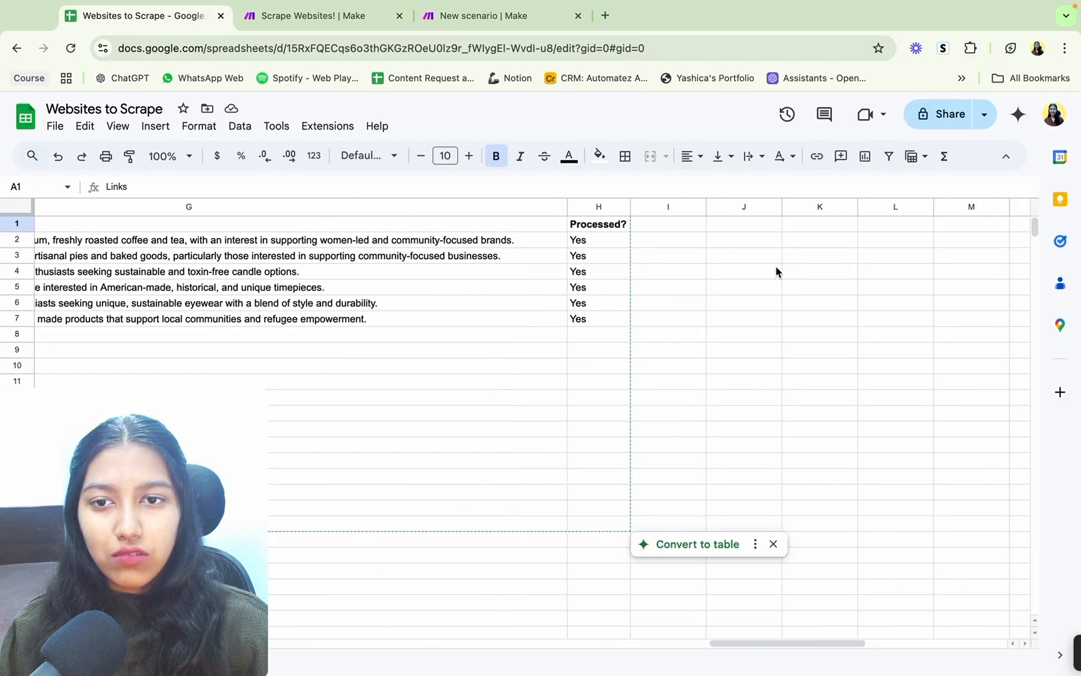
{"action": "scroll", "coordinate": [776, 271], "scroll_direction": "left", "scroll_amount": 2}
{"action": "left_click_drag", "start_coordinate": [633, 240], "coordinate": [637, 512]}
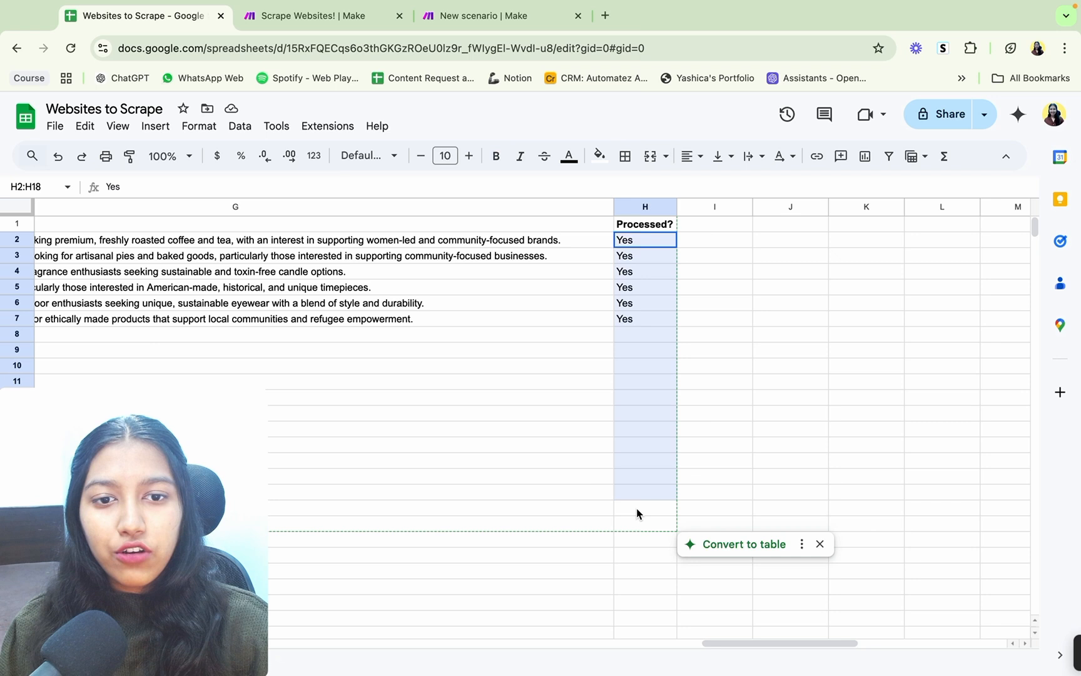
{"action": "left_click", "coordinate": [642, 339]}
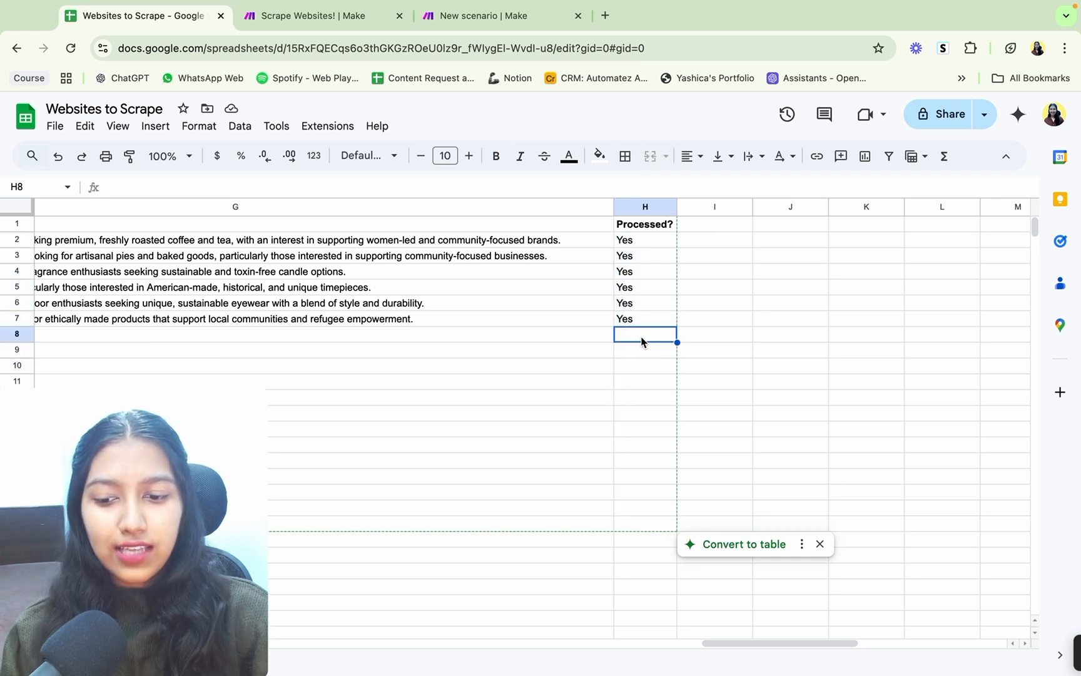
{"action": "type", "text": "No"}
{"action": "key", "text": "Return"}
{"action": "type", "text": "N"}
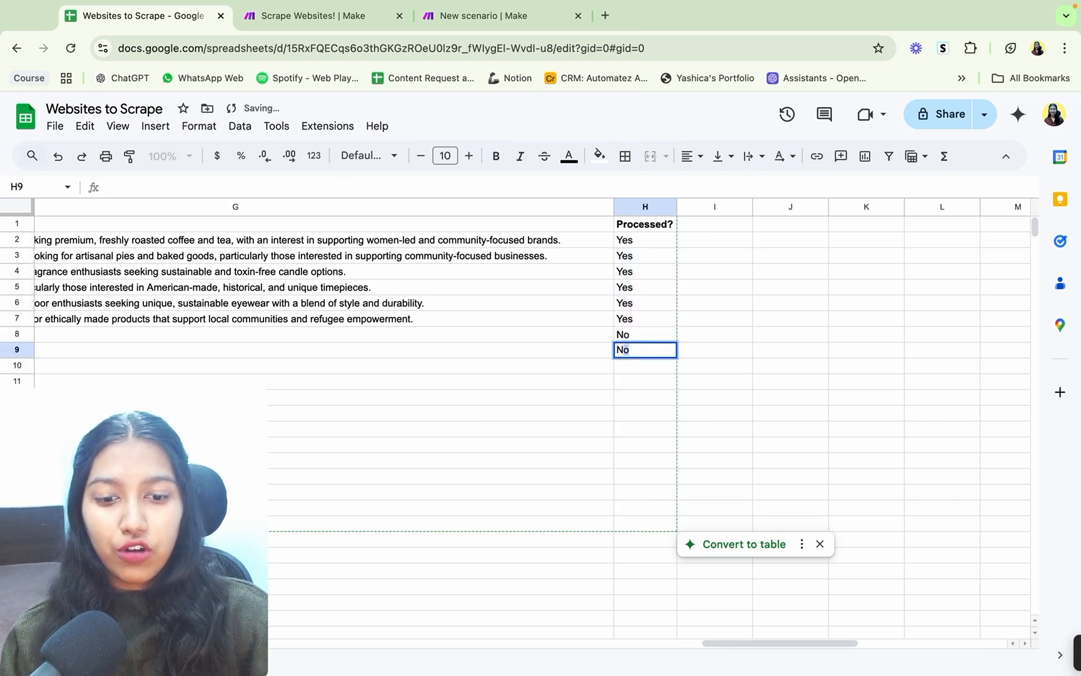
{"action": "type", "text": "o"}
{"action": "key", "text": "Return"}
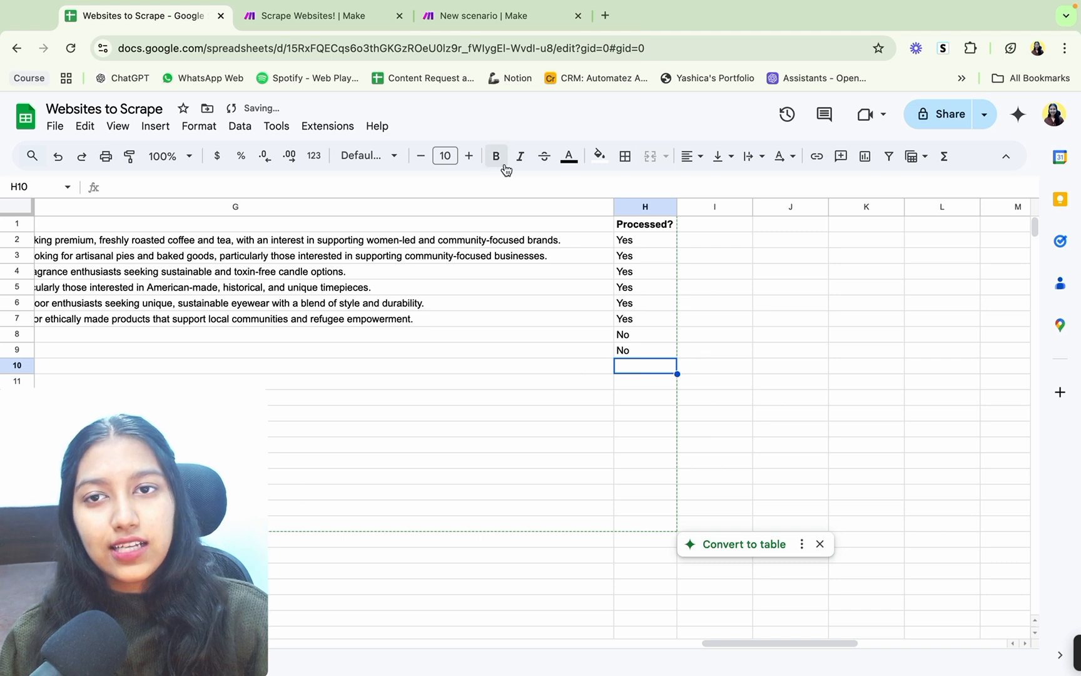
Step: Switch to the Scrape Websites! scenario in Make and examine its HTTP module, downstream modules and OpenAI module settings
{"action": "left_click", "coordinate": [328, 15]}
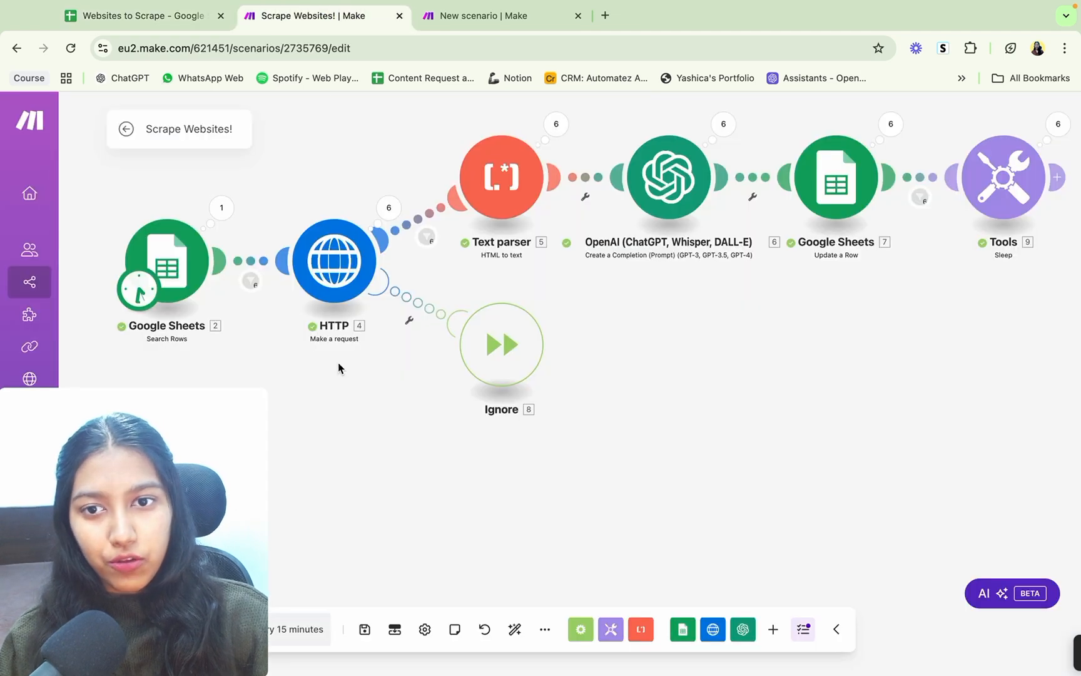
{"action": "left_click", "coordinate": [335, 280]}
{"action": "left_click", "coordinate": [360, 399]}
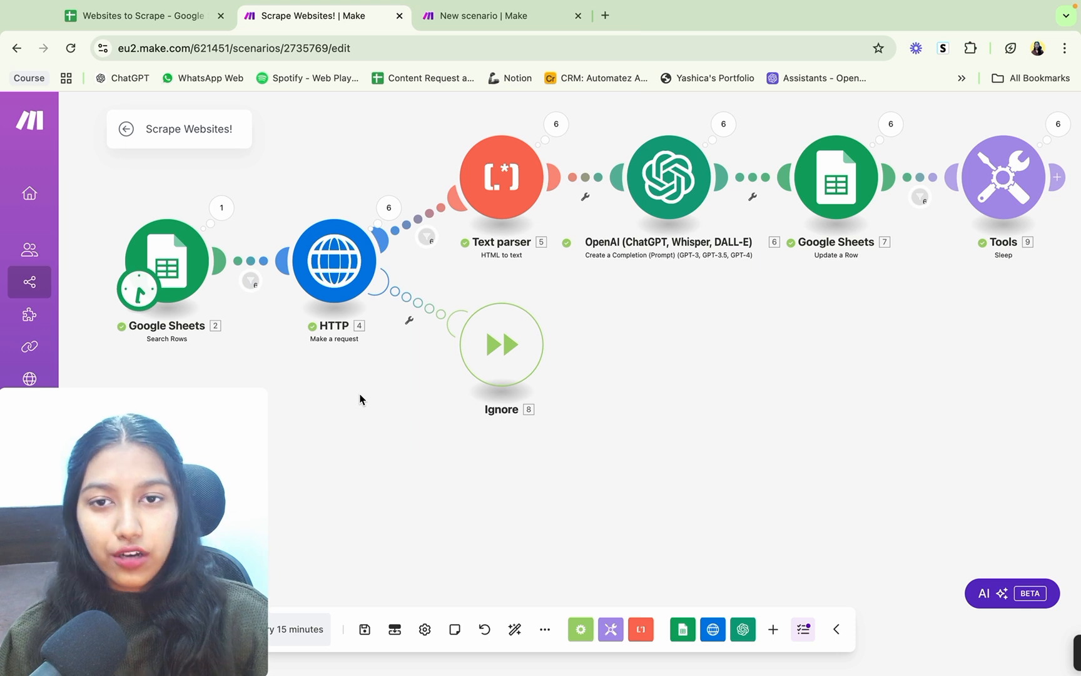
{"action": "left_click_drag", "start_coordinate": [594, 283], "coordinate": [488, 376]}
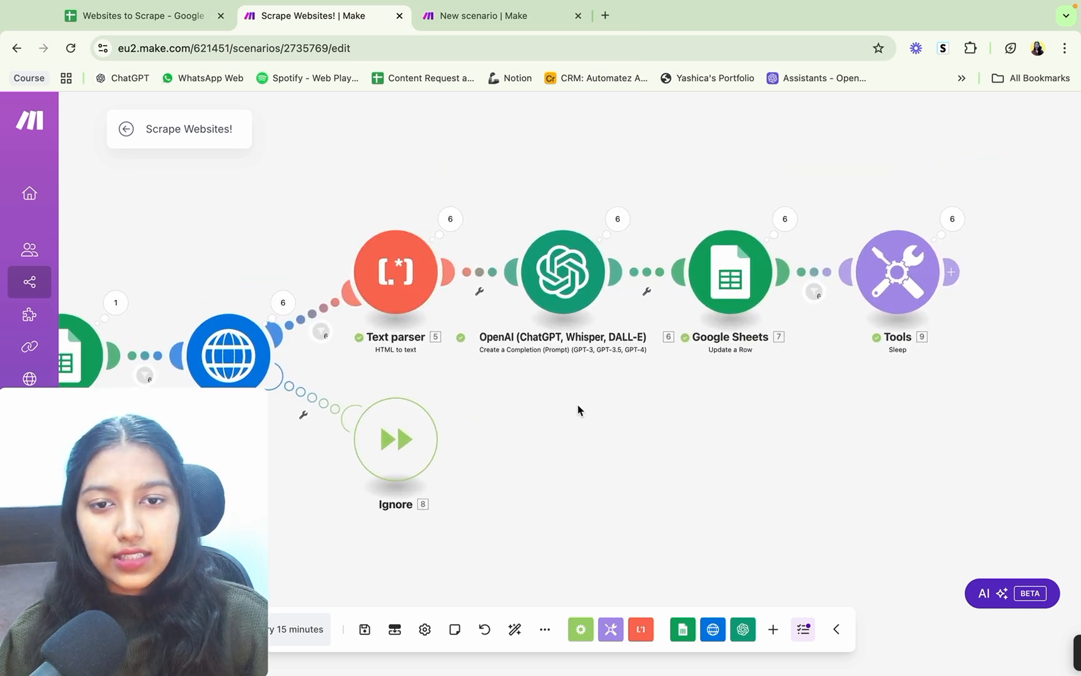
{"action": "left_click_drag", "start_coordinate": [580, 410], "coordinate": [503, 405]}
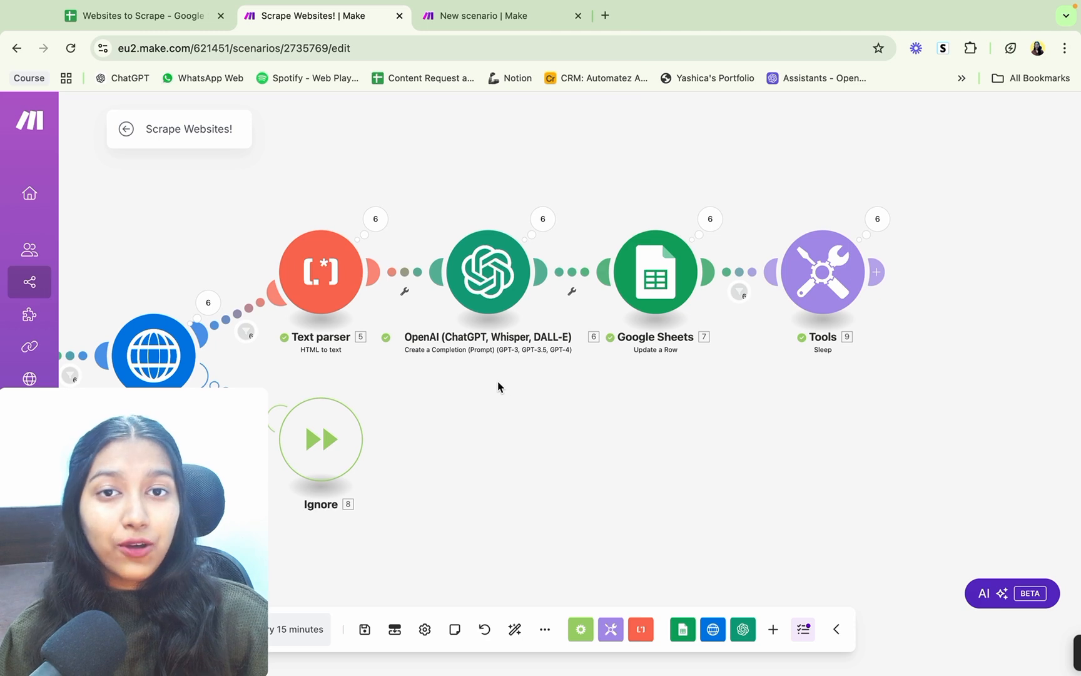
{"action": "left_click", "coordinate": [492, 274]}
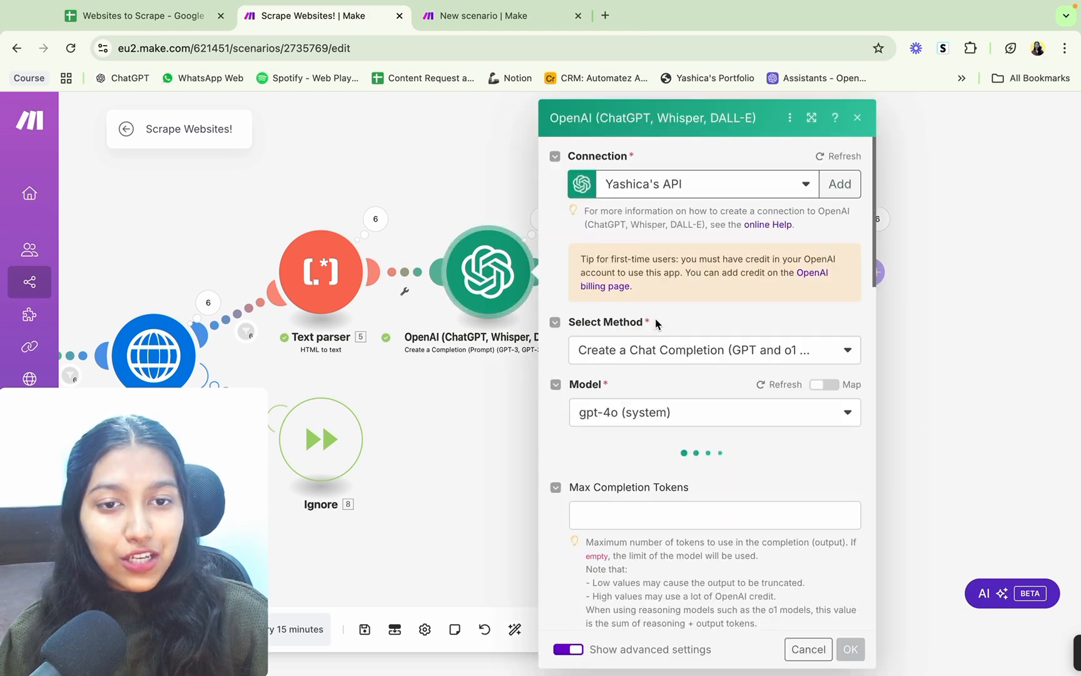
{"action": "scroll", "coordinate": [656, 324], "scroll_direction": "down", "scroll_amount": 1}
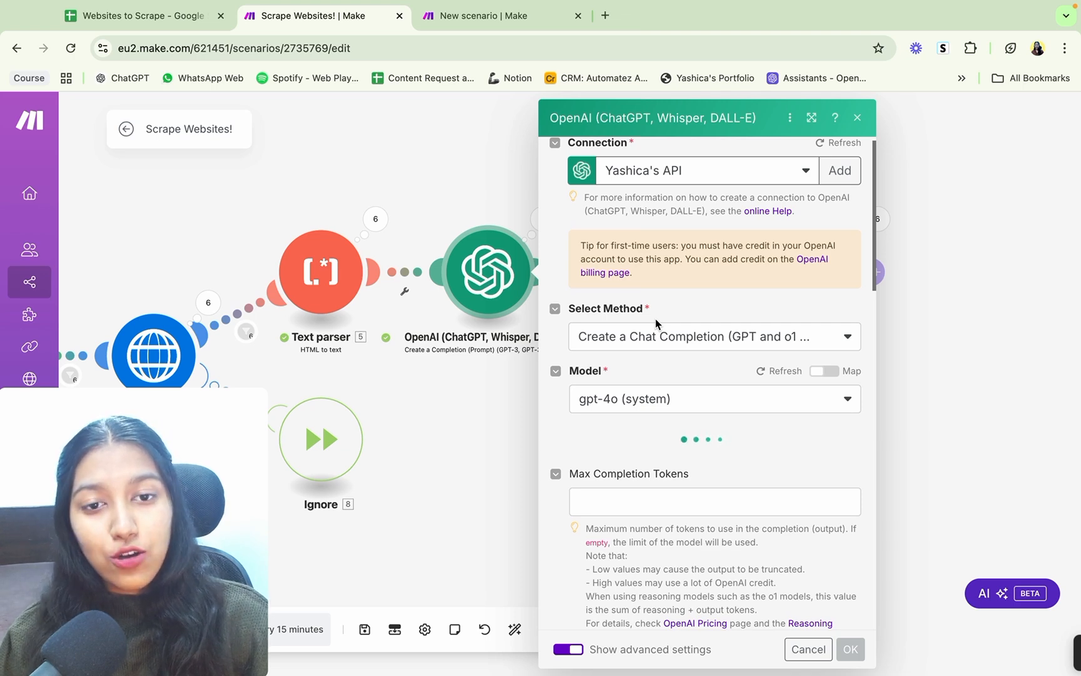
Step: Check the USP and ICP columns in the sheet, then return to the Scrape Websites! scenario and close the OpenAI settings
{"action": "left_click", "coordinate": [172, 25]}
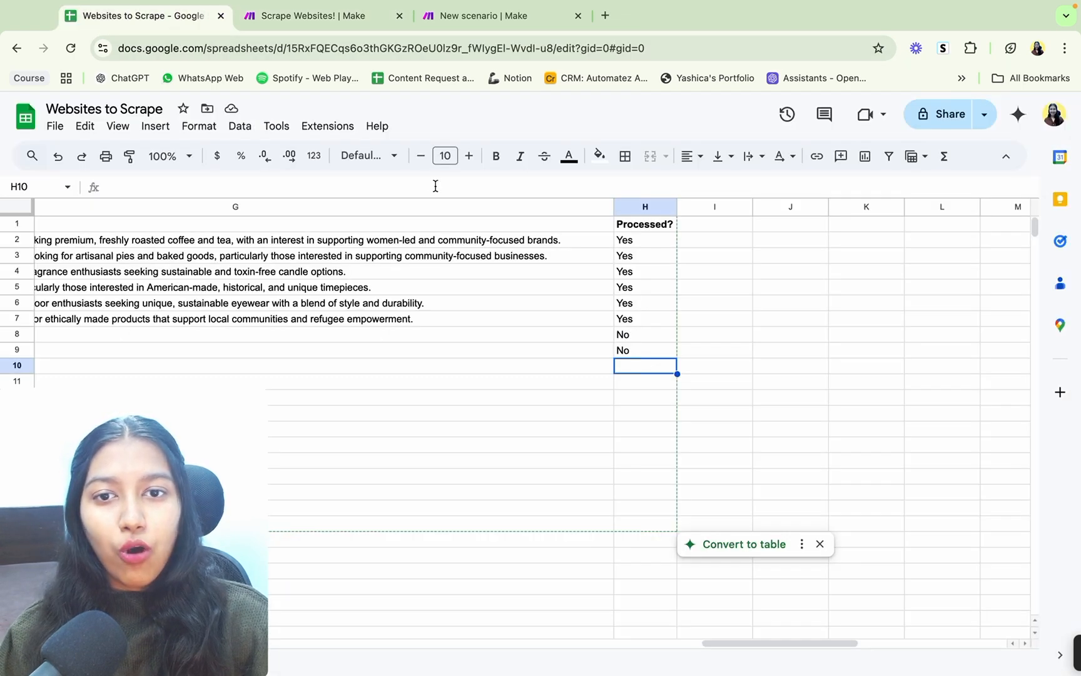
{"action": "scroll", "coordinate": [346, 272], "scroll_direction": "left", "scroll_amount": 10}
{"action": "scroll", "coordinate": [346, 273], "scroll_direction": "left", "scroll_amount": 6}
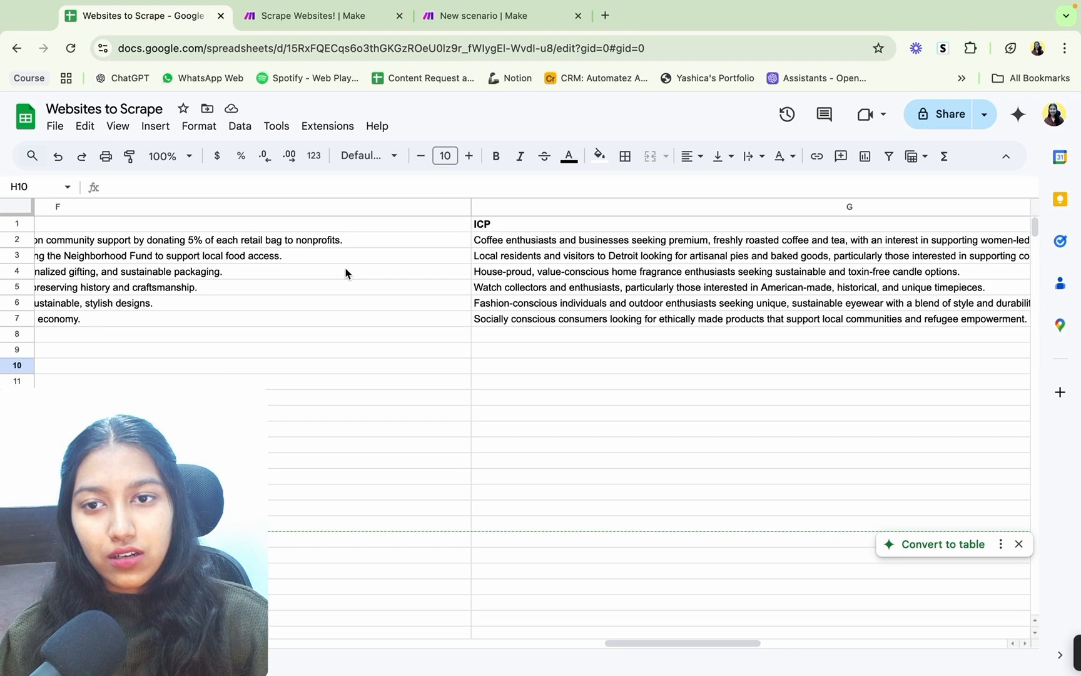
{"action": "left_click", "coordinate": [324, 13]}
{"action": "left_click", "coordinate": [459, 410]}
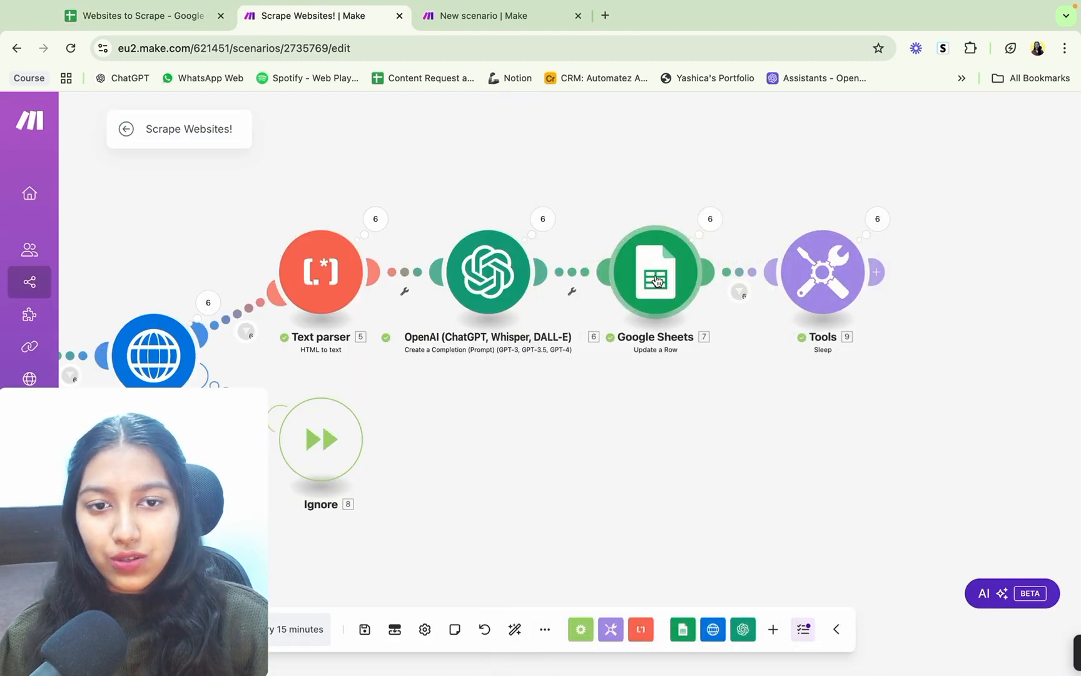
Step: In the new scenario, add a Google Sheets Search Rows module as the first module
{"action": "left_click", "coordinate": [458, 16]}
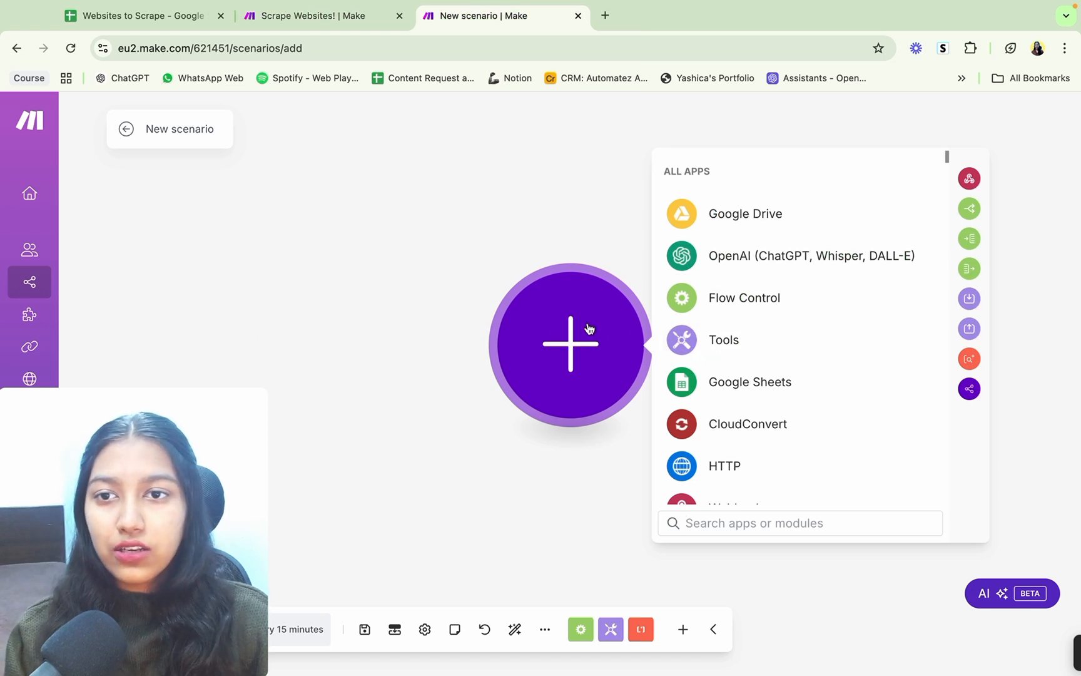
{"action": "left_click", "coordinate": [753, 390]}
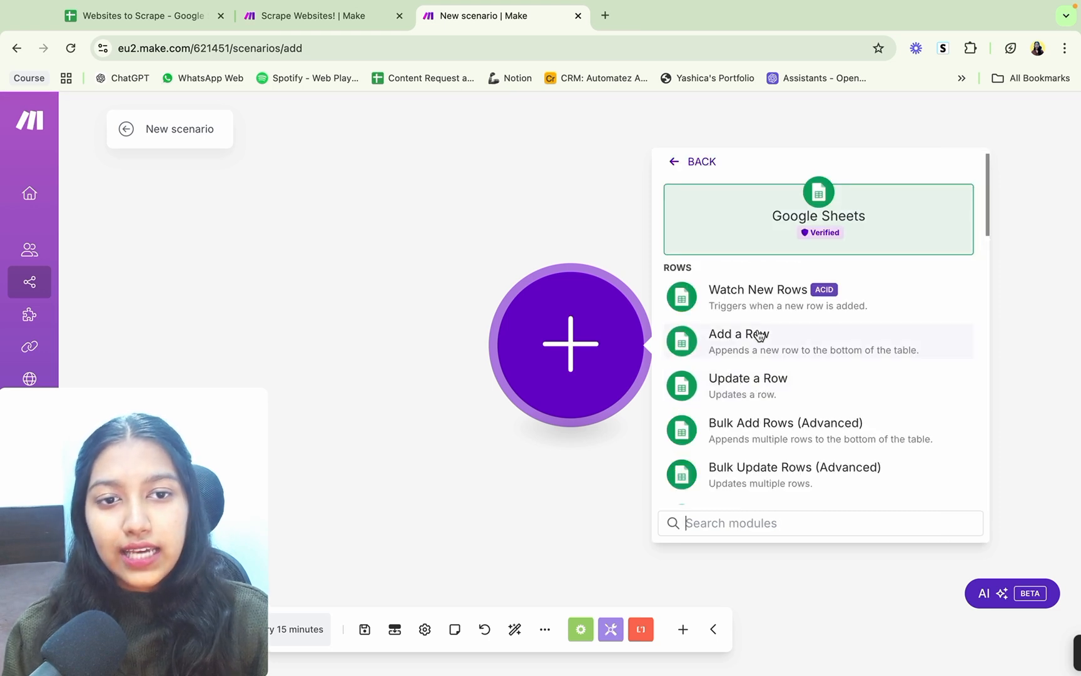
{"action": "scroll", "coordinate": [757, 338], "scroll_direction": "down", "scroll_amount": 3}
{"action": "left_click", "coordinate": [756, 402]}
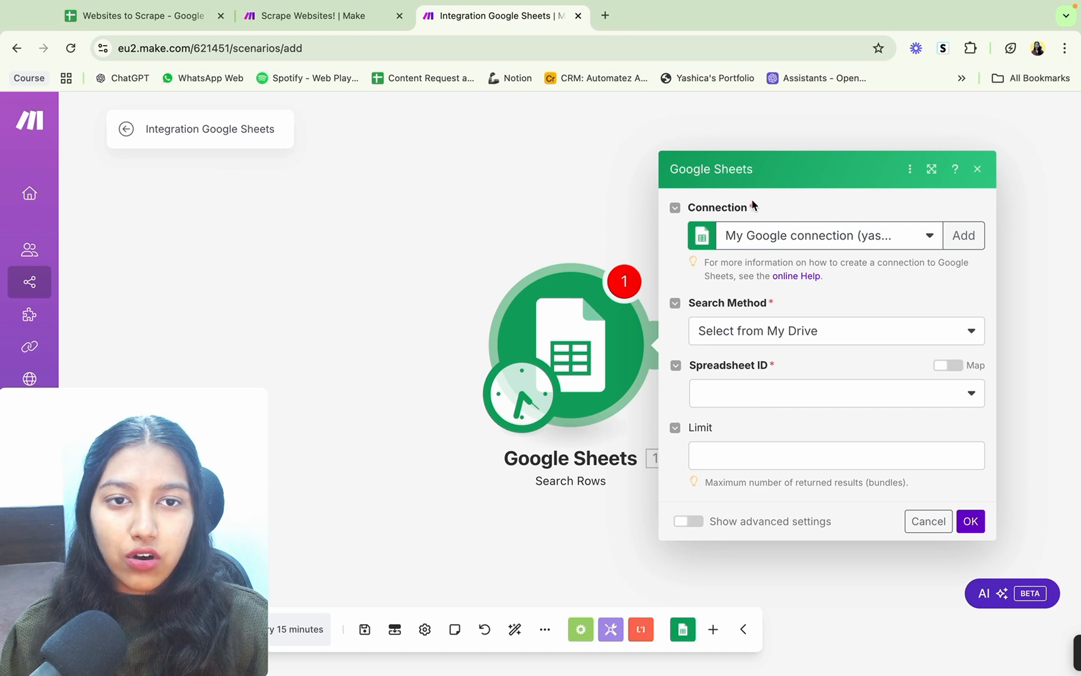
Step: Set the Search Rows module's spreadsheet to Websites to Scrape and its sheet name to Sheet1, checking the file name in Google Sheets
{"action": "left_click", "coordinate": [794, 393]}
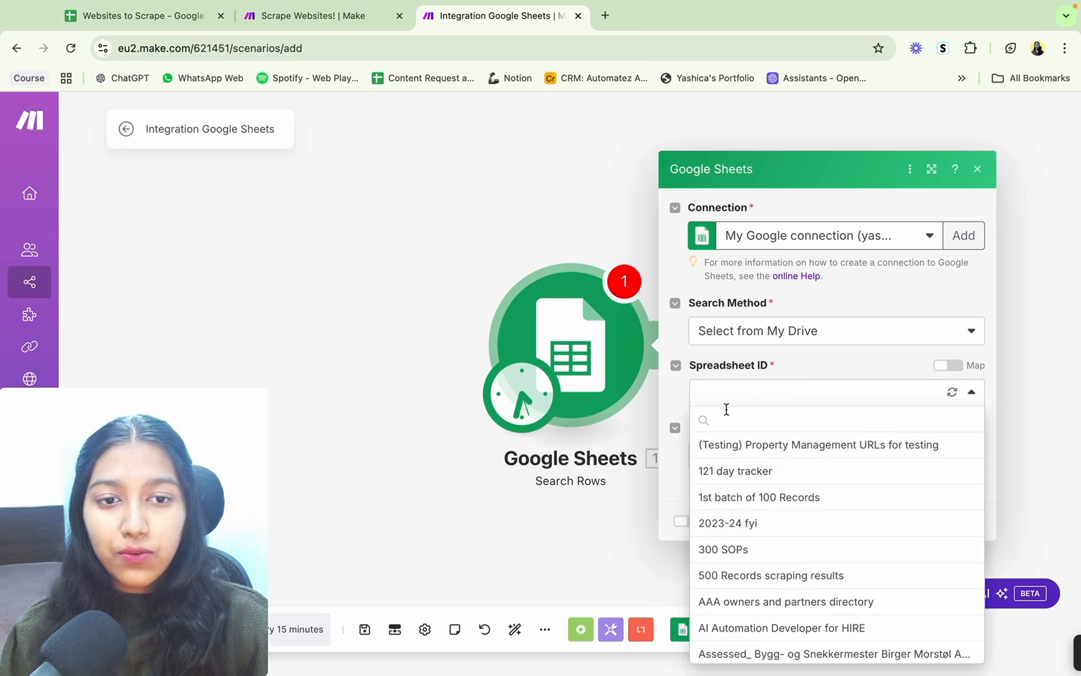
{"action": "left_click", "coordinate": [146, 15]}
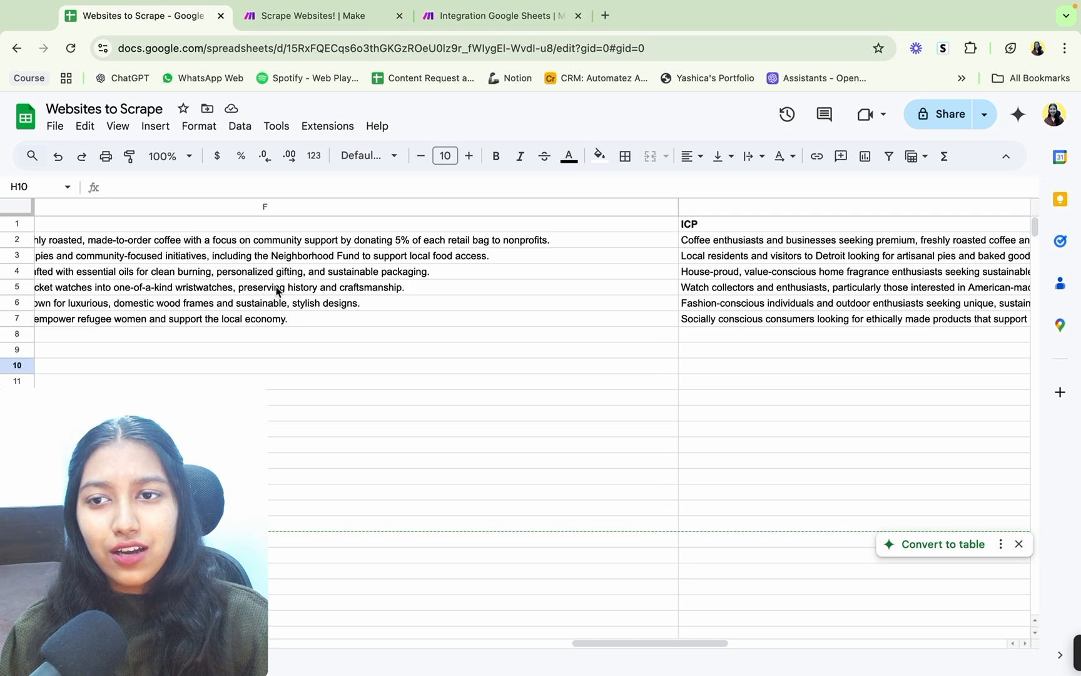
{"action": "scroll", "coordinate": [277, 289], "scroll_direction": "left", "scroll_amount": 10}
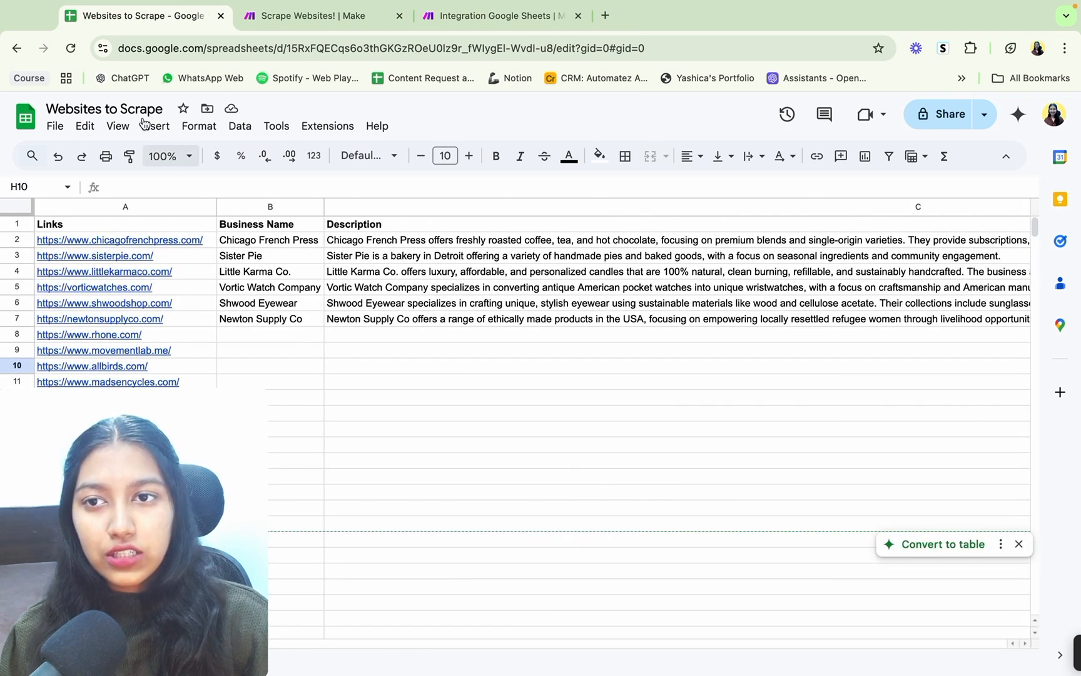
{"action": "left_click", "coordinate": [473, 15]}
{"action": "left_click", "coordinate": [721, 393]}
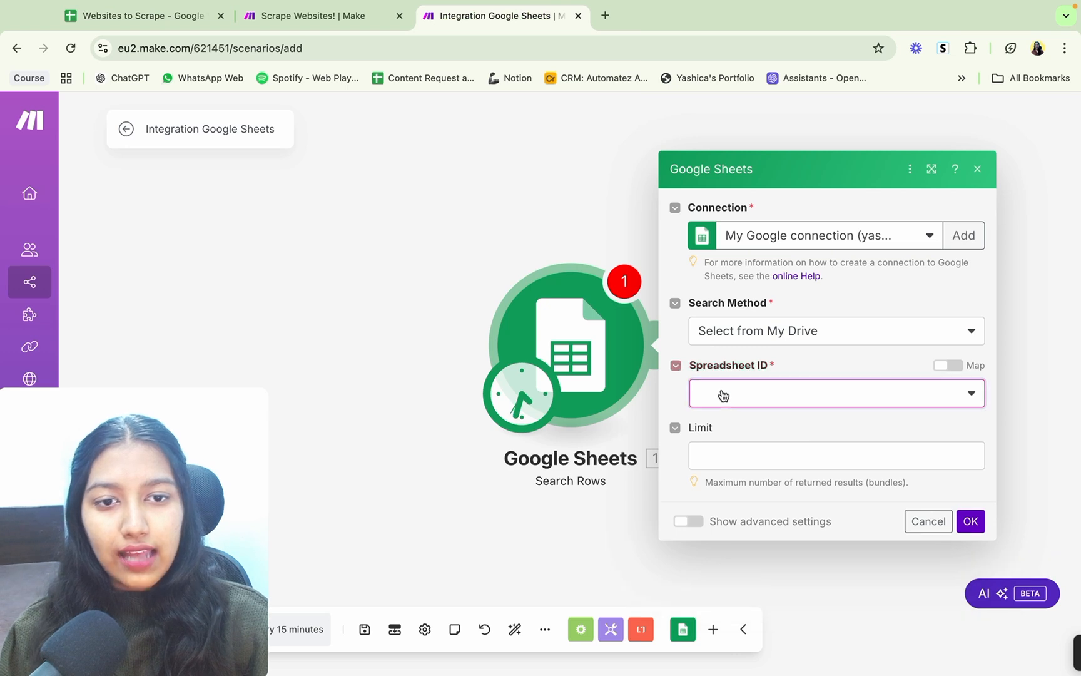
{"action": "type", "text": "web"}
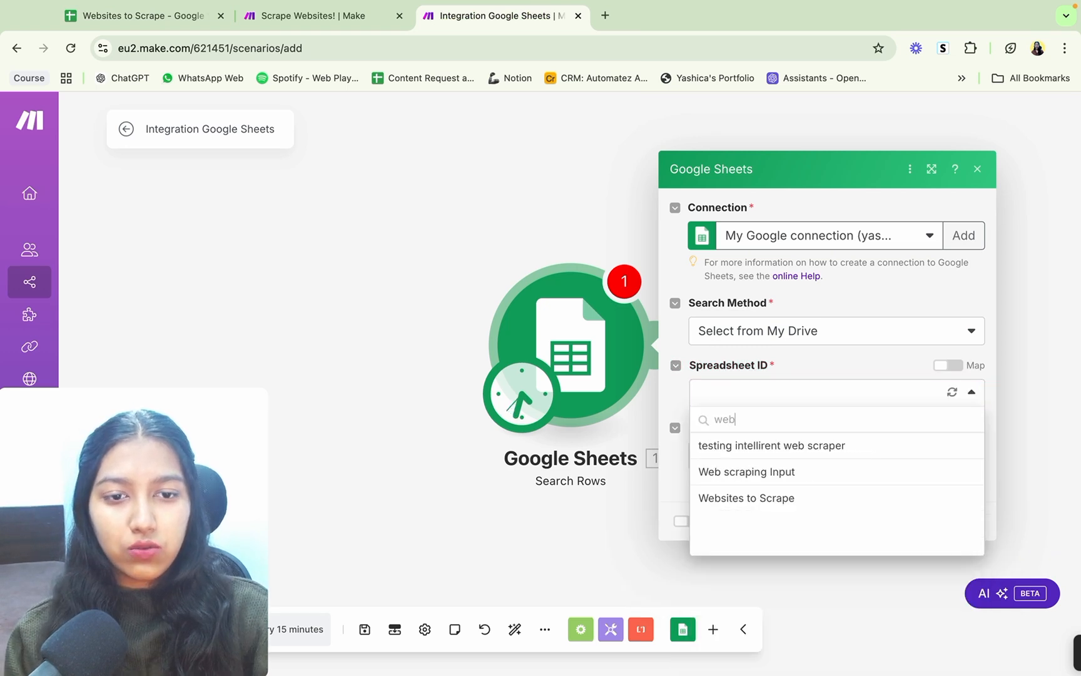
{"action": "left_click", "coordinate": [786, 499]}
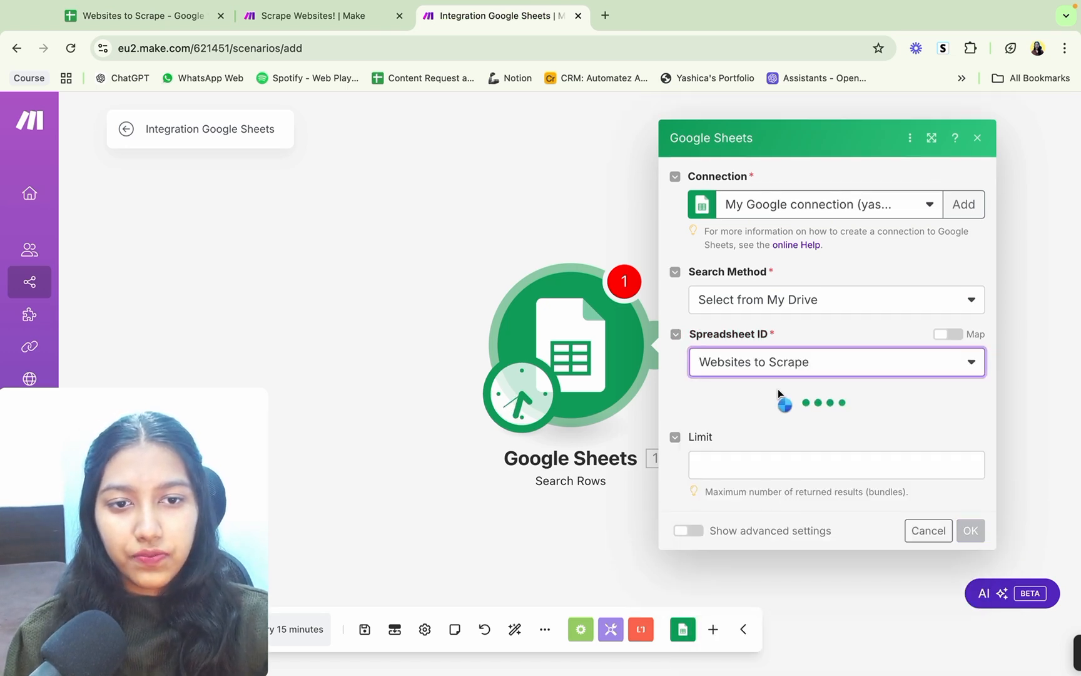
{"action": "left_click", "coordinate": [764, 429]}
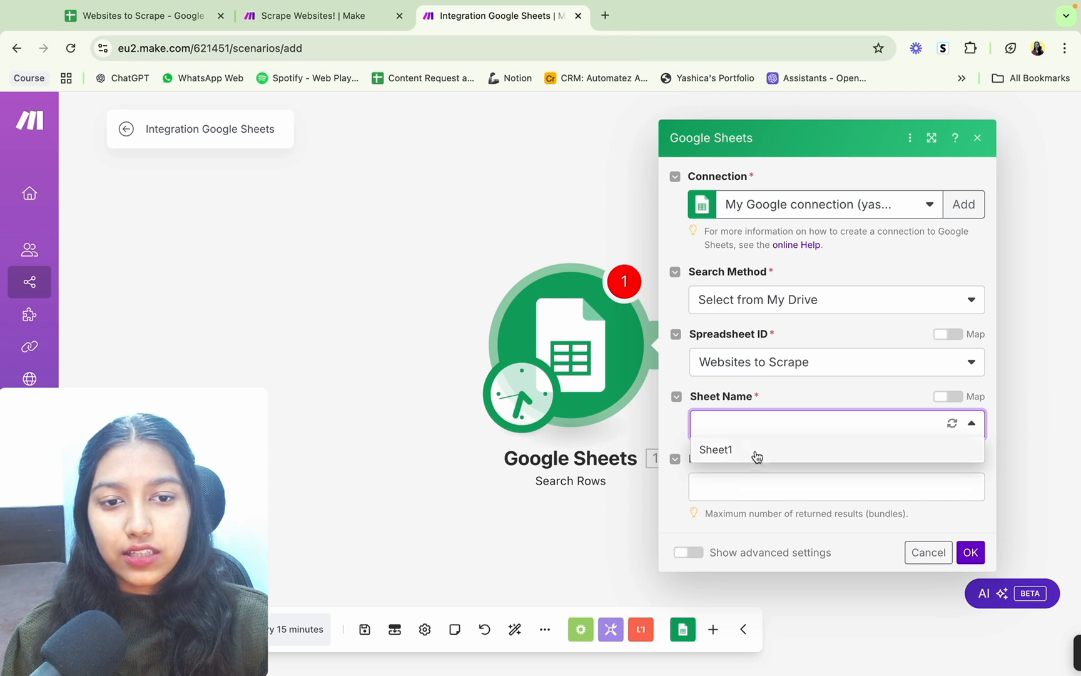
{"action": "left_click", "coordinate": [753, 449]}
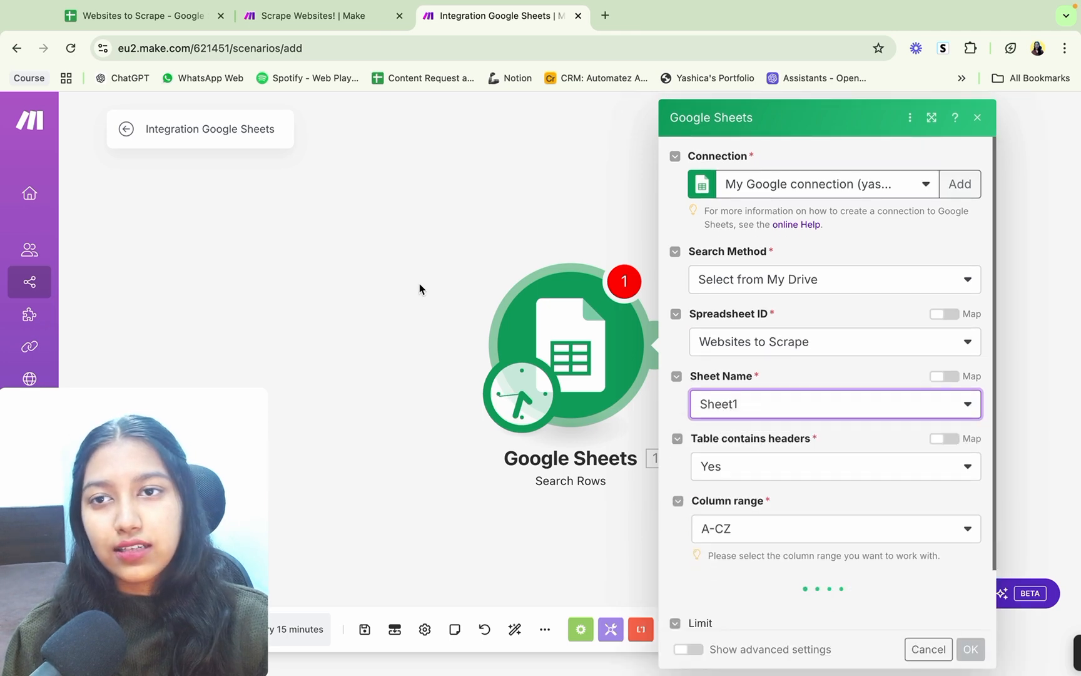
Step: Examine the Processed? column in the Websites to Scrape sheet, then return to the Search Rows settings in the new scenario
{"action": "left_click", "coordinate": [158, 18]}
{"action": "left_click", "coordinate": [522, 18]}
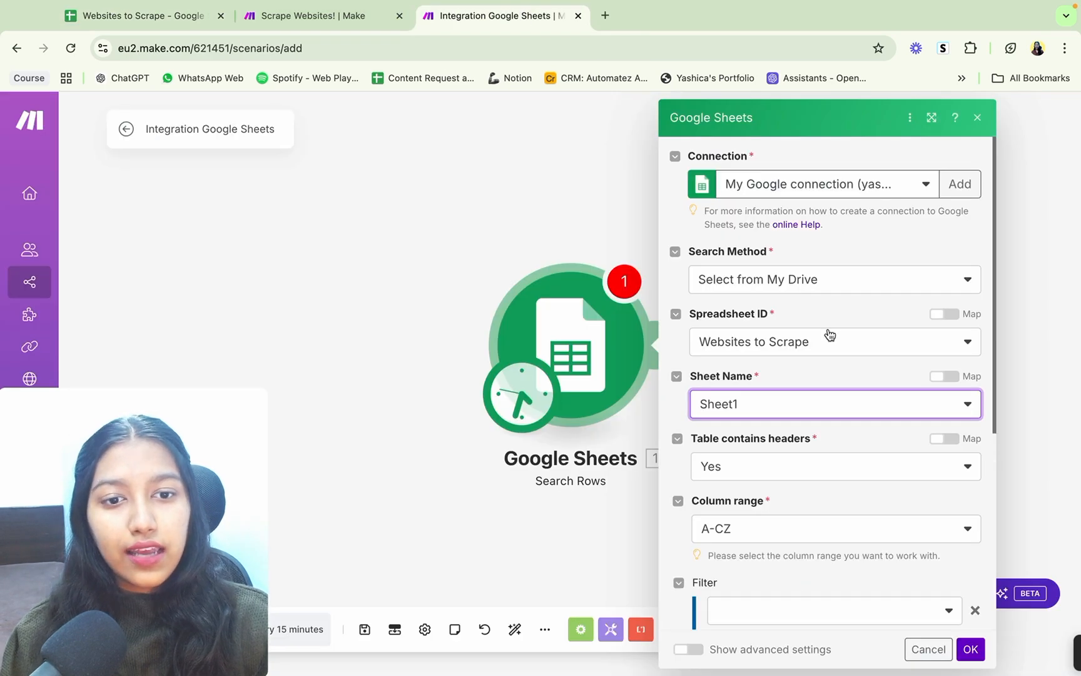
{"action": "scroll", "coordinate": [828, 333], "scroll_direction": "down", "scroll_amount": 5}
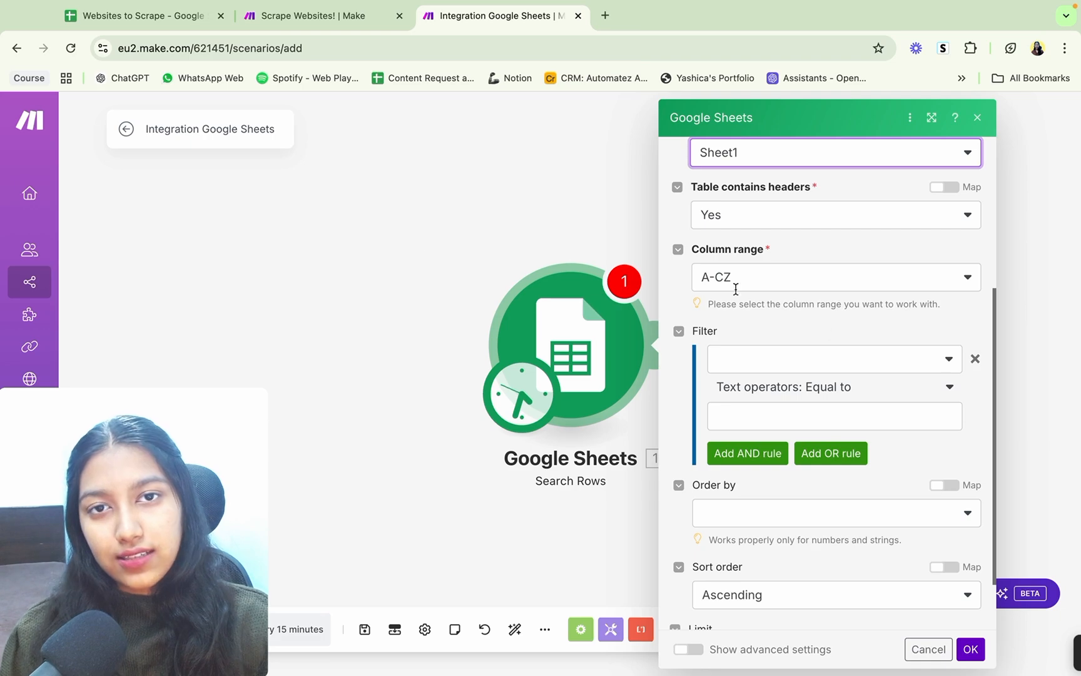
{"action": "left_click", "coordinate": [173, 15]}
{"action": "scroll", "coordinate": [680, 347], "scroll_direction": "right", "scroll_amount": 15}
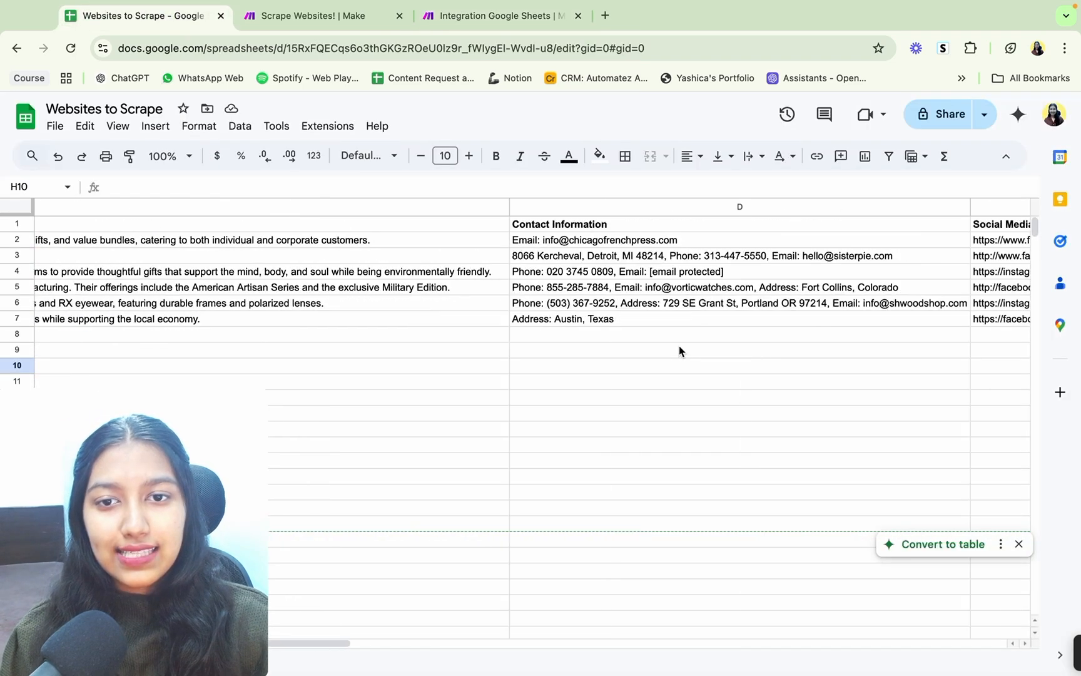
{"action": "scroll", "coordinate": [679, 347], "scroll_direction": "right", "scroll_amount": 10}
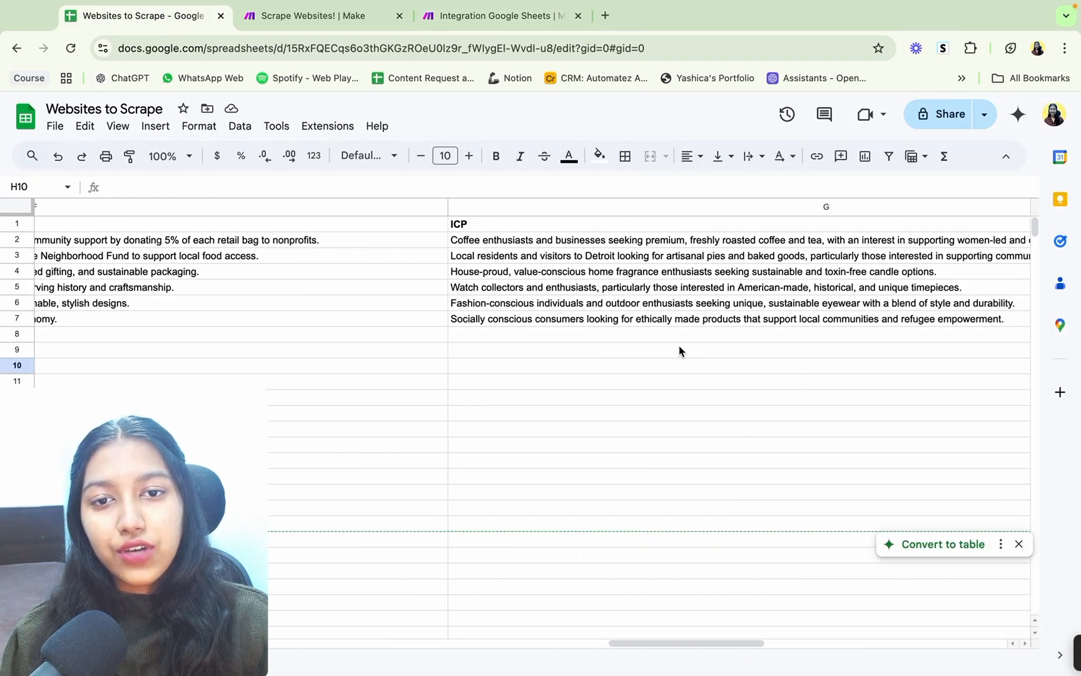
{"action": "left_click_drag", "start_coordinate": [572, 241], "coordinate": [567, 382]}
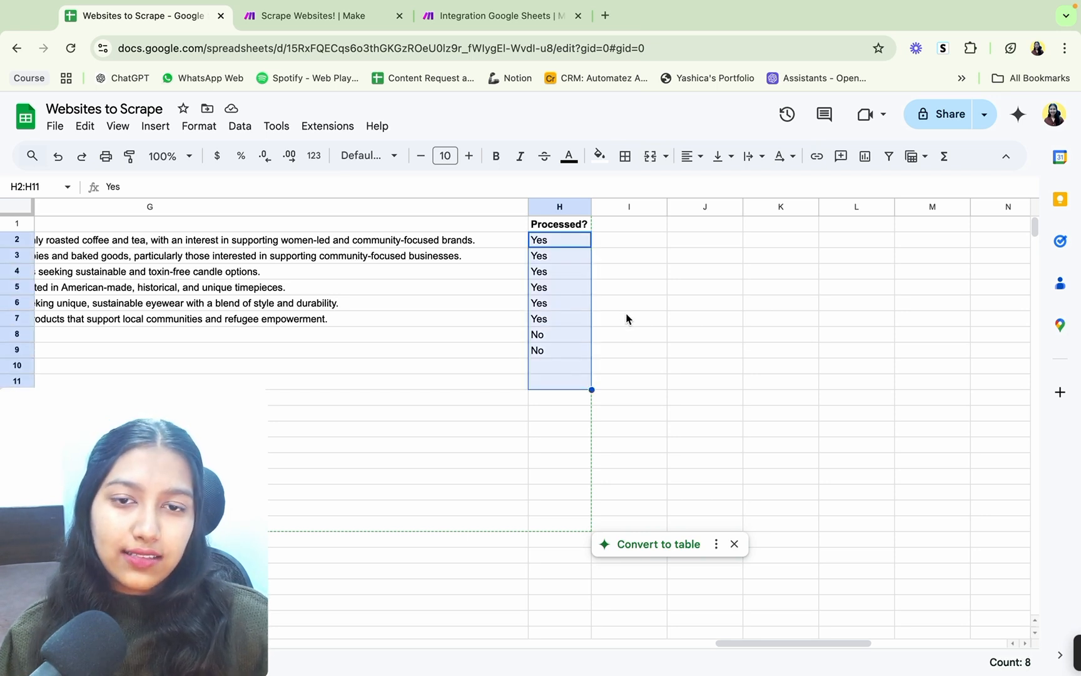
{"action": "left_click", "coordinate": [609, 318]}
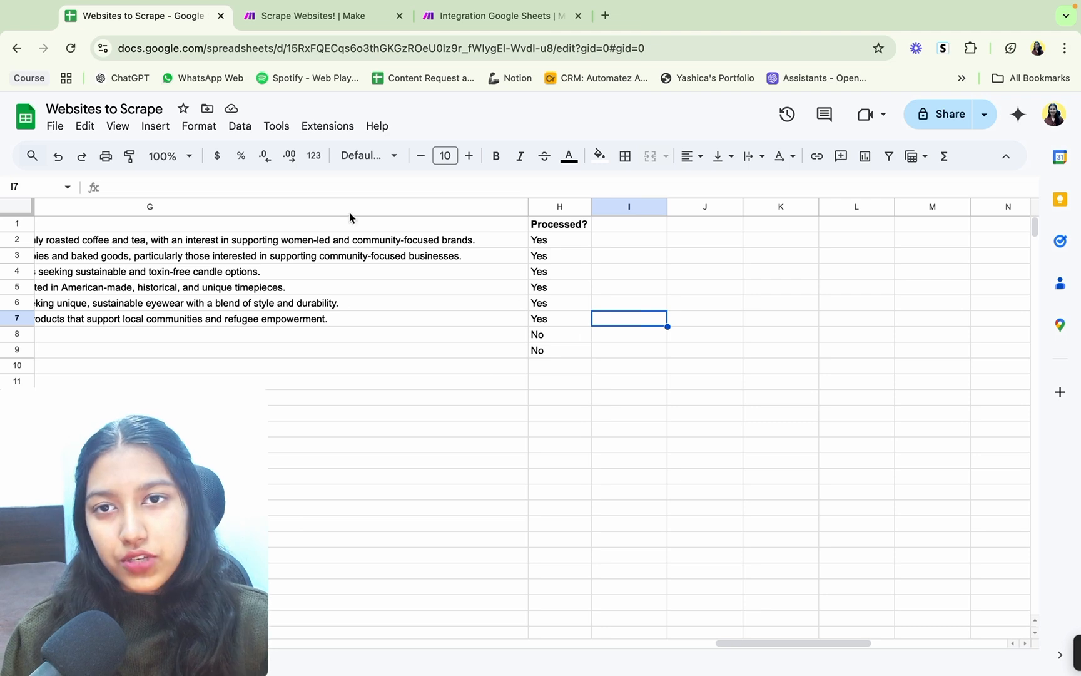
{"action": "left_click", "coordinate": [479, 14]}
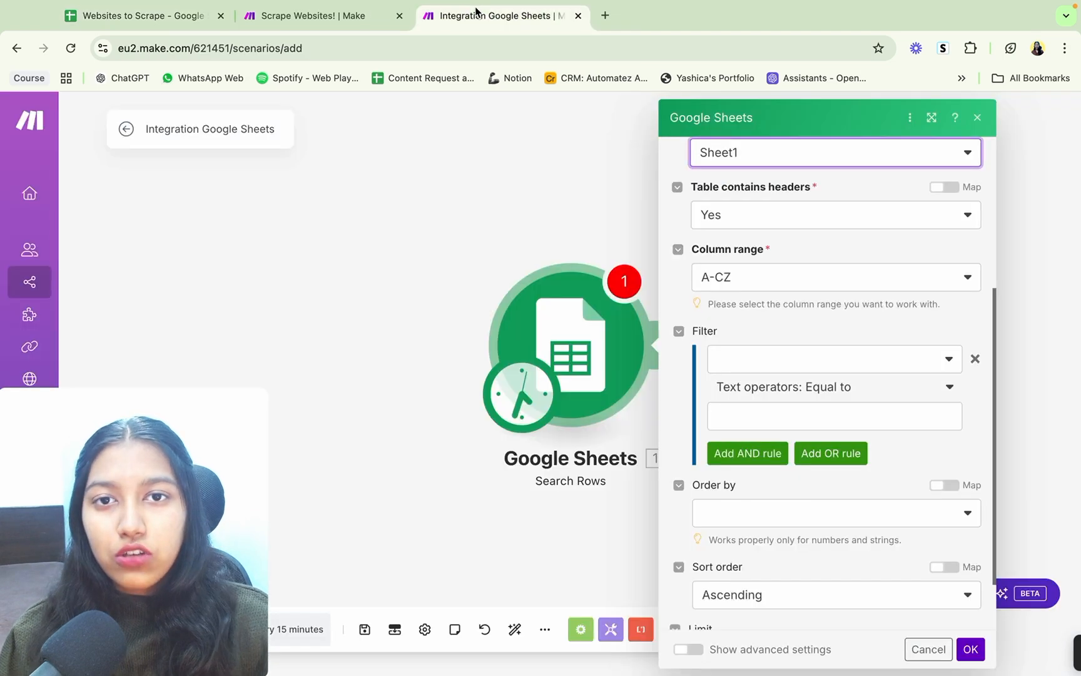
Step: Filter the Search Rows module to rows where Processed? (H) is equal to No
{"action": "left_click", "coordinate": [800, 366]}
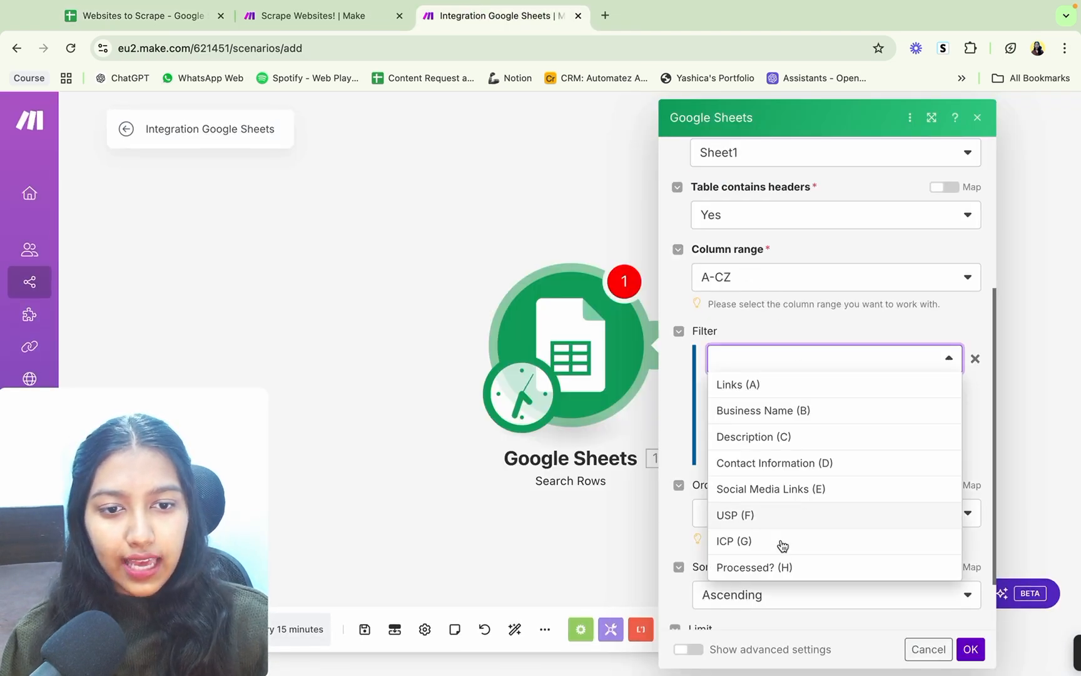
{"action": "left_click", "coordinate": [773, 568]}
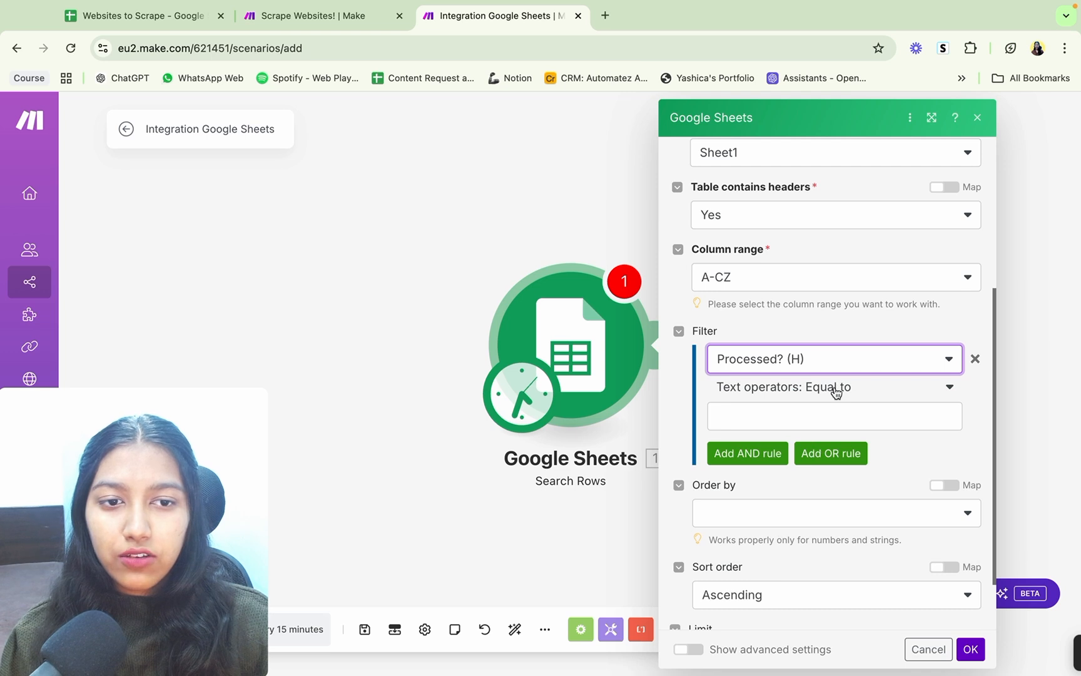
{"action": "left_click", "coordinate": [812, 417]}
{"action": "type", "text": "No"}
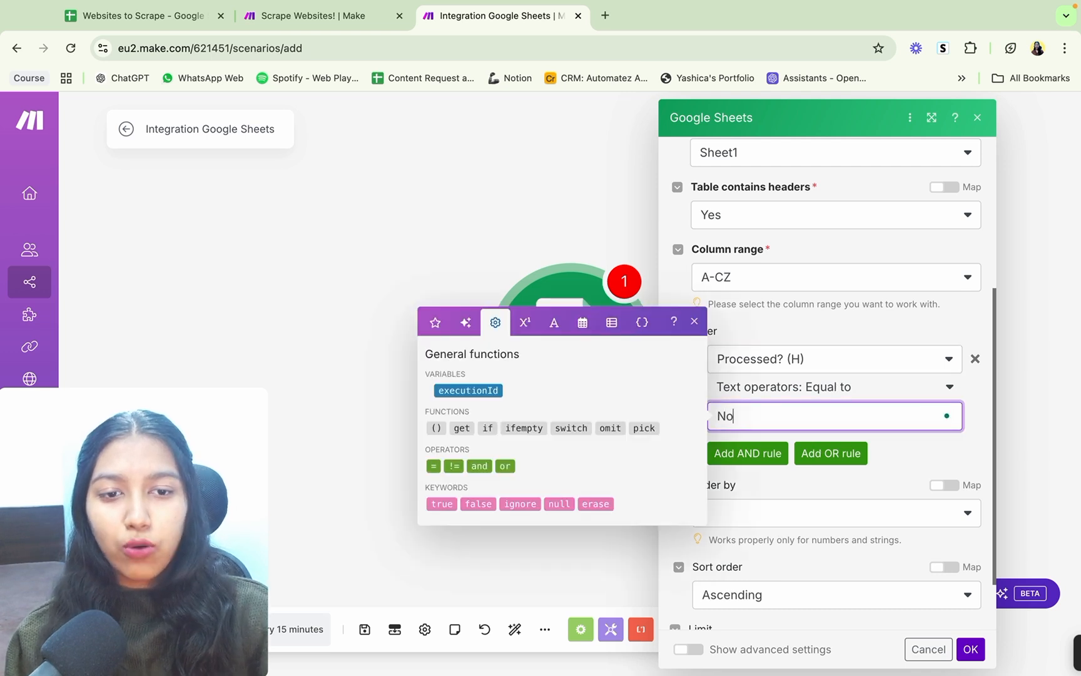
{"action": "left_click", "coordinate": [860, 329]}
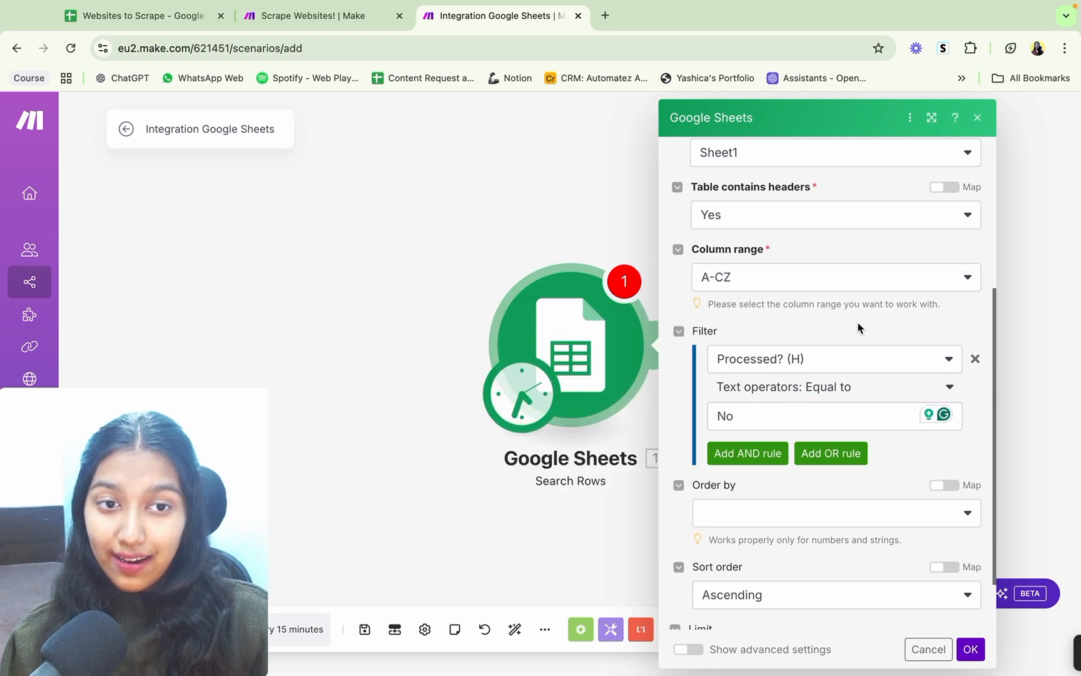
Step: Add an OR rule to the filter for rows where Processed? (H) is not equal to Yes
{"action": "left_click", "coordinate": [816, 460]}
{"action": "left_click", "coordinate": [760, 517]}
{"action": "scroll", "coordinate": [776, 413], "scroll_direction": "down", "scroll_amount": 3}
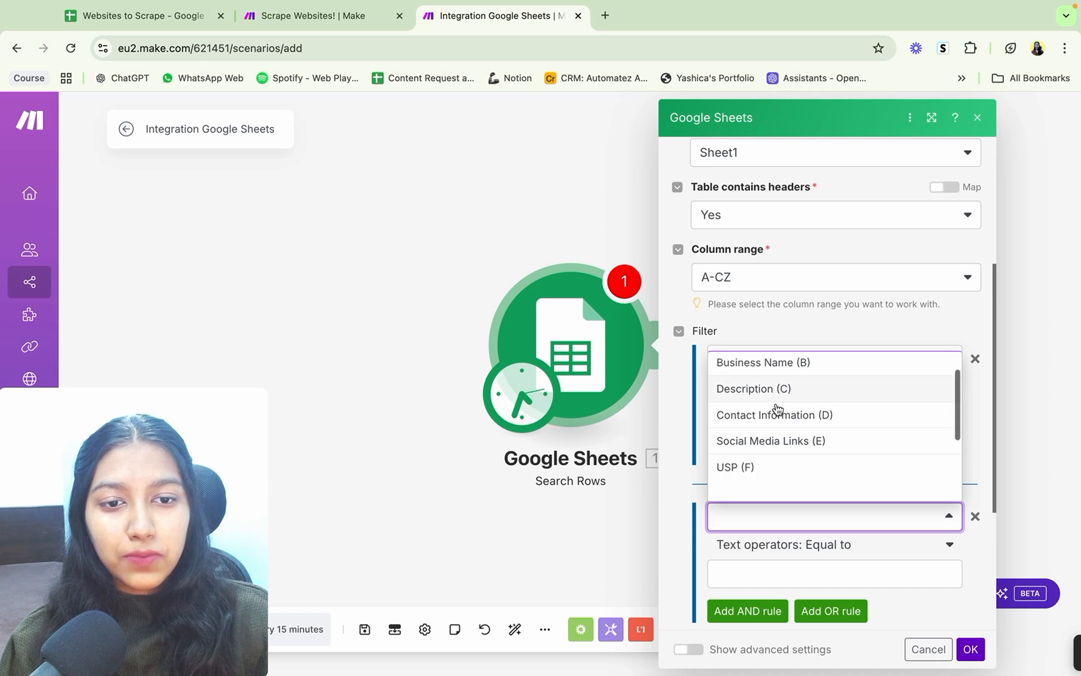
{"action": "left_click", "coordinate": [755, 462]}
{"action": "scroll", "coordinate": [789, 445], "scroll_direction": "down", "scroll_amount": 2}
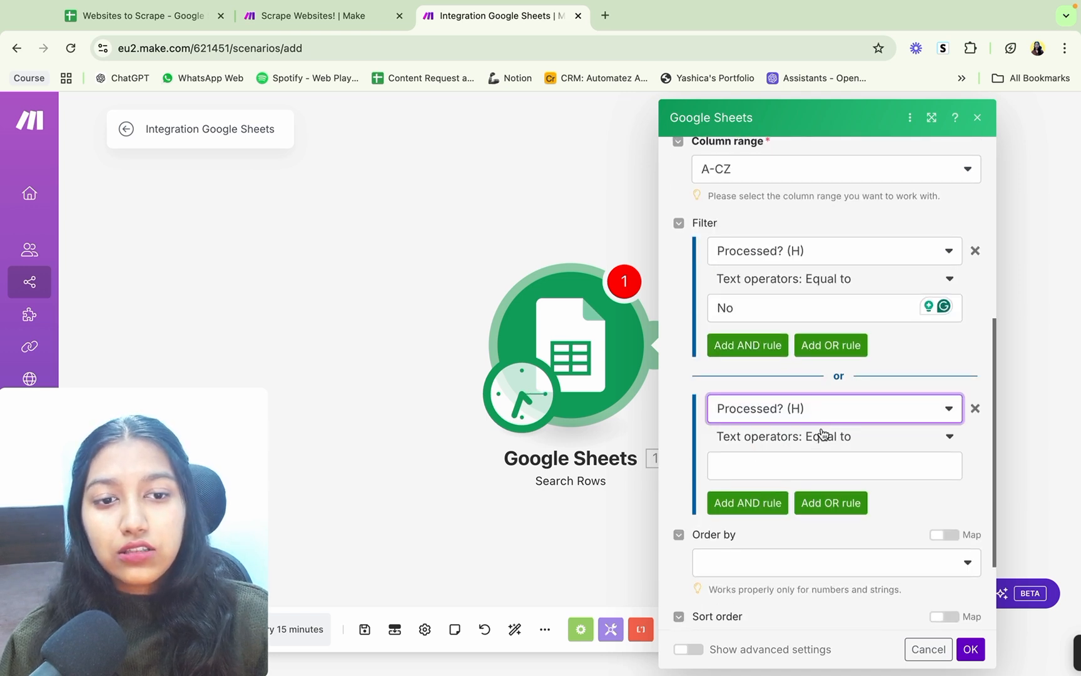
{"action": "left_click", "coordinate": [820, 436]}
{"action": "scroll", "coordinate": [767, 563], "scroll_direction": "down", "scroll_amount": 1}
{"action": "left_click", "coordinate": [762, 585]}
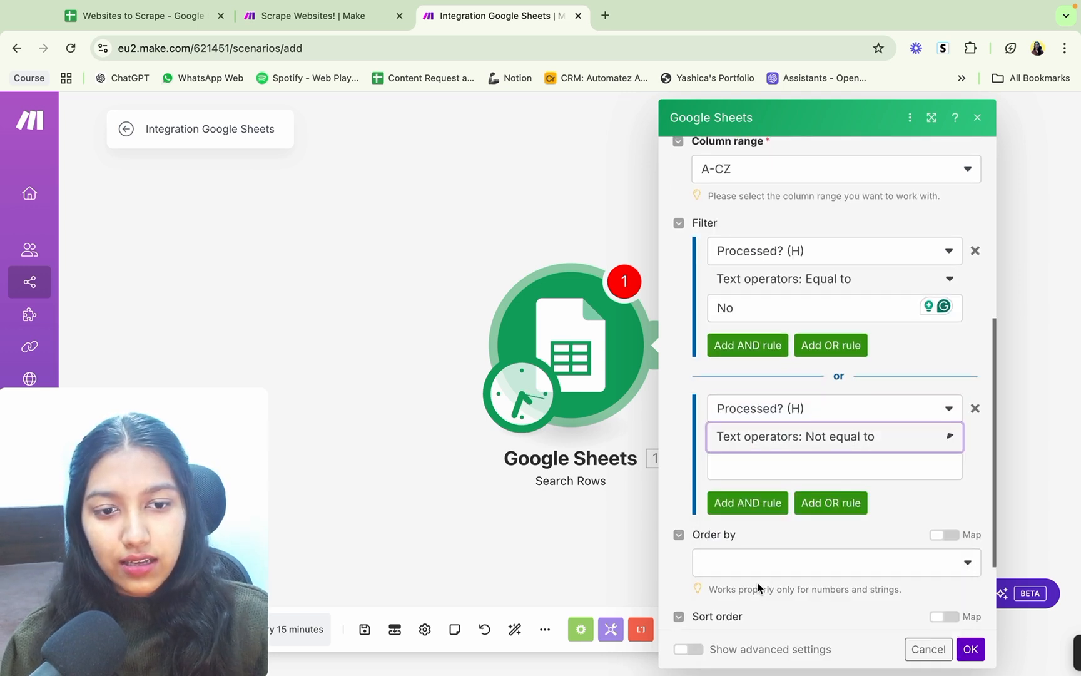
{"action": "left_click", "coordinate": [802, 469]}
{"action": "type", "text": "Ye"}
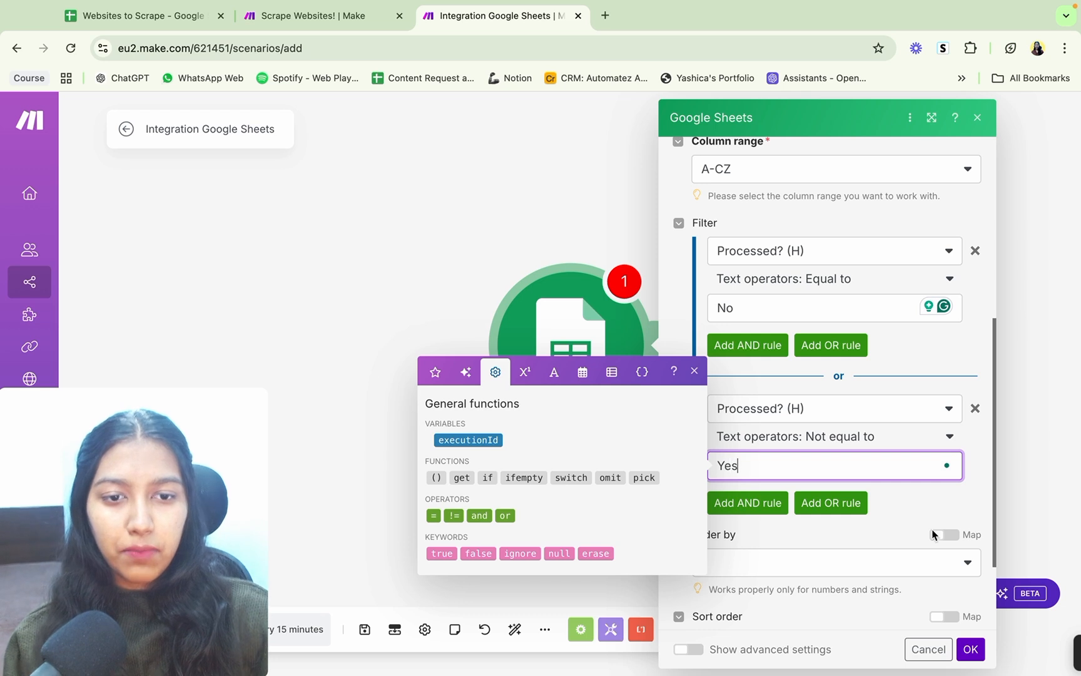
{"action": "type", "text": "s"}
{"action": "left_click", "coordinate": [920, 512]}
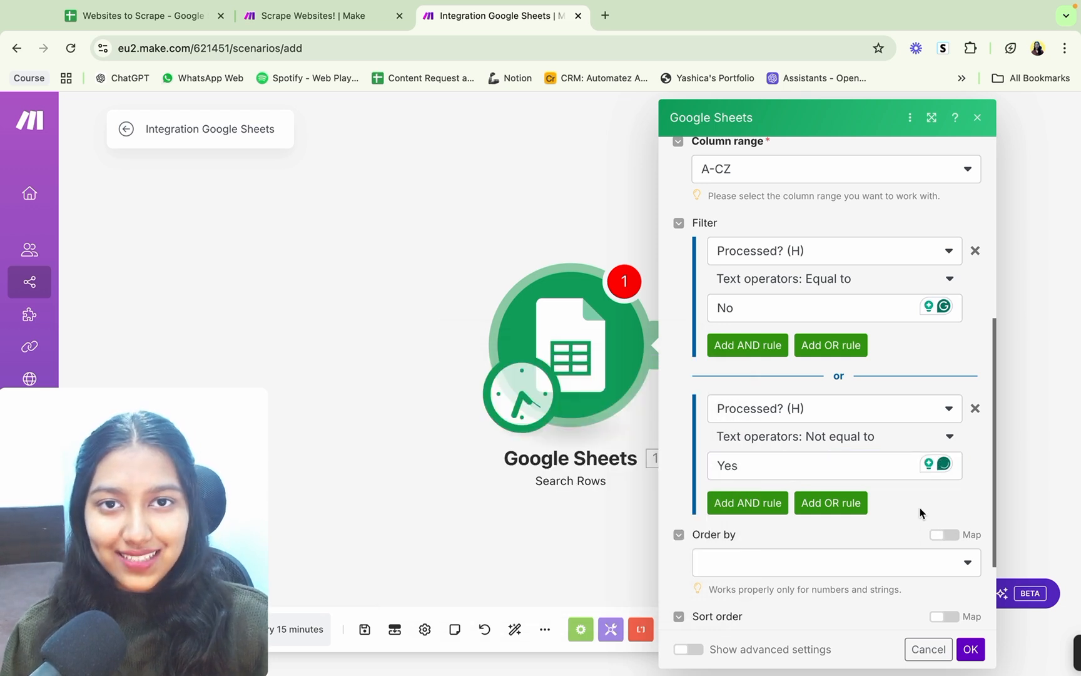
Step: Review the Search Rows filter and remaining settings, accept the module configuration and save the scenario
{"action": "scroll", "coordinate": [920, 513], "scroll_direction": "up", "scroll_amount": 1}
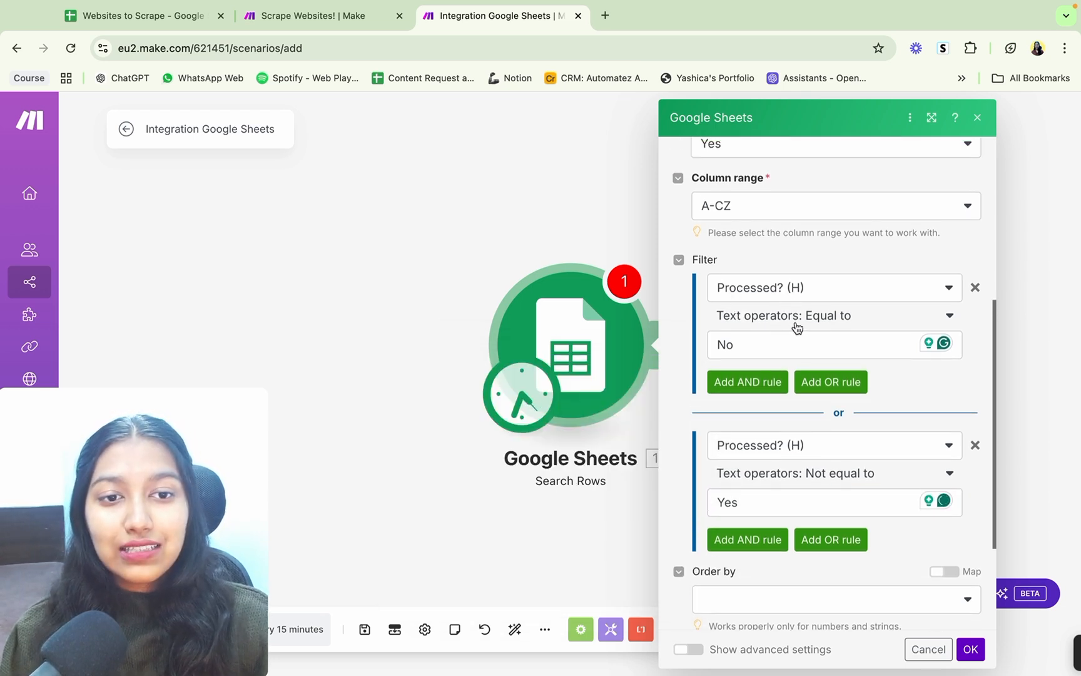
{"action": "scroll", "coordinate": [774, 357], "scroll_direction": "down", "scroll_amount": 3}
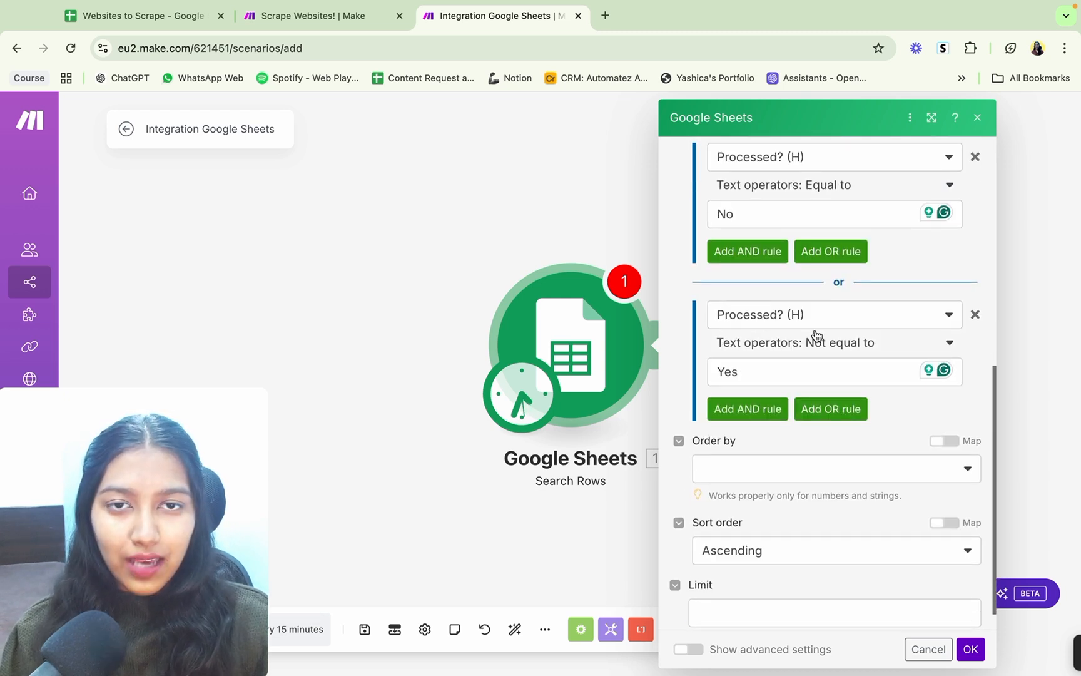
{"action": "scroll", "coordinate": [792, 383], "scroll_direction": "down", "scroll_amount": 1}
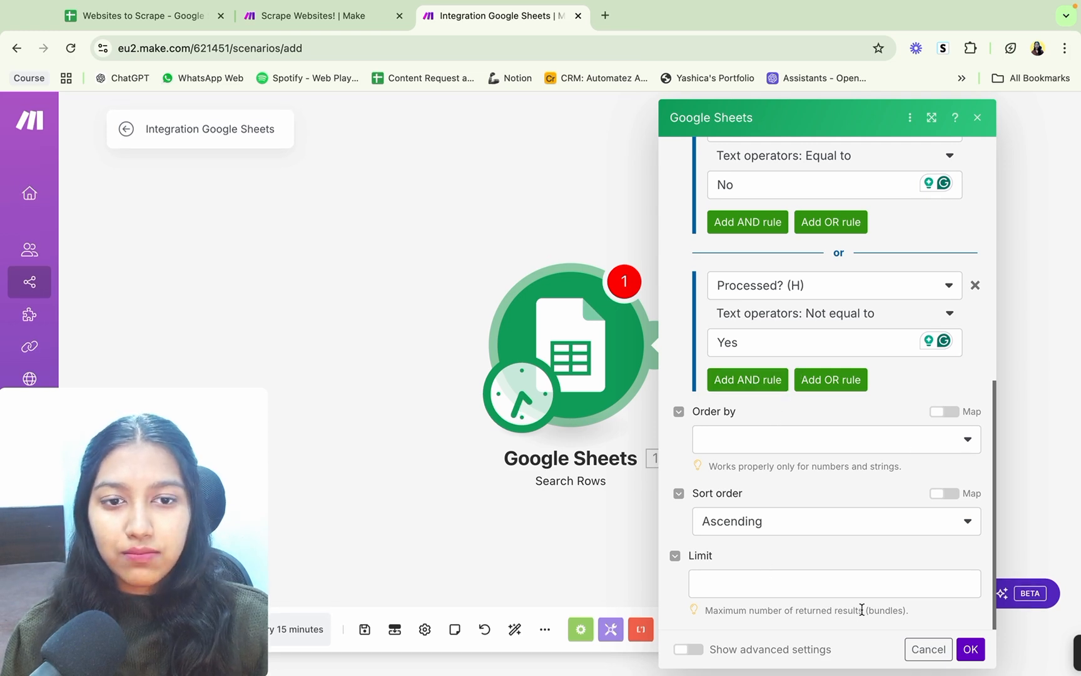
{"action": "scroll", "coordinate": [915, 445], "scroll_direction": "up", "scroll_amount": 10}
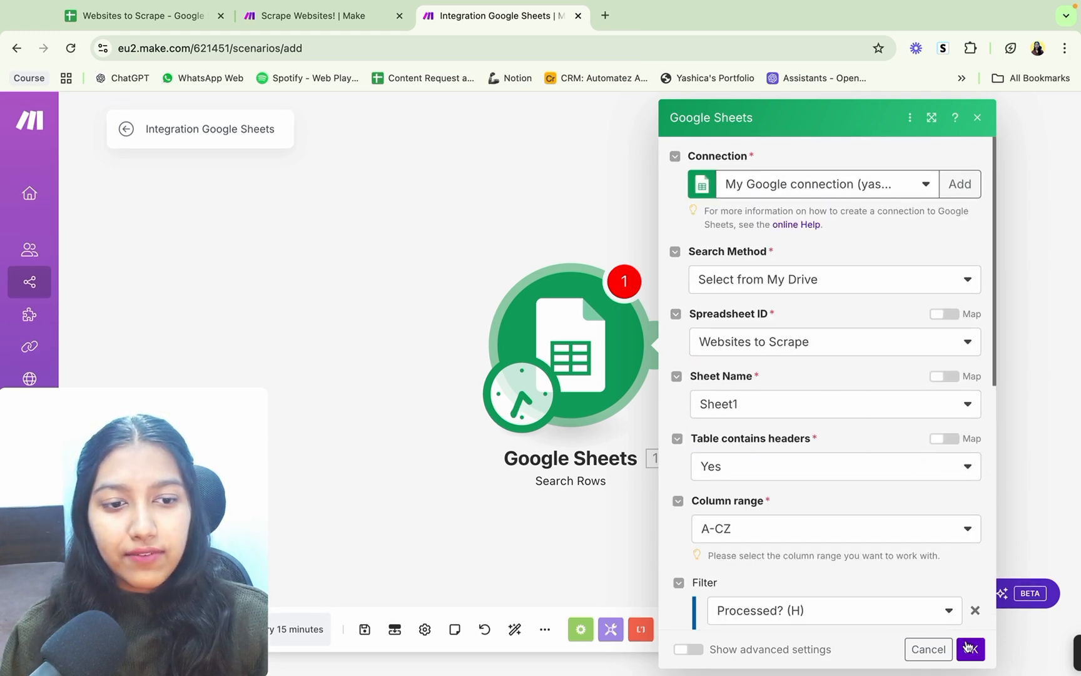
{"action": "left_click", "coordinate": [970, 648]}
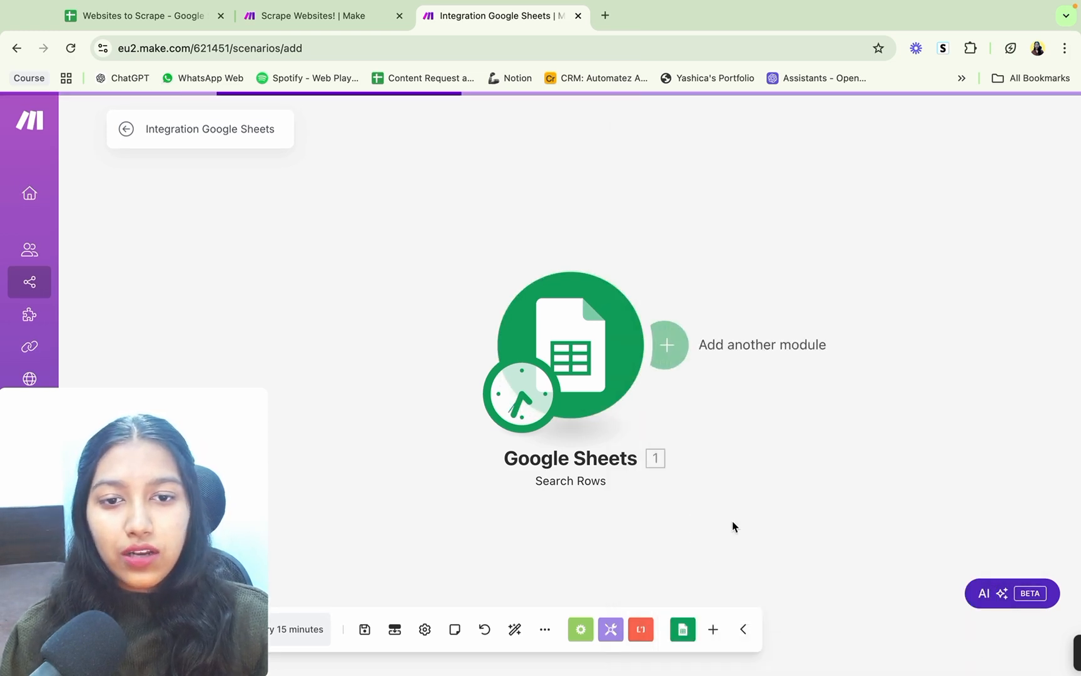
{"action": "left_click", "coordinate": [366, 629]}
Step: Switch to the Websites to Scrape sheet and examine the Links and Processed? columns
{"action": "left_click", "coordinate": [132, 17]}
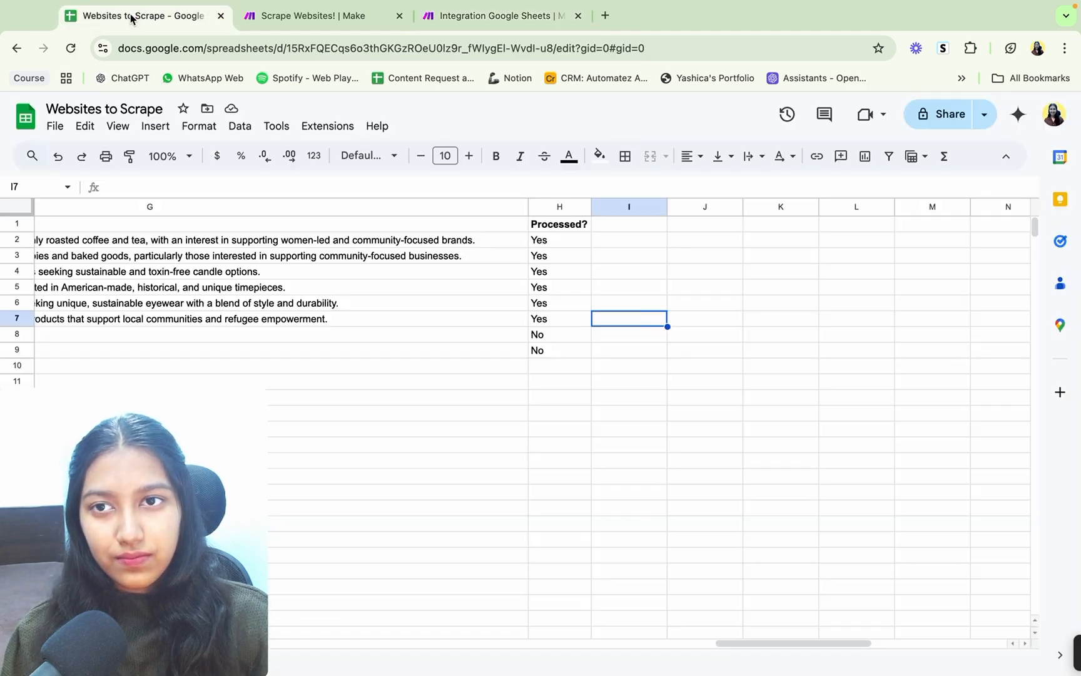
{"action": "scroll", "coordinate": [604, 388], "scroll_direction": "left", "scroll_amount": 15}
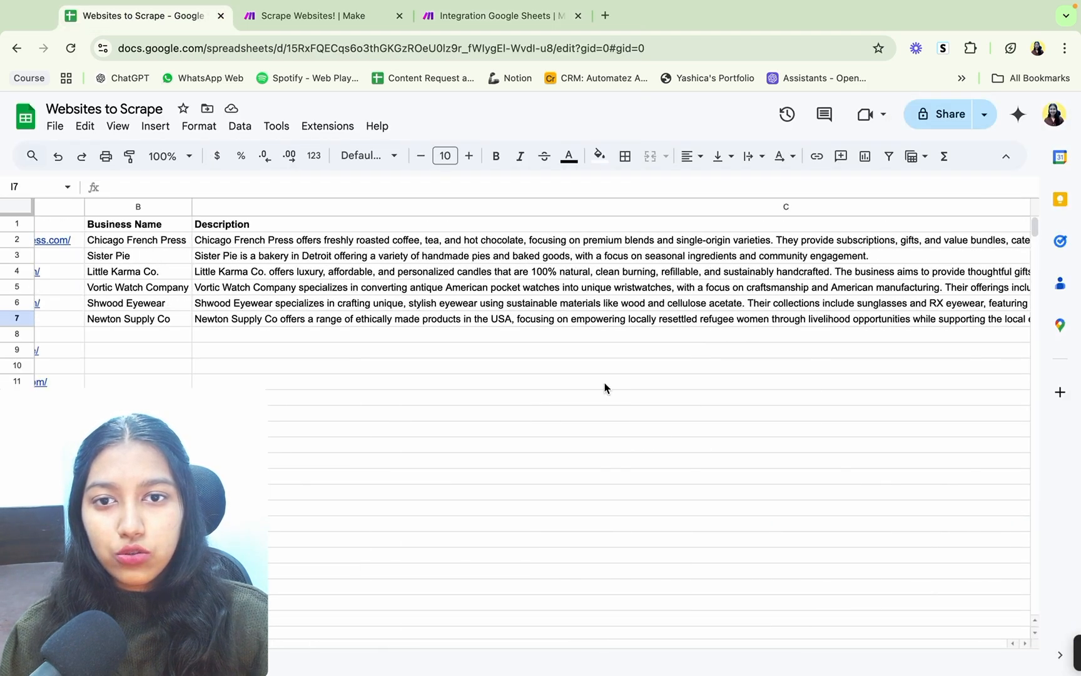
{"action": "left_click_drag", "start_coordinate": [158, 222], "coordinate": [150, 352]}
{"action": "scroll", "coordinate": [627, 417], "scroll_direction": "right", "scroll_amount": 10}
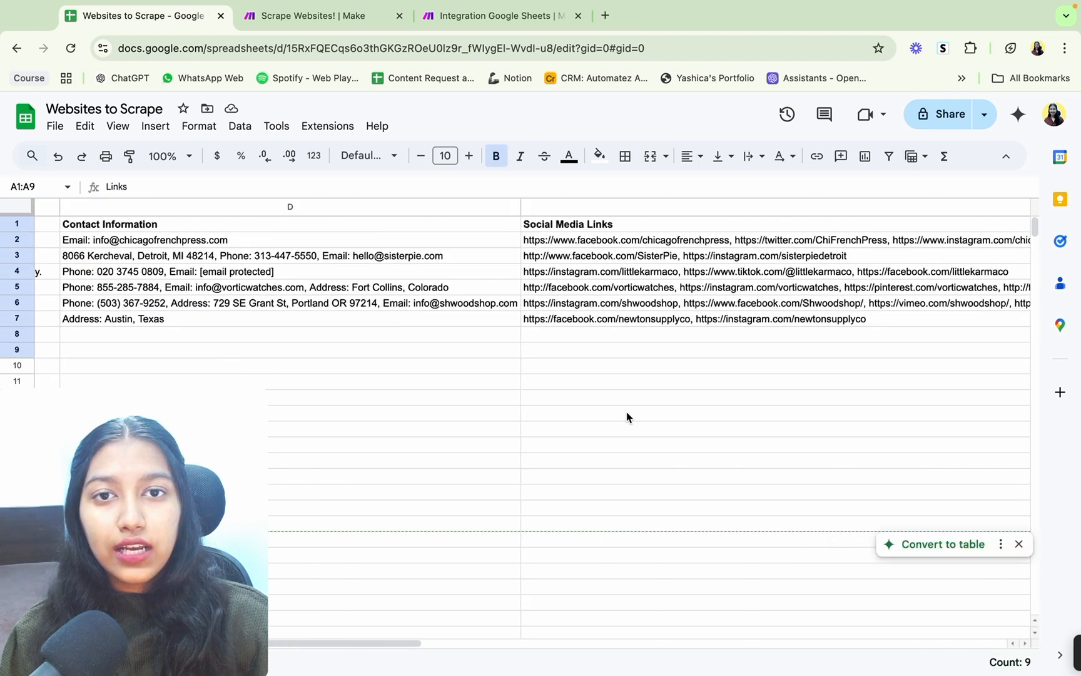
{"action": "scroll", "coordinate": [627, 418], "scroll_direction": "right", "scroll_amount": 10}
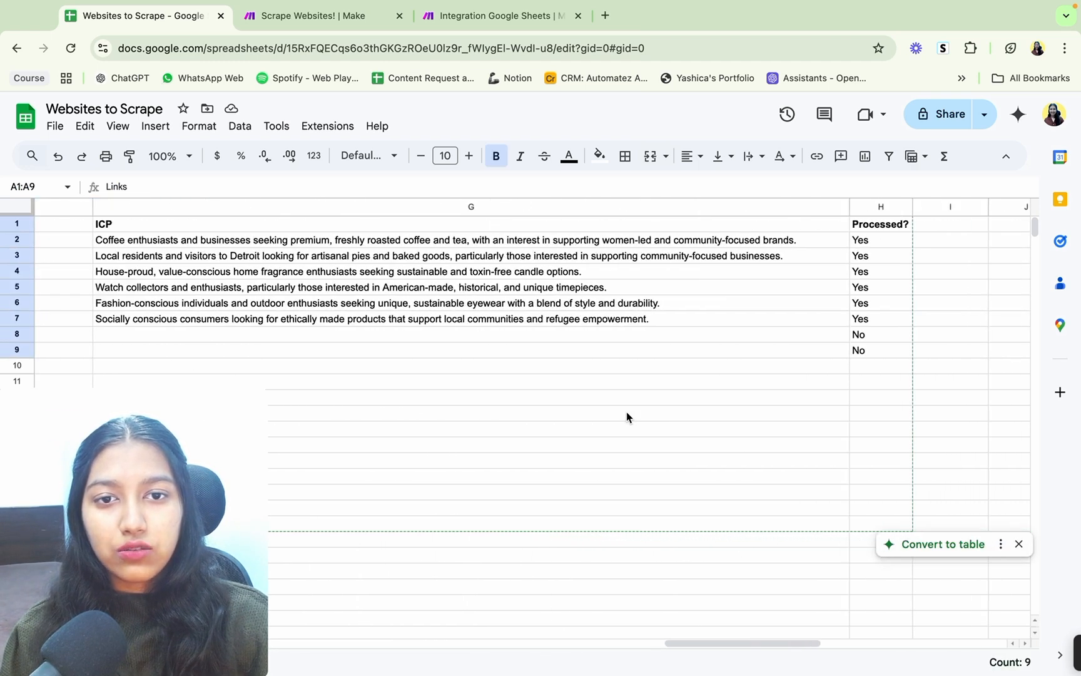
{"action": "left_click_drag", "start_coordinate": [731, 227], "coordinate": [736, 380]}
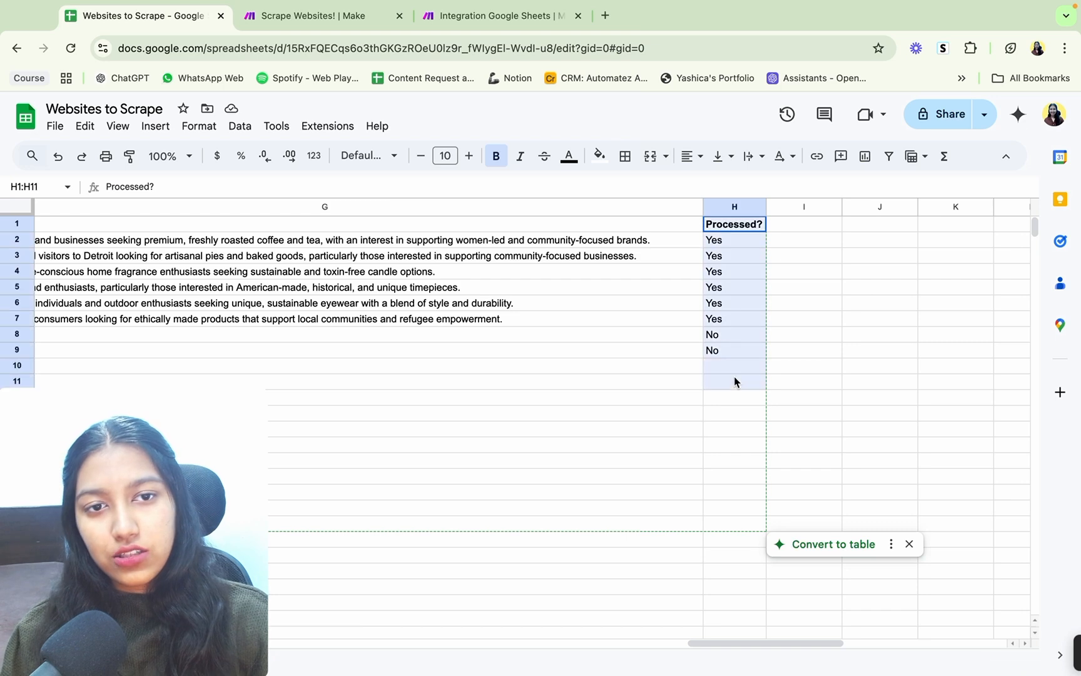
{"action": "left_click", "coordinate": [726, 228]}
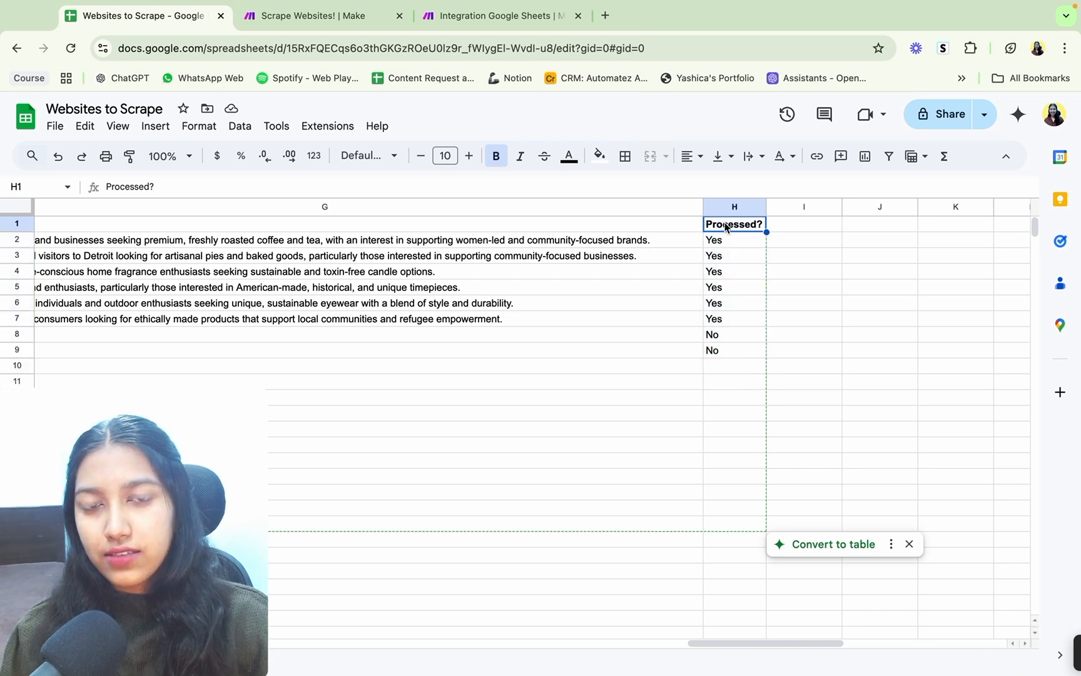
Step: Examine the USP, ICP and Processed? columns of the sheet and return to the Links column
{"action": "scroll", "coordinate": [583, 287], "scroll_direction": "left", "scroll_amount": 7}
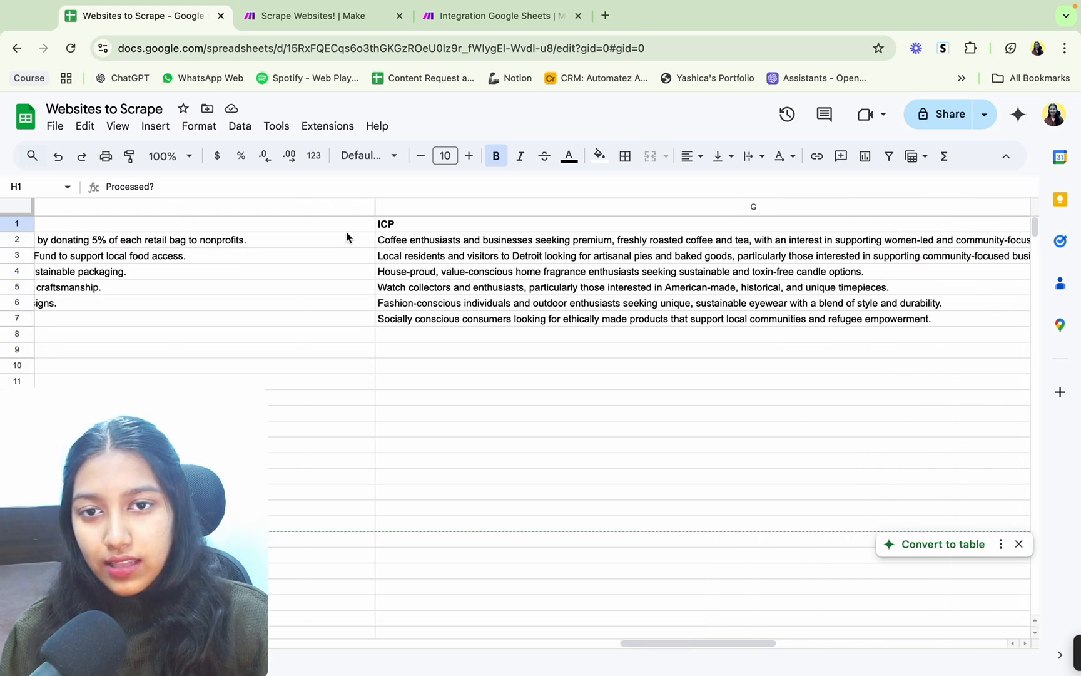
{"action": "left_click", "coordinate": [336, 225]}
{"action": "left_click_drag", "start_coordinate": [336, 225], "coordinate": [415, 224]}
{"action": "scroll", "coordinate": [417, 225], "scroll_direction": "right", "scroll_amount": 10}
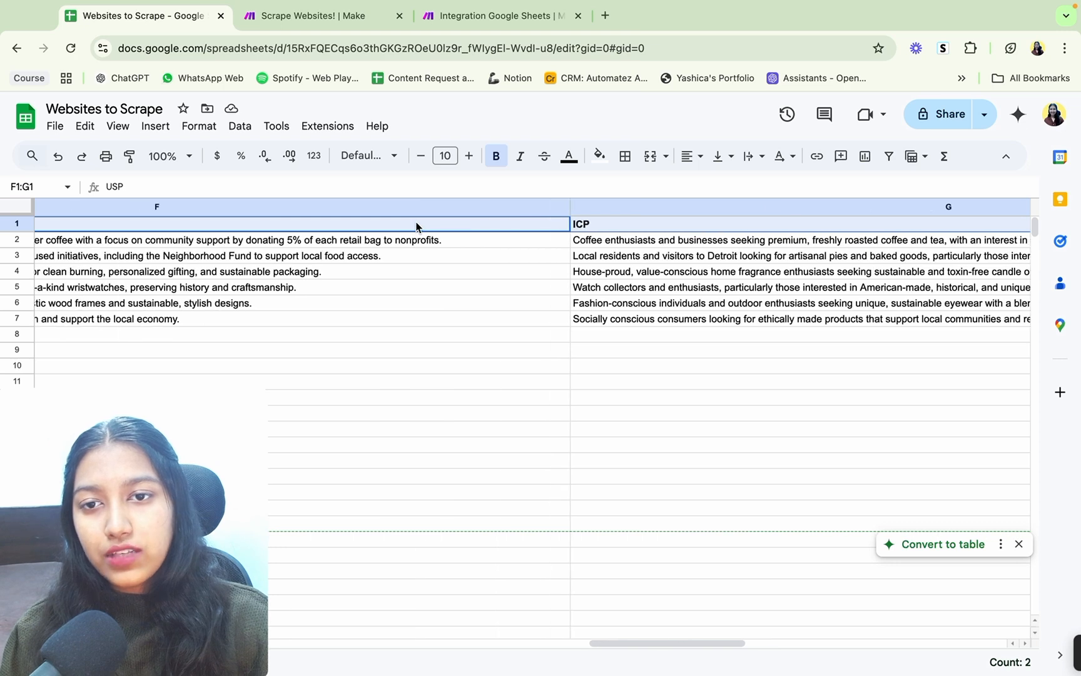
{"action": "scroll", "coordinate": [416, 227], "scroll_direction": "left", "scroll_amount": 2}
{"action": "left_click", "coordinate": [273, 245]}
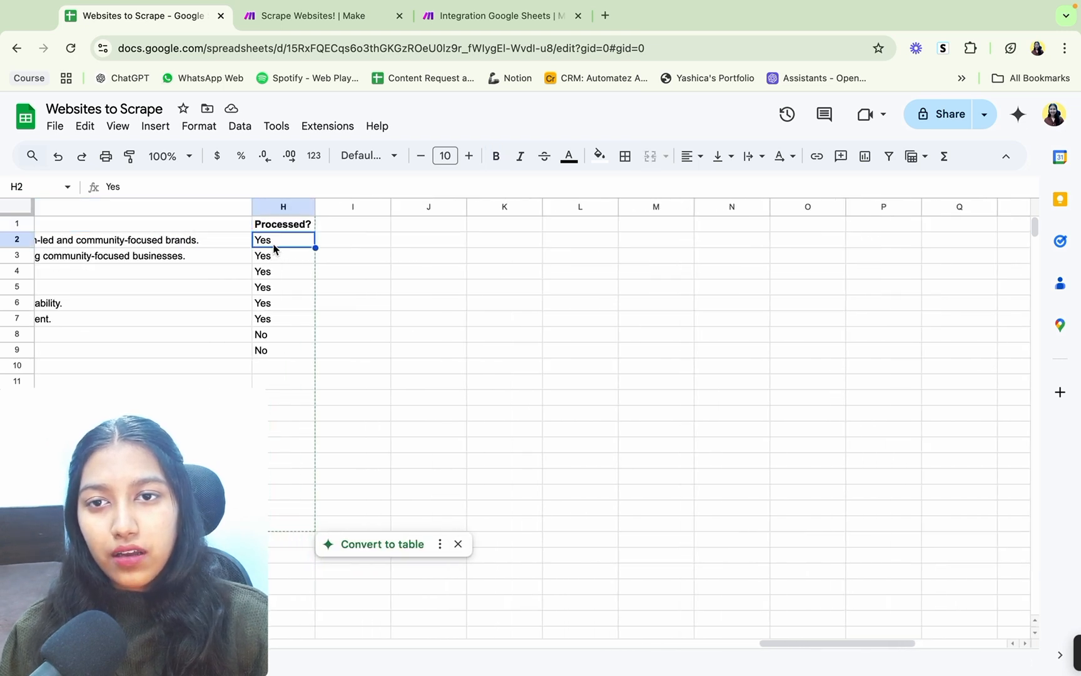
{"action": "scroll", "coordinate": [205, 237], "scroll_direction": "left", "scroll_amount": 15}
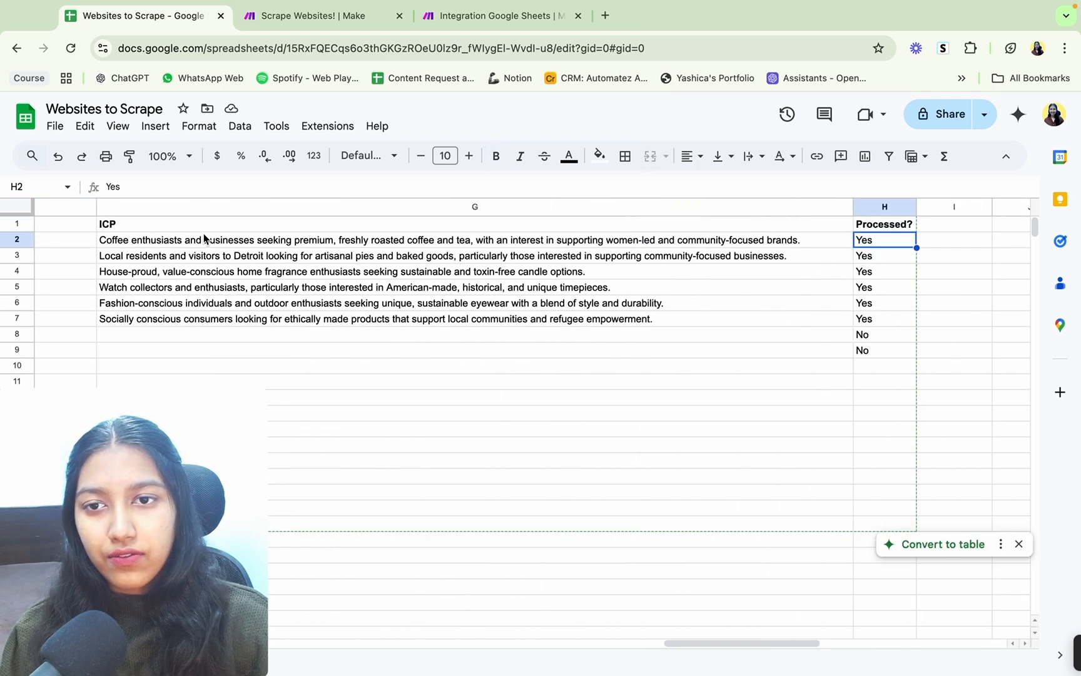
{"action": "scroll", "coordinate": [206, 238], "scroll_direction": "left", "scroll_amount": 5}
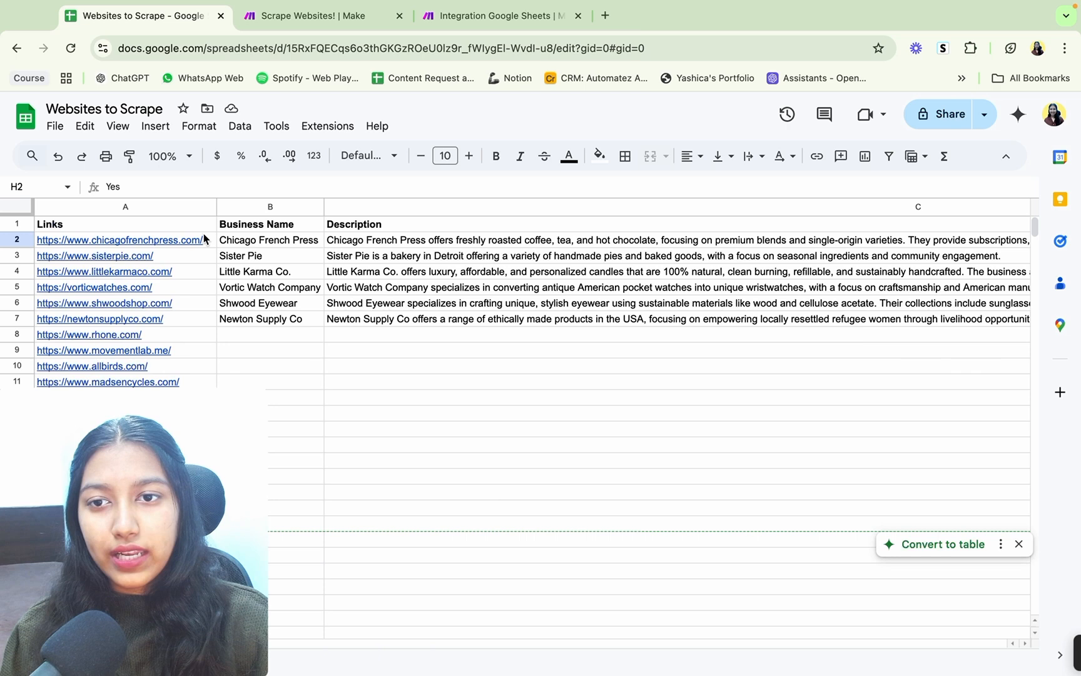
Step: Go through the column headers from Business Name to Processed? and examine the Processed? values in rows 2 to 10
{"action": "left_click", "coordinate": [290, 232]}
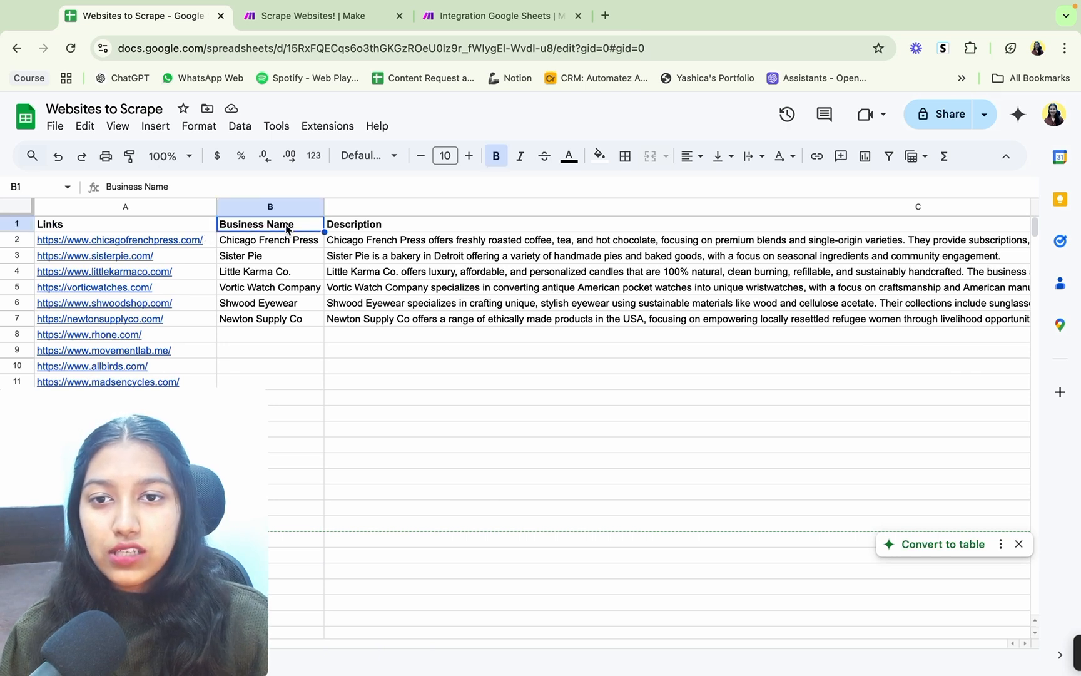
{"action": "left_click", "coordinate": [366, 229]}
{"action": "key", "text": "Right"}
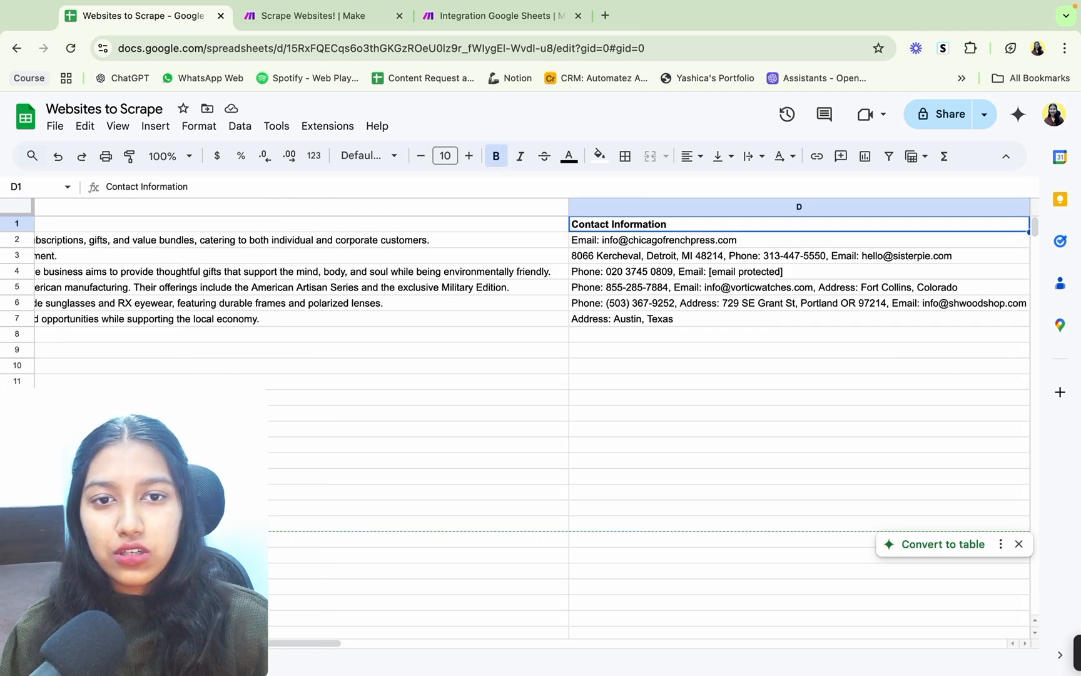
{"action": "key", "text": "Right"}
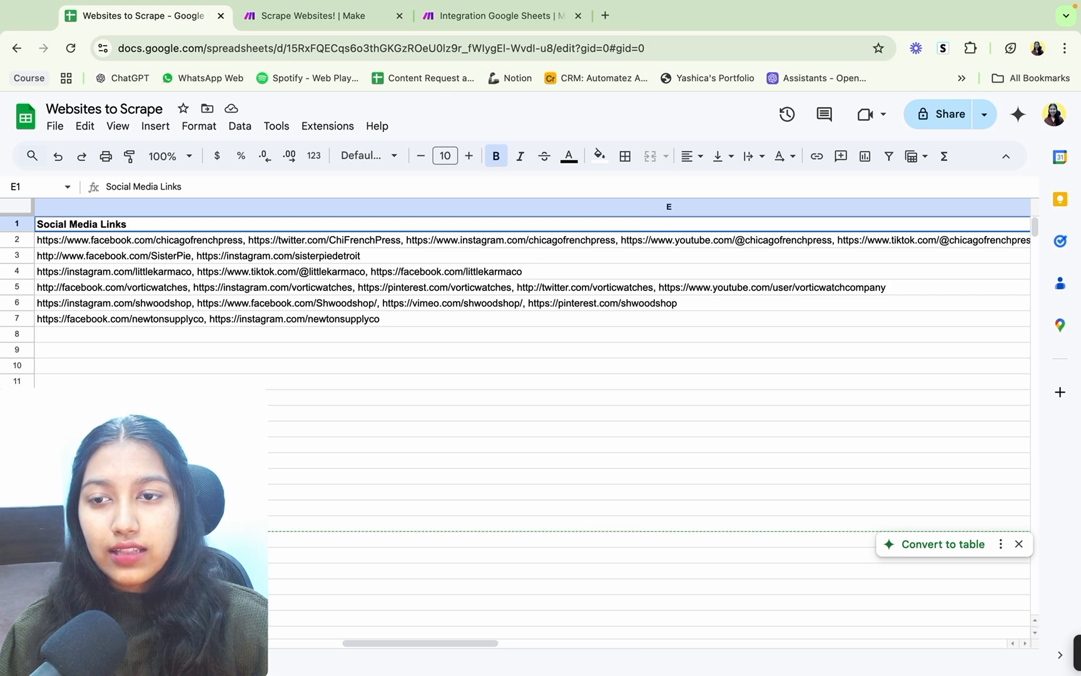
{"action": "key", "text": "Right"}
{"action": "key", "text": "Right"}
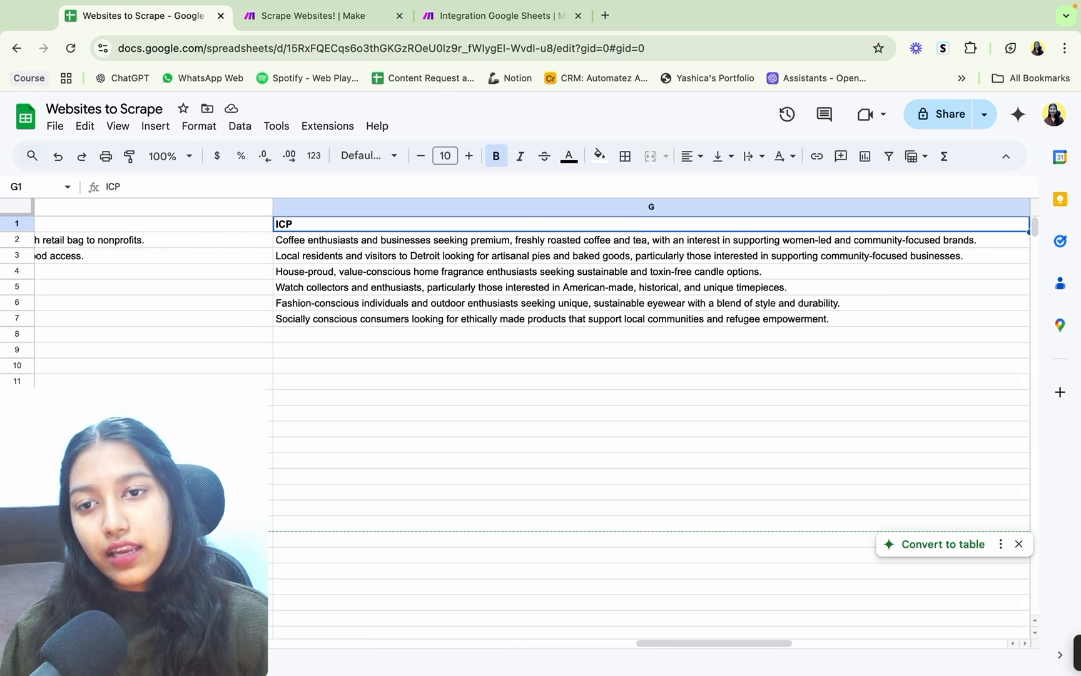
{"action": "key", "text": "Right"}
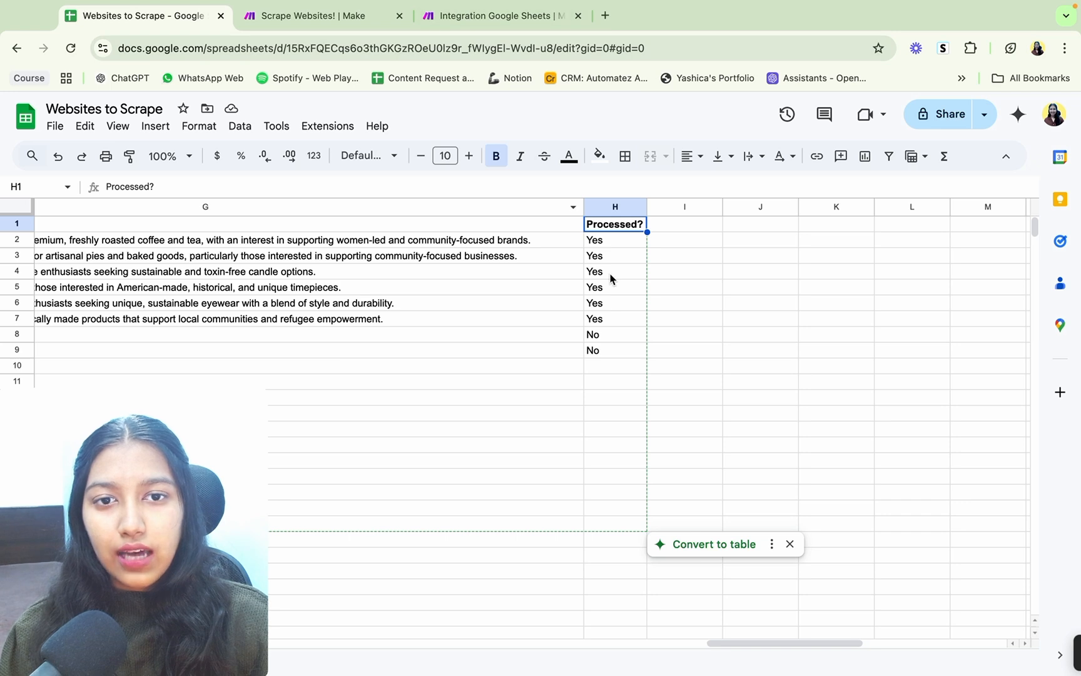
{"action": "left_click_drag", "start_coordinate": [609, 242], "coordinate": [603, 363]}
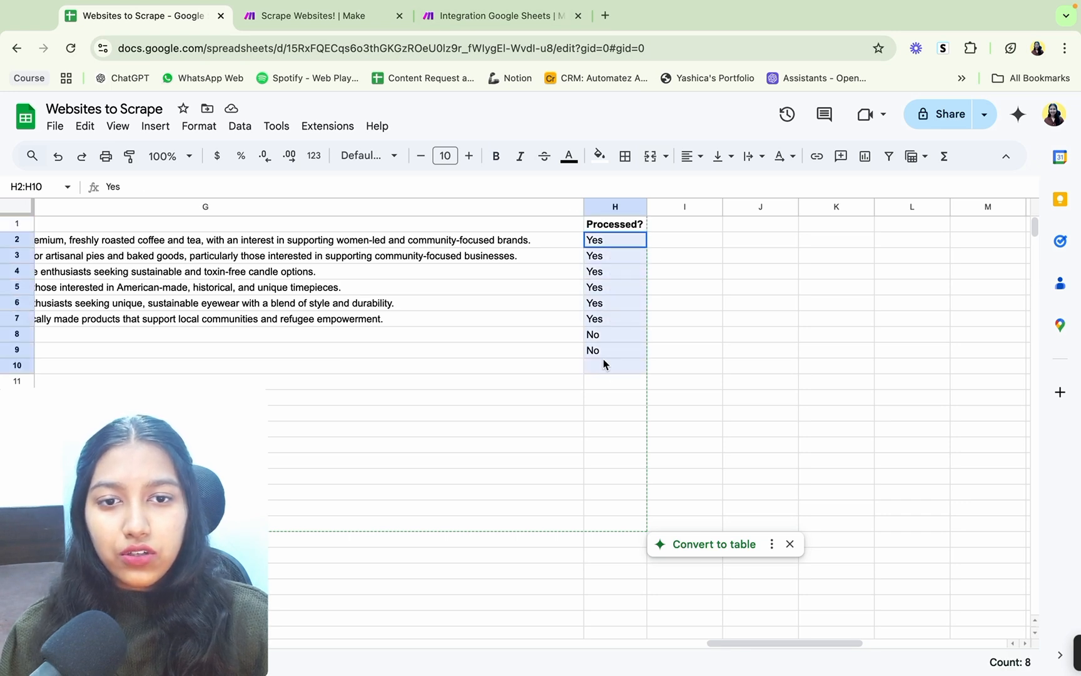
Step: Clear the business details in rows 2 to 7 from the Business Name column through the ICP column
{"action": "scroll", "coordinate": [331, 326], "scroll_direction": "left", "scroll_amount": 15}
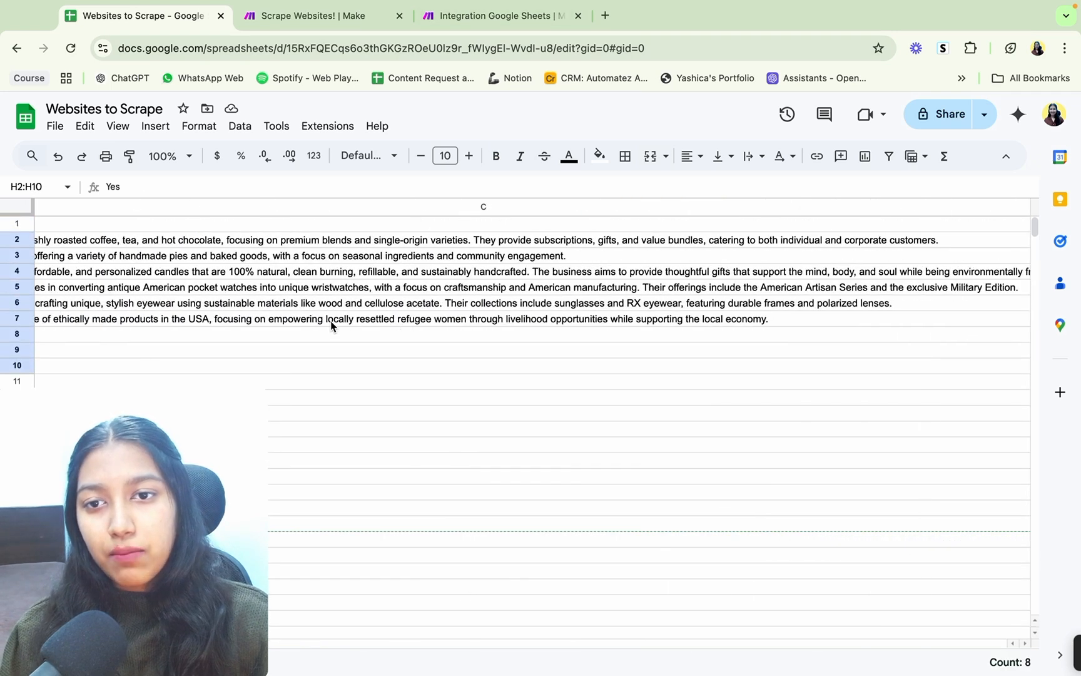
{"action": "left_click_drag", "start_coordinate": [257, 241], "coordinate": [485, 327]}
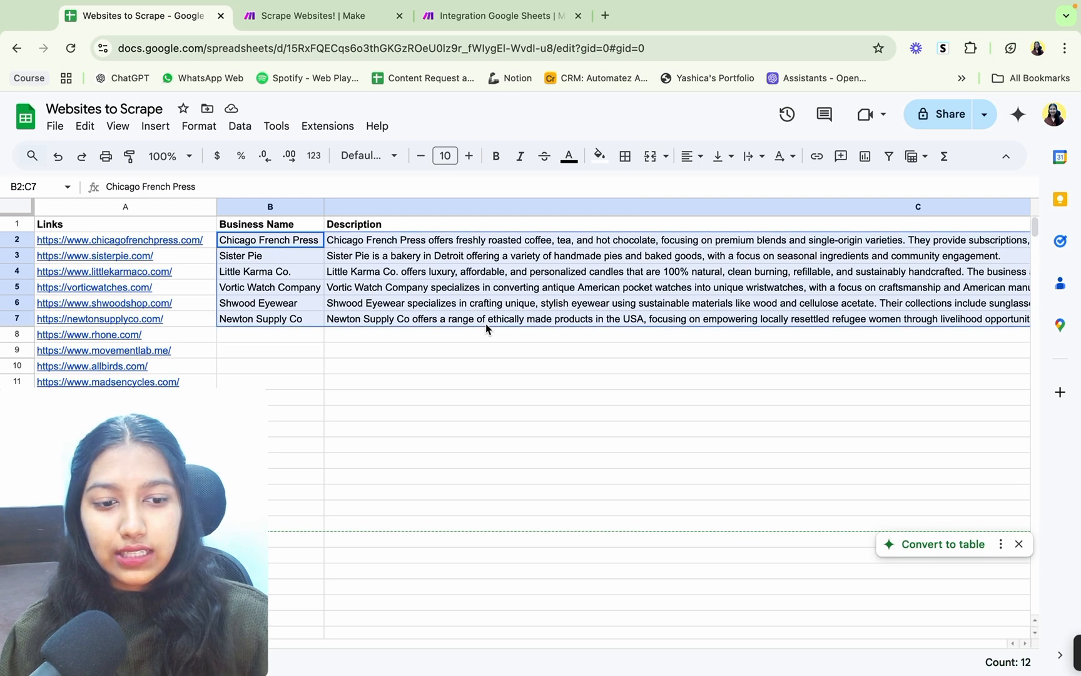
{"action": "key", "text": "Delete"}
{"action": "scroll", "coordinate": [551, 282], "scroll_direction": "right", "scroll_amount": 10}
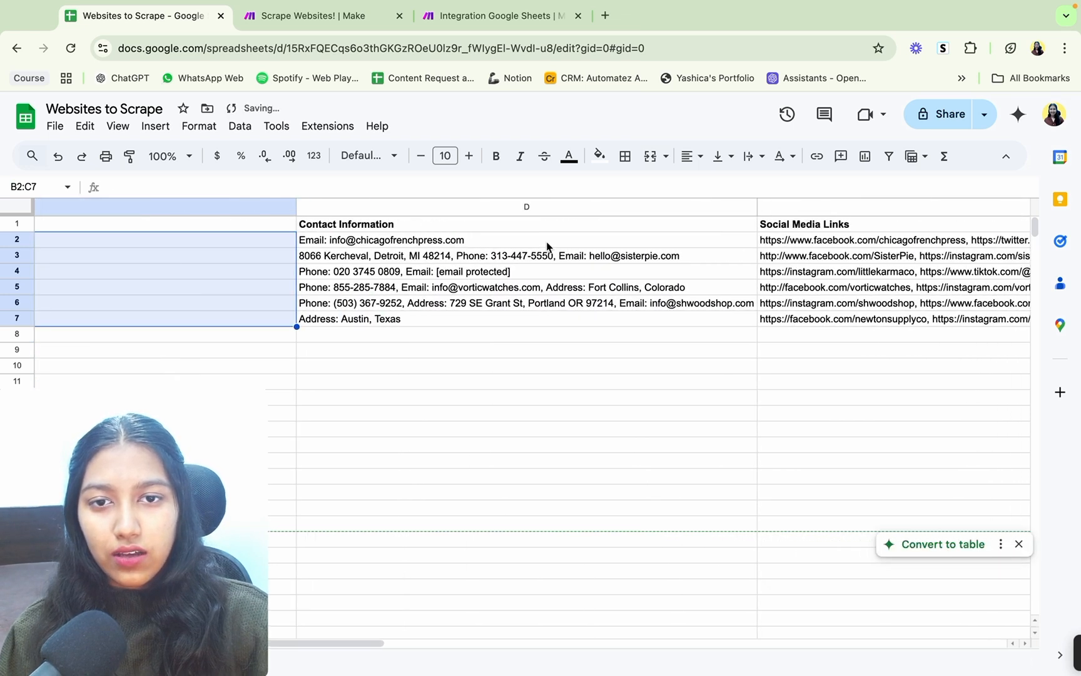
{"action": "left_click_drag", "start_coordinate": [550, 248], "coordinate": [796, 321]}
{"action": "key", "text": "Delete"}
{"action": "scroll", "coordinate": [796, 321], "scroll_direction": "right", "scroll_amount": 5}
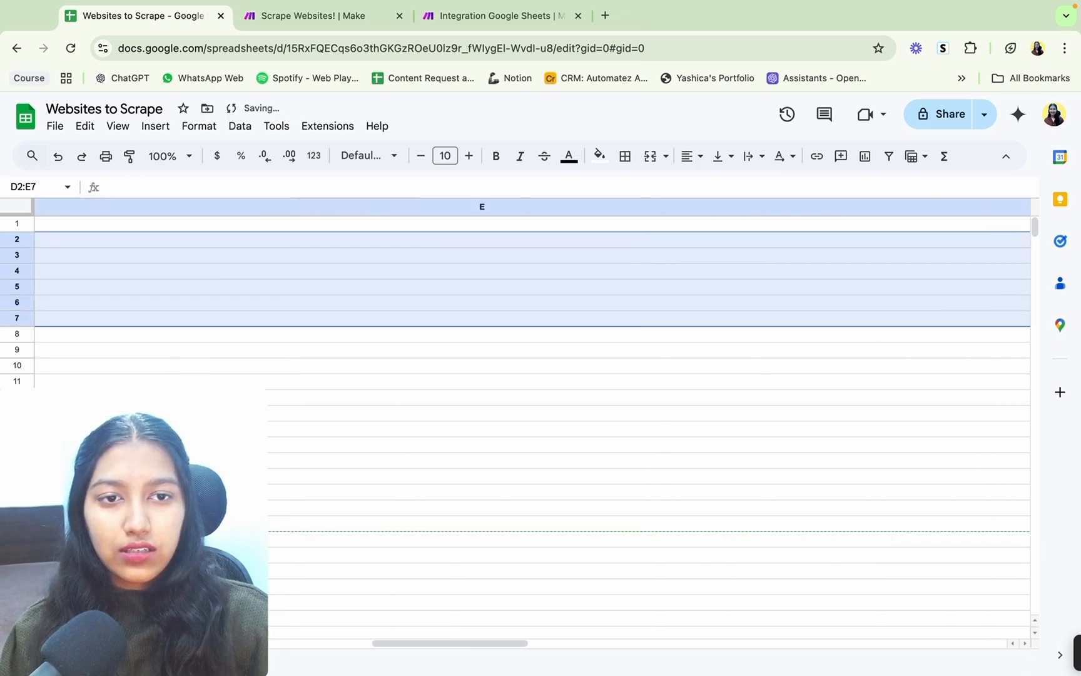
{"action": "scroll", "coordinate": [807, 250], "scroll_direction": "right", "scroll_amount": 5}
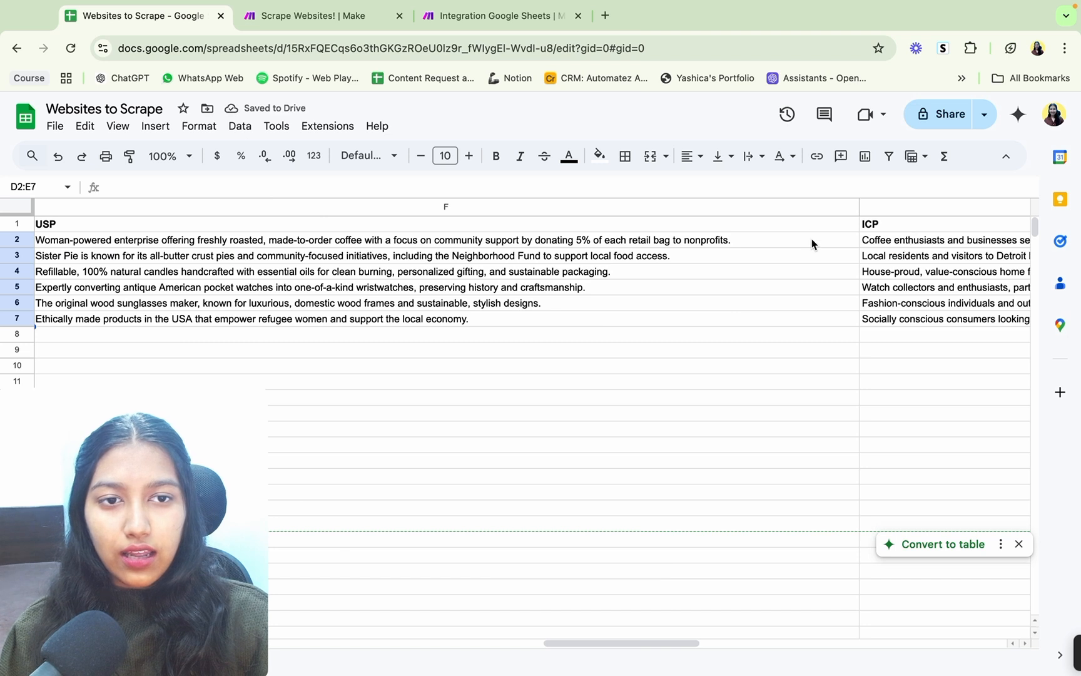
{"action": "left_click_drag", "start_coordinate": [811, 242], "coordinate": [884, 318]}
{"action": "key", "text": "Delete"}
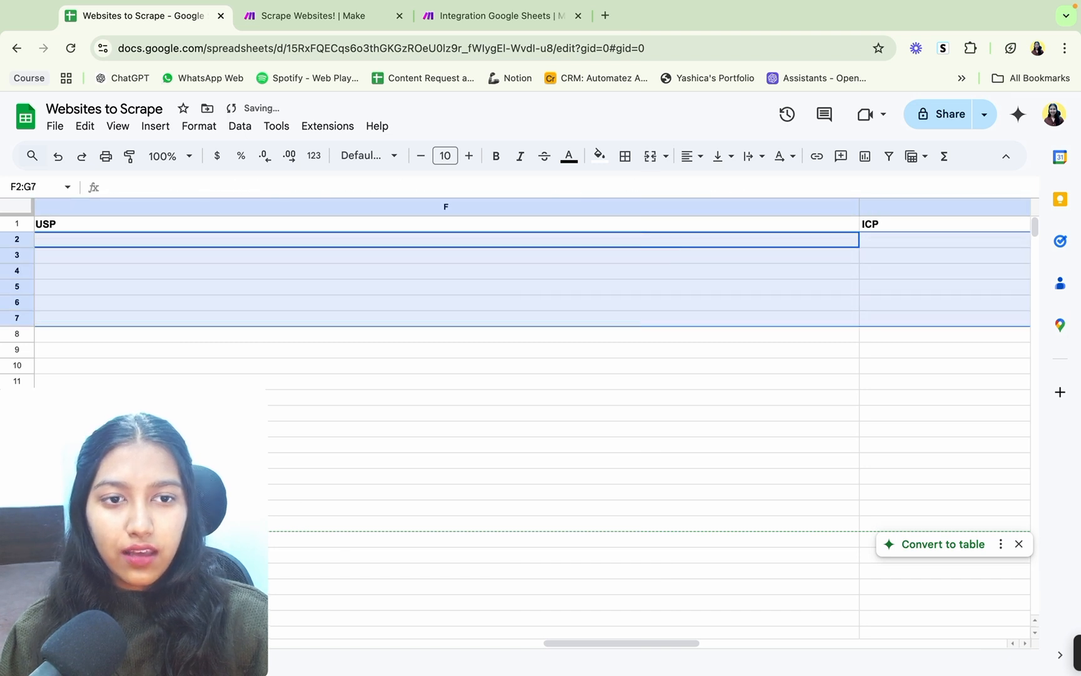
Step: Clear the Processed? values in rows 2 to 10, keeping the header
{"action": "scroll", "coordinate": [883, 319], "scroll_direction": "right", "scroll_amount": 5}
{"action": "scroll", "coordinate": [532, 294], "scroll_direction": "right", "scroll_amount": 5}
{"action": "left_click_drag", "start_coordinate": [762, 240], "coordinate": [758, 365]}
{"action": "key", "text": "Delete"}
{"action": "left_click", "coordinate": [794, 303]}
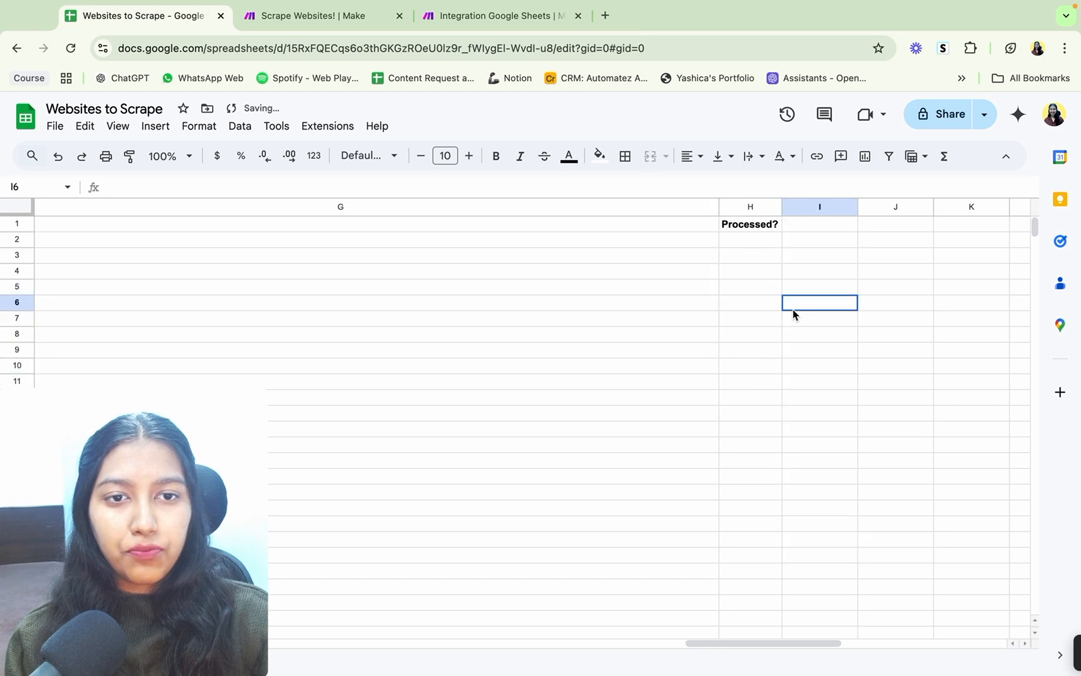
Step: Enter No under Processed? in H2 and fill it down to H4
{"action": "left_click", "coordinate": [754, 240]}
{"action": "type", "text": "No"}
{"action": "key", "text": "Return"}
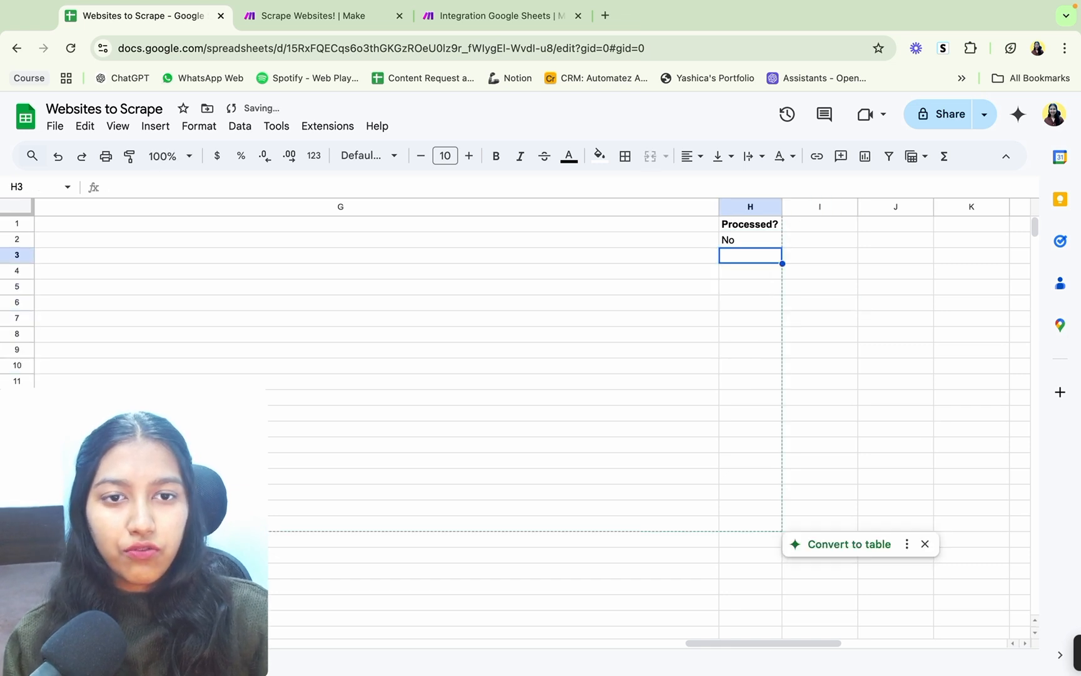
{"action": "left_click", "coordinate": [742, 239]}
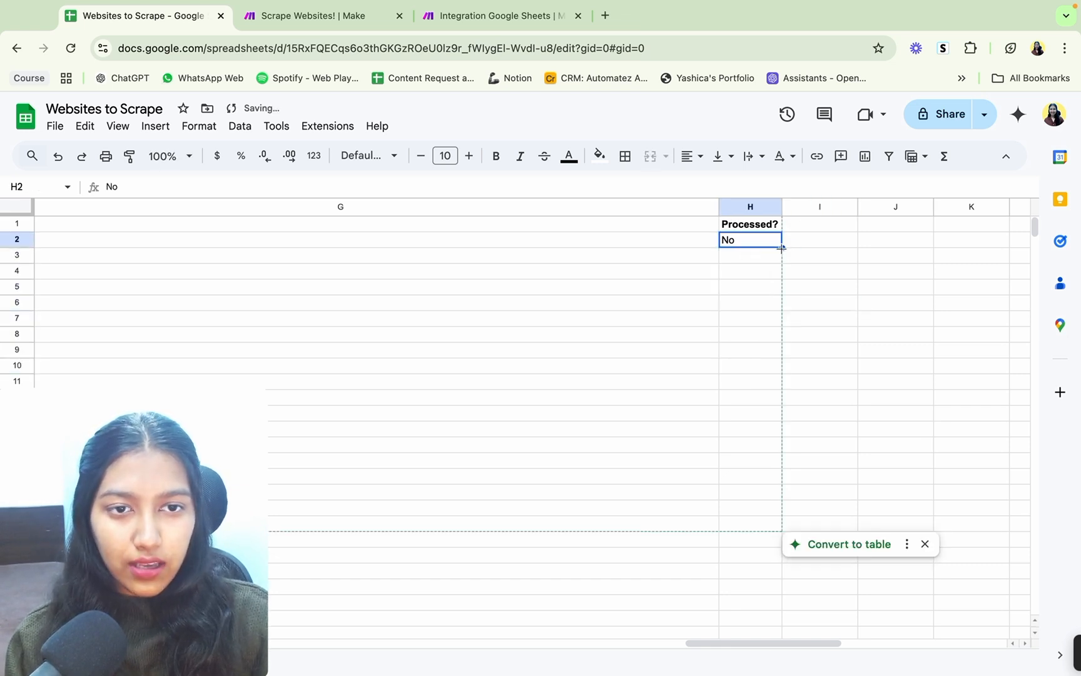
{"action": "left_click_drag", "start_coordinate": [782, 248], "coordinate": [776, 276]}
{"action": "left_click", "coordinate": [702, 333]}
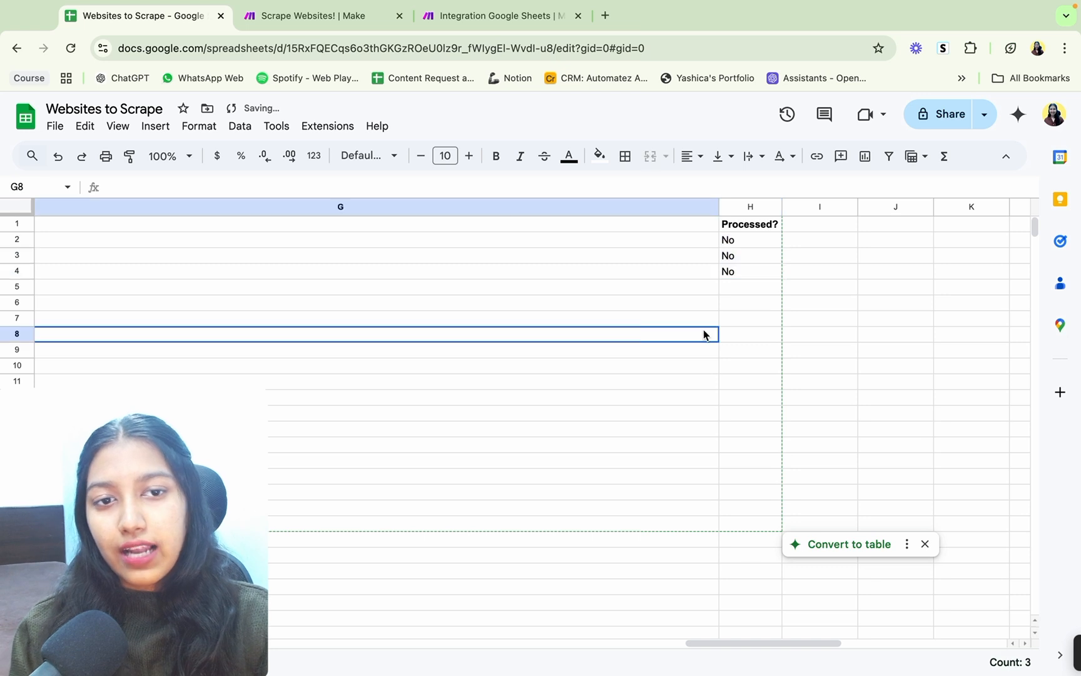
{"action": "left_click", "coordinate": [749, 249]}
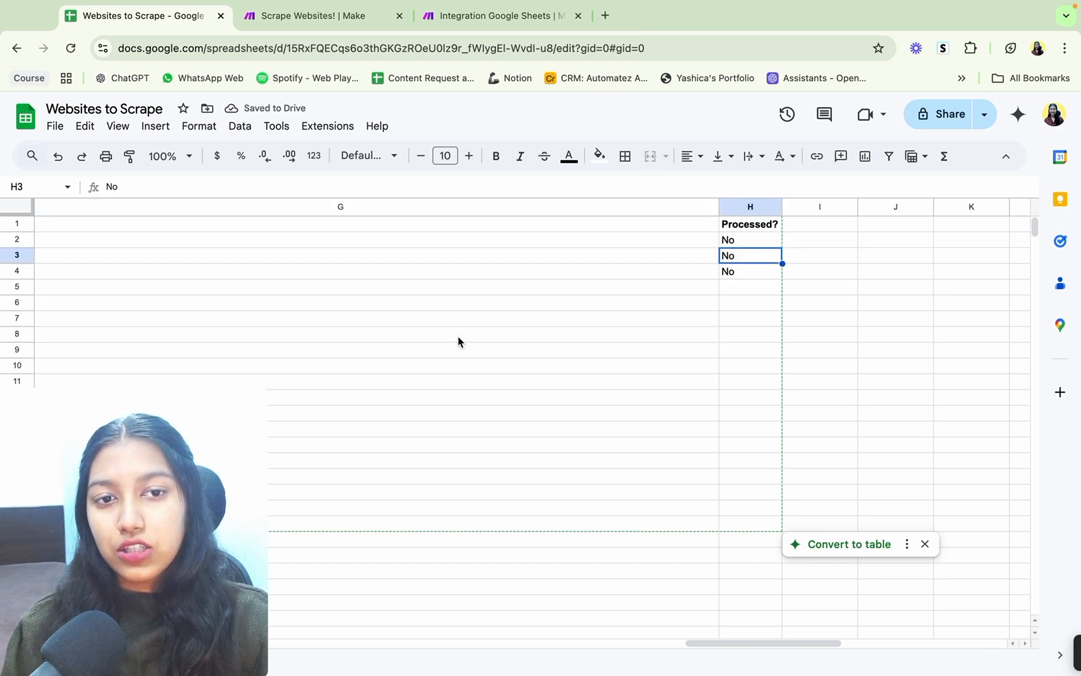
Step: Switch to the Integration Google Sheets scenario in Make and run only the Search Rows module
{"action": "left_click", "coordinate": [479, 18]}
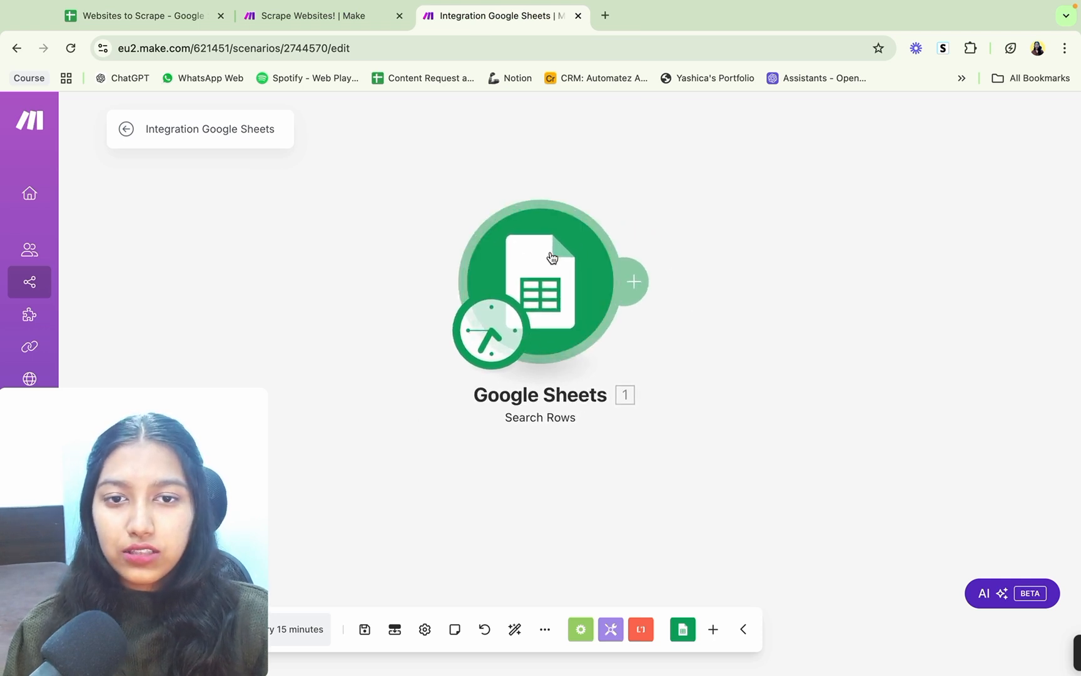
{"action": "right_click", "coordinate": [551, 254]}
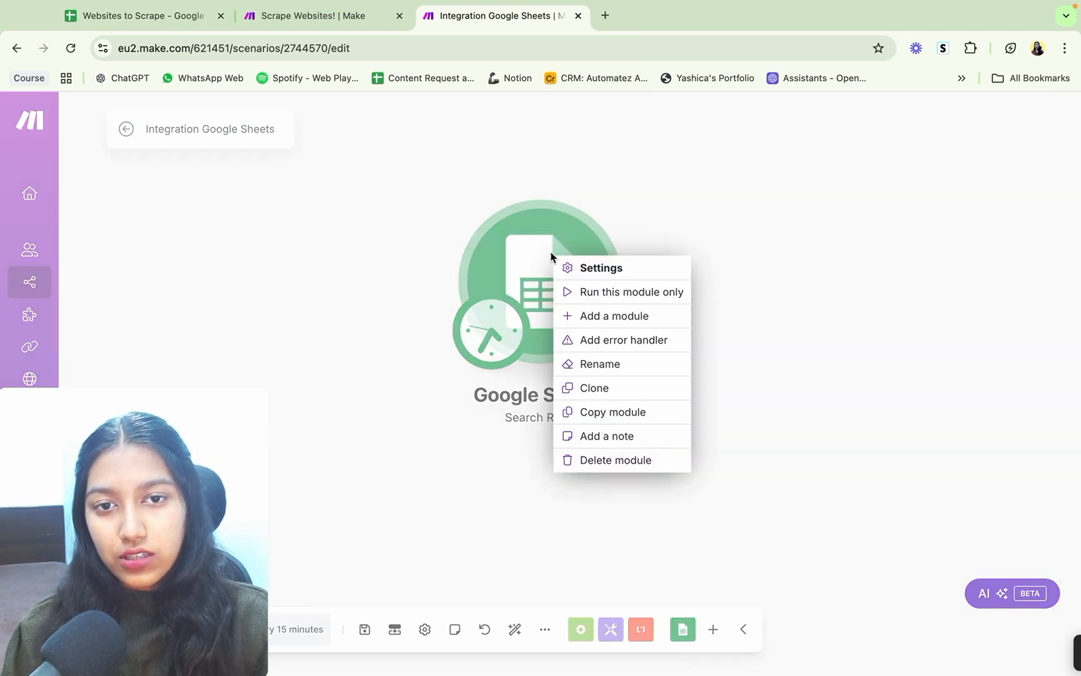
{"action": "left_click", "coordinate": [590, 294]}
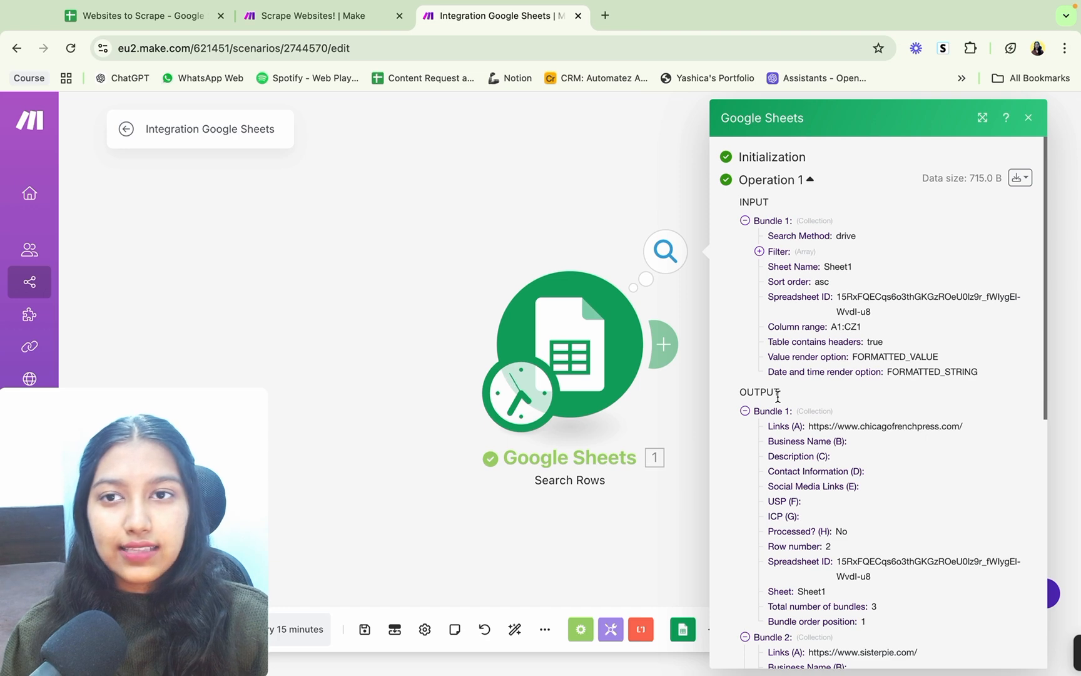
Step: Inspect the output bundles of the Search Rows run, collapse each of them and close the results
{"action": "scroll", "coordinate": [826, 460], "scroll_direction": "down", "scroll_amount": 5}
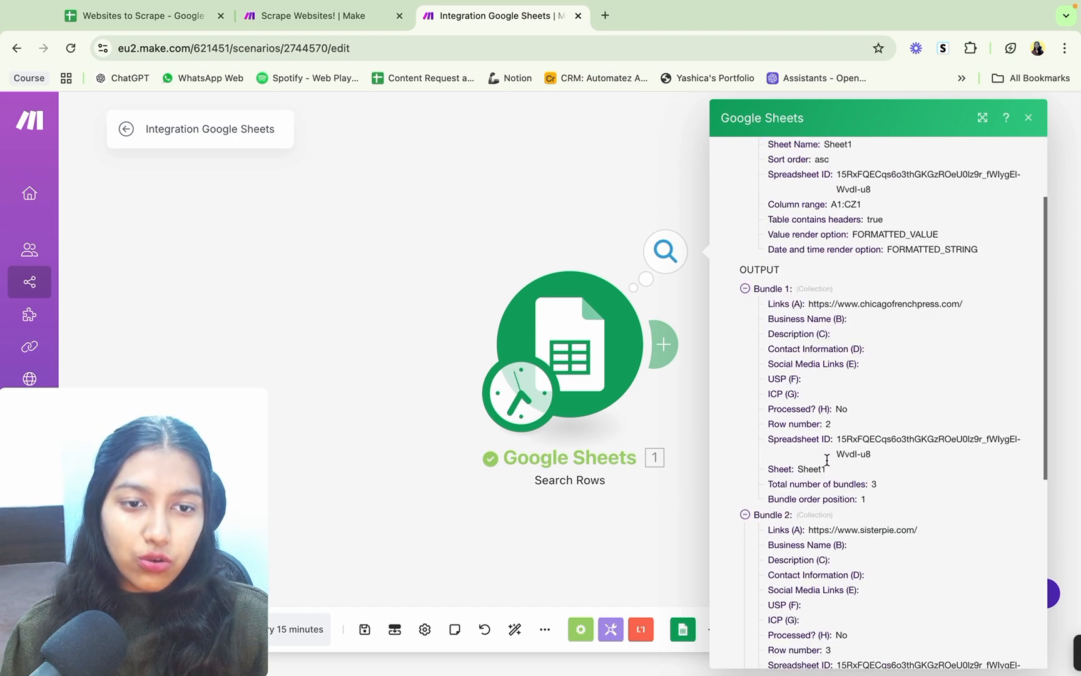
{"action": "left_click", "coordinate": [769, 242]}
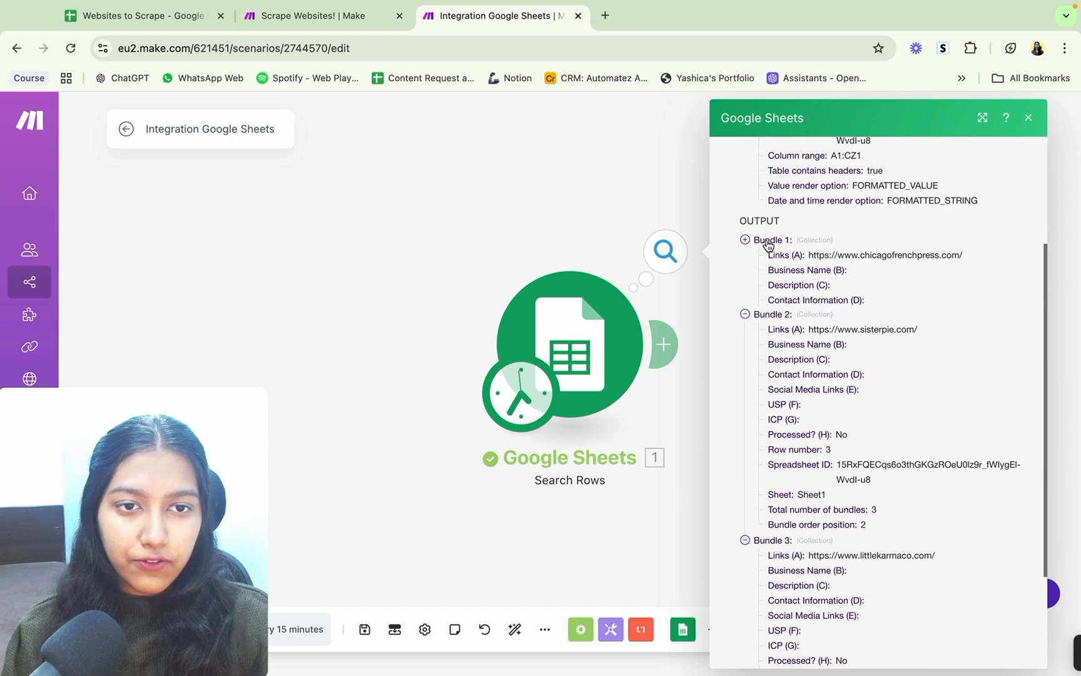
{"action": "left_click", "coordinate": [769, 253]}
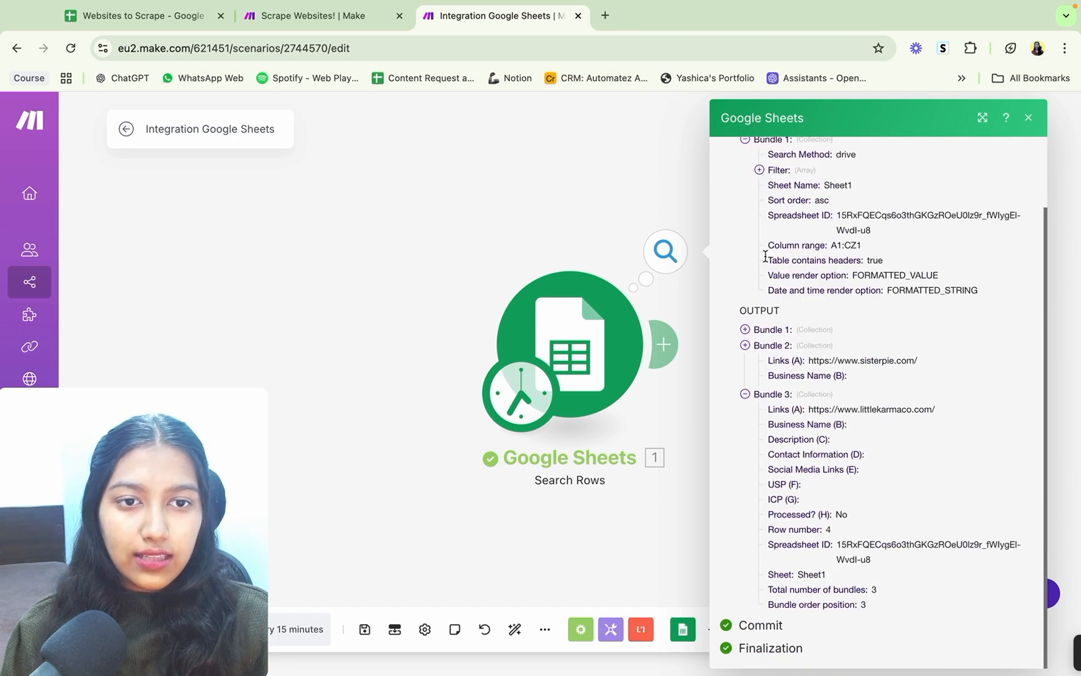
{"action": "left_click", "coordinate": [769, 395]}
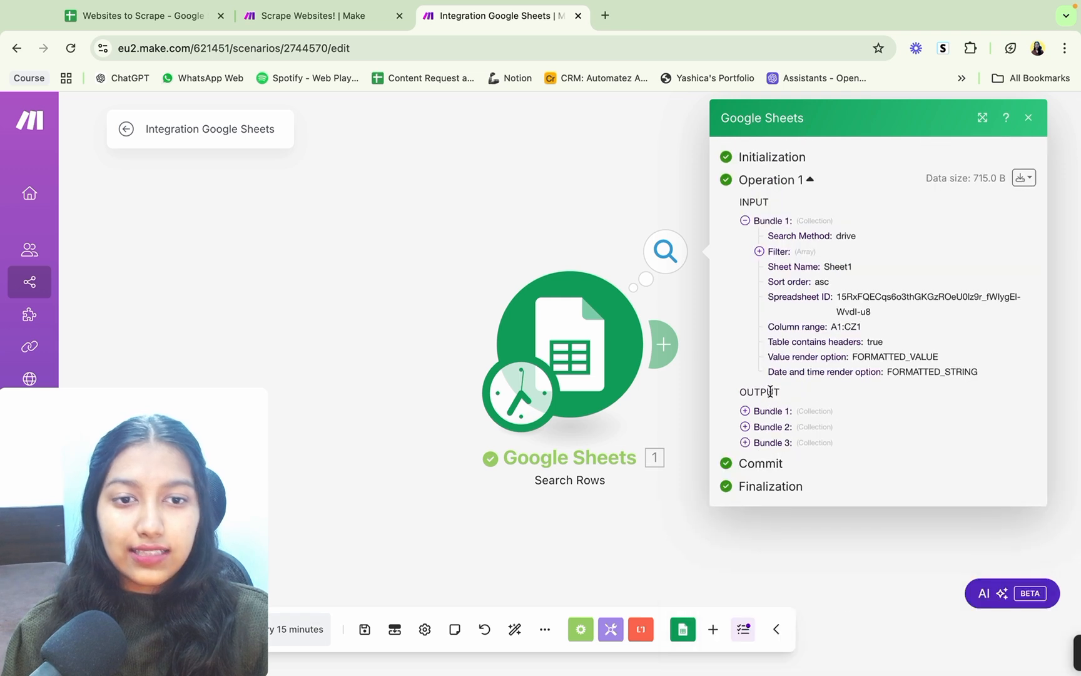
{"action": "left_click", "coordinate": [567, 229]}
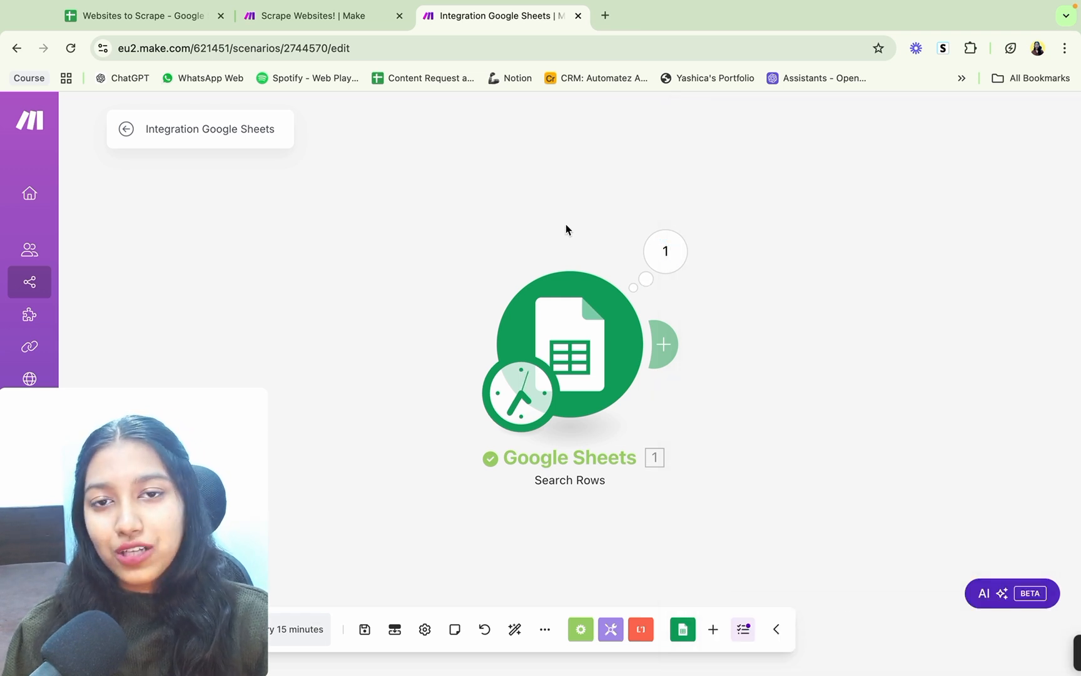
Step: Rename the scenario to Website Scraping - YT, save it and make room beside the Search Rows module
{"action": "left_click", "coordinate": [189, 132]}
{"action": "type", "text": "W"}
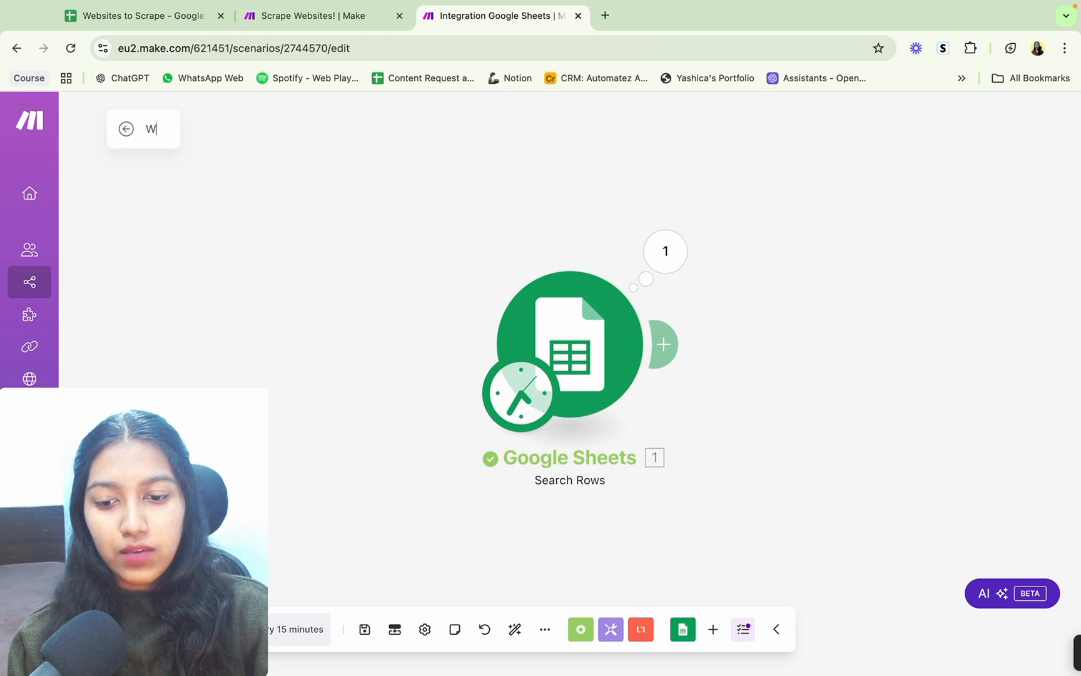
{"action": "type", "text": "ebsi"}
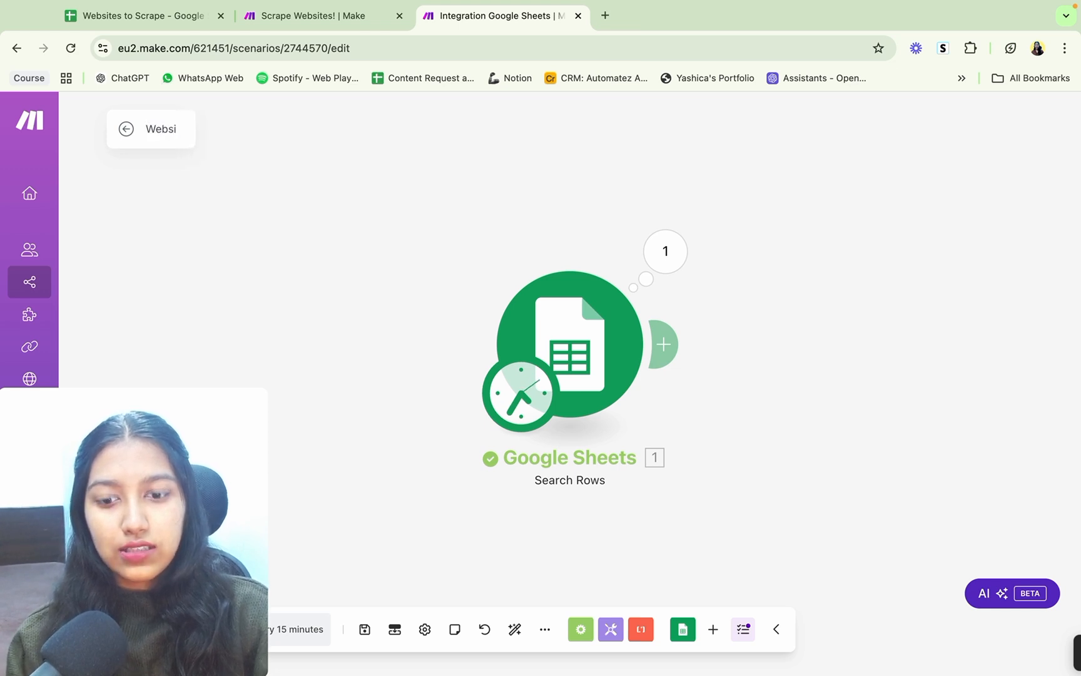
{"action": "type", "text": "te Scrap"}
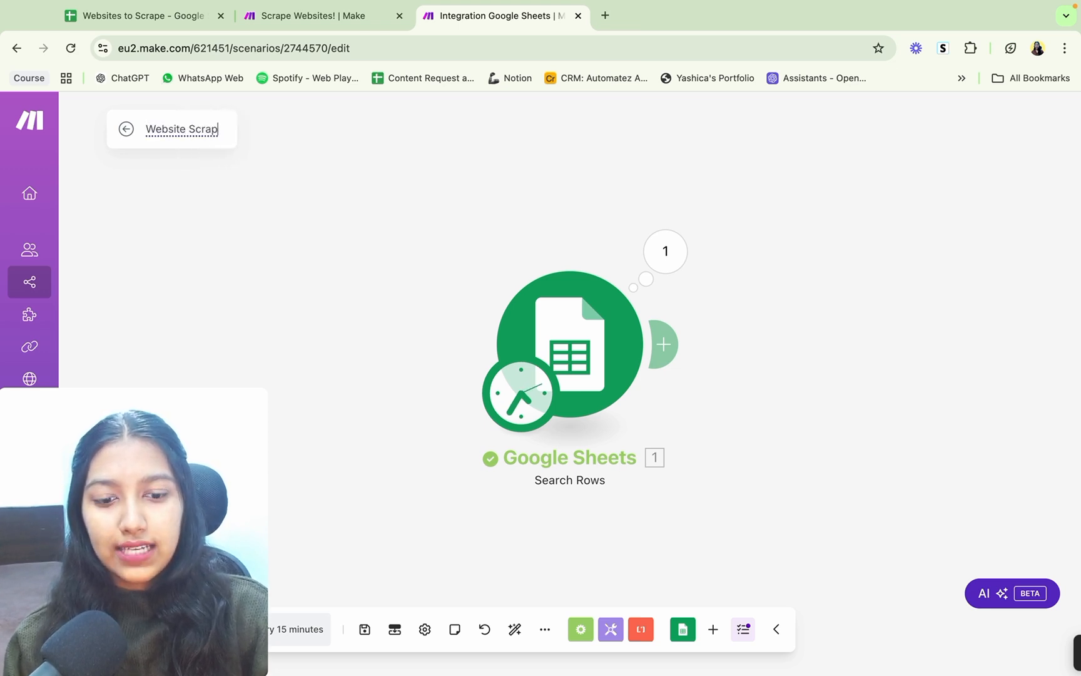
{"action": "type", "text": "ing - YT"}
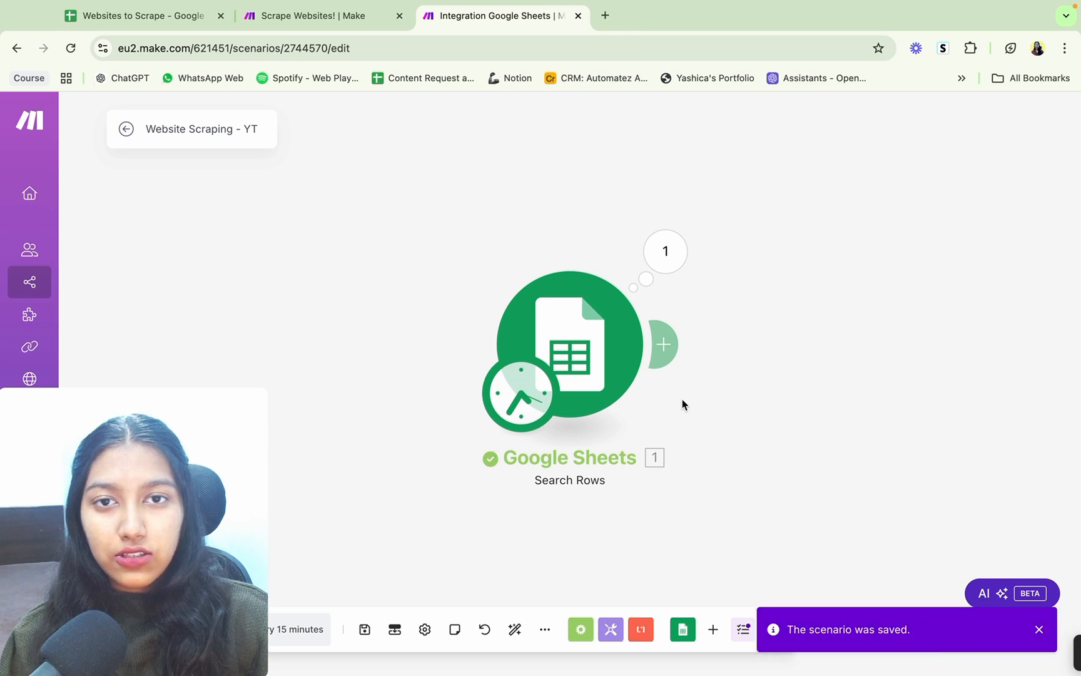
{"action": "left_click_drag", "start_coordinate": [671, 403], "coordinate": [583, 405]}
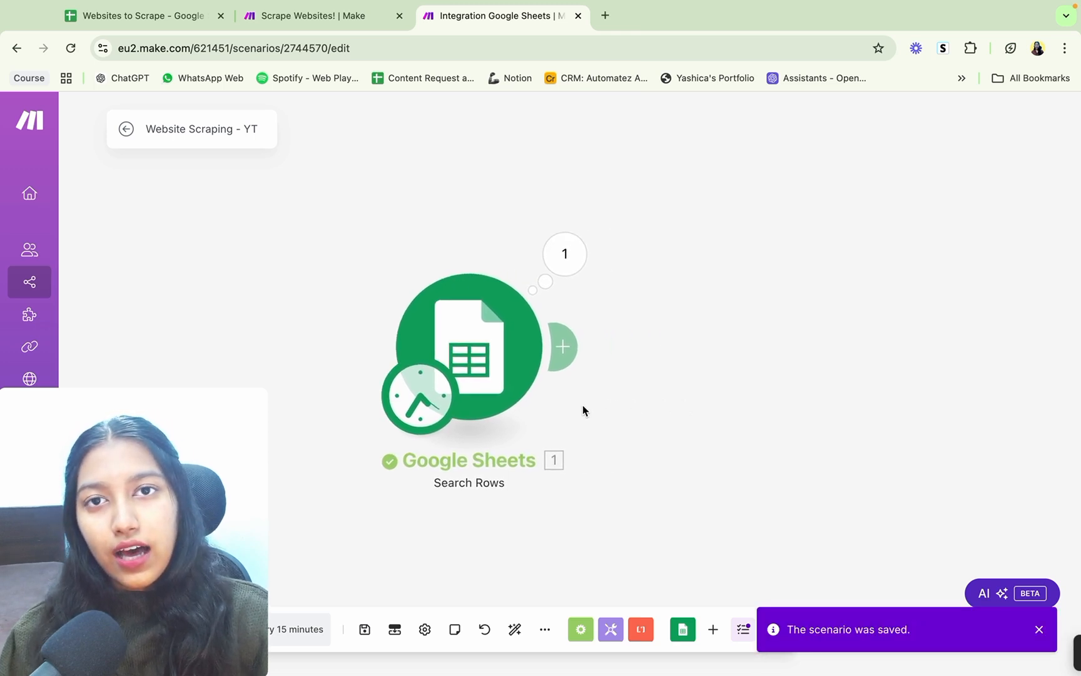
Step: Add an HTTP Make a request module after the Google Sheets Search Rows module
{"action": "left_click", "coordinate": [565, 345]}
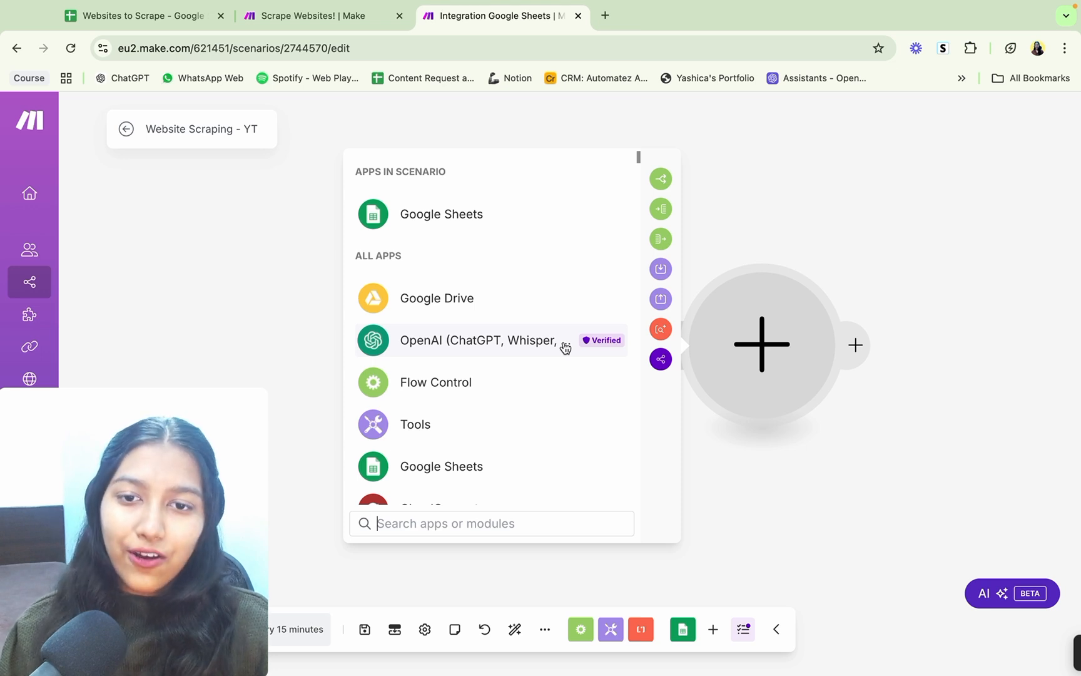
{"action": "scroll", "coordinate": [565, 346], "scroll_direction": "down", "scroll_amount": 2}
{"action": "scroll", "coordinate": [565, 346], "scroll_direction": "up", "scroll_amount": 2}
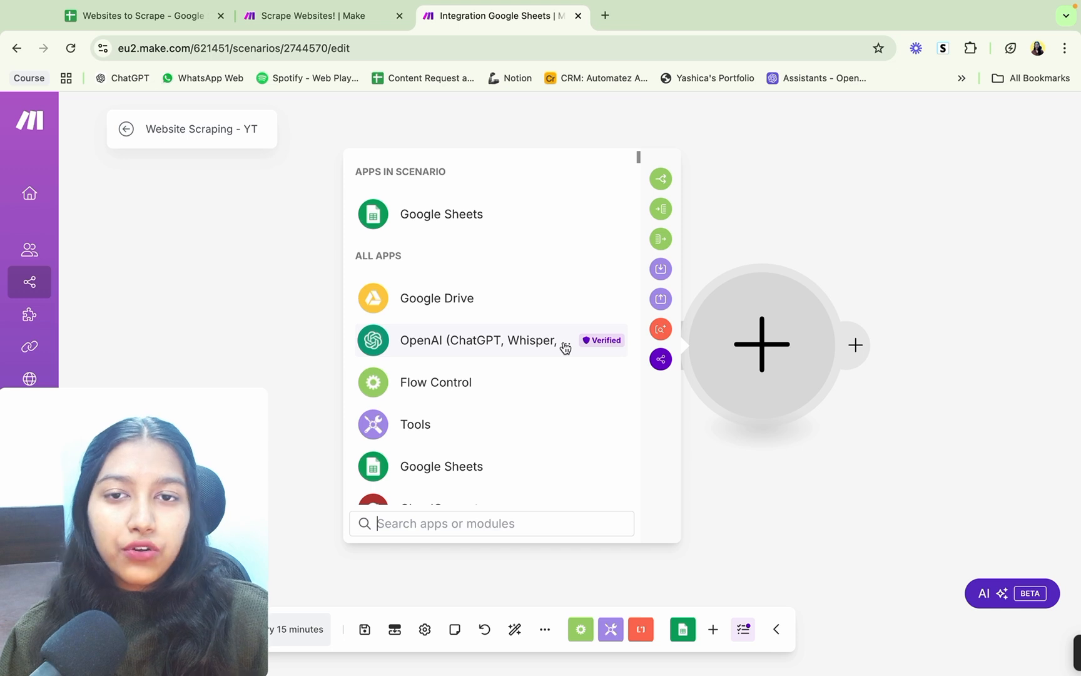
{"action": "scroll", "coordinate": [563, 349], "scroll_direction": "down", "scroll_amount": 3}
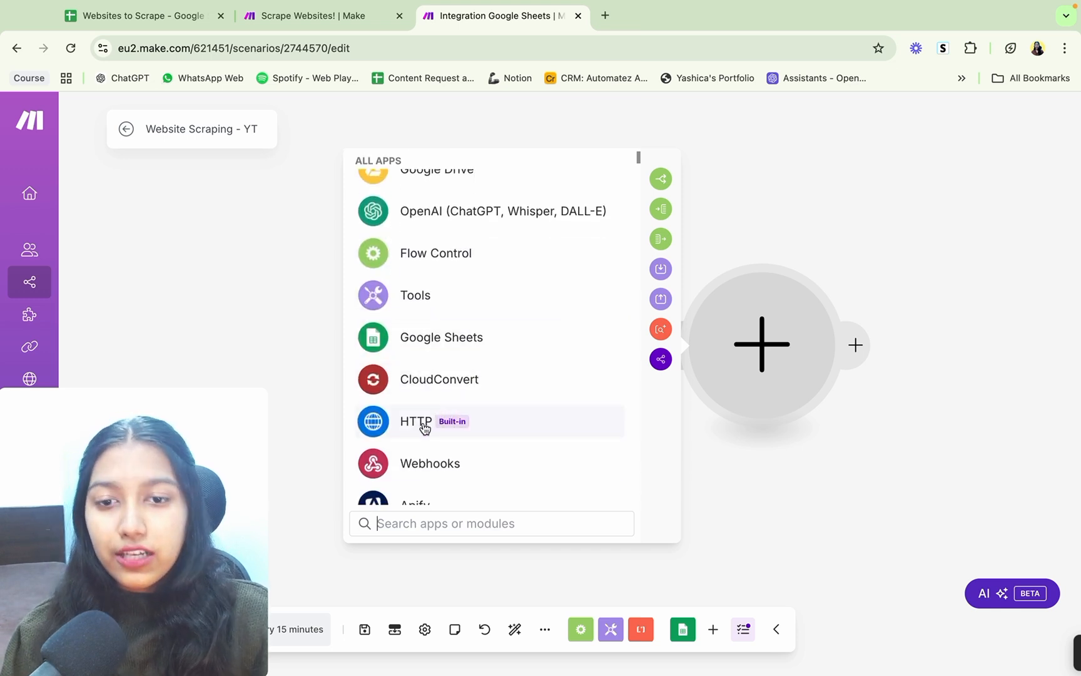
{"action": "type", "text": "TTP"}
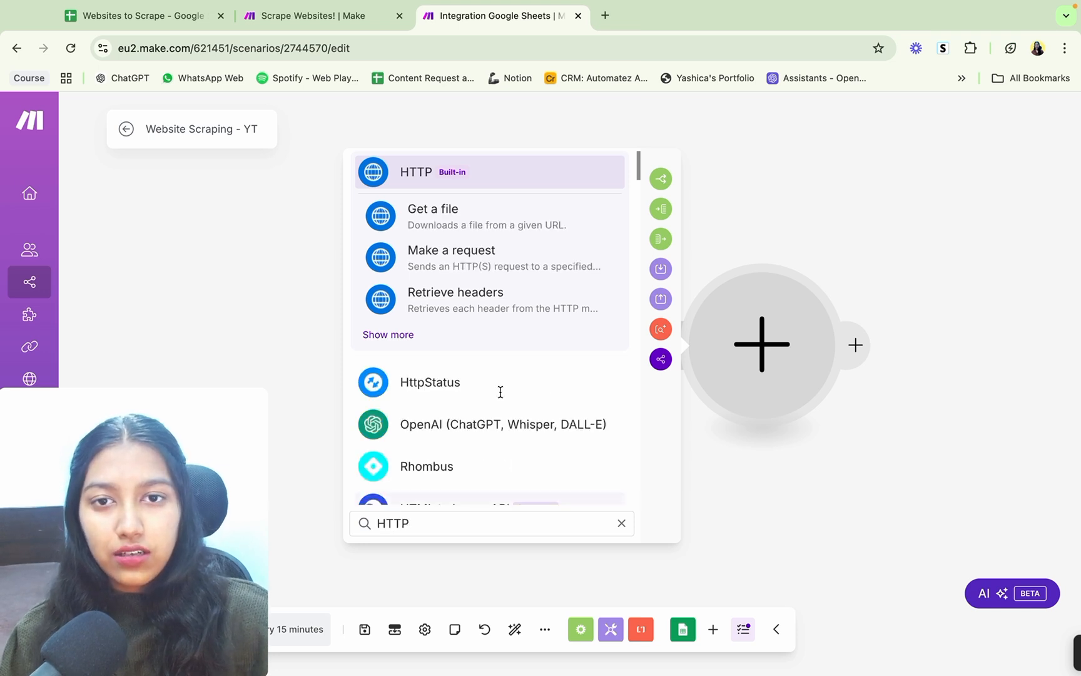
{"action": "left_click", "coordinate": [529, 164]}
{"action": "scroll", "coordinate": [506, 370], "scroll_direction": "down", "scroll_amount": 5}
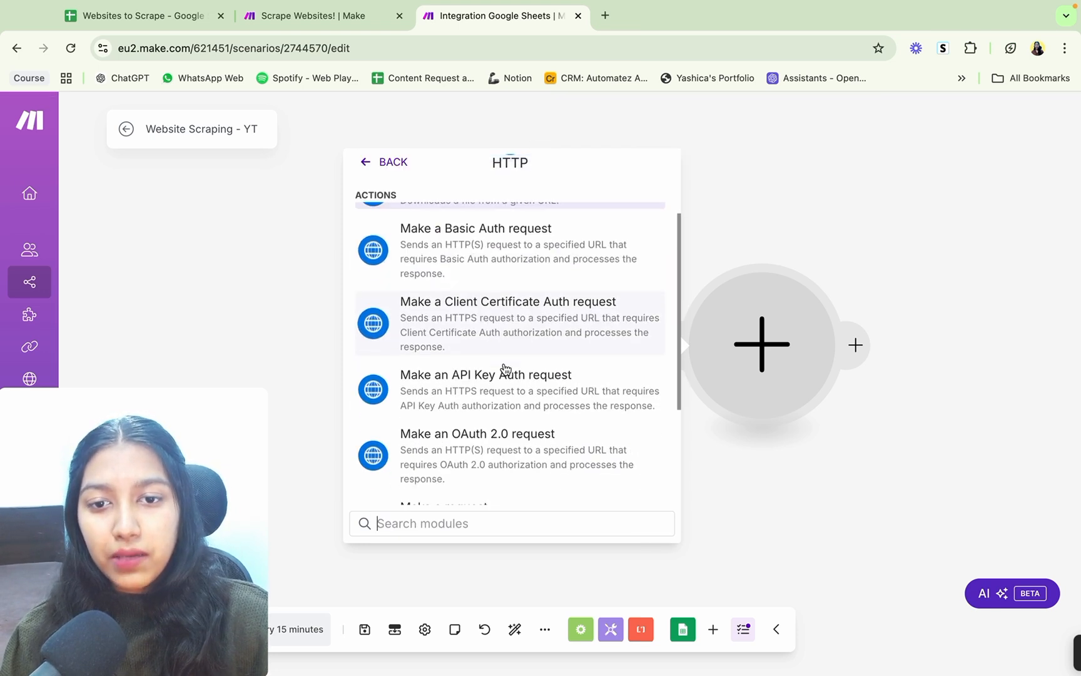
{"action": "left_click", "coordinate": [455, 366]}
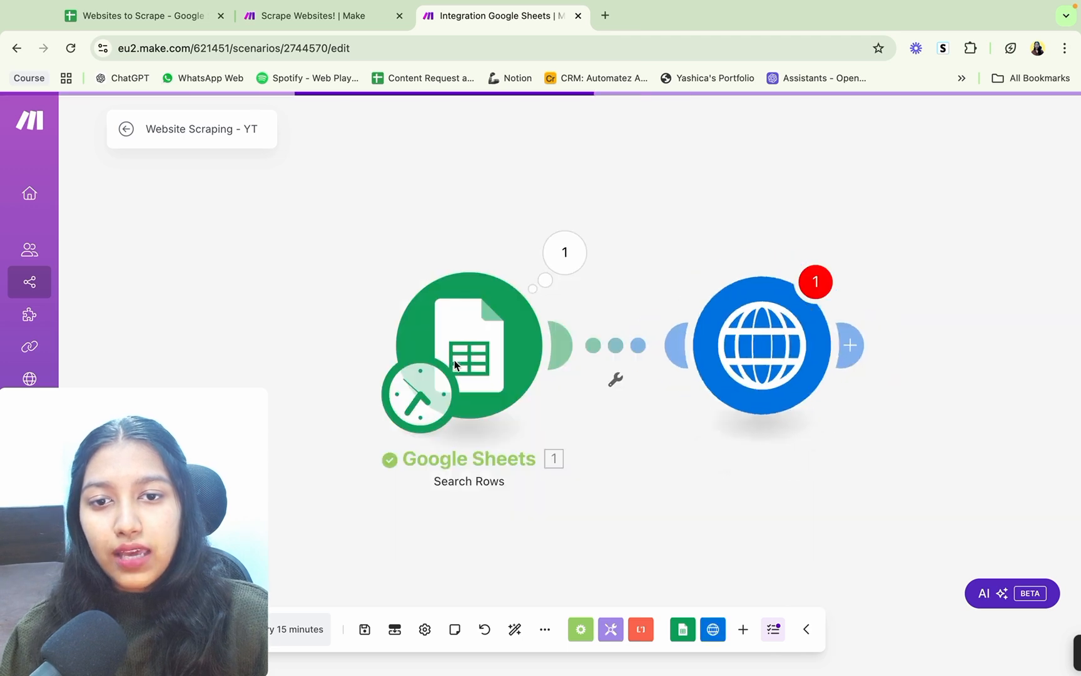
Step: Map the request URL to Links (A) and set the body type to Raw with content type HTML (text/html)
{"action": "left_click", "coordinate": [526, 224]}
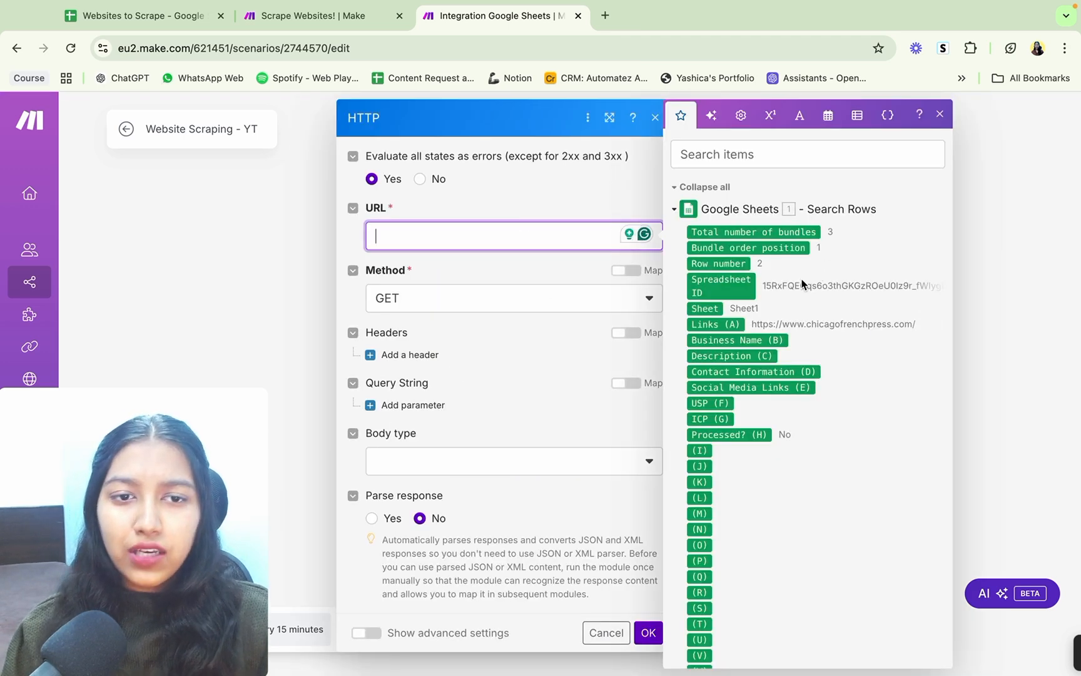
{"action": "left_click", "coordinate": [719, 325]}
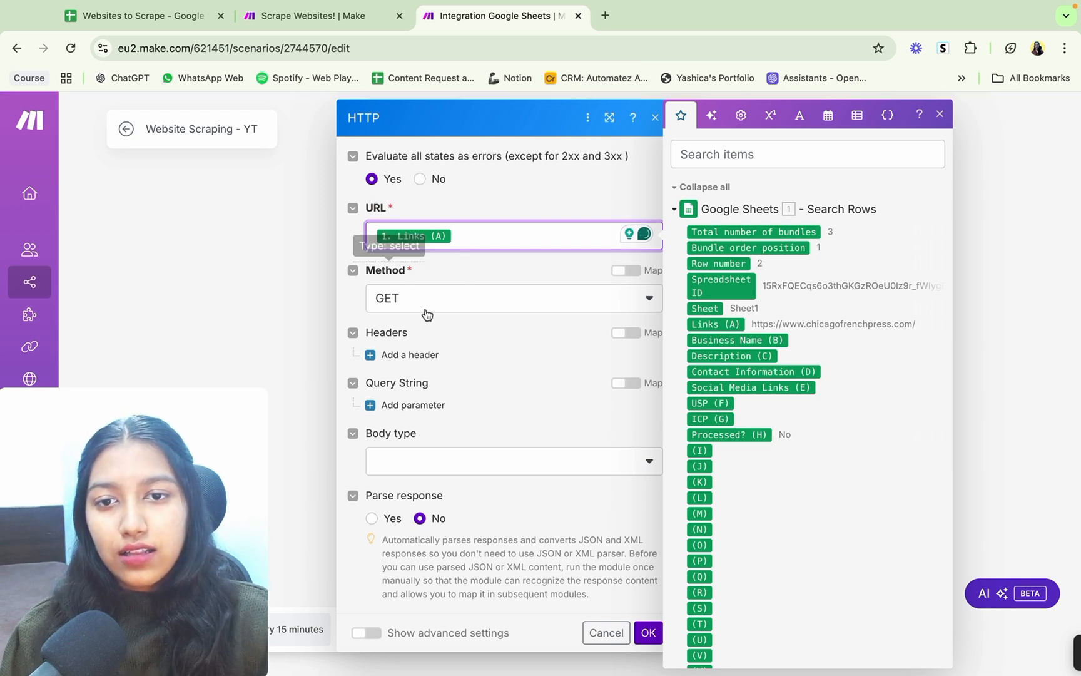
{"action": "left_click", "coordinate": [483, 463]}
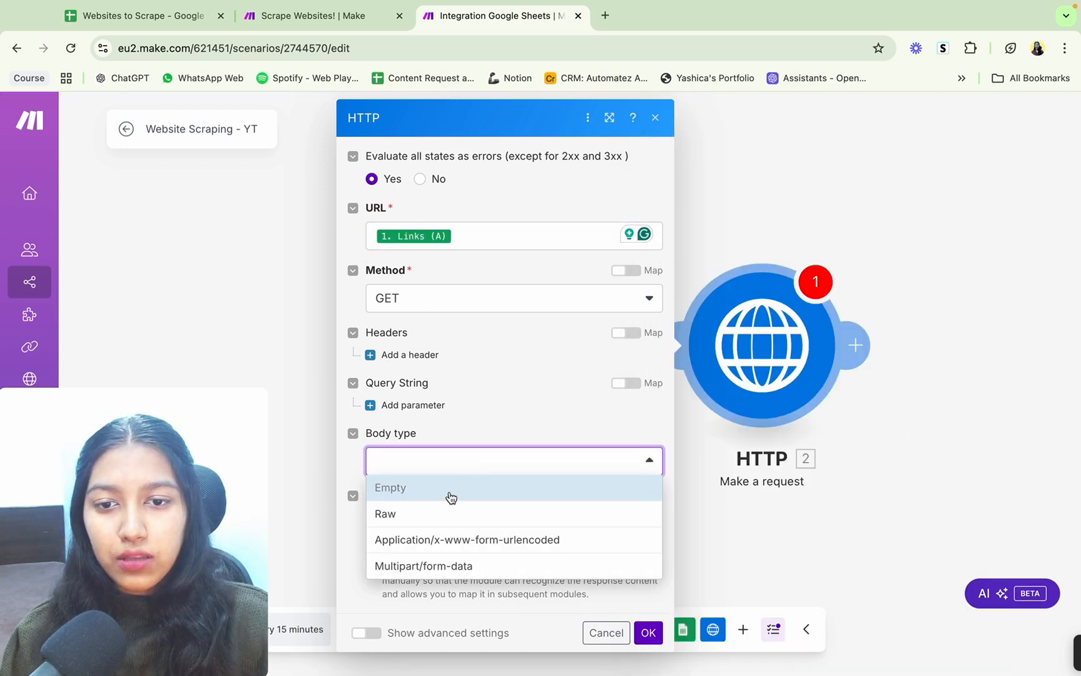
{"action": "left_click", "coordinate": [437, 512]}
{"action": "left_click", "coordinate": [437, 516]}
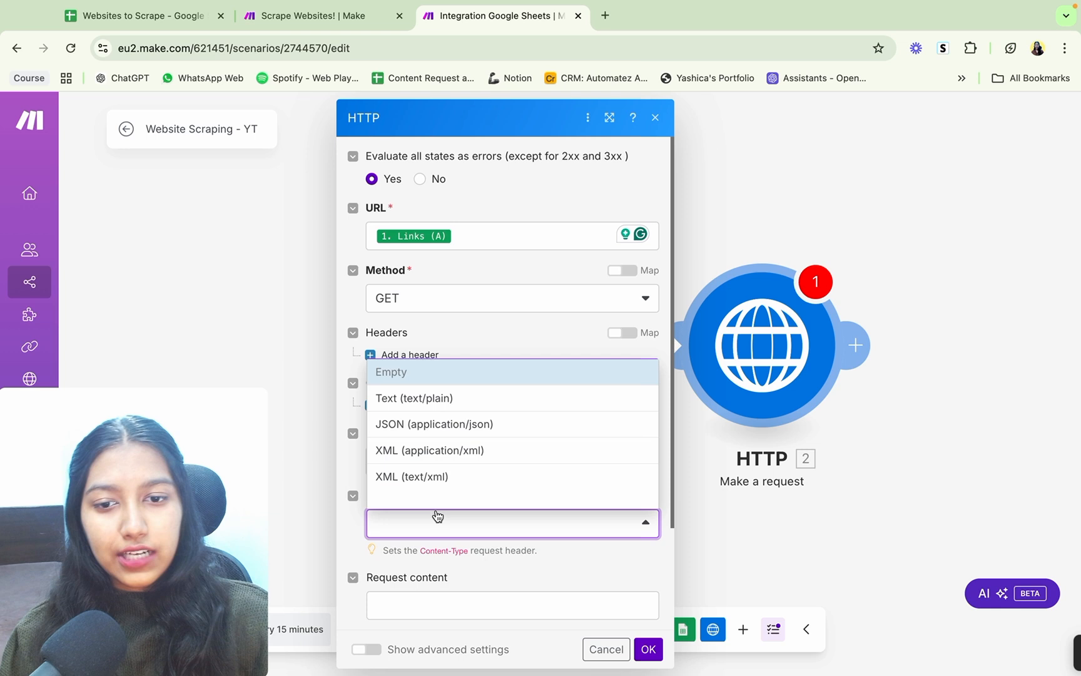
{"action": "scroll", "coordinate": [481, 457], "scroll_direction": "down", "scroll_amount": 2}
{"action": "left_click", "coordinate": [481, 455]}
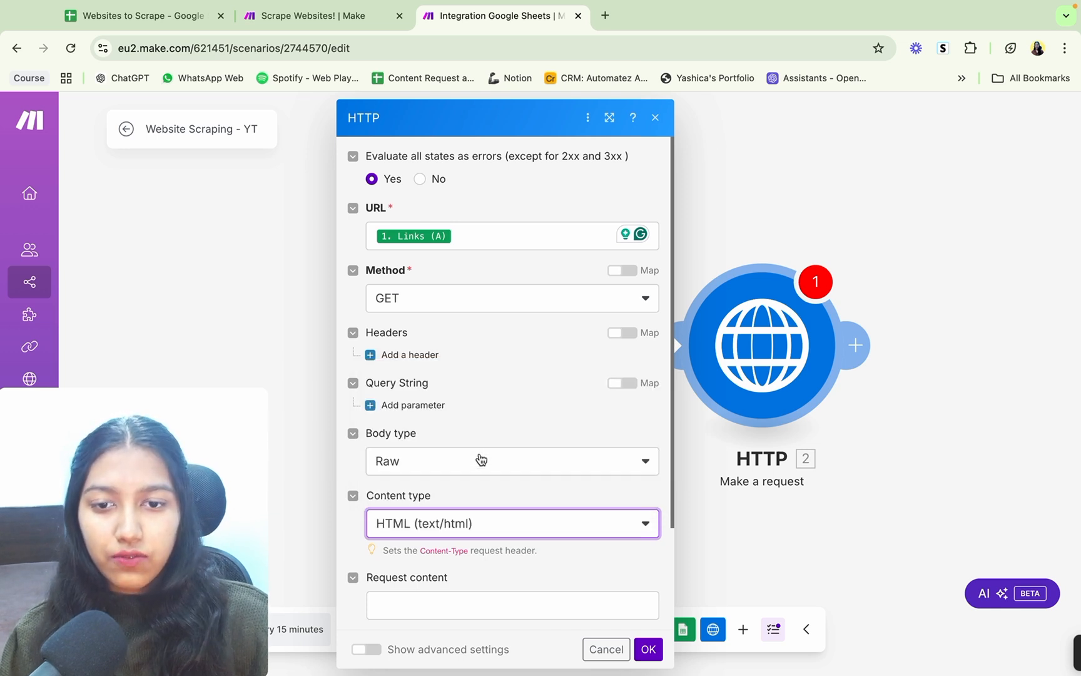
Step: Turn on Parse response for the HTTP request, confirm the module settings and save the scenario
{"action": "scroll", "coordinate": [480, 460], "scroll_direction": "down", "scroll_amount": 3}
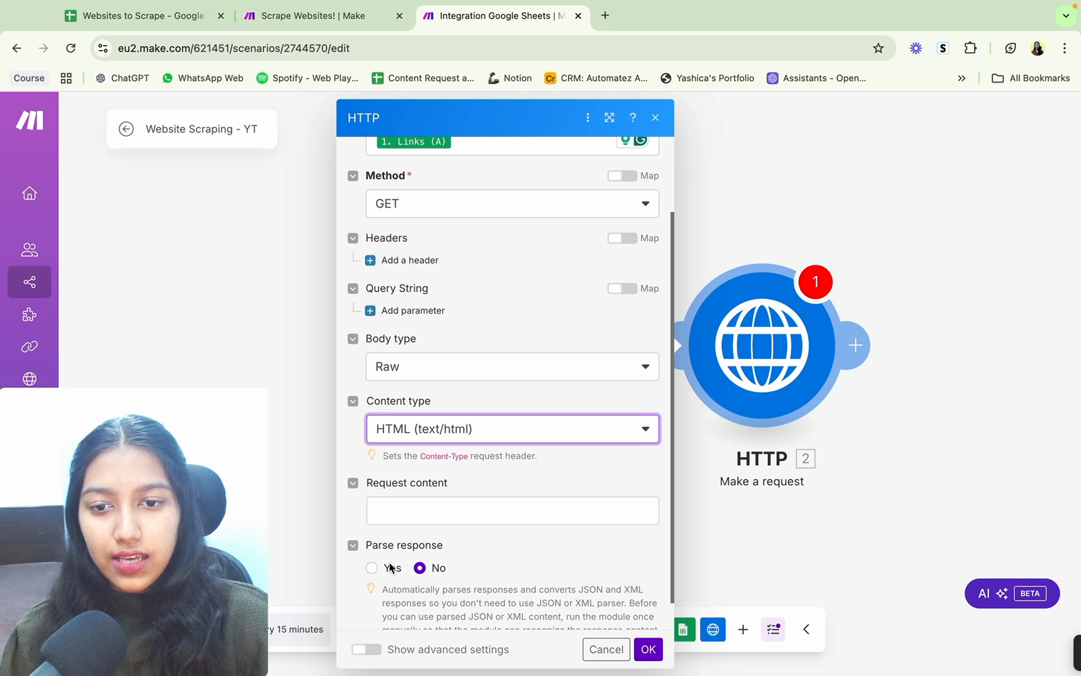
{"action": "left_click", "coordinate": [374, 569]}
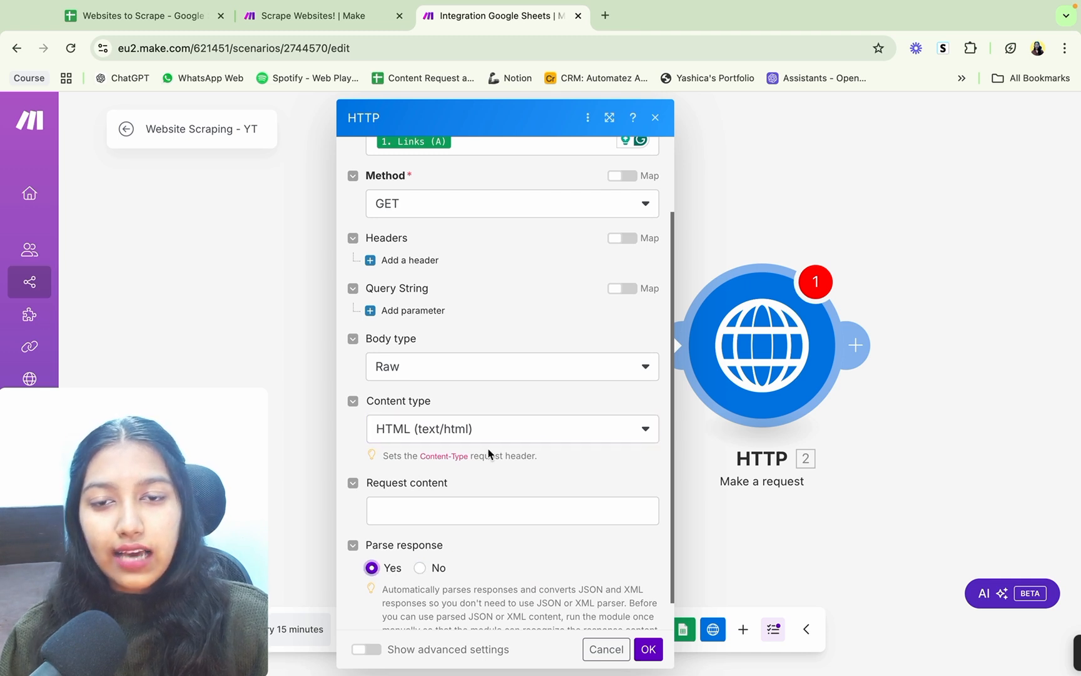
{"action": "scroll", "coordinate": [488, 454], "scroll_direction": "up", "scroll_amount": 3}
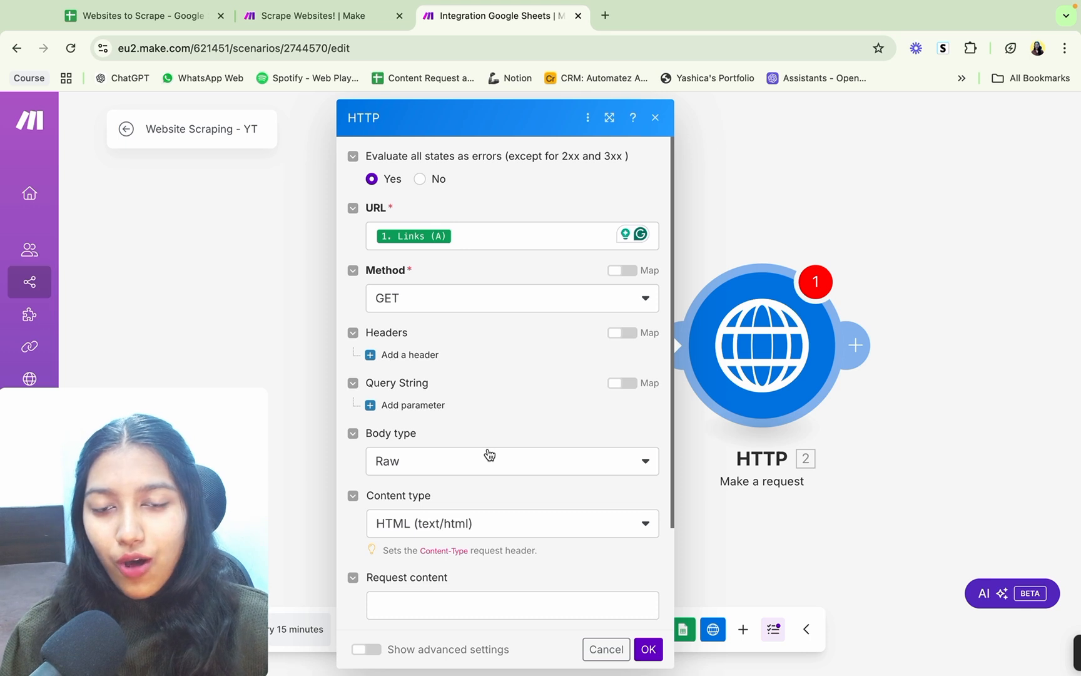
{"action": "scroll", "coordinate": [489, 454], "scroll_direction": "down", "scroll_amount": 5}
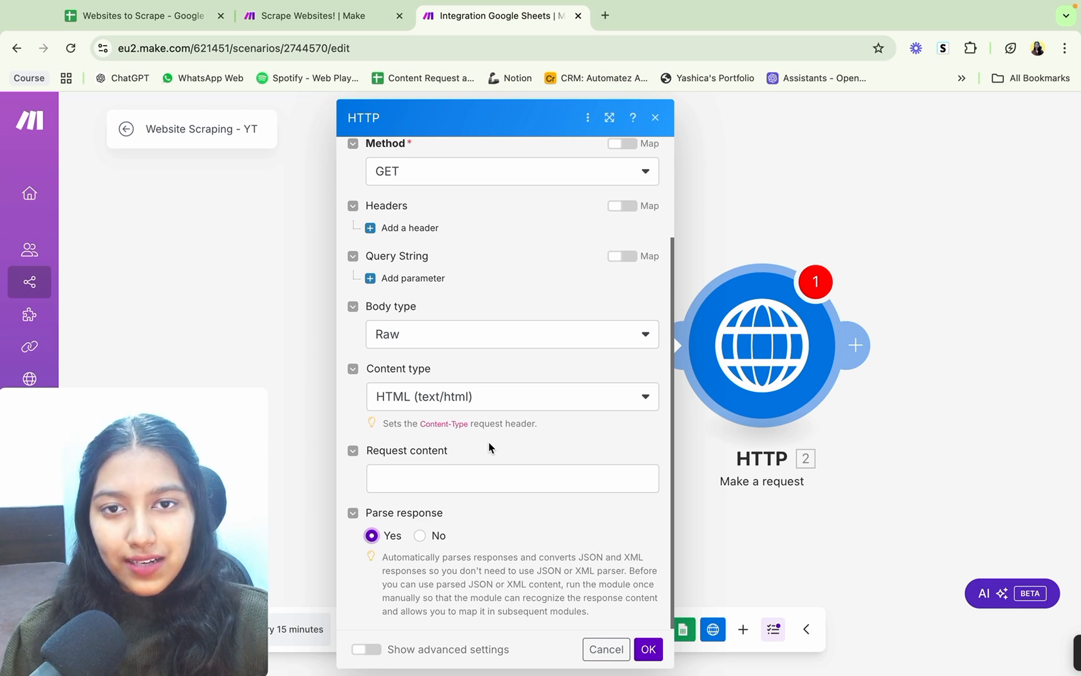
{"action": "left_click", "coordinate": [648, 649]}
{"action": "left_click", "coordinate": [365, 630]}
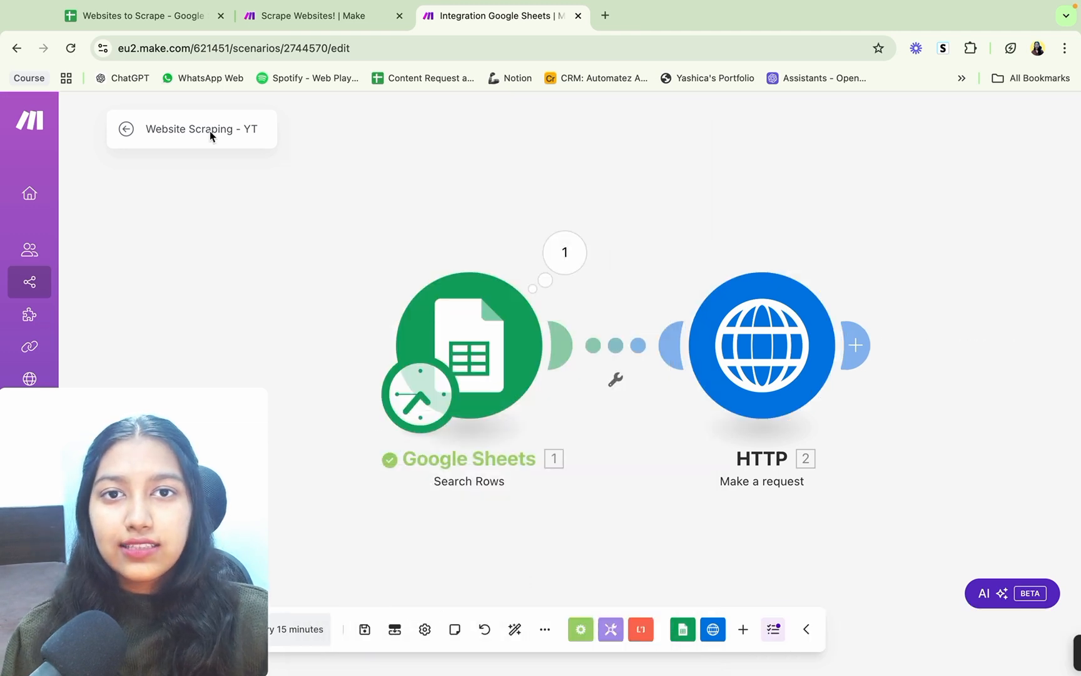
Step: Switch to the Websites to Scrape spreadsheet and copy the website link in cell A2
{"action": "left_click", "coordinate": [171, 16]}
{"action": "scroll", "coordinate": [161, 231], "scroll_direction": "left", "scroll_amount": 15}
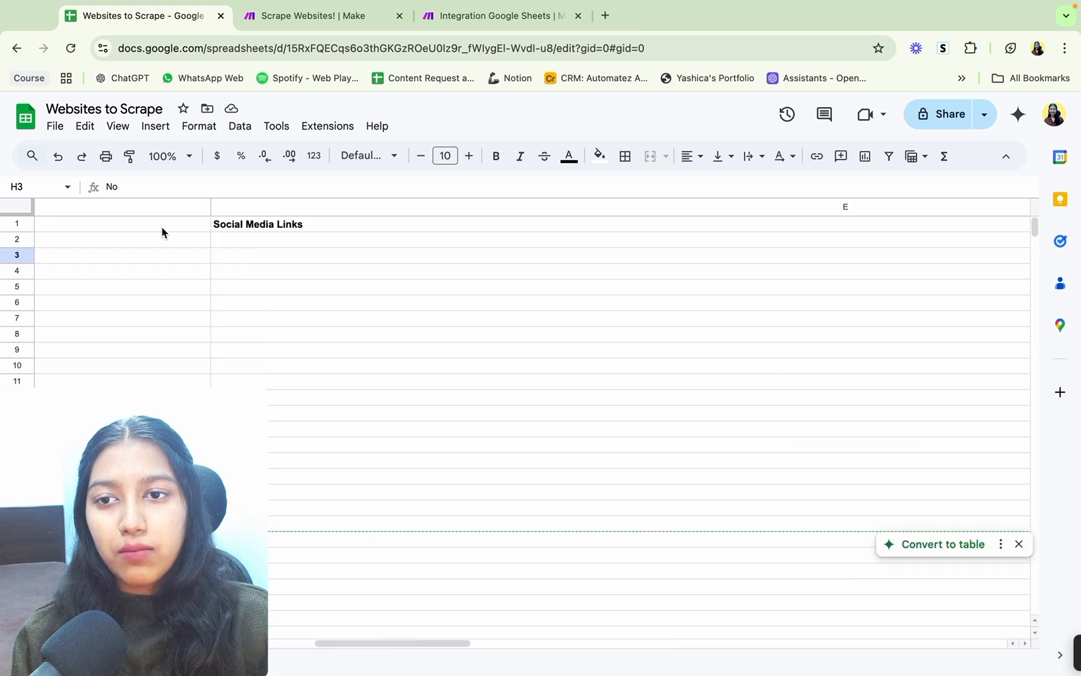
{"action": "left_click", "coordinate": [190, 243]}
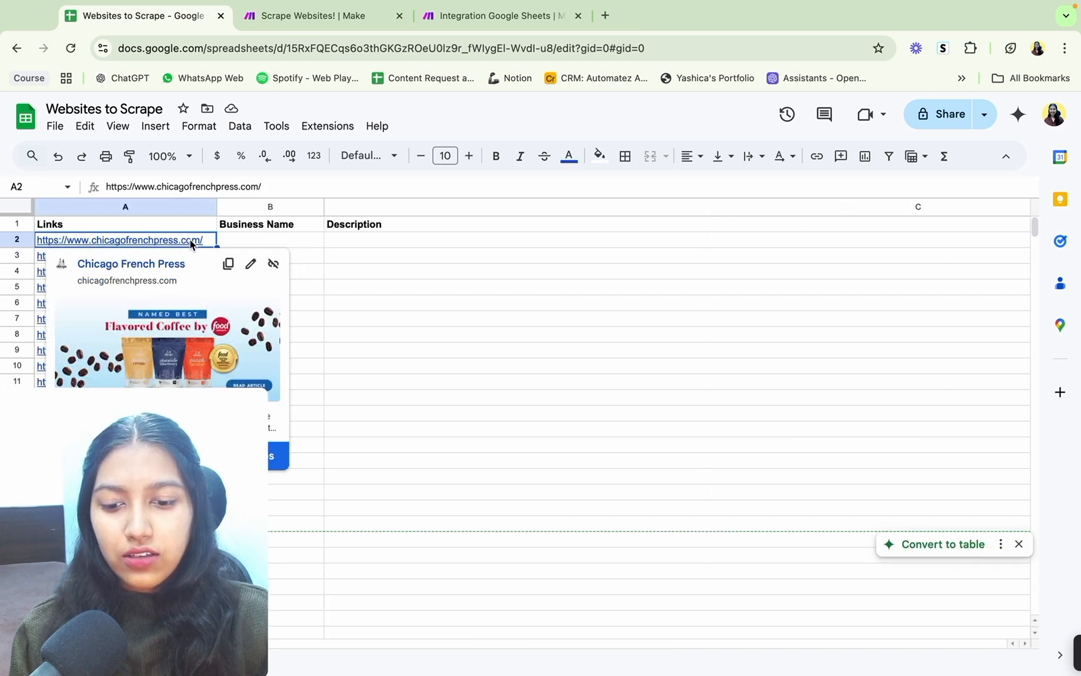
{"action": "left_click", "coordinate": [488, 15]}
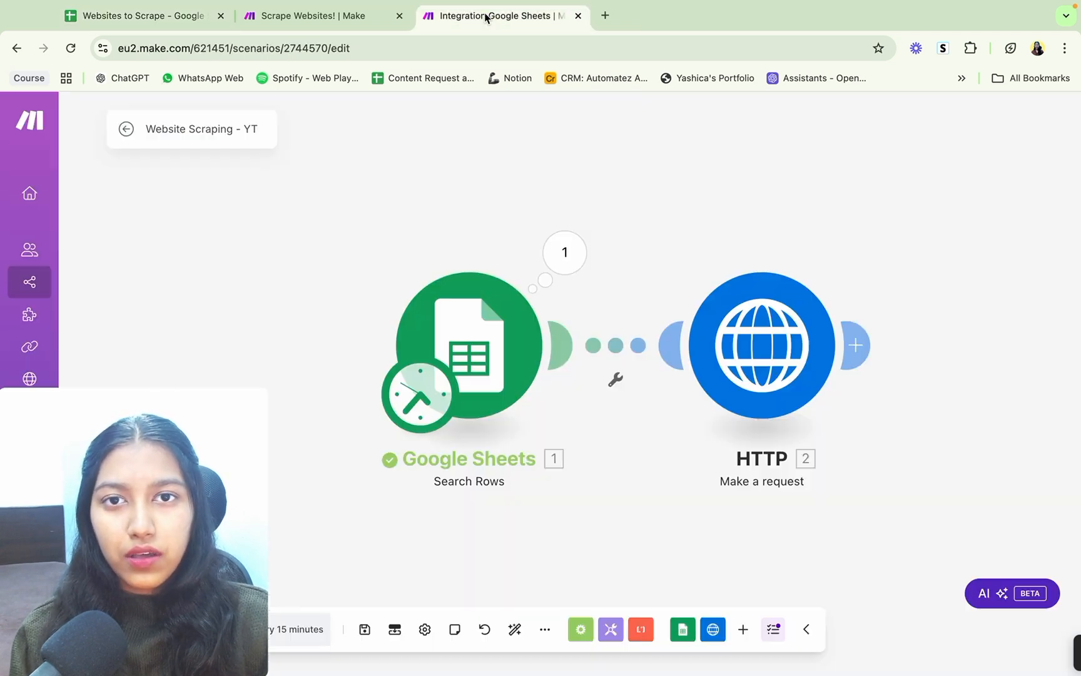
{"action": "right_click", "coordinate": [785, 340]}
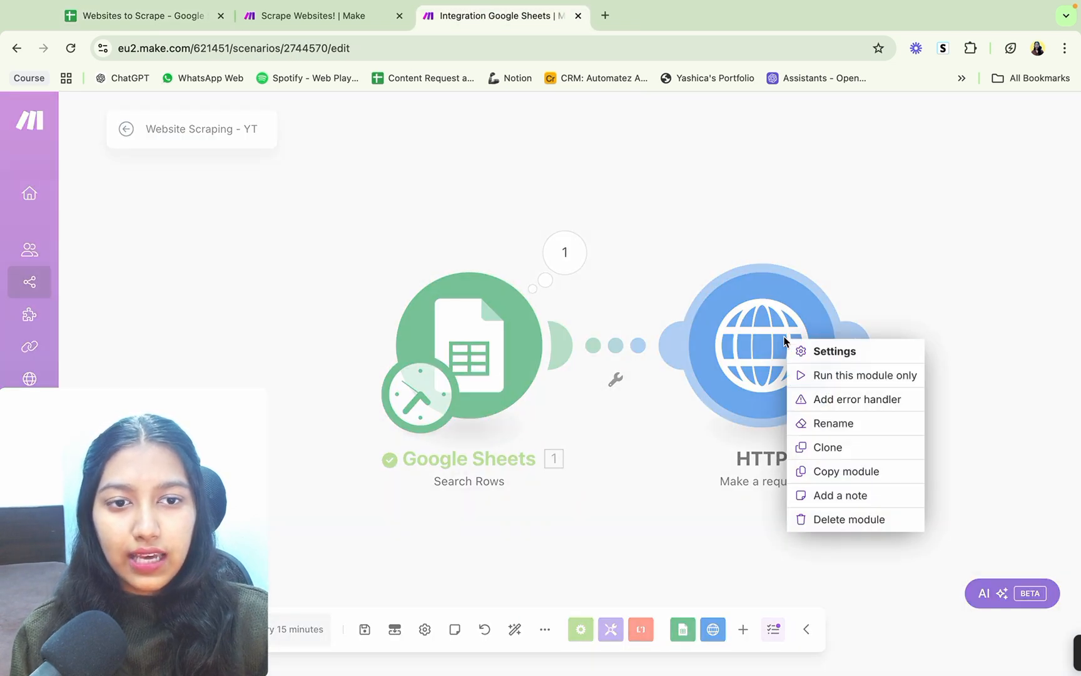
{"action": "left_click", "coordinate": [808, 378]}
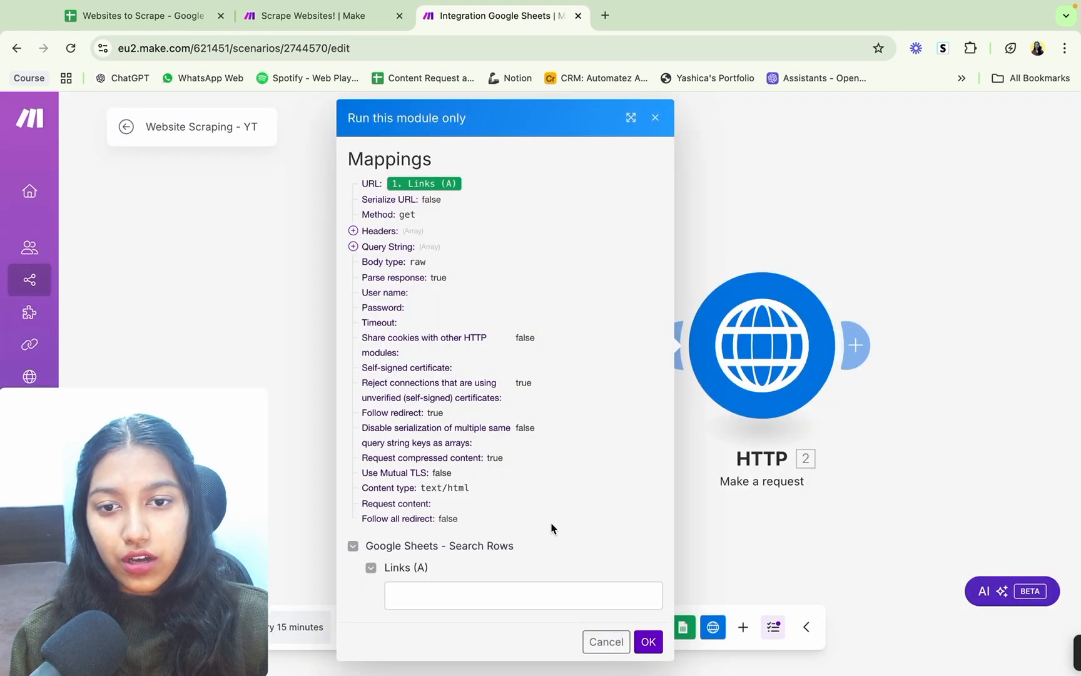
{"action": "left_click", "coordinate": [469, 594]}
{"action": "type", "text": "https://www.chicagofrenchpress.com/"}
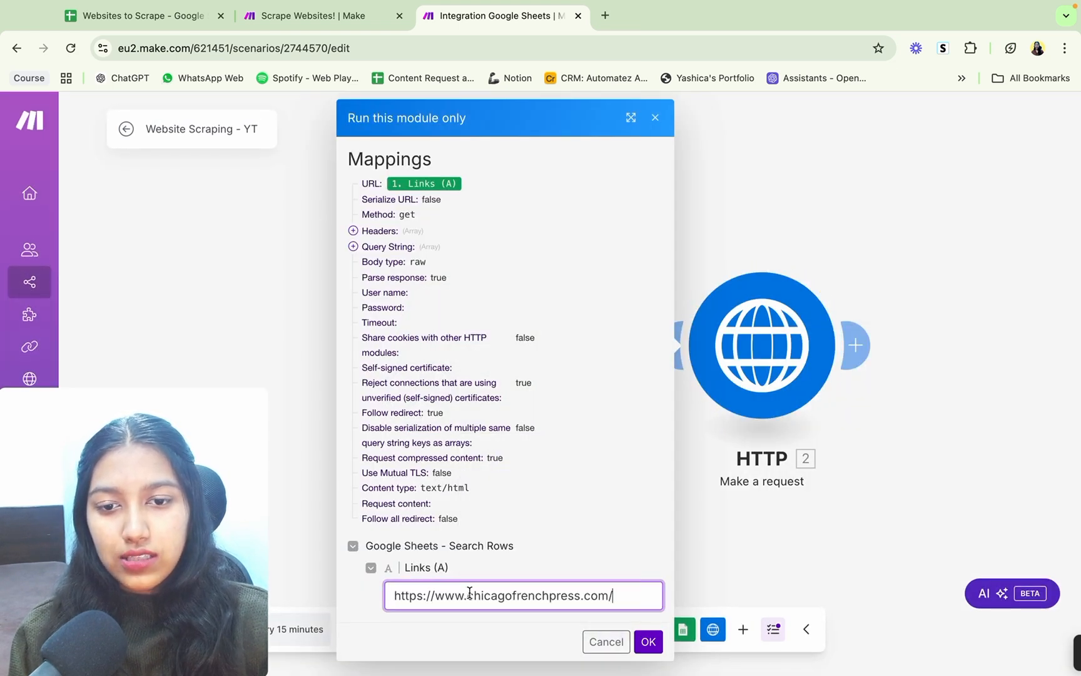
{"action": "left_click", "coordinate": [651, 642]}
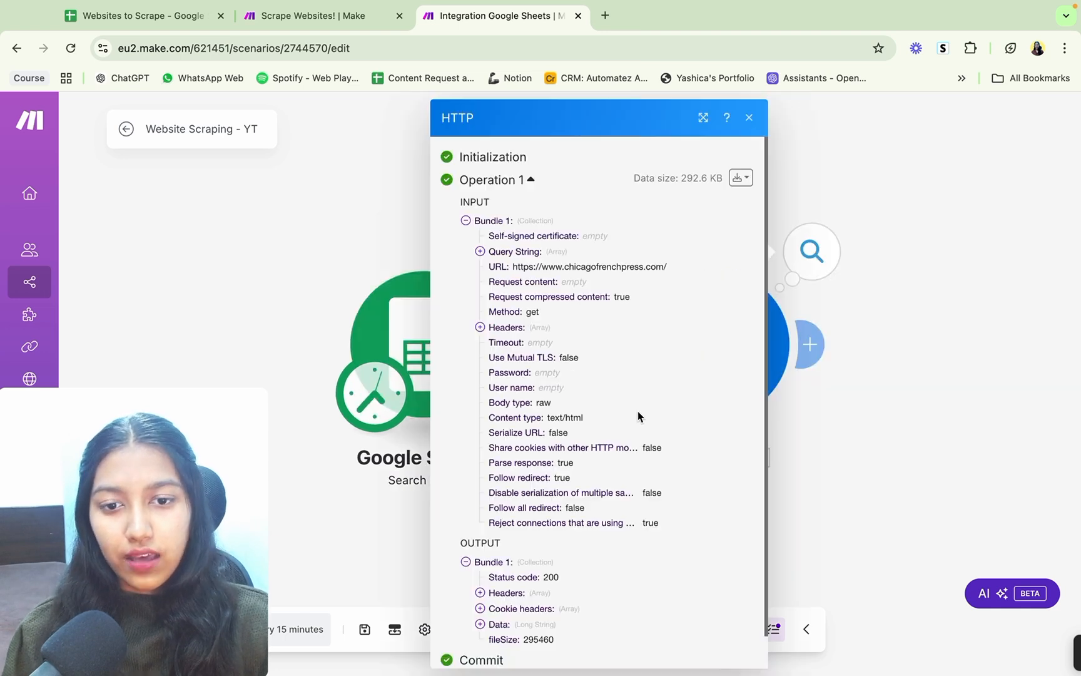
Step: Expand Data in the HTTP run's output bundle, read through the returned HTML and close the results
{"action": "scroll", "coordinate": [638, 413], "scroll_direction": "down", "scroll_amount": 1}
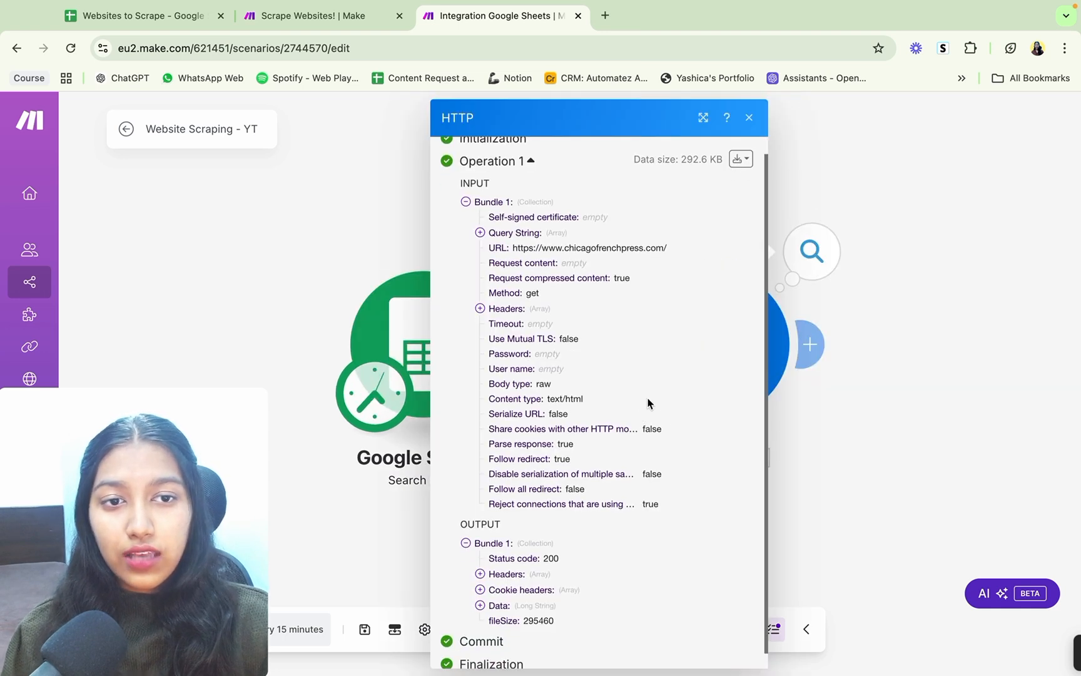
{"action": "scroll", "coordinate": [573, 441], "scroll_direction": "down", "scroll_amount": 1}
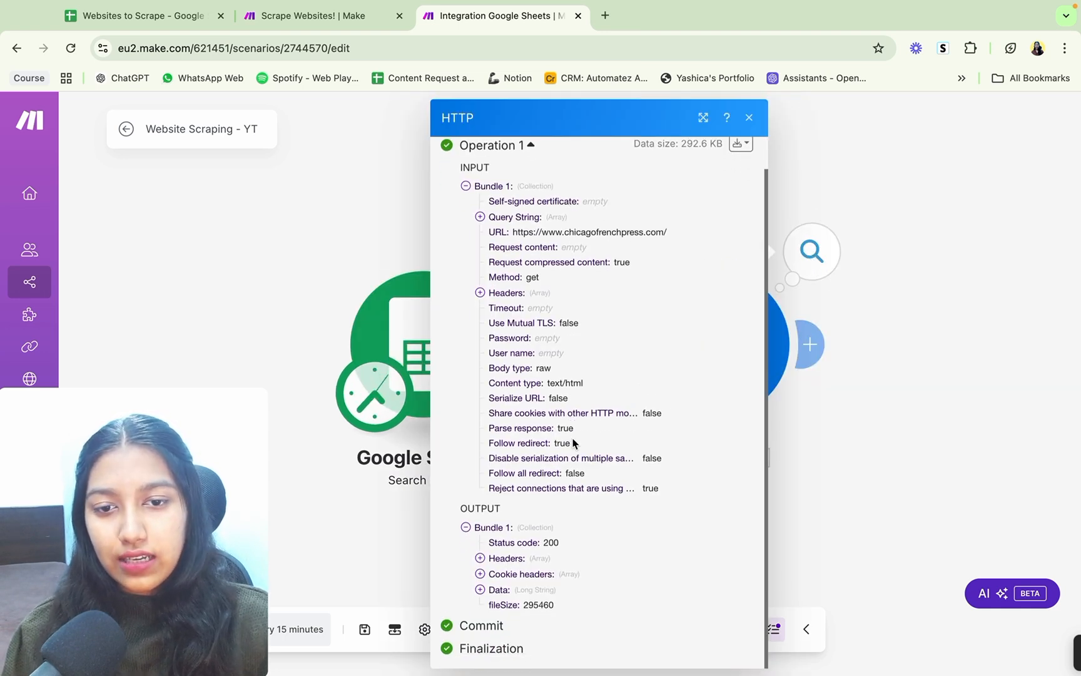
{"action": "left_click", "coordinate": [495, 589]}
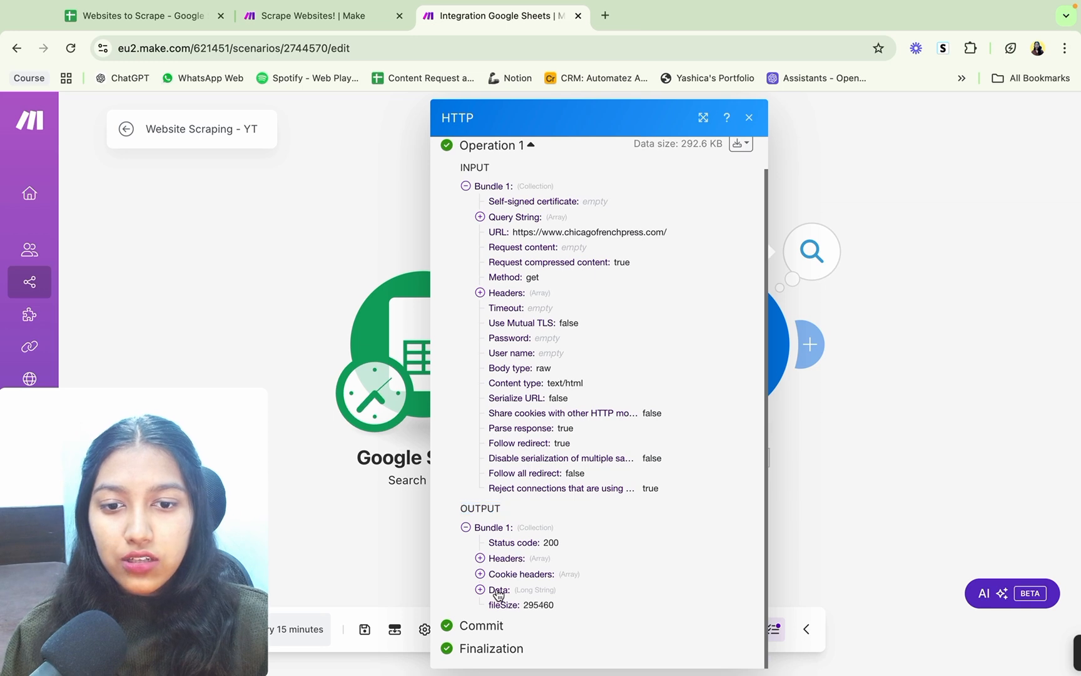
{"action": "scroll", "coordinate": [503, 501], "scroll_direction": "down", "scroll_amount": 5}
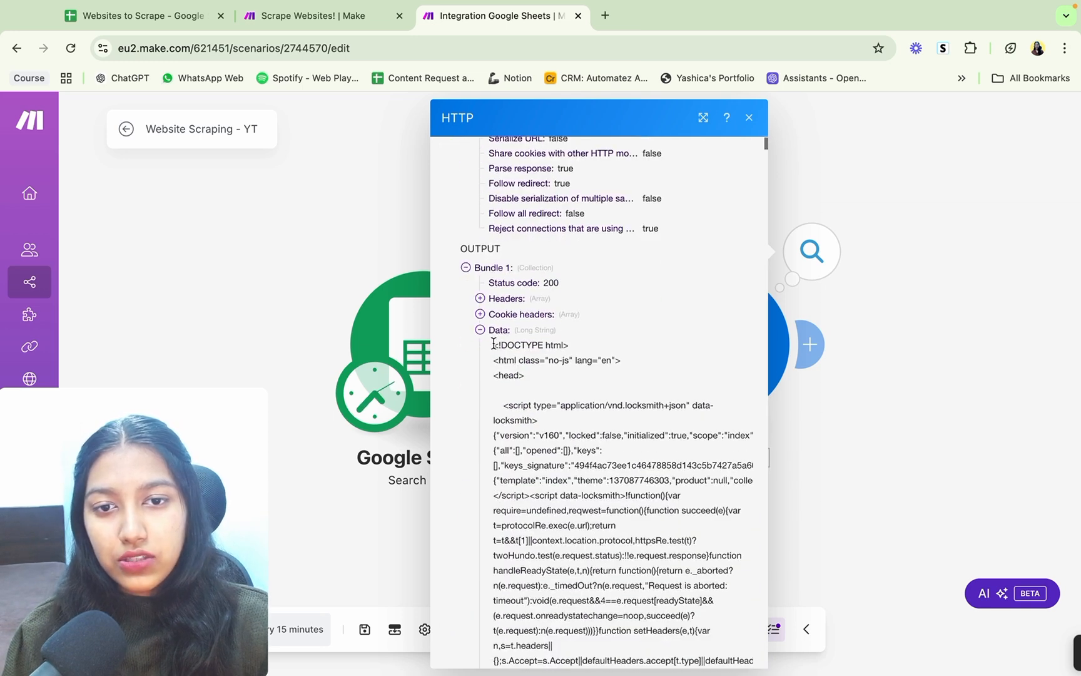
{"action": "left_click_drag", "start_coordinate": [495, 343], "coordinate": [623, 675]}
{"action": "left_click", "coordinate": [642, 495]}
{"action": "scroll", "coordinate": [642, 496], "scroll_direction": "down", "scroll_amount": 15}
{"action": "scroll", "coordinate": [642, 494], "scroll_direction": "down", "scroll_amount": 20}
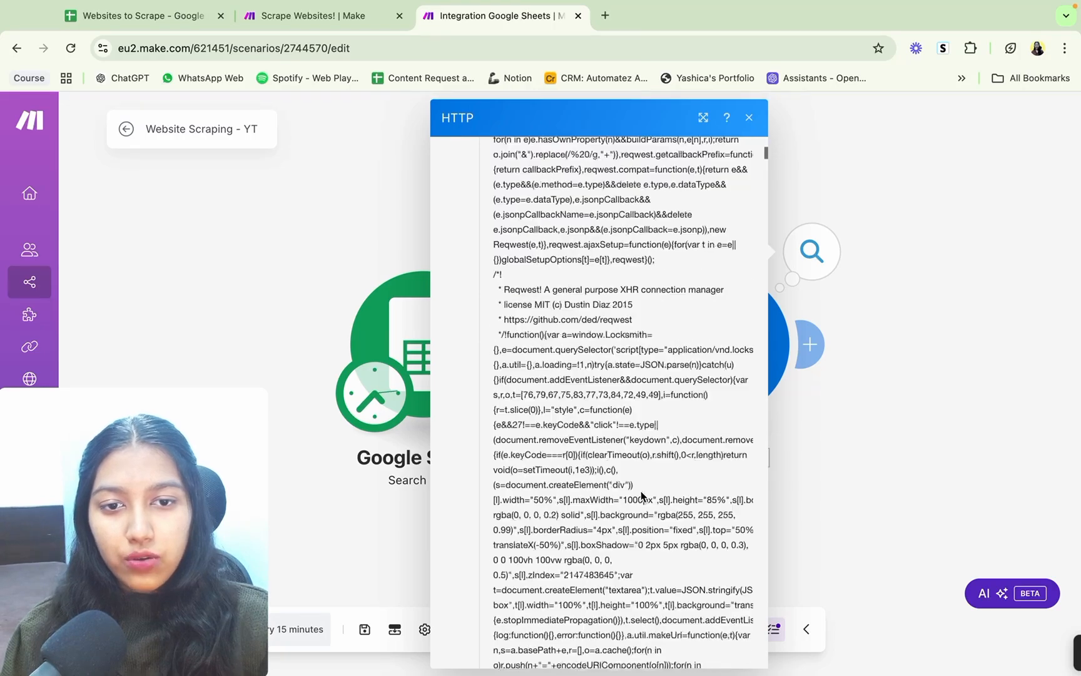
{"action": "scroll", "coordinate": [641, 491], "scroll_direction": "down", "scroll_amount": 20}
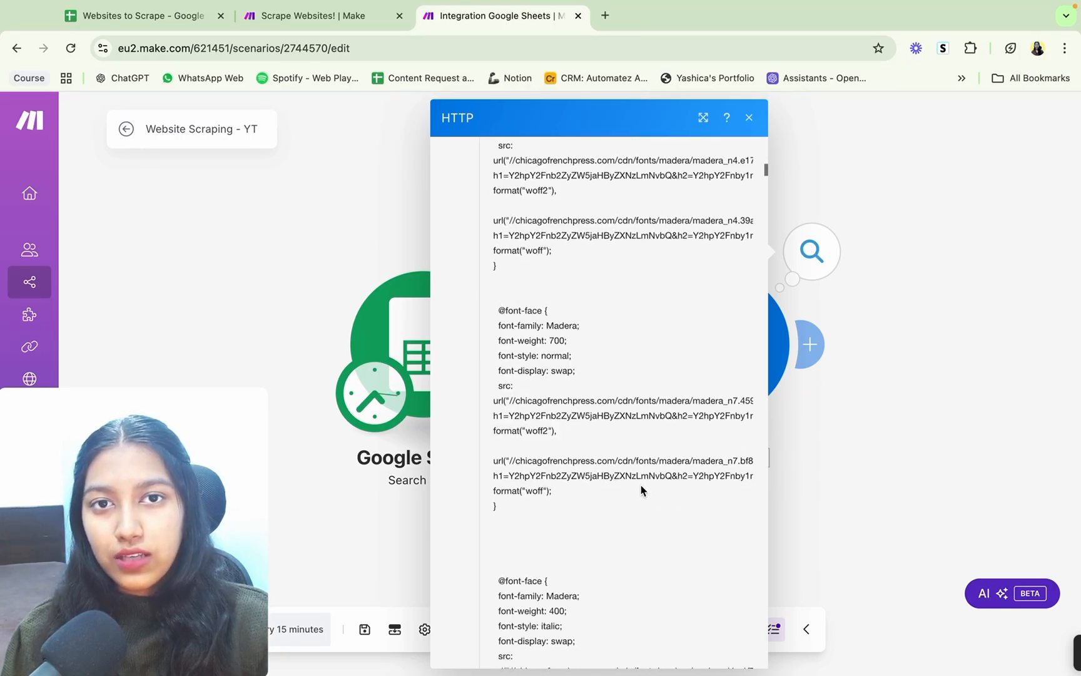
{"action": "scroll", "coordinate": [642, 483], "scroll_direction": "down", "scroll_amount": 10}
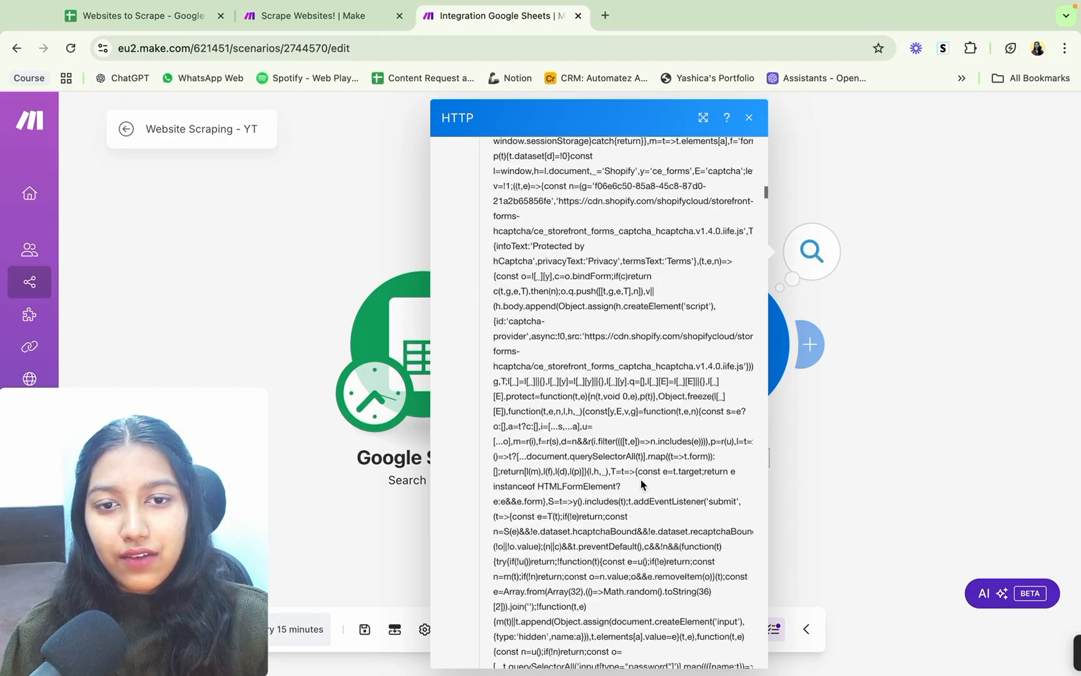
{"action": "left_click", "coordinate": [749, 118]}
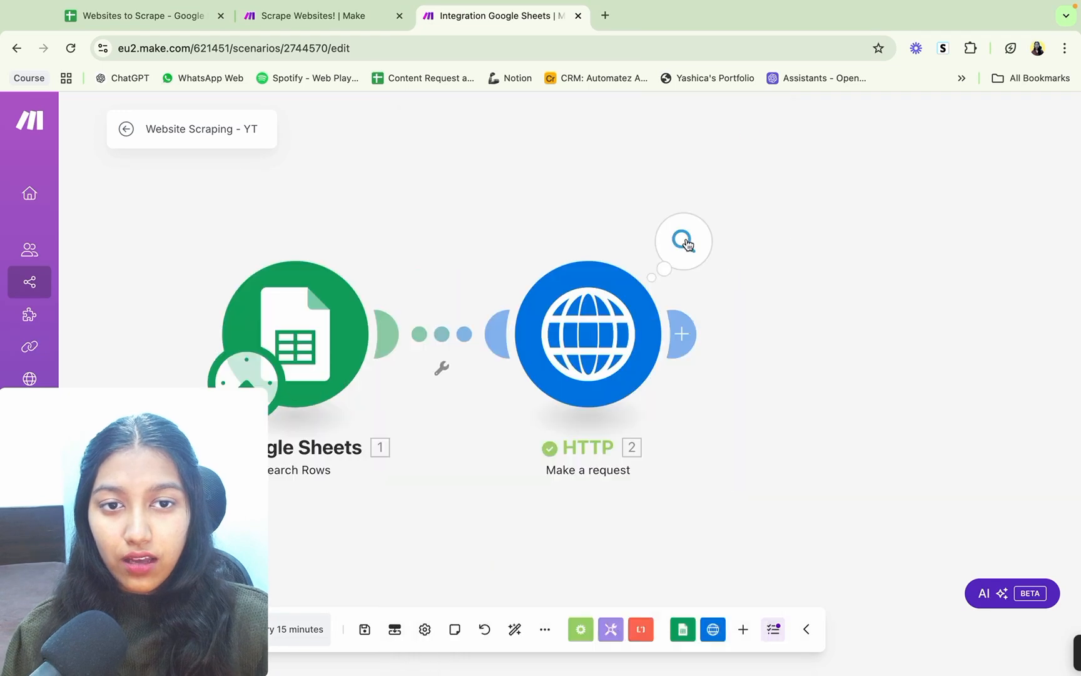
Step: Reopen the HTTP module's run results, highlight part of the scraped page code and close them again
{"action": "left_click", "coordinate": [684, 241]}
{"action": "left_click", "coordinate": [812, 626]}
{"action": "scroll", "coordinate": [817, 500], "scroll_direction": "down", "scroll_amount": 20}
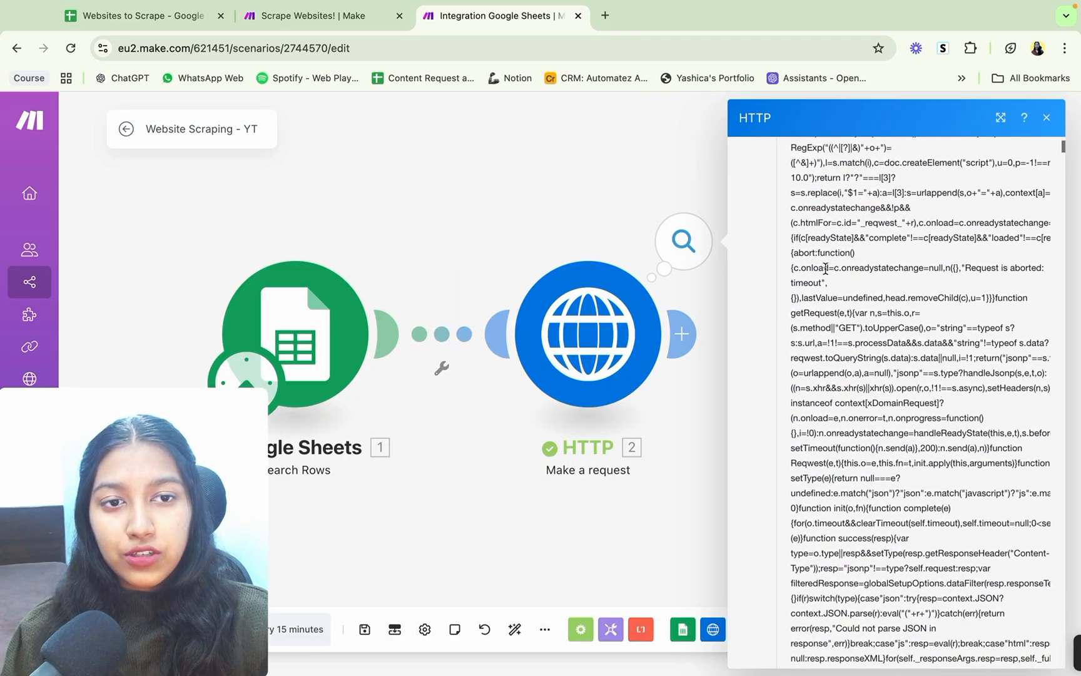
{"action": "left_click_drag", "start_coordinate": [791, 220], "coordinate": [893, 413]}
{"action": "left_click", "coordinate": [563, 238]}
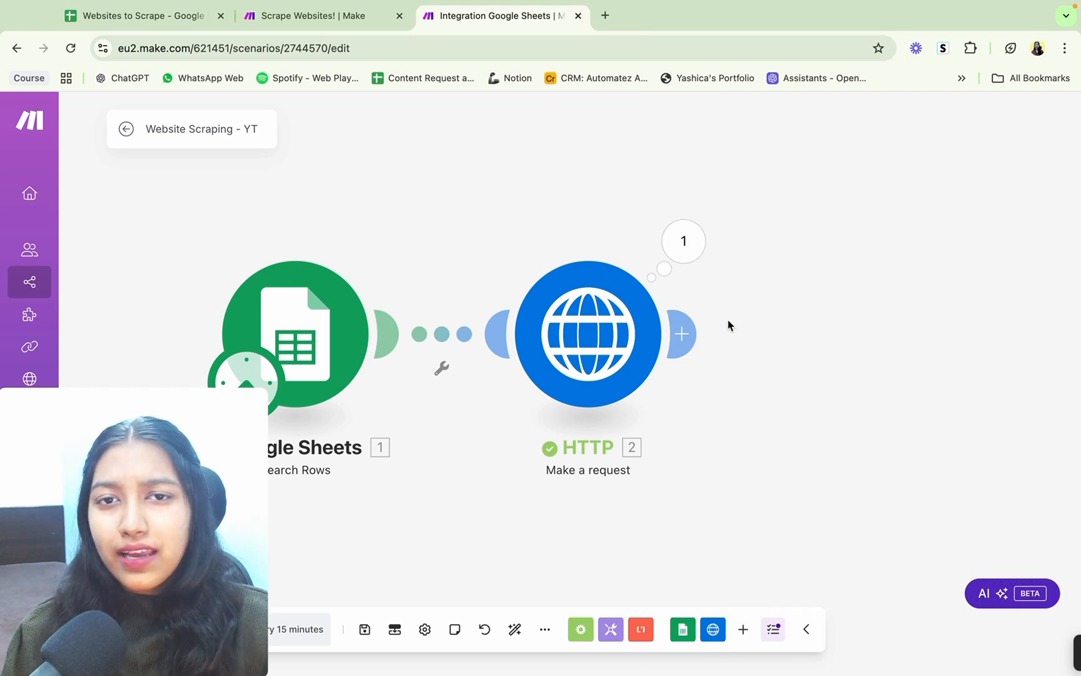
Step: Add a Text parser "HTML to text" module after the HTTP module
{"action": "left_click", "coordinate": [685, 333]}
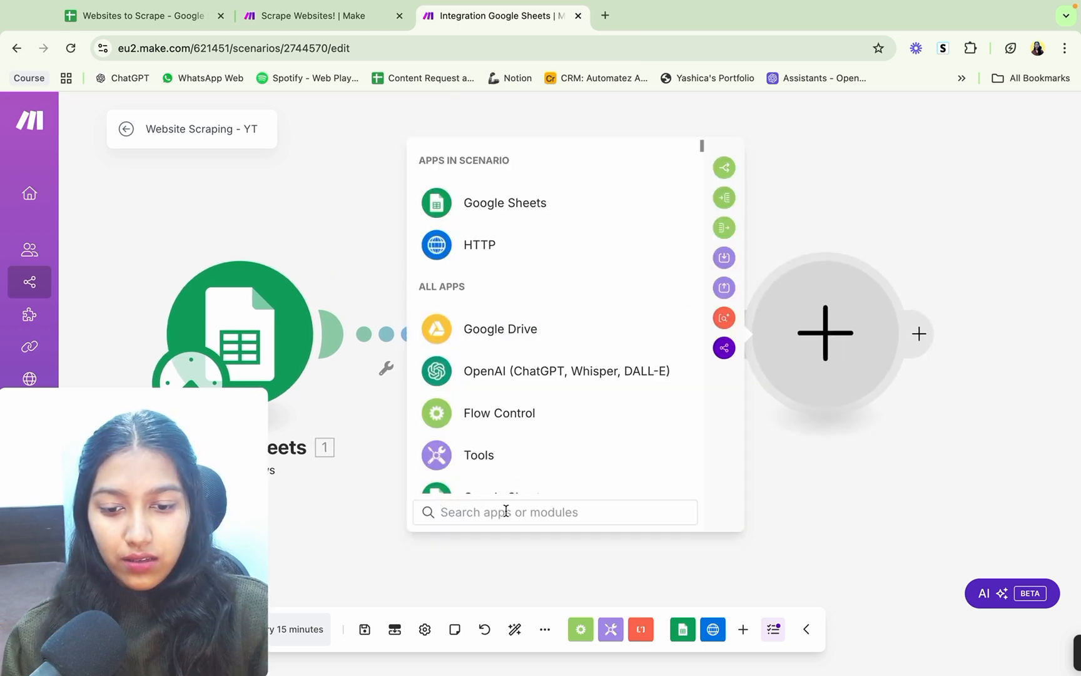
{"action": "type", "text": "TEXT"}
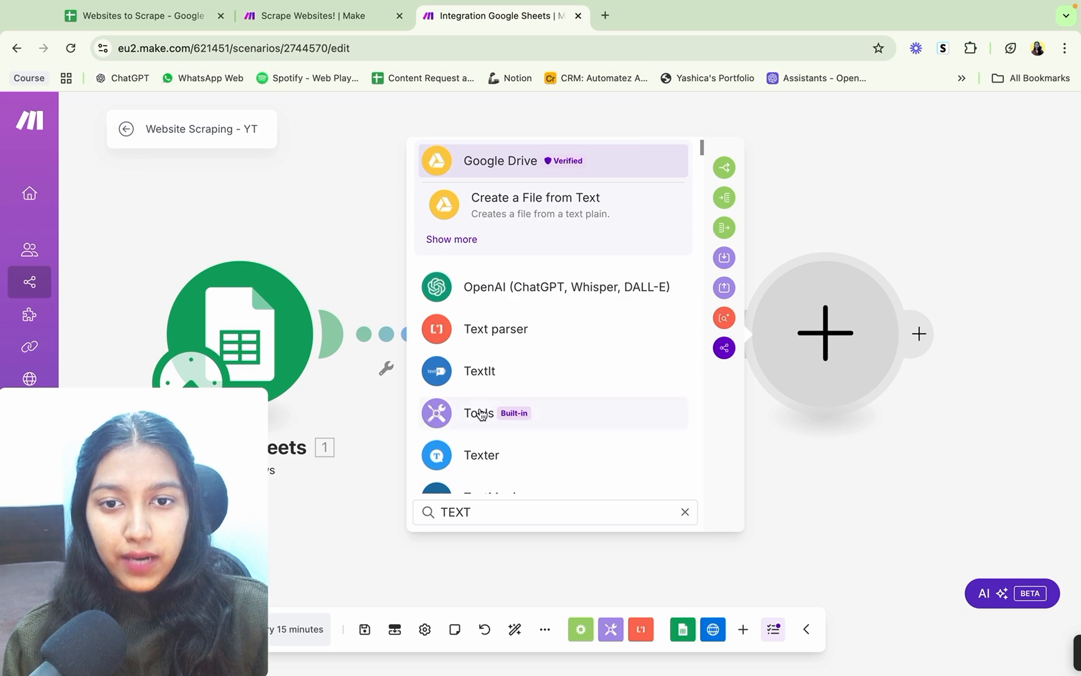
{"action": "left_click", "coordinate": [483, 337]}
{"action": "scroll", "coordinate": [528, 368], "scroll_direction": "down", "scroll_amount": 1}
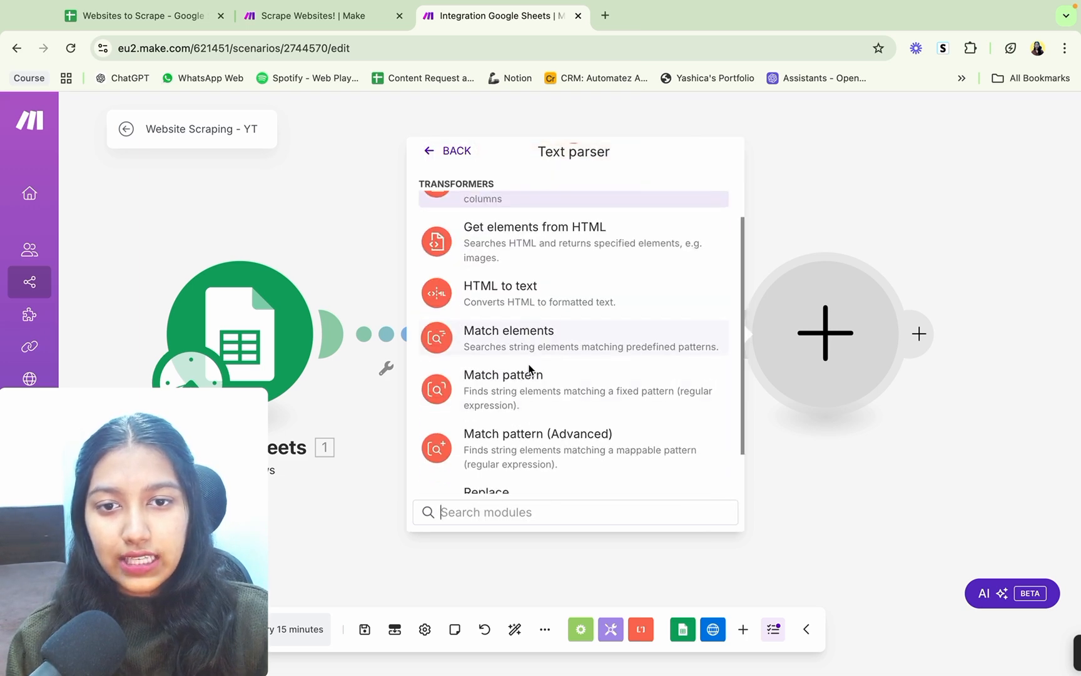
{"action": "left_click", "coordinate": [527, 294]}
Step: Map the HTTP module's Data output to the parser's HTML value and save the scenario despite the transformer warning
{"action": "left_click", "coordinate": [589, 347]}
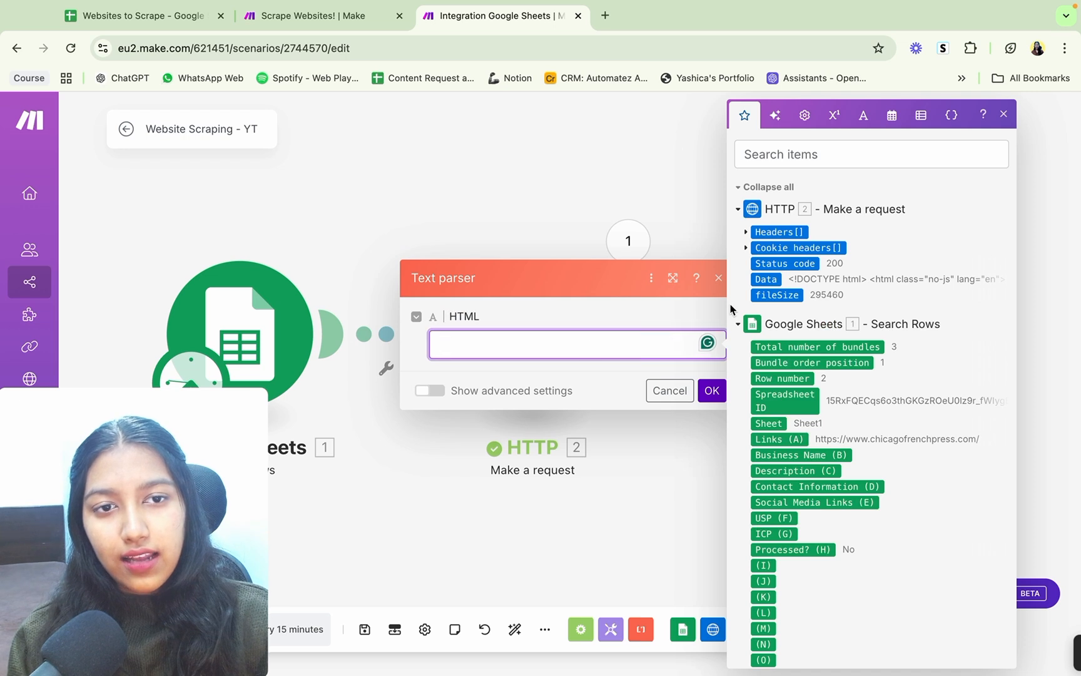
{"action": "left_click", "coordinate": [766, 280]}
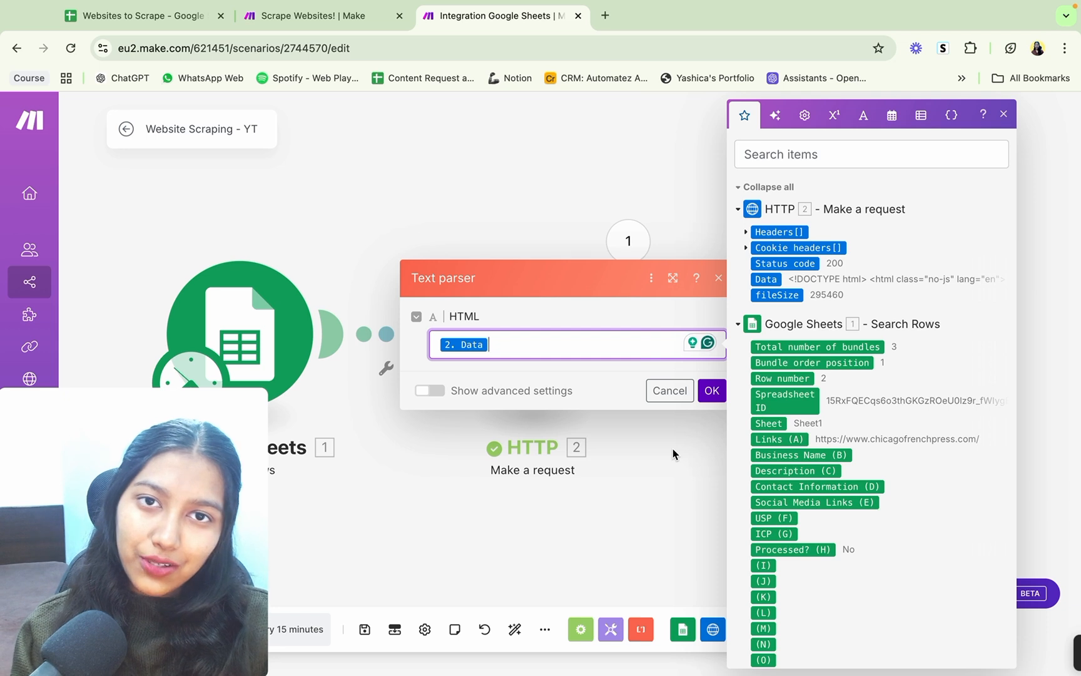
{"action": "left_click", "coordinate": [712, 391]}
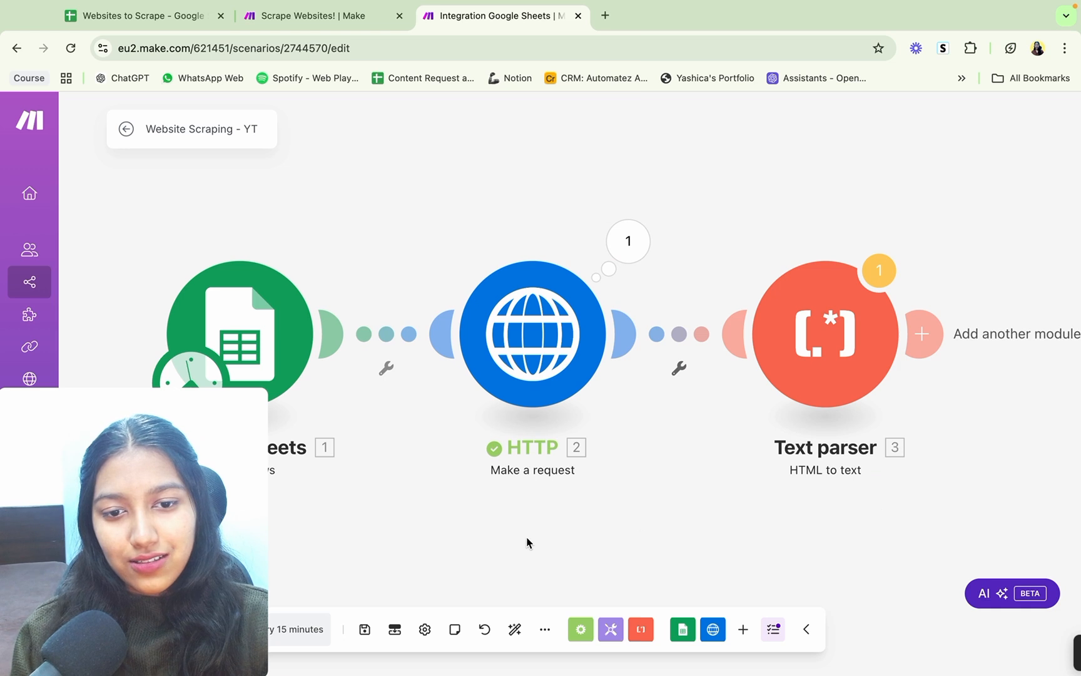
{"action": "left_click", "coordinate": [364, 628]}
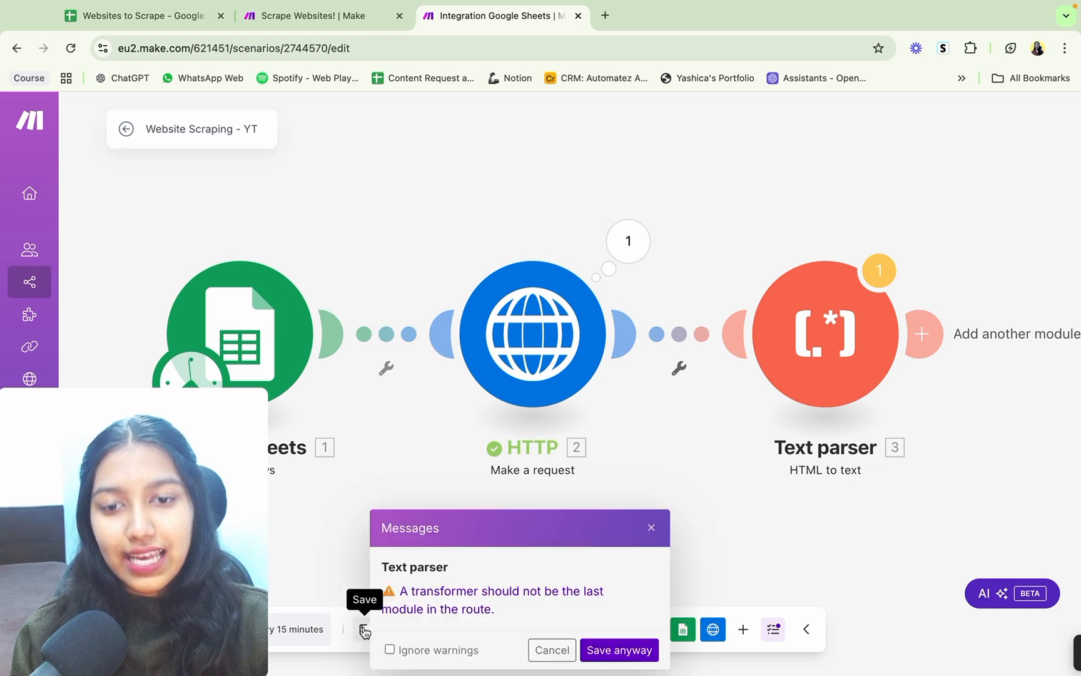
{"action": "left_click", "coordinate": [620, 650]}
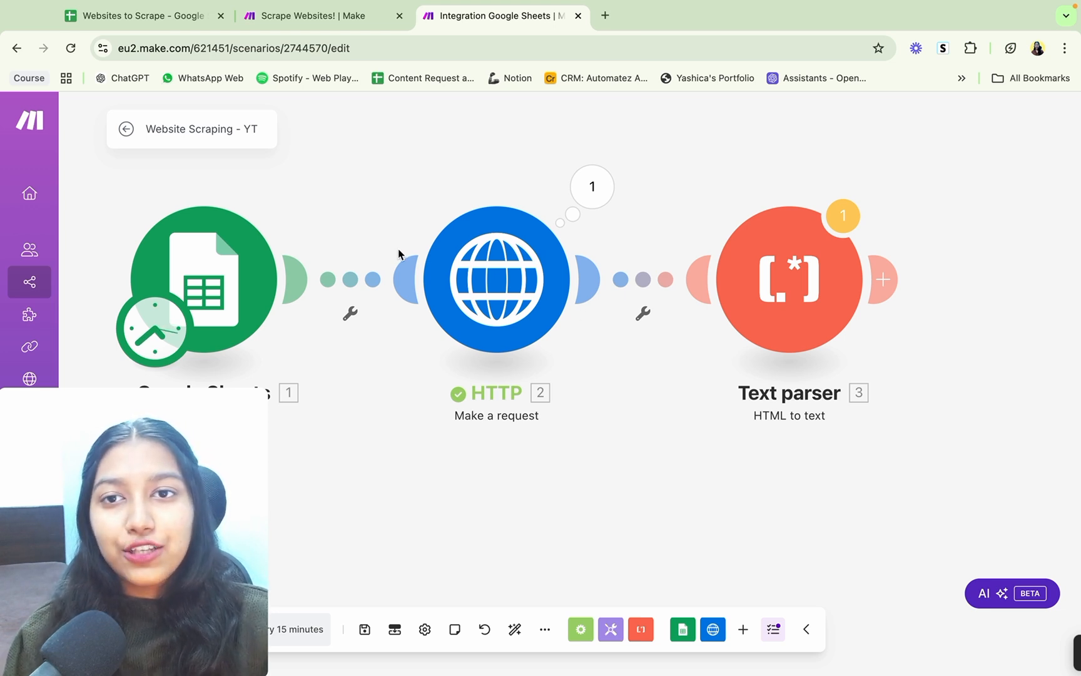
Step: Review the header cells from Business Name onward in the Websites to Scrape spreadsheet and return to the Make scenario
{"action": "left_click", "coordinate": [150, 16]}
{"action": "left_click", "coordinate": [300, 225]}
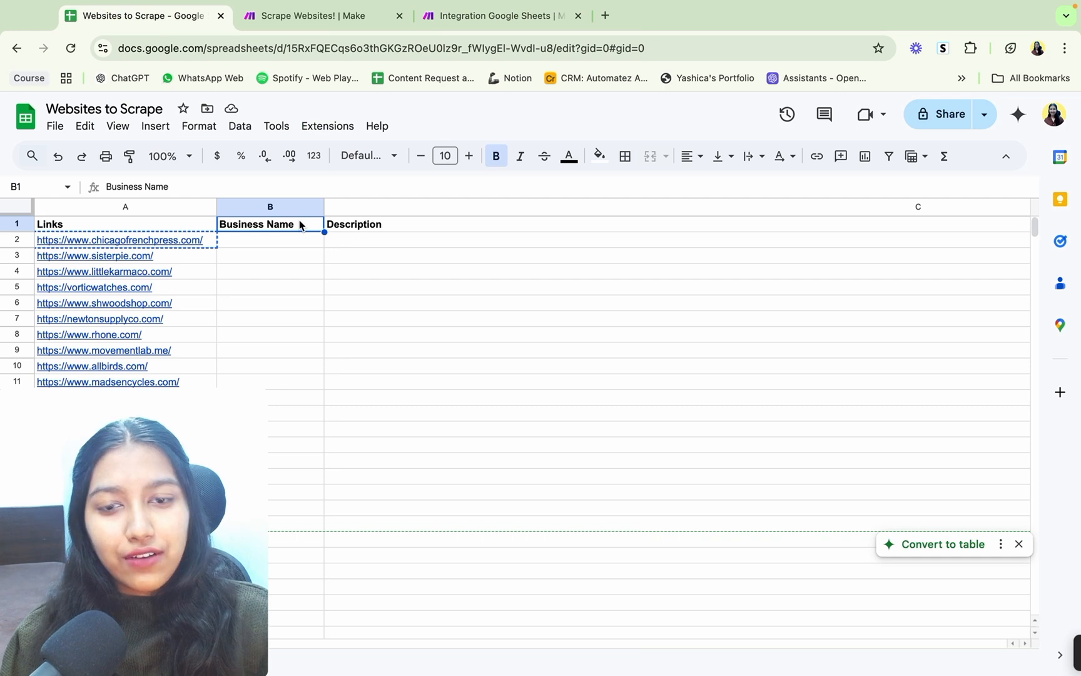
{"action": "key", "text": "Right"}
{"action": "key", "text": "Right"}
{"action": "key", "text": "Right"}
{"action": "left_click", "coordinate": [529, 10]}
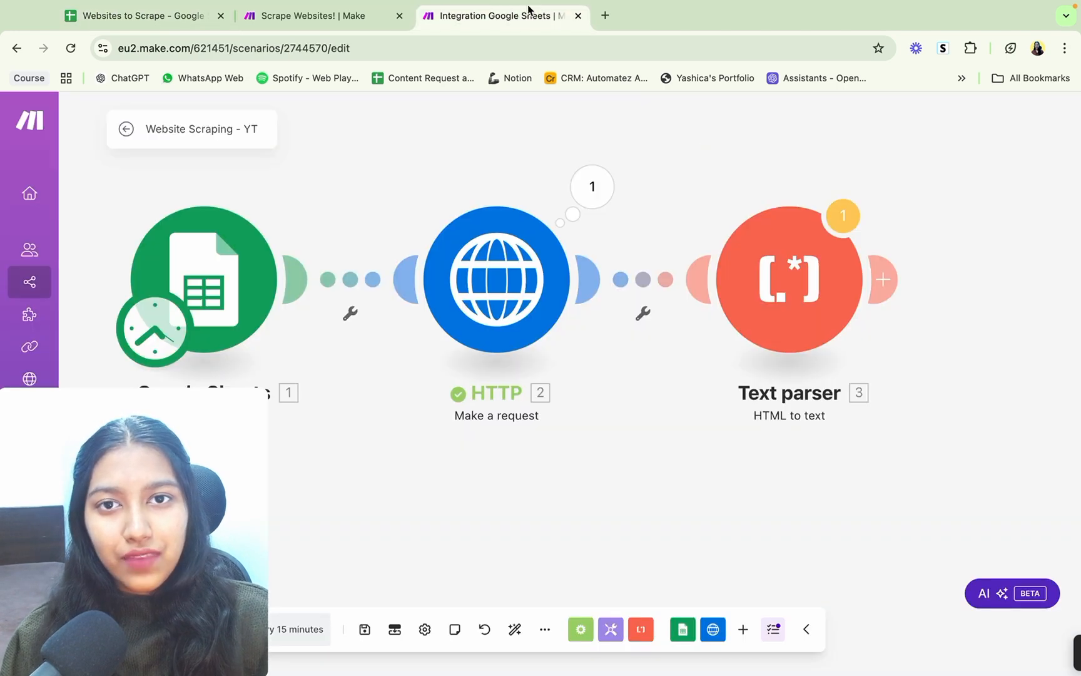
Step: Add an OpenAI "Create a Completion (Prompt)" module after the Text parser
{"action": "left_click", "coordinate": [883, 279]}
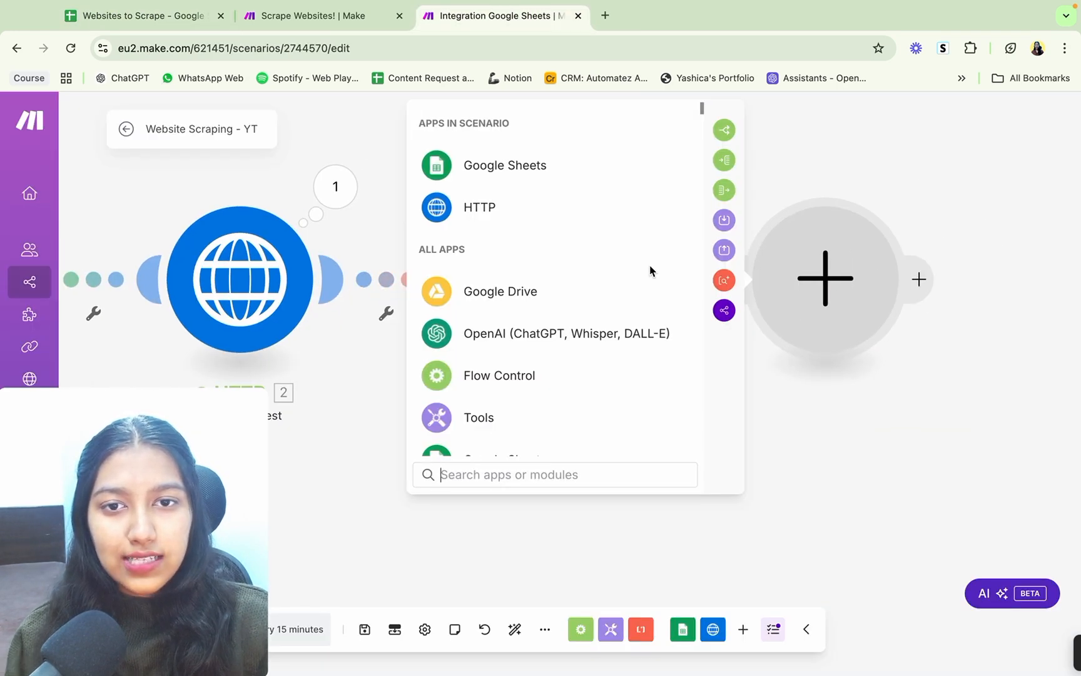
{"action": "left_click", "coordinate": [481, 333]}
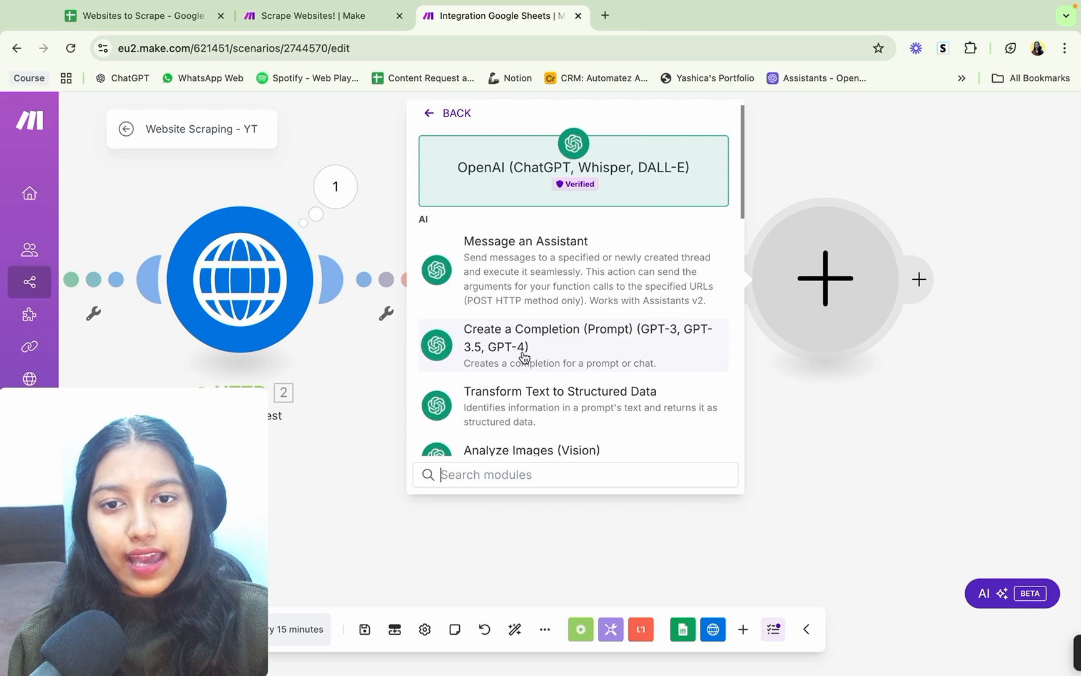
{"action": "left_click", "coordinate": [475, 350]}
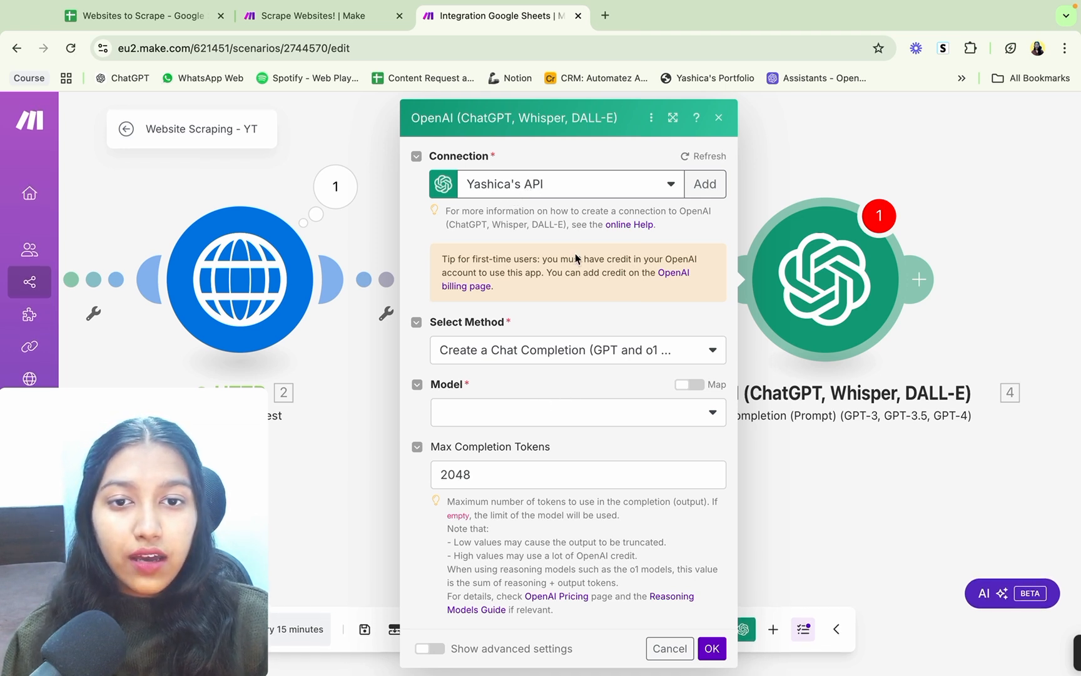
Step: Clear the OpenAI module's Max Completion Tokens value and set its model to gpt-4o (system)
{"action": "left_click", "coordinate": [473, 472]}
{"action": "double_click", "coordinate": [473, 470]}
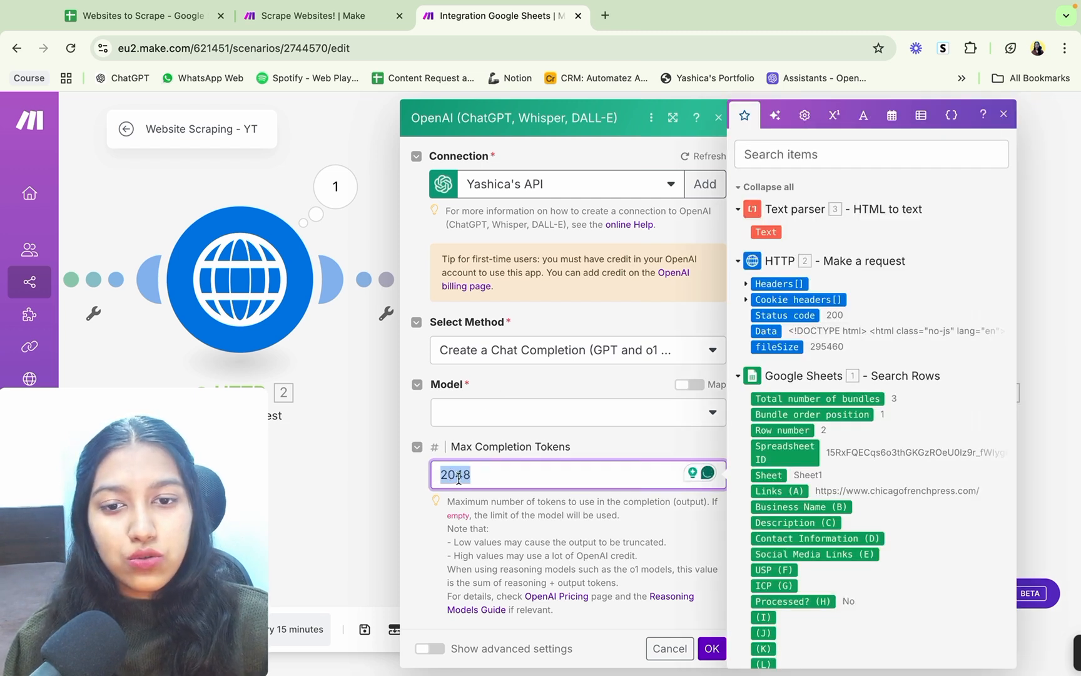
{"action": "key", "text": "BackSpace"}
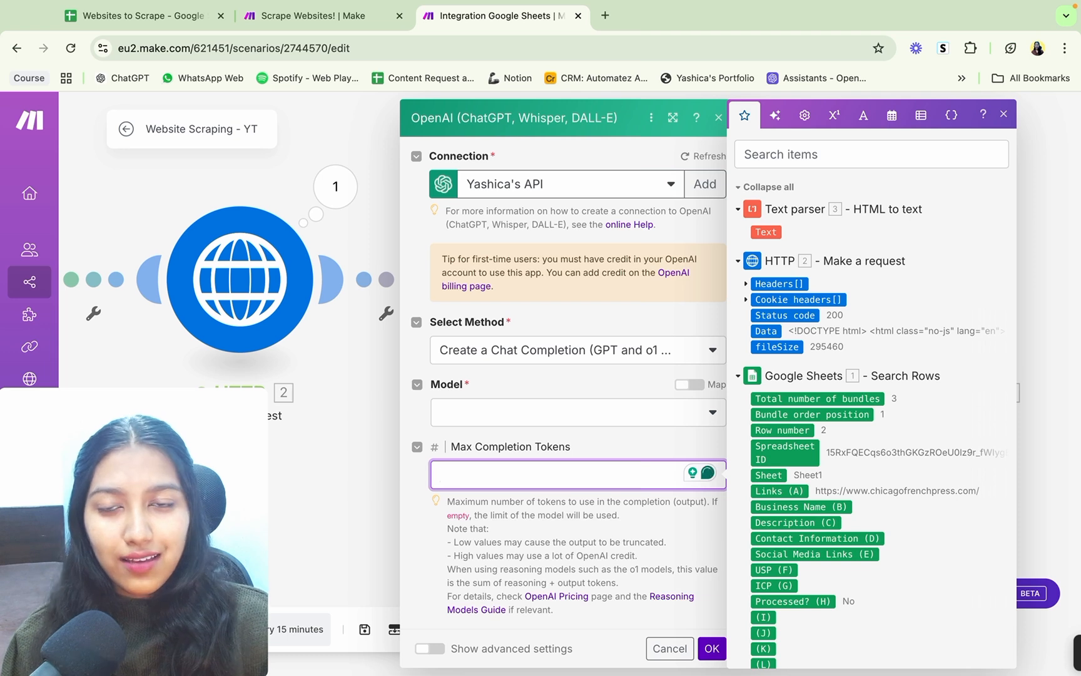
{"action": "left_click", "coordinate": [493, 416]}
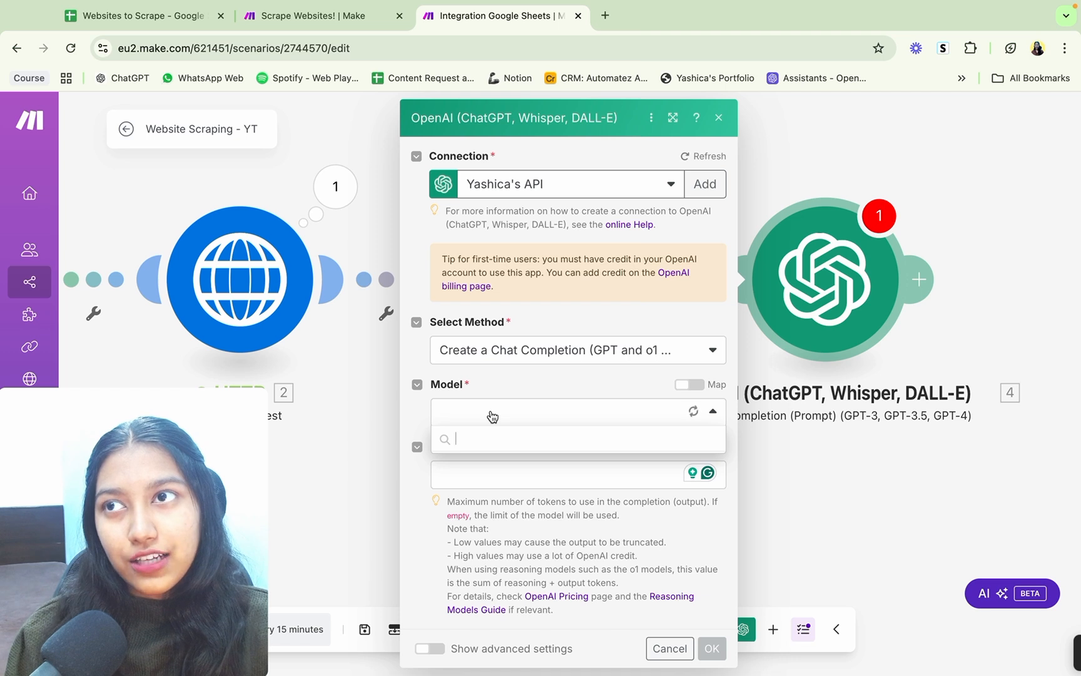
{"action": "scroll", "coordinate": [493, 532], "scroll_direction": "down", "scroll_amount": 3}
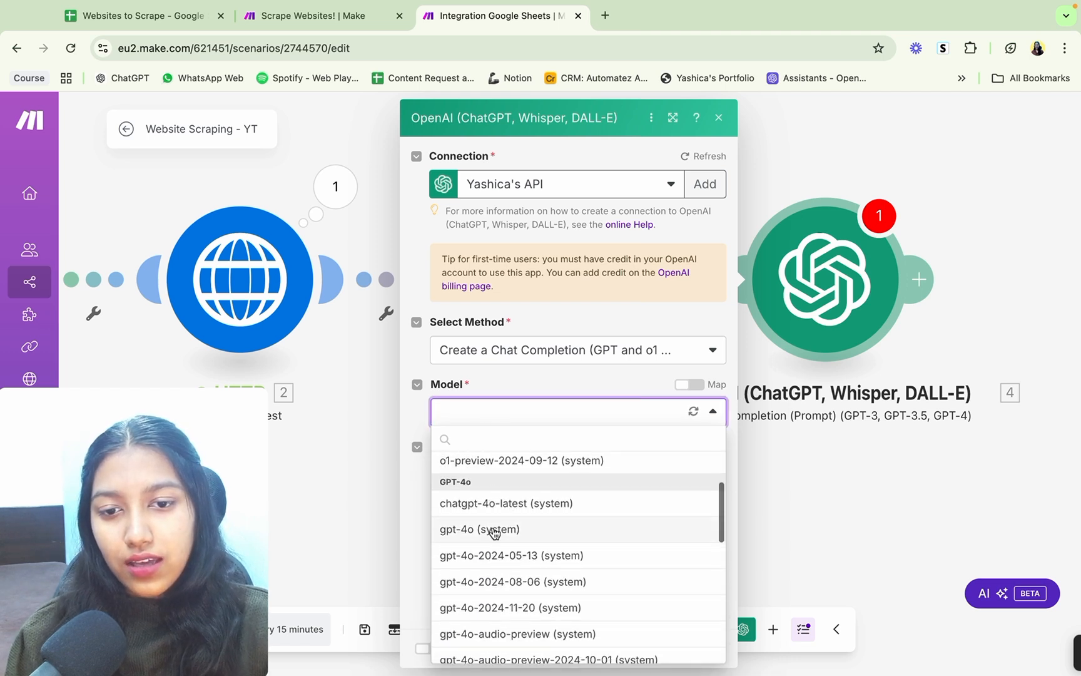
{"action": "left_click", "coordinate": [494, 531]}
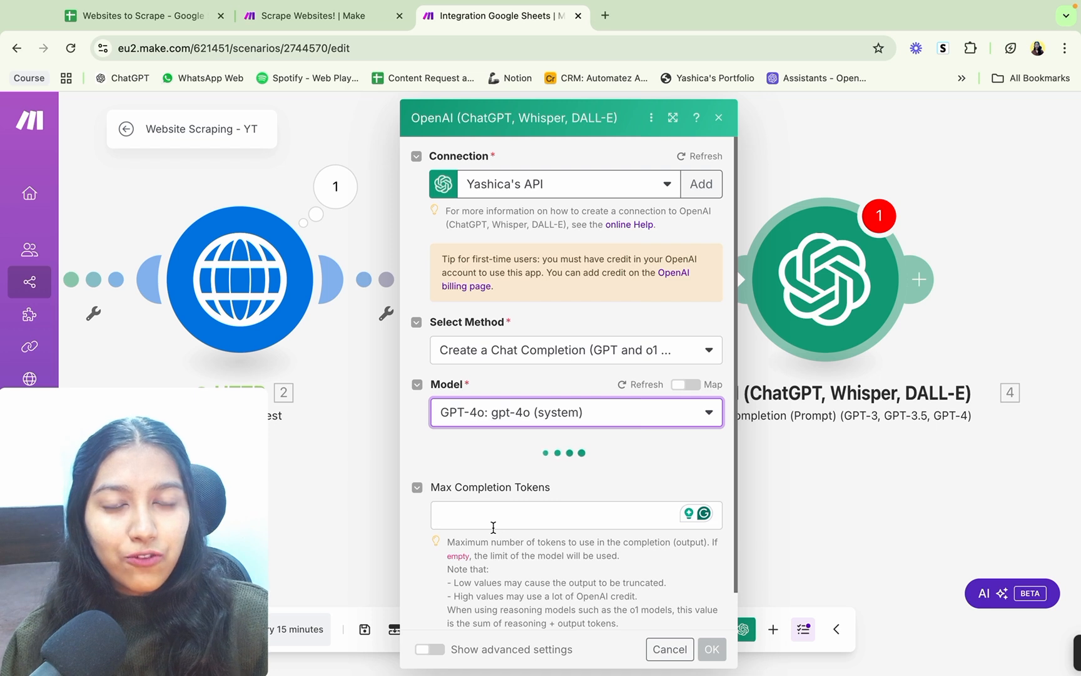
{"action": "left_click", "coordinate": [520, 413]}
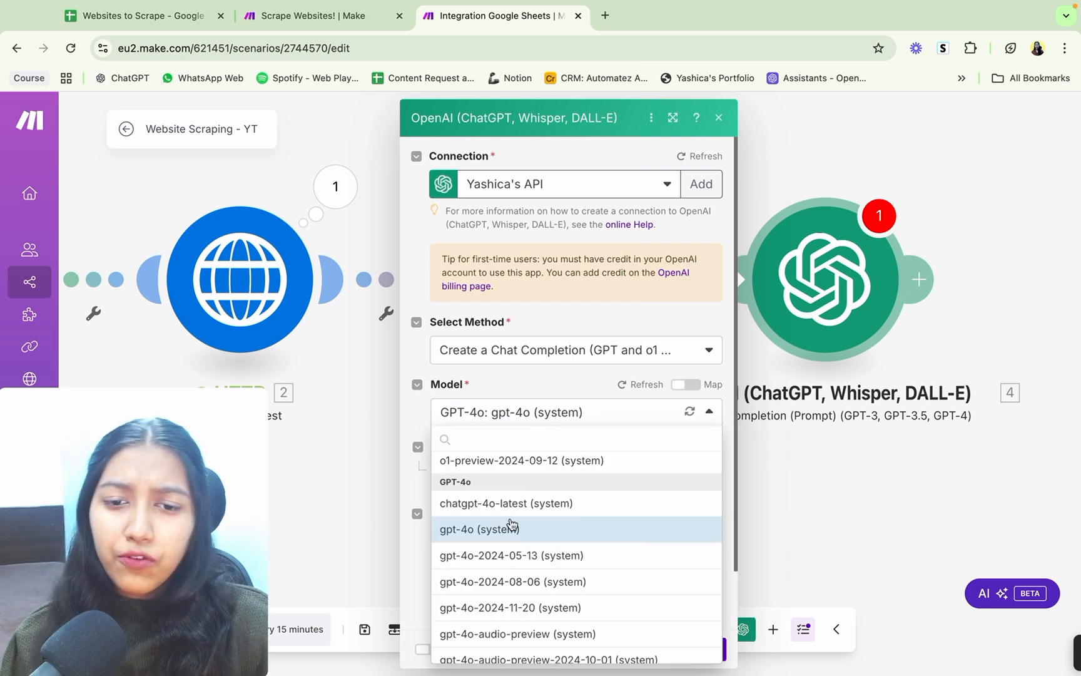
{"action": "scroll", "coordinate": [512, 526], "scroll_direction": "down", "scroll_amount": 4}
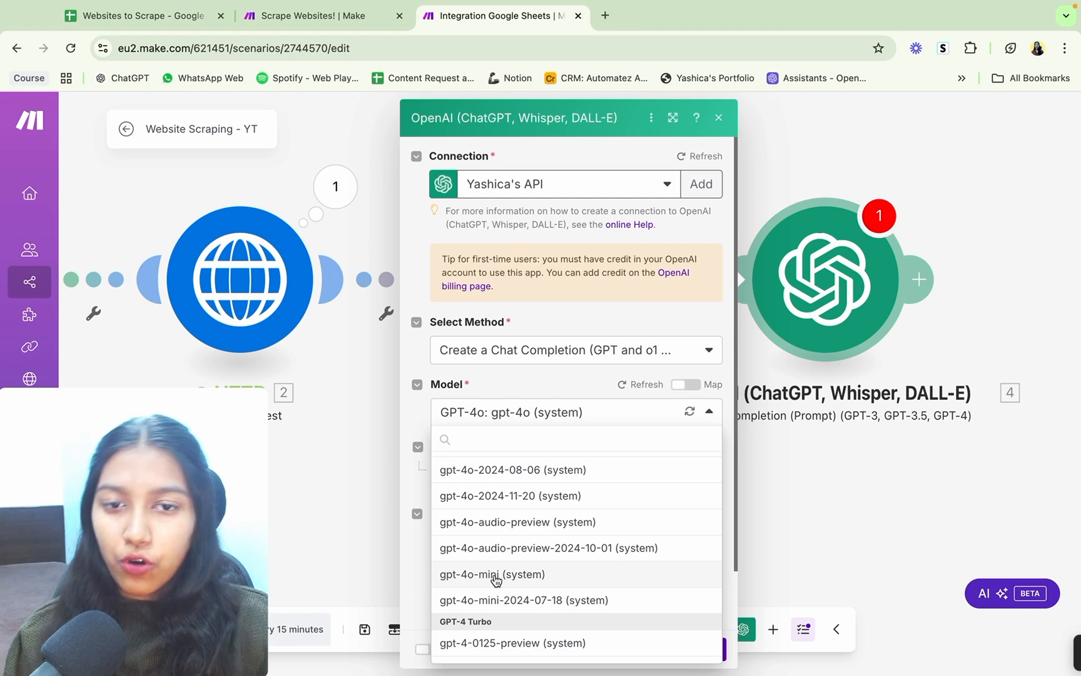
{"action": "left_click", "coordinate": [538, 393]}
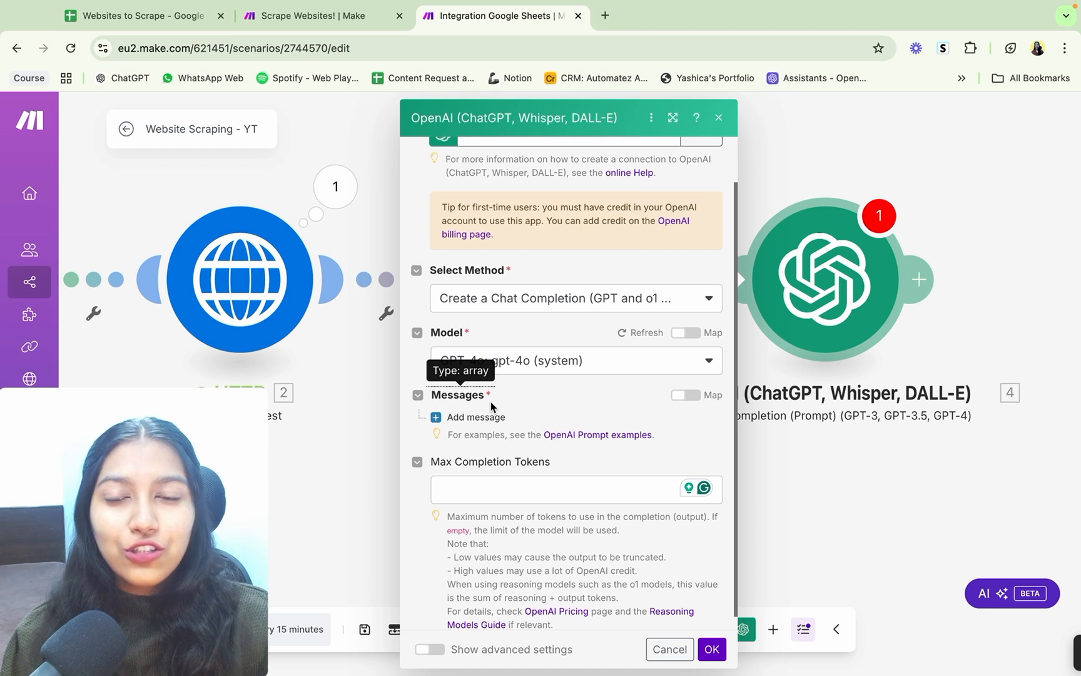
Step: Open ChatGPT in a new browser tab and switch back to the Website Scraping - YT scenario
{"action": "left_click", "coordinate": [605, 15]}
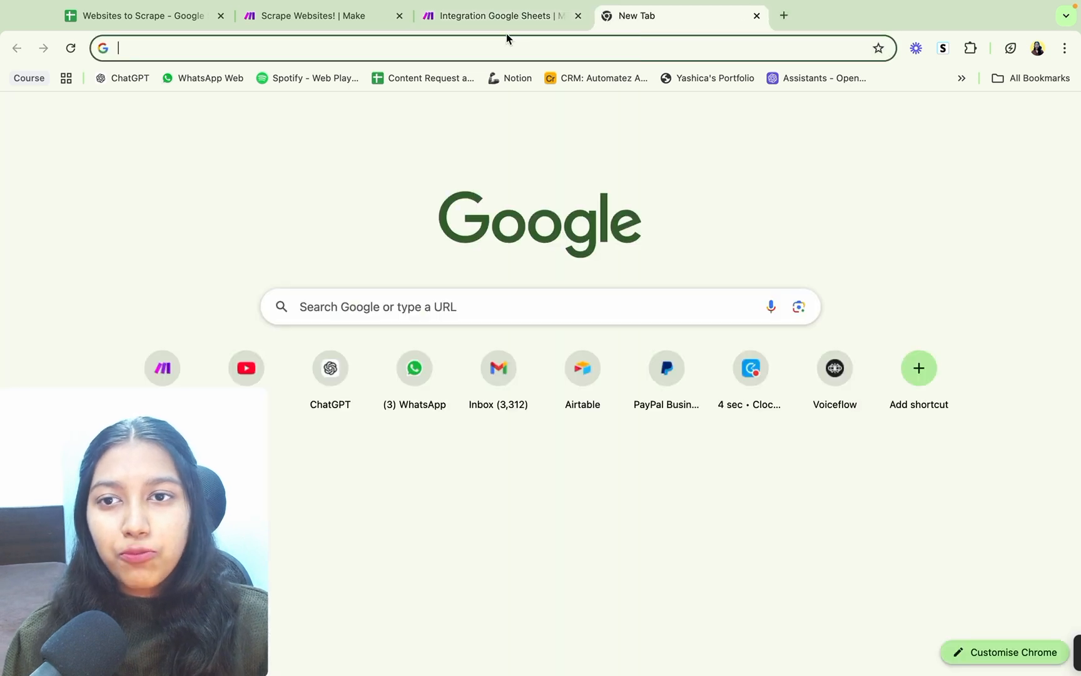
{"action": "left_click", "coordinate": [130, 79]}
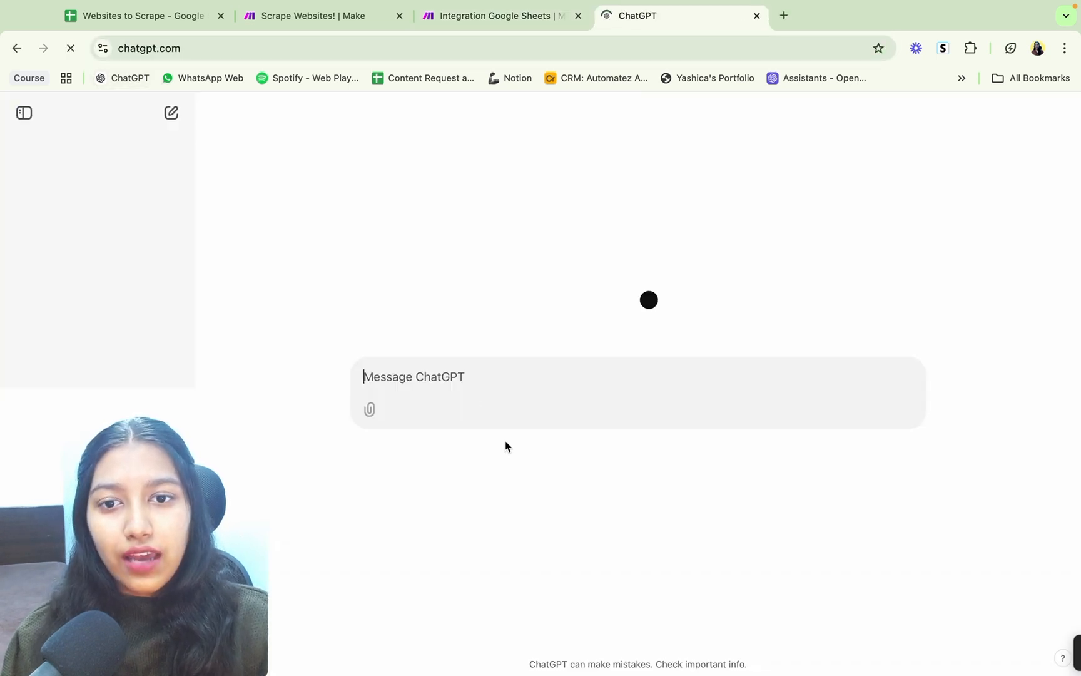
{"action": "left_click", "coordinate": [454, 14]}
Step: Add a first message to the OpenAI module with the System role and close the ChatGPT tab
{"action": "left_click", "coordinate": [487, 415]}
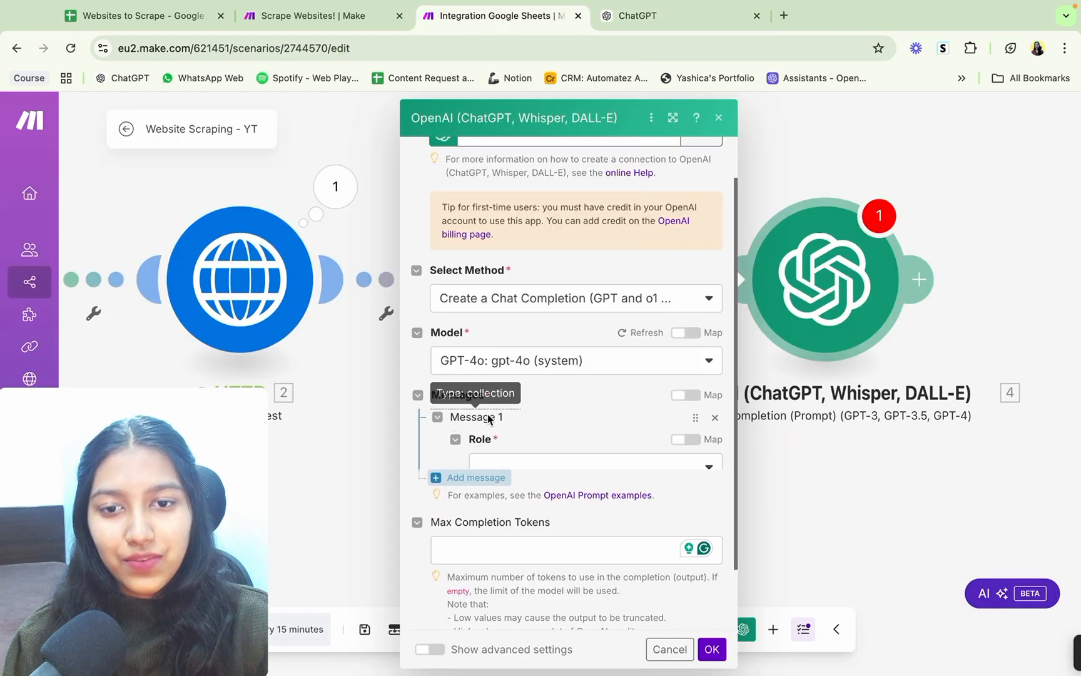
{"action": "scroll", "coordinate": [531, 430], "scroll_direction": "down", "scroll_amount": 2}
{"action": "left_click", "coordinate": [526, 425]}
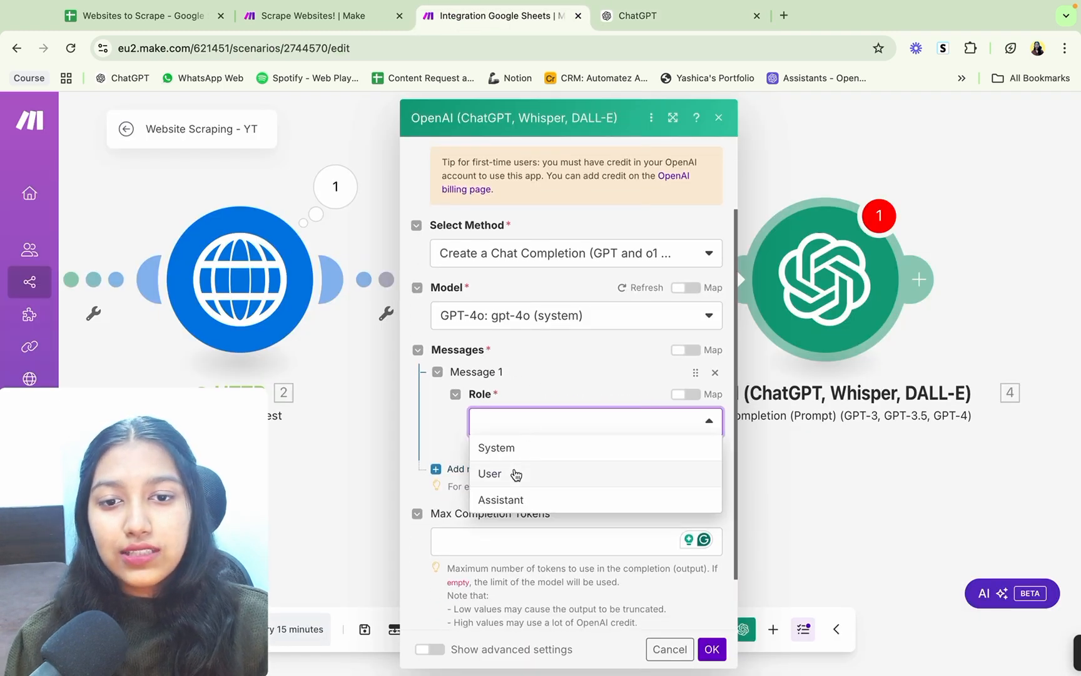
{"action": "left_click", "coordinate": [518, 450]}
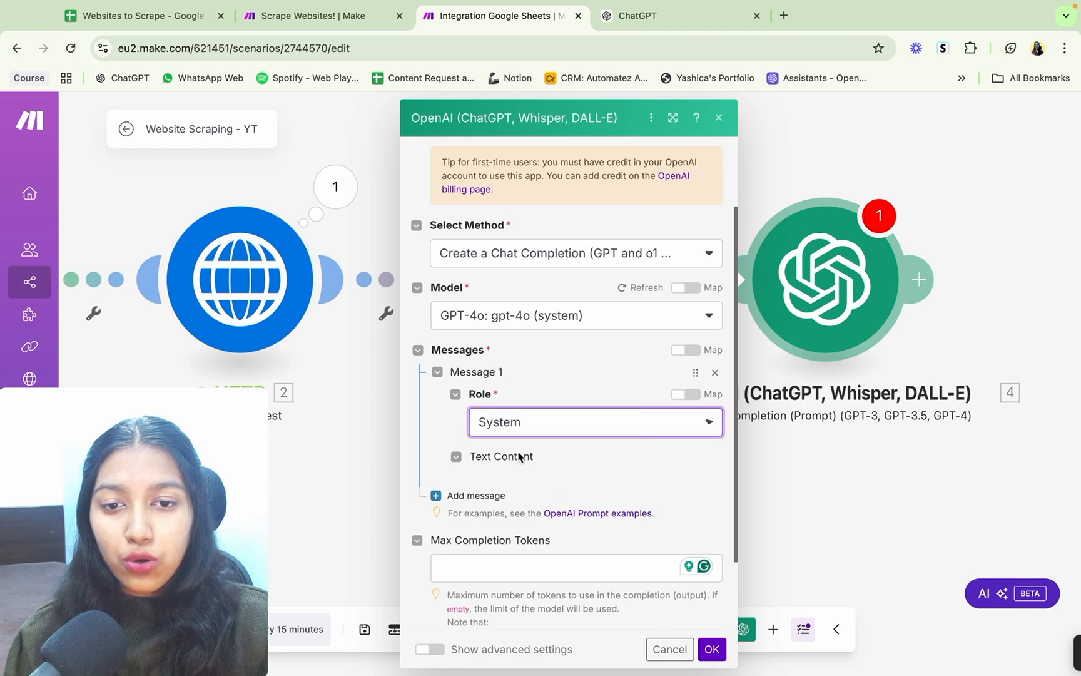
{"action": "left_click", "coordinate": [756, 16]}
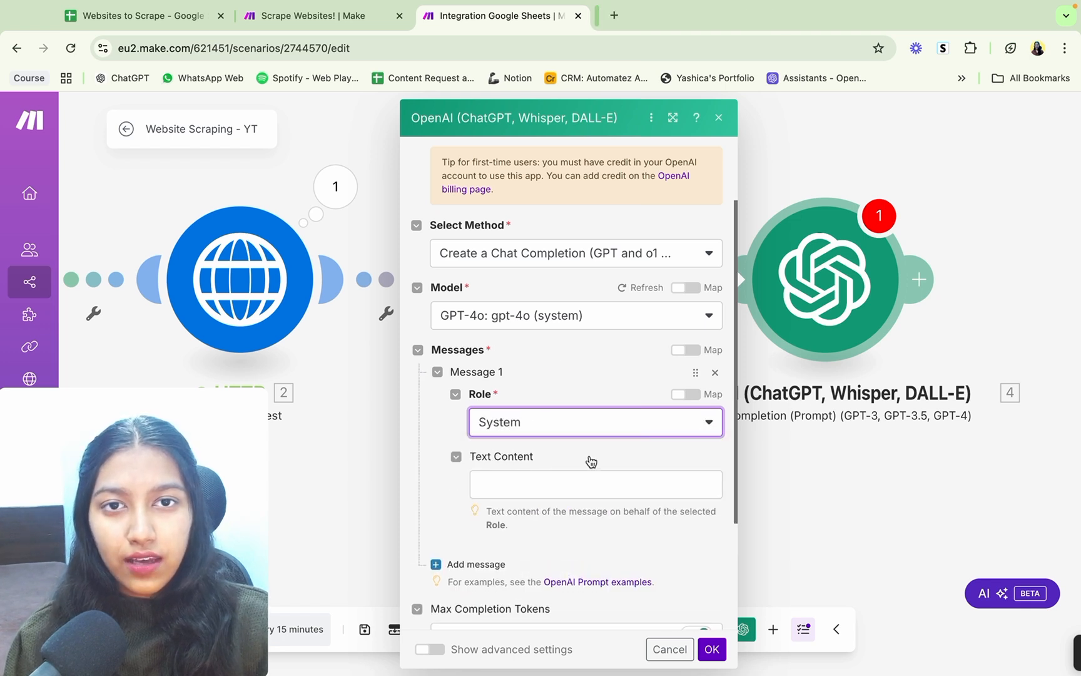
Step: Try the User role for Message 1 and set it back to System
{"action": "left_click", "coordinate": [552, 429]}
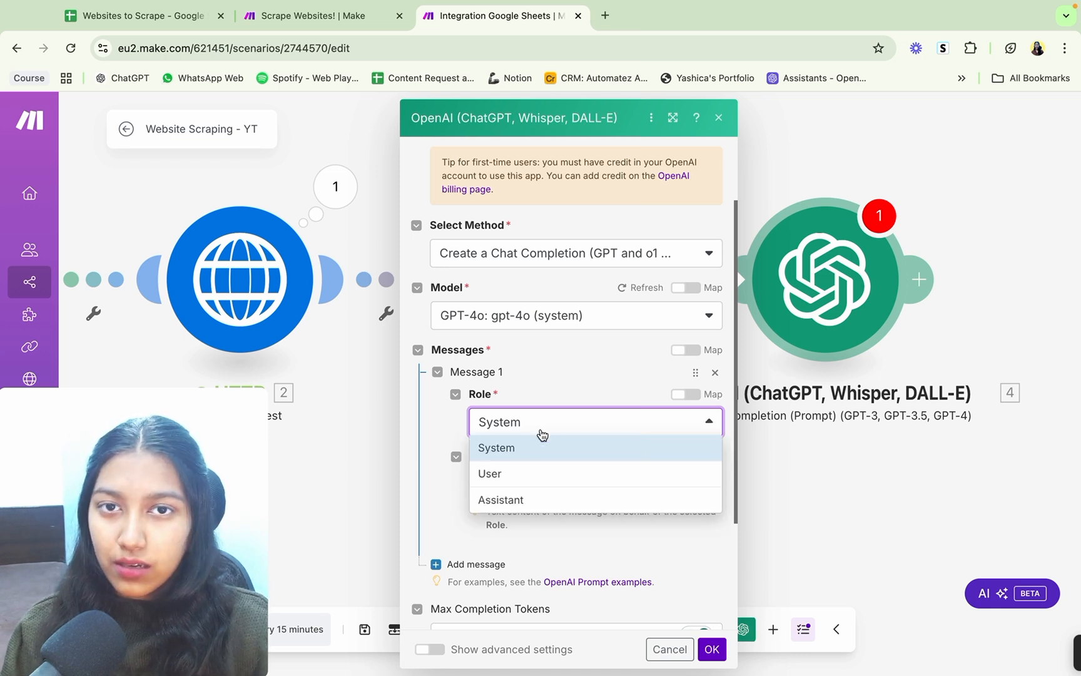
{"action": "left_click", "coordinate": [491, 474]}
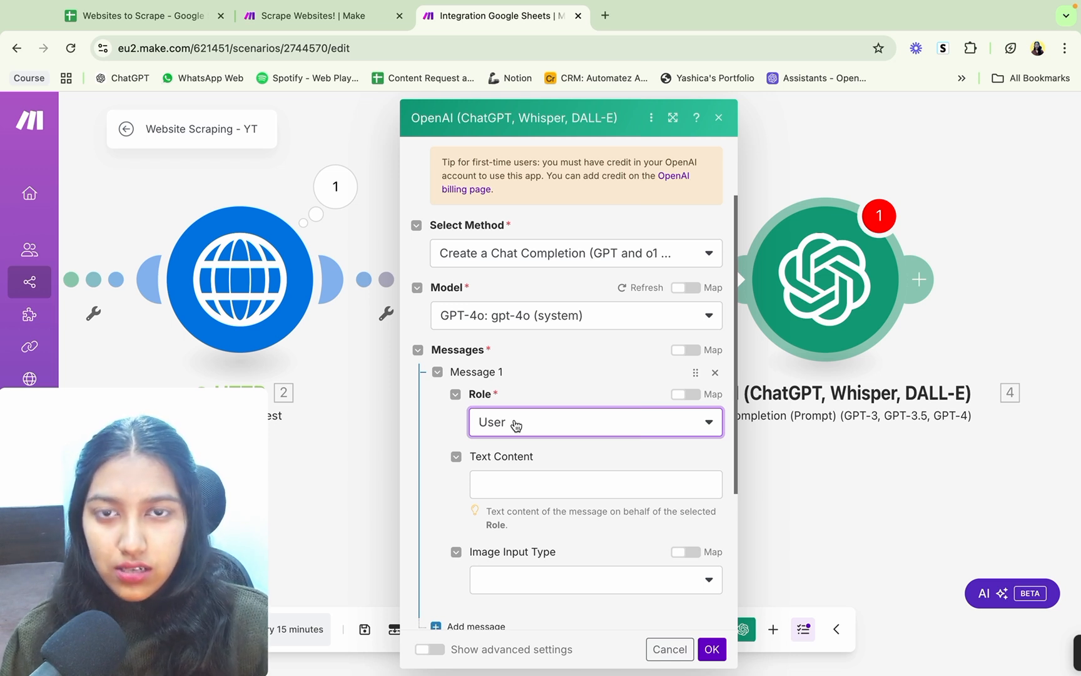
{"action": "left_click", "coordinate": [515, 426]}
{"action": "left_click", "coordinate": [515, 446]}
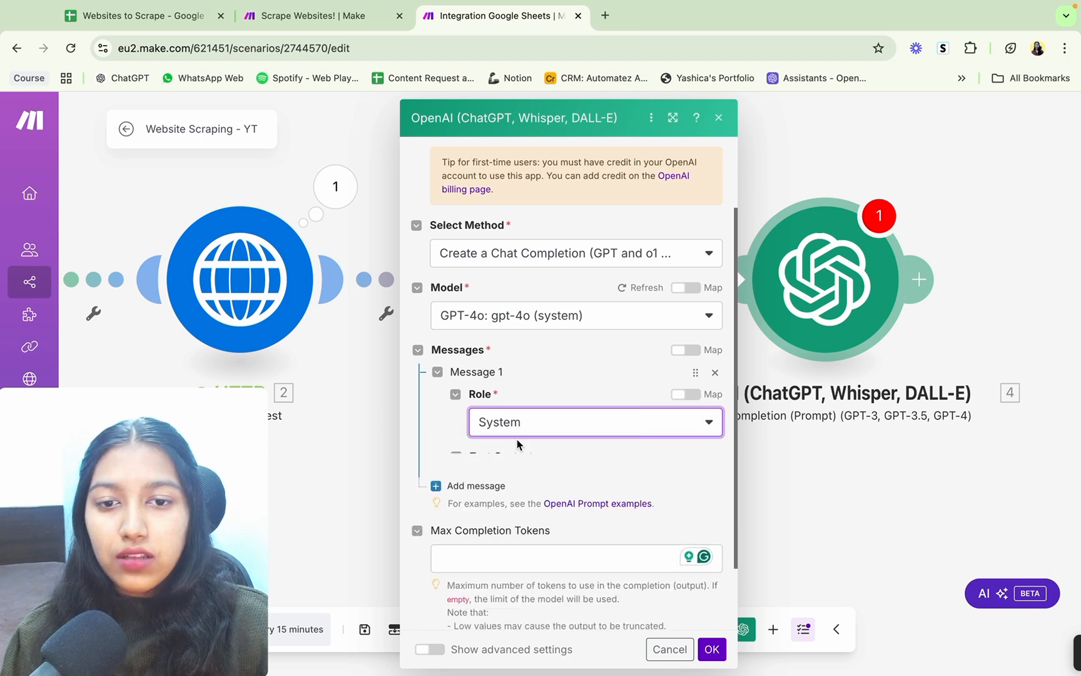
Step: Copy the system prompt from the OpenAI module of the Scrape Websites! scenario into Message 1's Text Content in the new scenario
{"action": "left_click", "coordinate": [515, 480]}
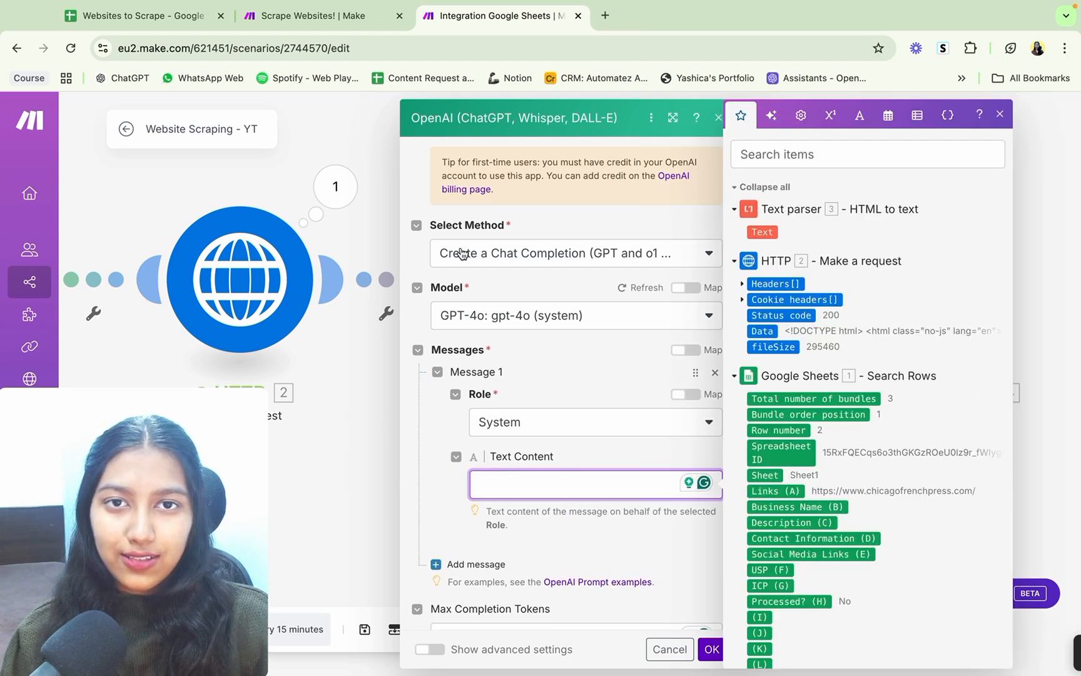
{"action": "left_click", "coordinate": [320, 17]}
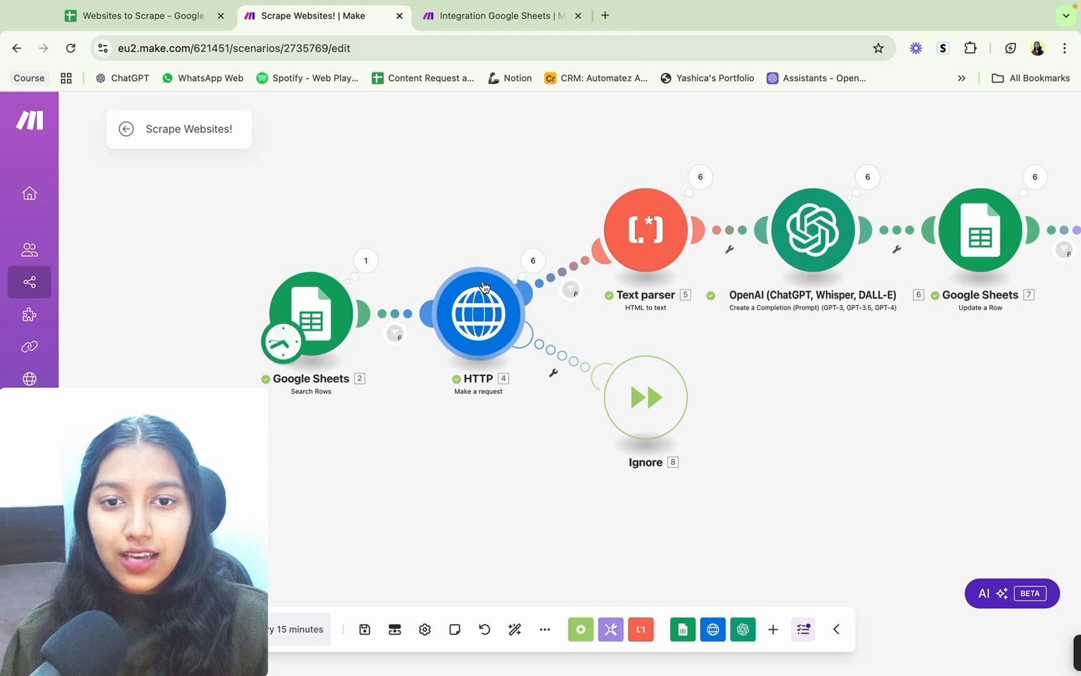
{"action": "left_click", "coordinate": [479, 313]}
{"action": "left_click", "coordinate": [465, 425]}
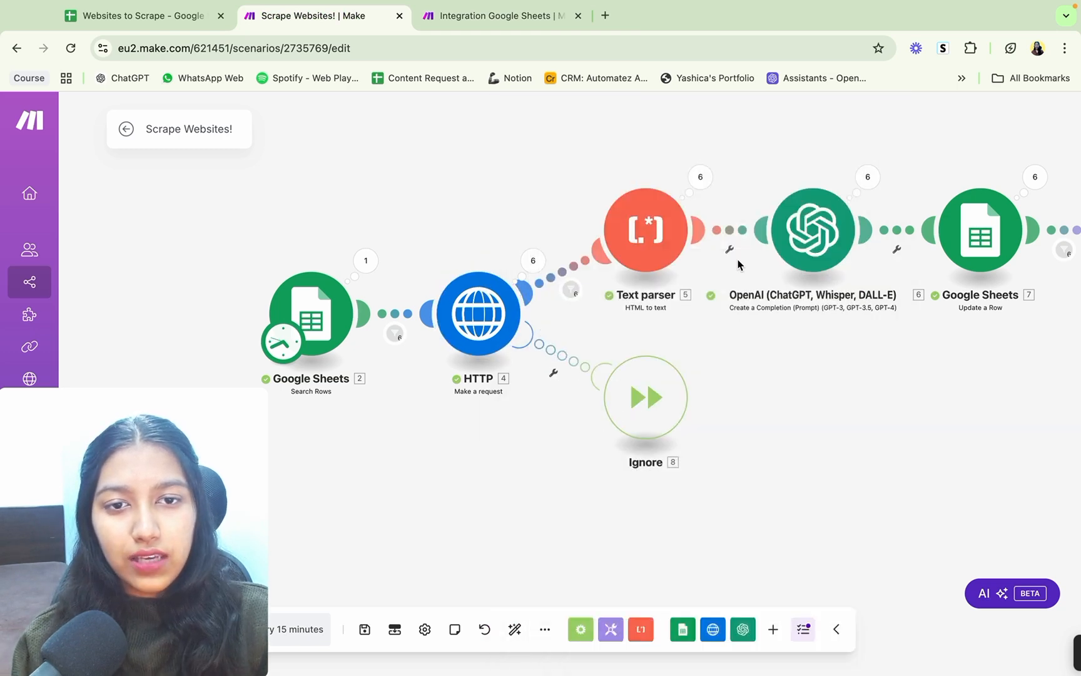
{"action": "left_click", "coordinate": [813, 229]}
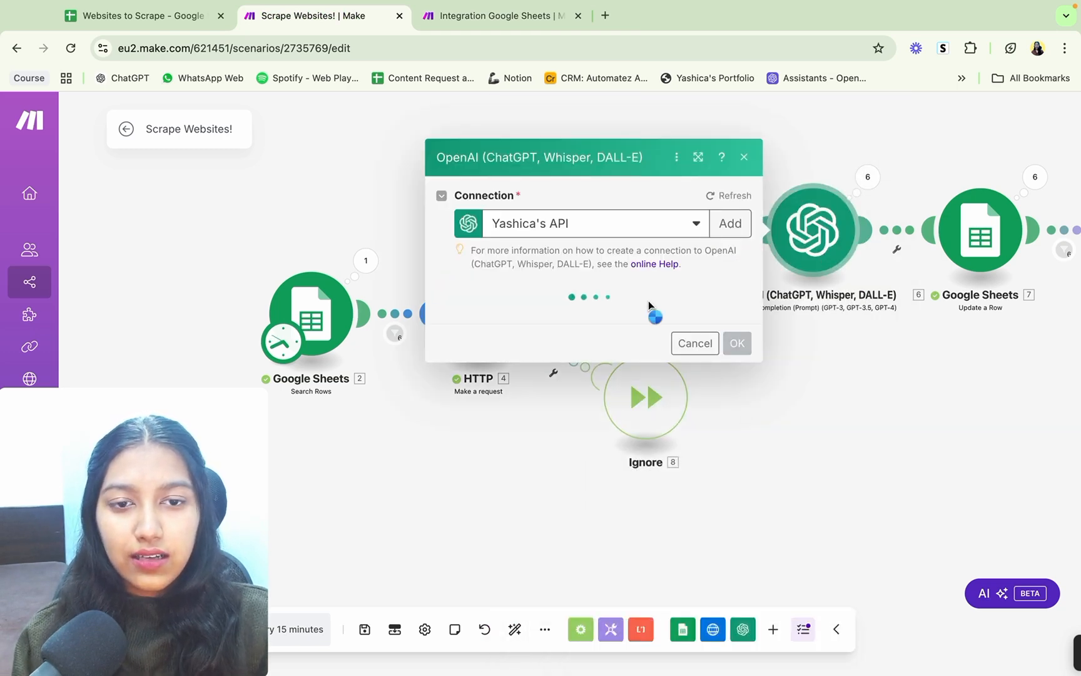
{"action": "scroll", "coordinate": [649, 301], "scroll_direction": "down", "scroll_amount": 2}
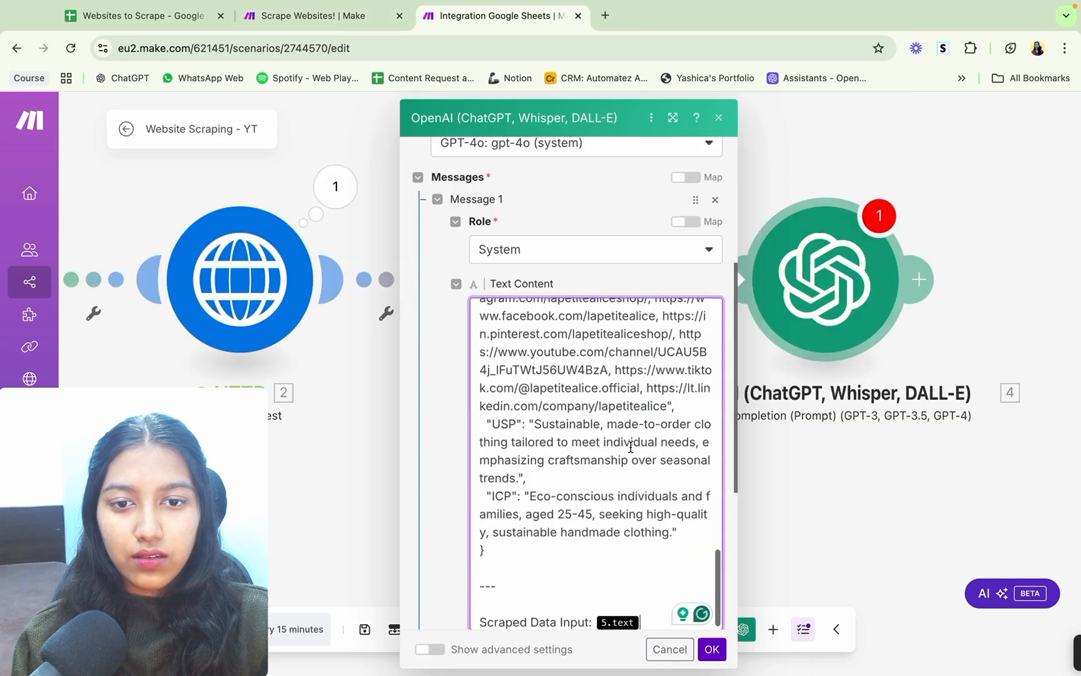
{"action": "scroll", "coordinate": [633, 408], "scroll_direction": "up", "scroll_amount": 15}
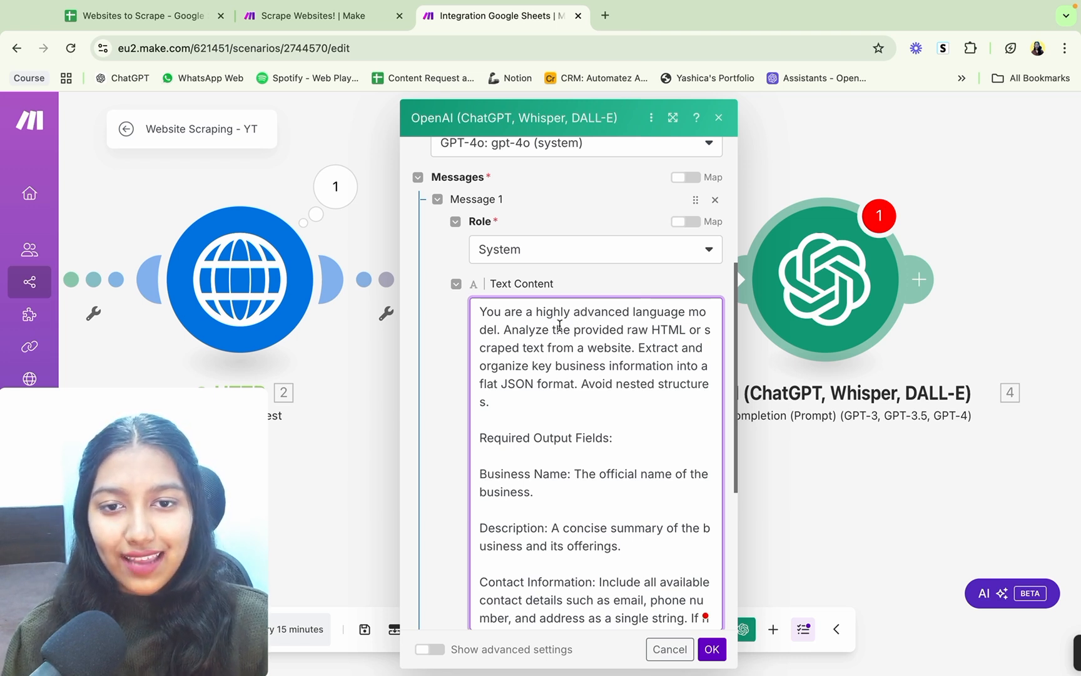
Step: Highlight the opening lines of Message 1's prompt to review its instructions, and clear the selection
{"action": "left_click_drag", "start_coordinate": [485, 313], "coordinate": [555, 330]}
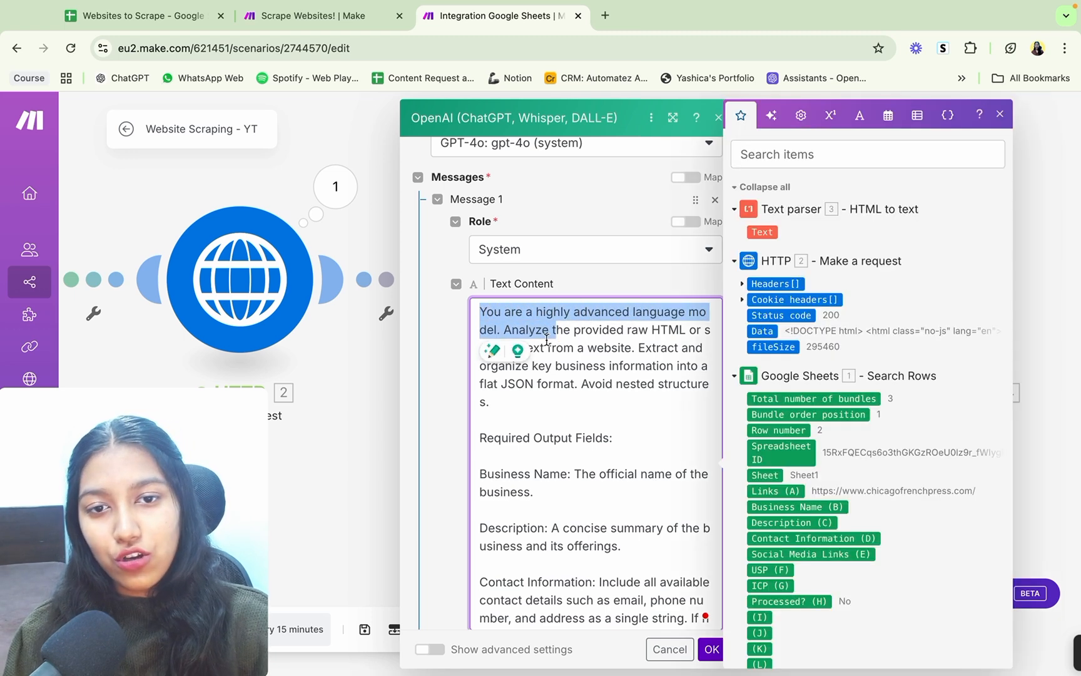
{"action": "left_click", "coordinate": [505, 328]}
{"action": "left_click", "coordinate": [624, 282]}
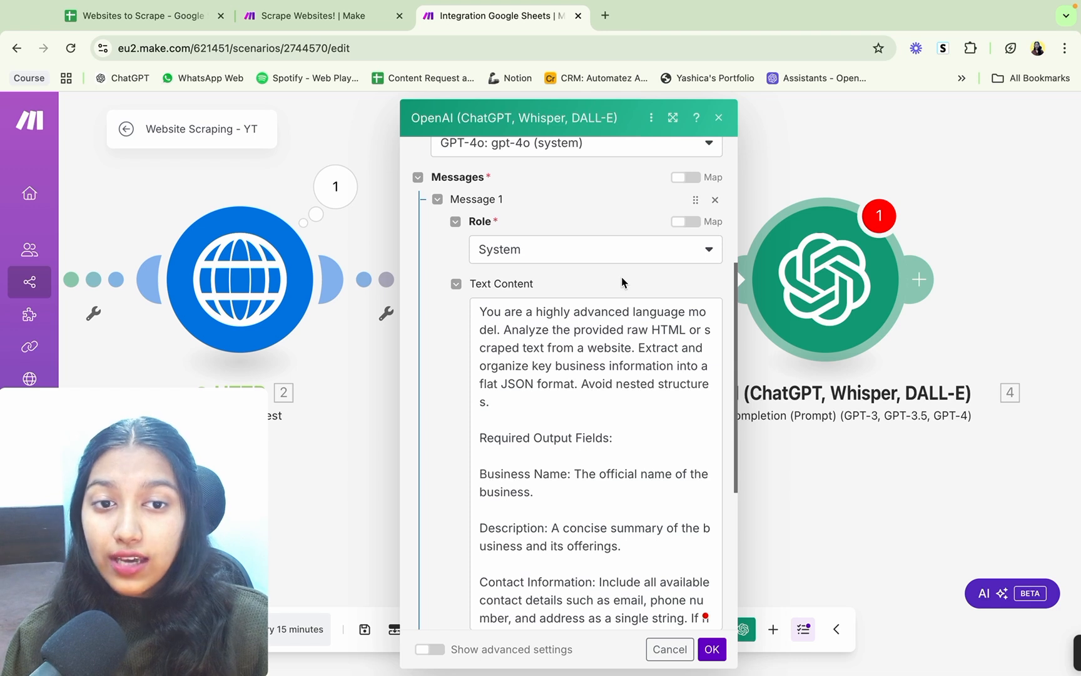
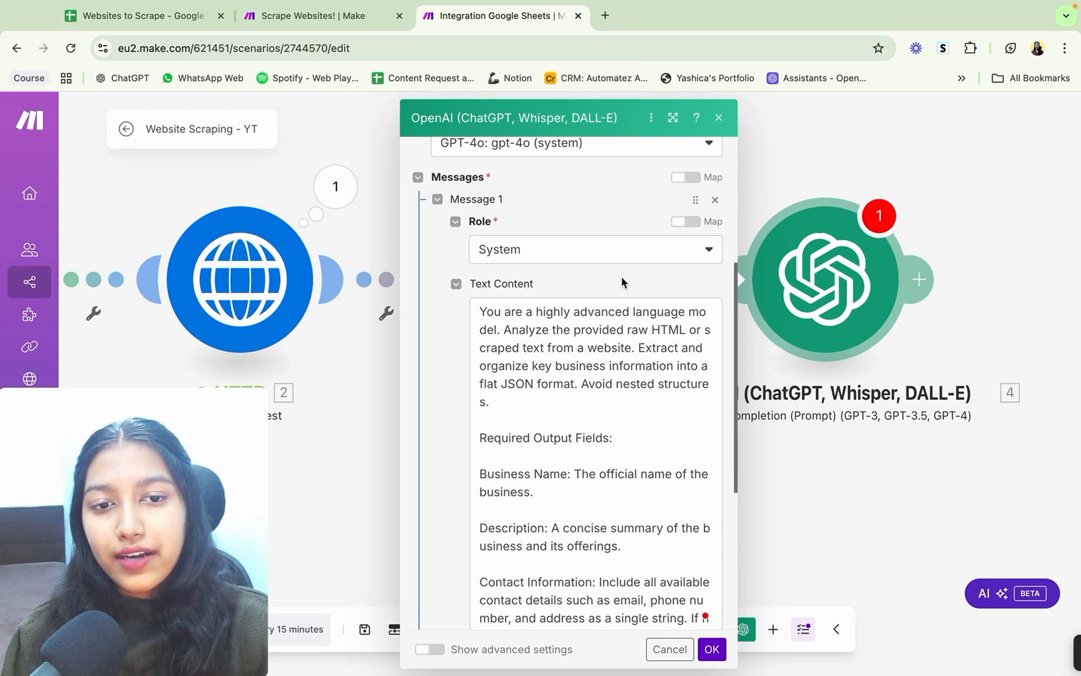
Step: Review Message 1's flat JSON instruction, the Required Output Fields heading and the Business Name definition in the system prompt
{"action": "scroll", "coordinate": [622, 276], "scroll_direction": "down", "scroll_amount": 1}
{"action": "left_click_drag", "start_coordinate": [500, 358], "coordinate": [576, 361]}
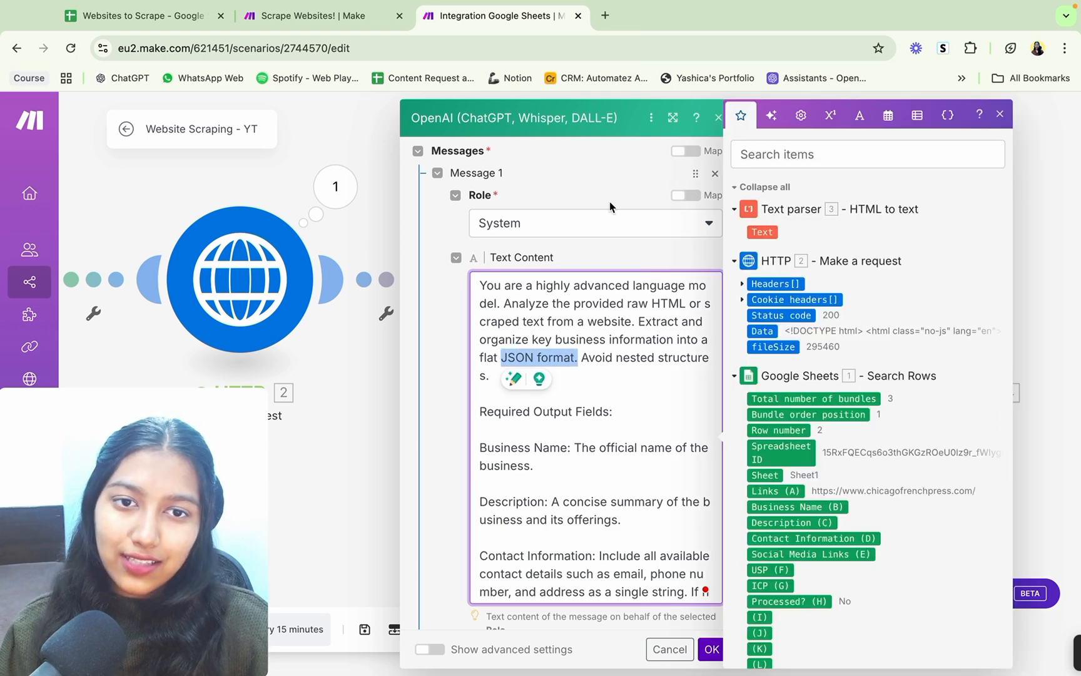
{"action": "left_click", "coordinate": [599, 265]}
{"action": "scroll", "coordinate": [589, 433], "scroll_direction": "down", "scroll_amount": 2}
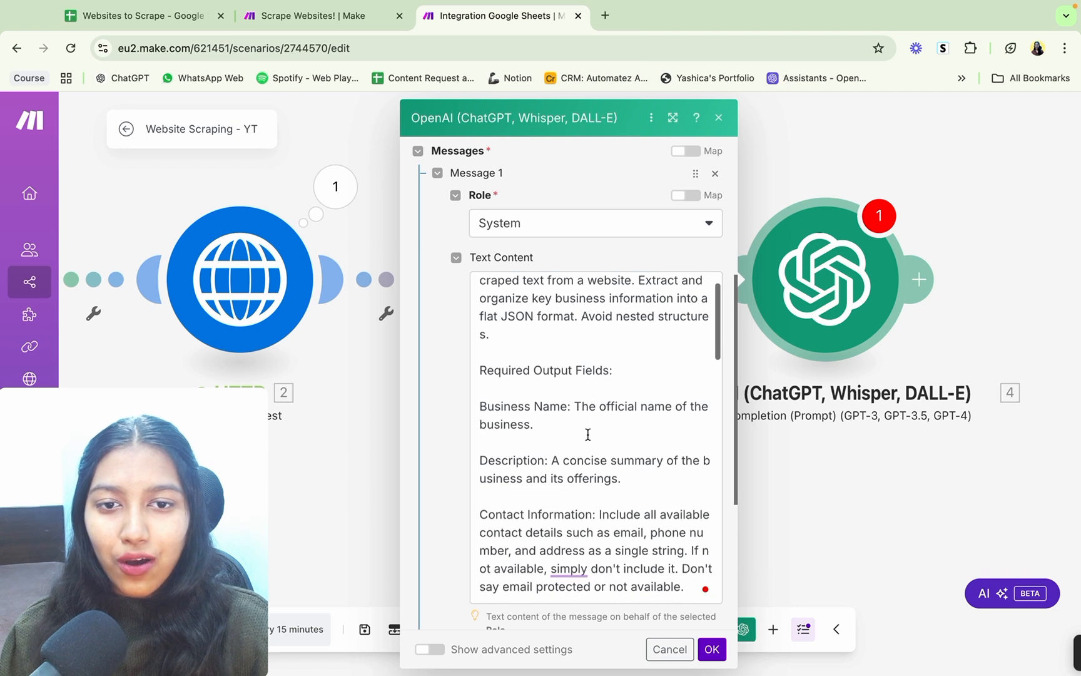
{"action": "scroll", "coordinate": [589, 434], "scroll_direction": "down", "scroll_amount": 1}
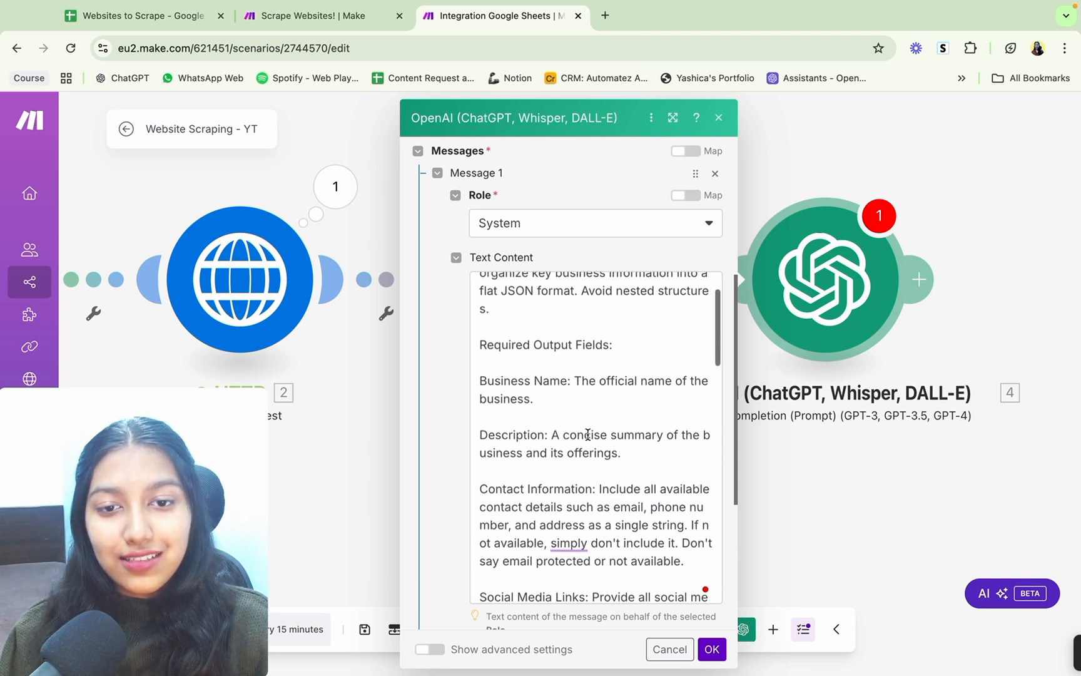
{"action": "left_click_drag", "start_coordinate": [478, 341], "coordinate": [620, 336]}
{"action": "left_click", "coordinate": [617, 330]}
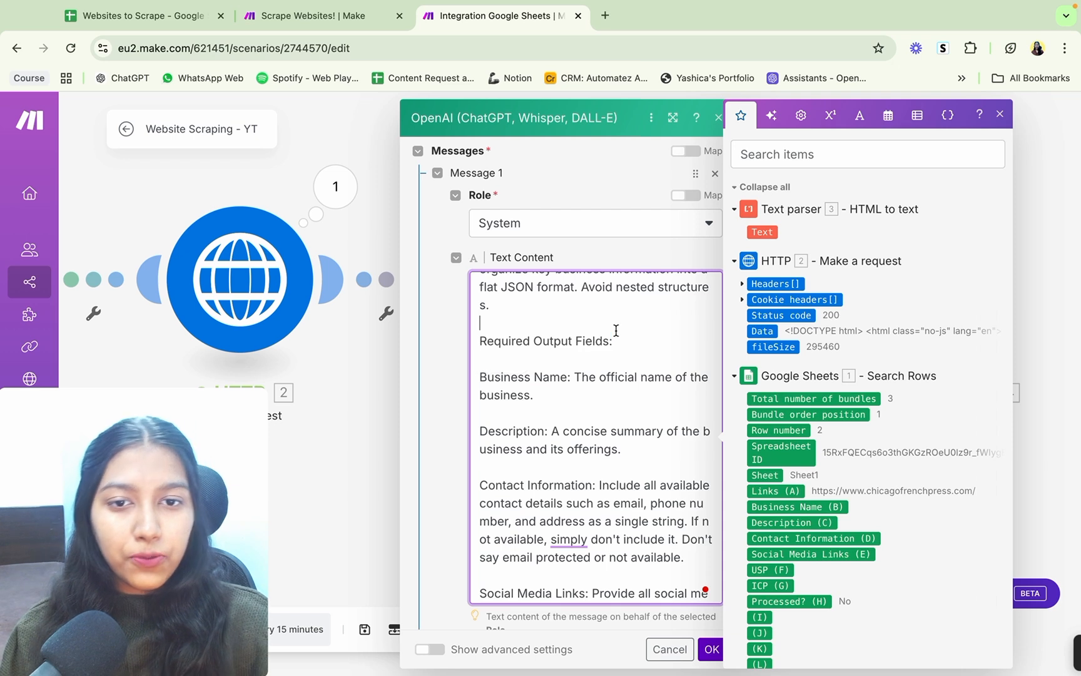
{"action": "scroll", "coordinate": [615, 331], "scroll_direction": "down", "scroll_amount": 2}
{"action": "left_click_drag", "start_coordinate": [483, 342], "coordinate": [625, 363]}
{"action": "left_click", "coordinate": [625, 363]}
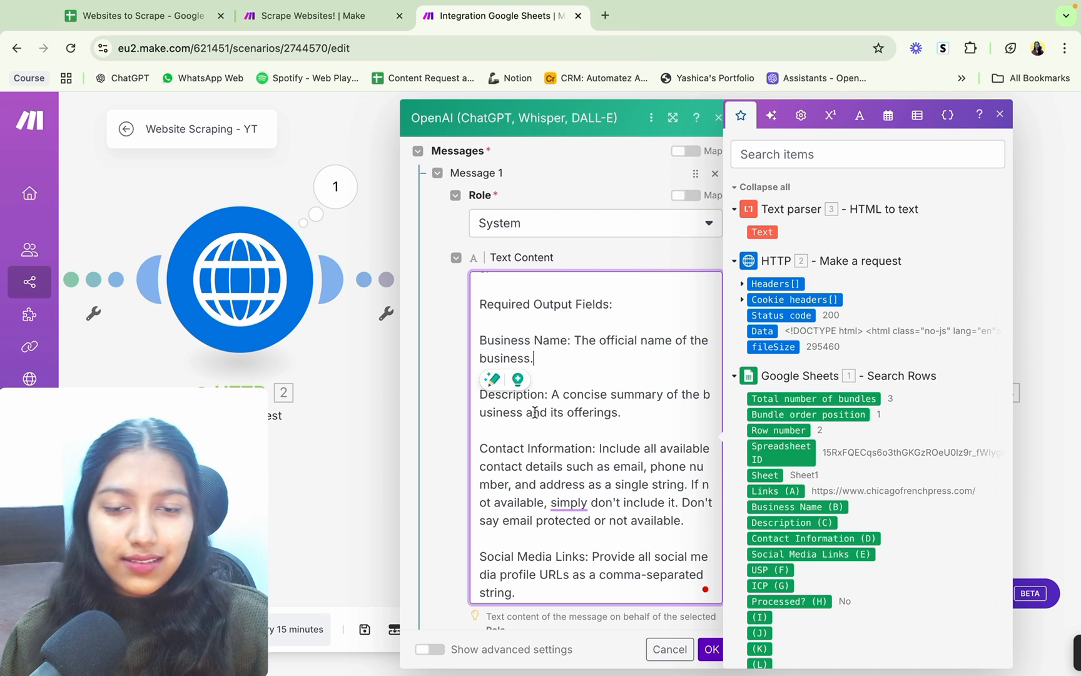
Step: Review the prompt's Description, Contact Information, Social Media Links, USP and ICP field definitions
{"action": "left_click_drag", "start_coordinate": [481, 394], "coordinate": [659, 408]}
{"action": "scroll", "coordinate": [486, 399], "scroll_direction": "down", "scroll_amount": 2}
{"action": "left_click_drag", "start_coordinate": [480, 387], "coordinate": [686, 459]}
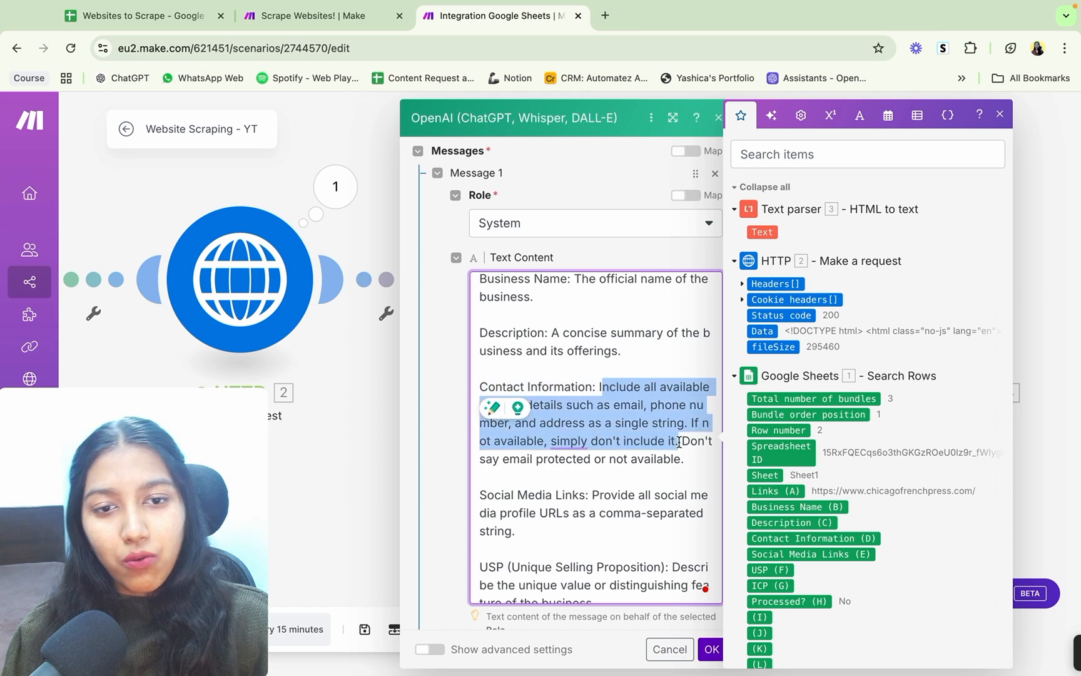
{"action": "scroll", "coordinate": [626, 488], "scroll_direction": "down", "scroll_amount": 5}
{"action": "left_click_drag", "start_coordinate": [501, 362], "coordinate": [572, 360]}
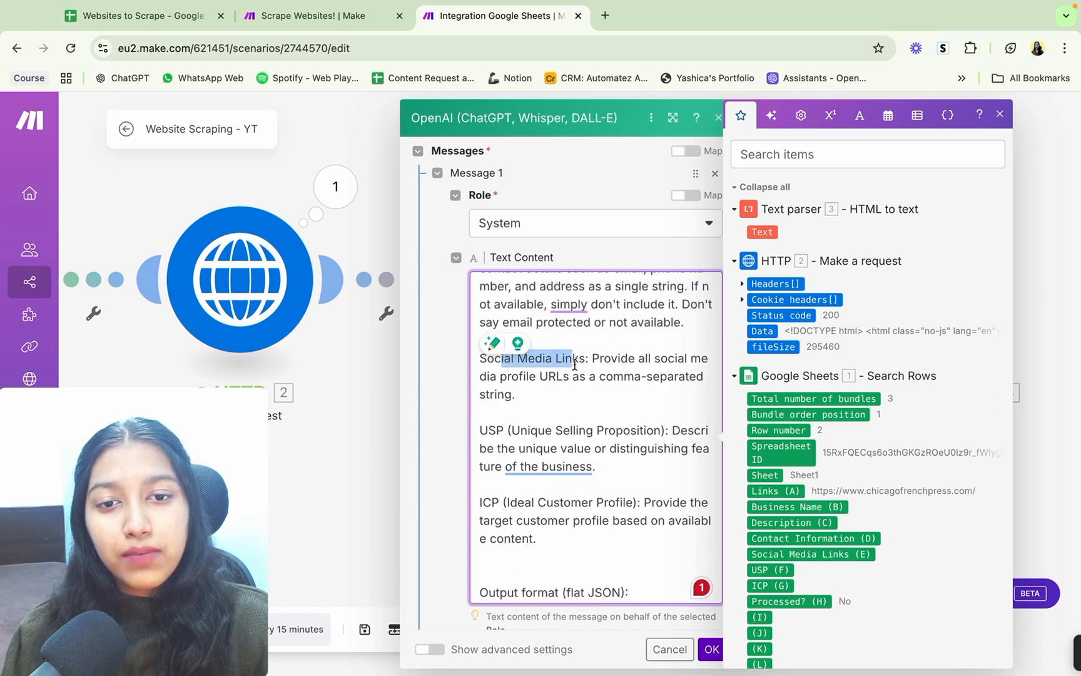
{"action": "left_click_drag", "start_coordinate": [480, 430], "coordinate": [658, 430]}
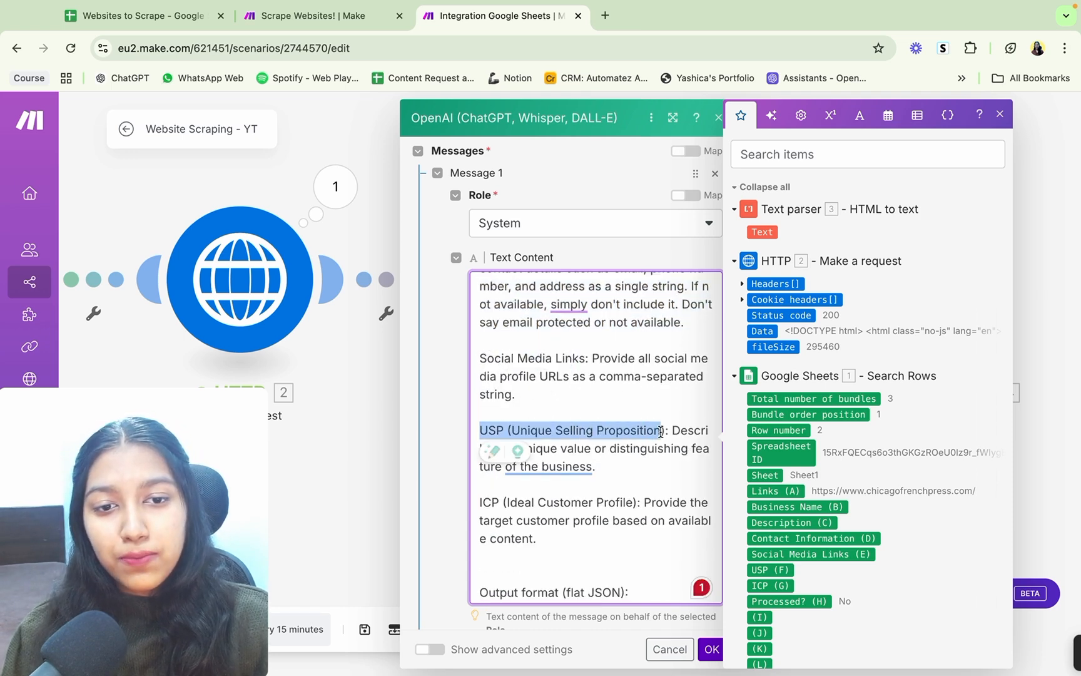
{"action": "scroll", "coordinate": [661, 432], "scroll_direction": "down", "scroll_amount": 3}
{"action": "left_click_drag", "start_coordinate": [487, 405], "coordinate": [658, 405]}
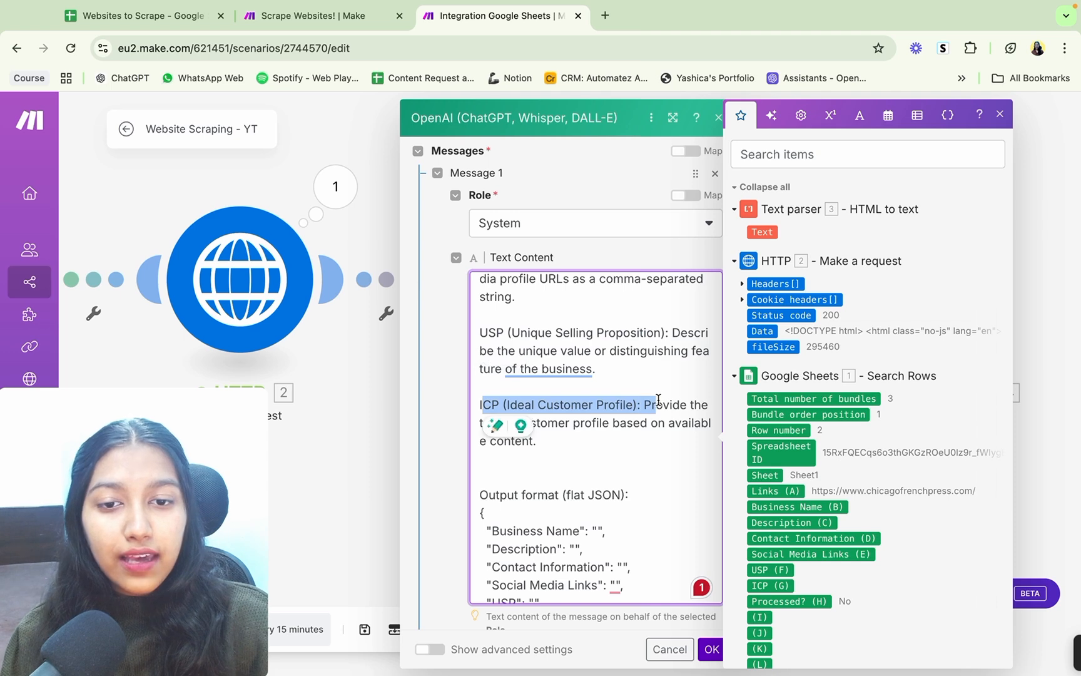
{"action": "scroll", "coordinate": [658, 403], "scroll_direction": "down", "scroll_amount": 1}
{"action": "scroll", "coordinate": [659, 399], "scroll_direction": "up", "scroll_amount": 5}
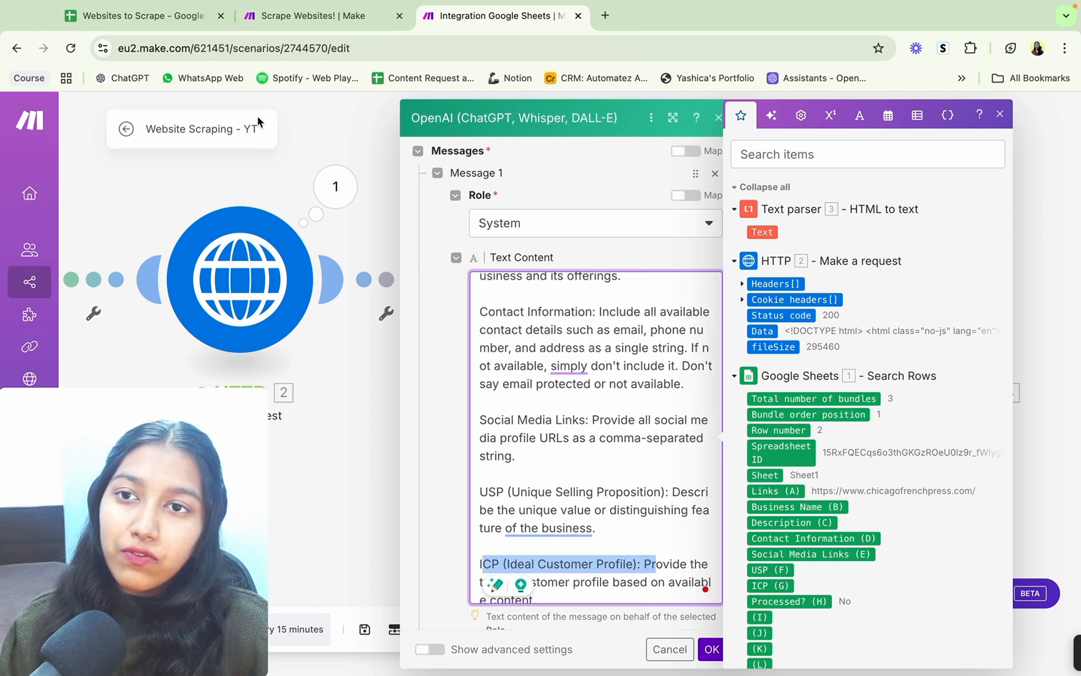
Step: Check the column headers in the Websites to Scrape Google Sheet and return to the Website Scraping - YT scenario in Make
{"action": "left_click", "coordinate": [172, 14]}
{"action": "scroll", "coordinate": [449, 253], "scroll_direction": "left", "scroll_amount": 5}
{"action": "left_click", "coordinate": [378, 219]}
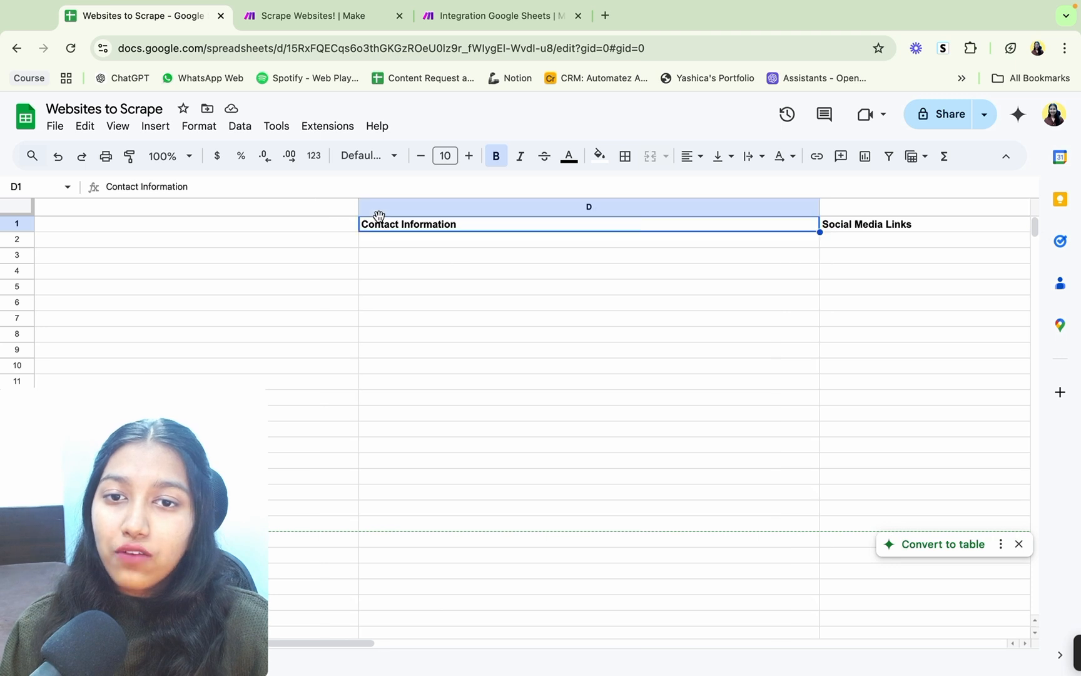
{"action": "left_click", "coordinate": [299, 242]}
{"action": "scroll", "coordinate": [299, 243], "scroll_direction": "left", "scroll_amount": 3}
{"action": "scroll", "coordinate": [299, 243], "scroll_direction": "left", "scroll_amount": 5}
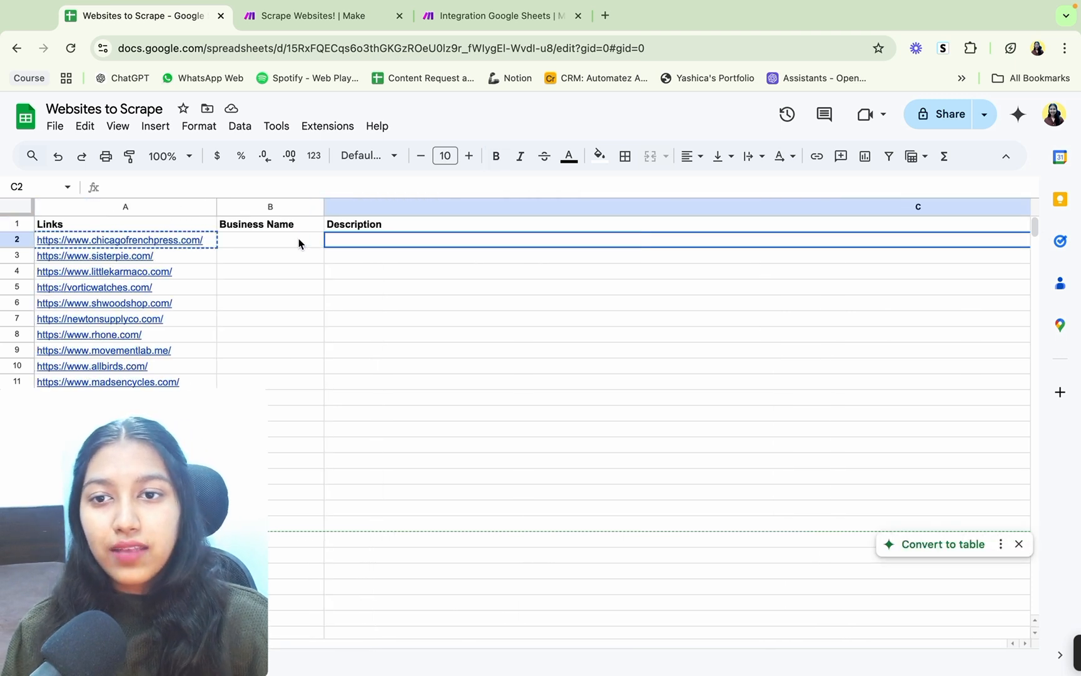
{"action": "left_click", "coordinate": [453, 16]}
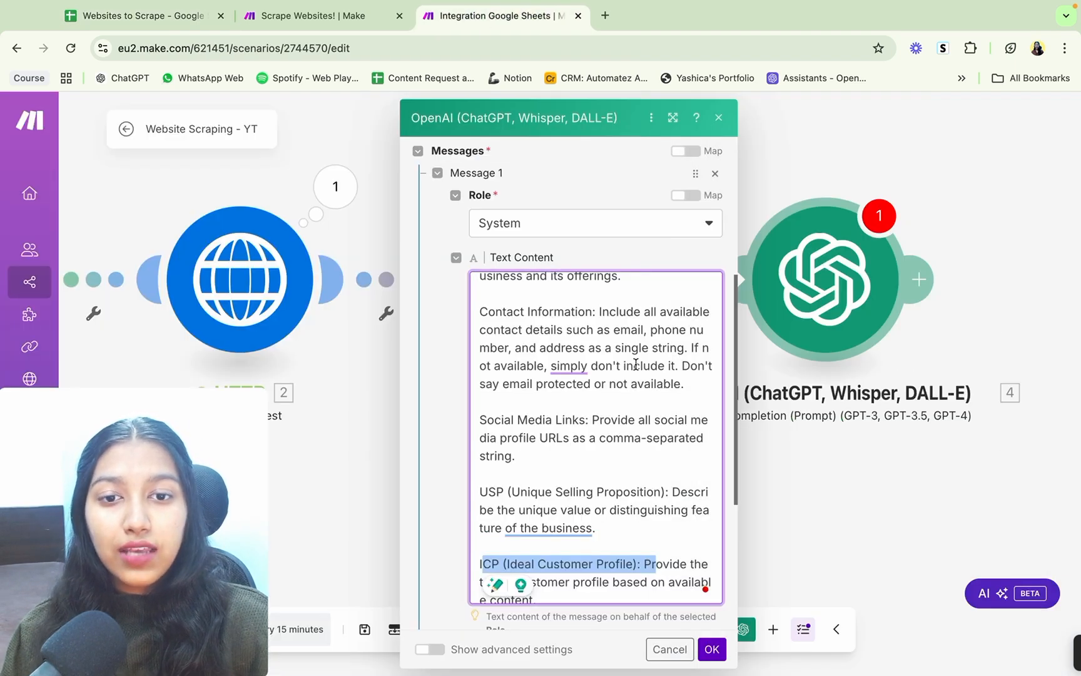
Step: Reread the output field definitions in Message 1's prompt, highlighting the USP (Unique Selling Proposition) definition
{"action": "scroll", "coordinate": [641, 390], "scroll_direction": "down", "scroll_amount": 1}
{"action": "scroll", "coordinate": [641, 390], "scroll_direction": "down", "scroll_amount": 2}
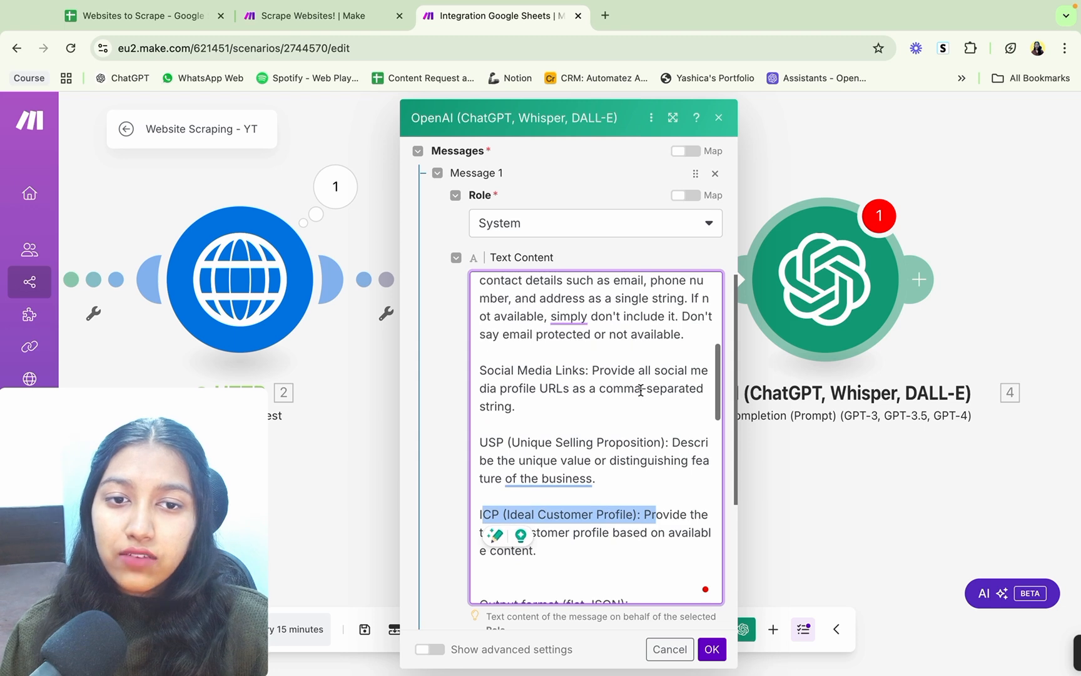
{"action": "scroll", "coordinate": [641, 390], "scroll_direction": "up", "scroll_amount": 3}
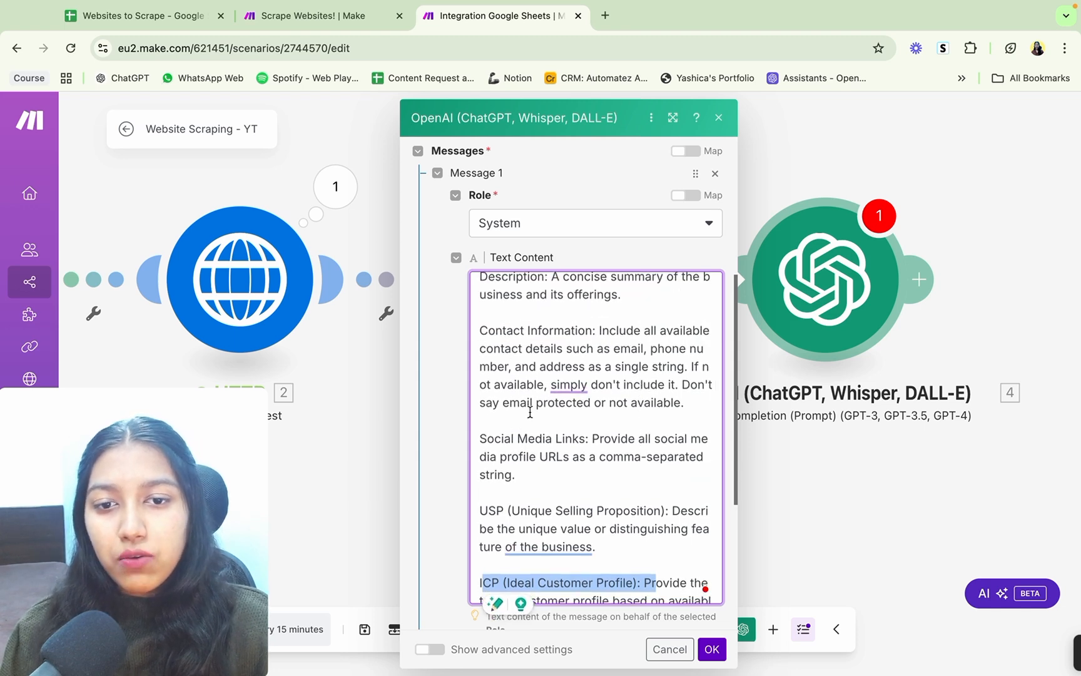
{"action": "scroll", "coordinate": [530, 412], "scroll_direction": "down", "scroll_amount": 2}
{"action": "left_click_drag", "start_coordinate": [603, 491], "coordinate": [480, 457]}
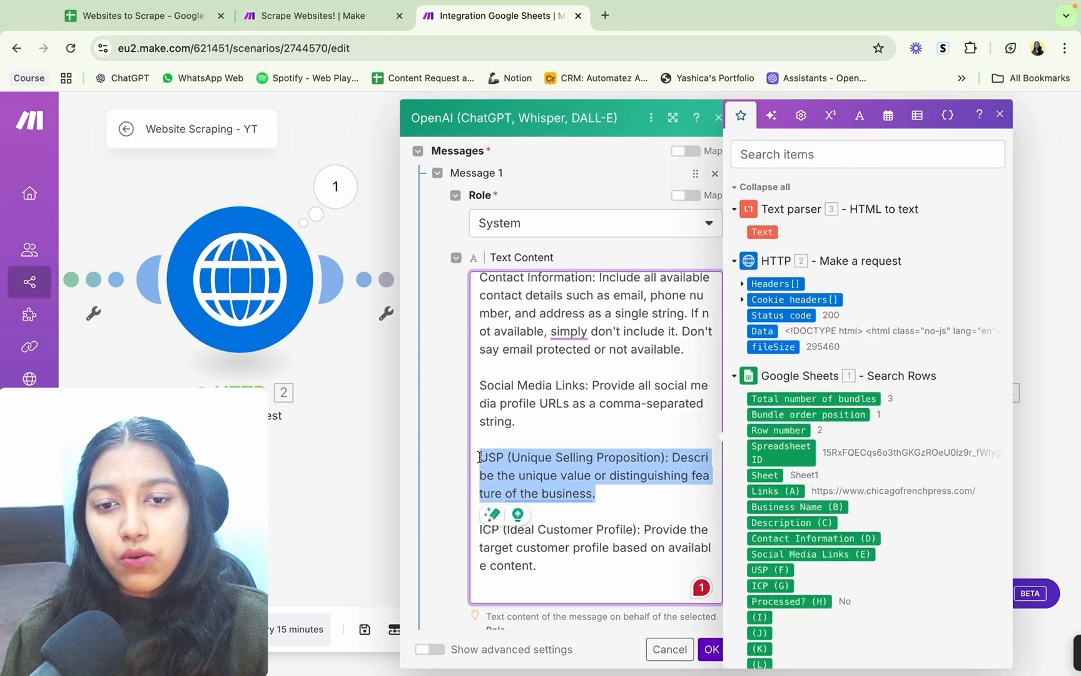
{"action": "left_click", "coordinate": [527, 420]}
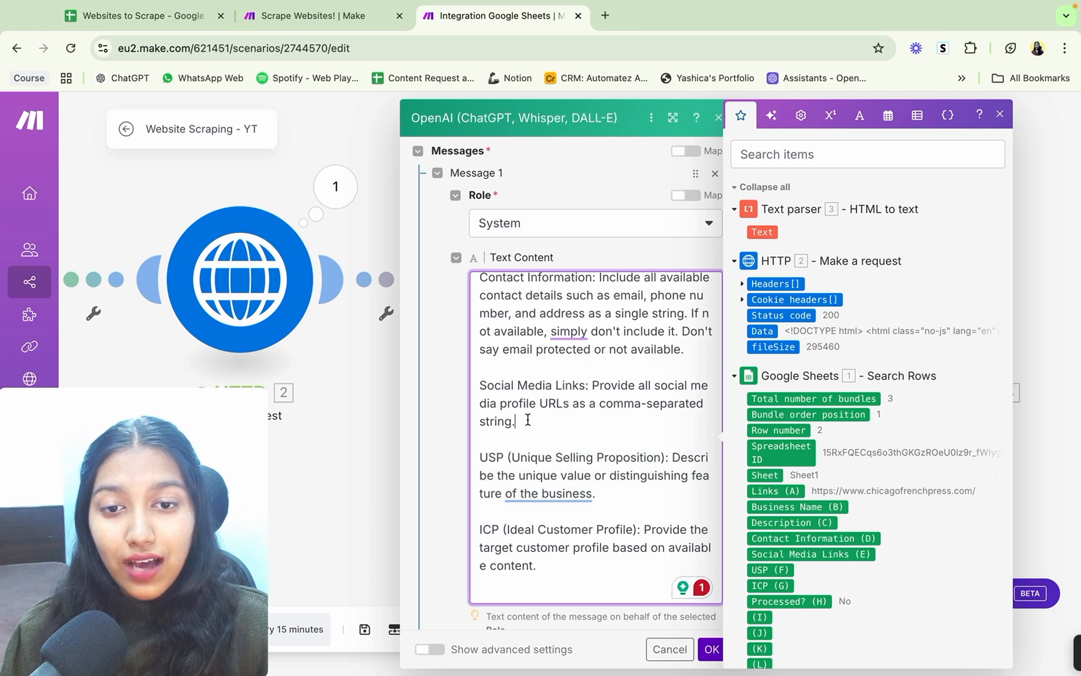
Step: Examine the prompt's flat JSON output format, highlighting the whole block and its Business Name, Description and Contact Information keys
{"action": "scroll", "coordinate": [527, 419], "scroll_direction": "down", "scroll_amount": 5}
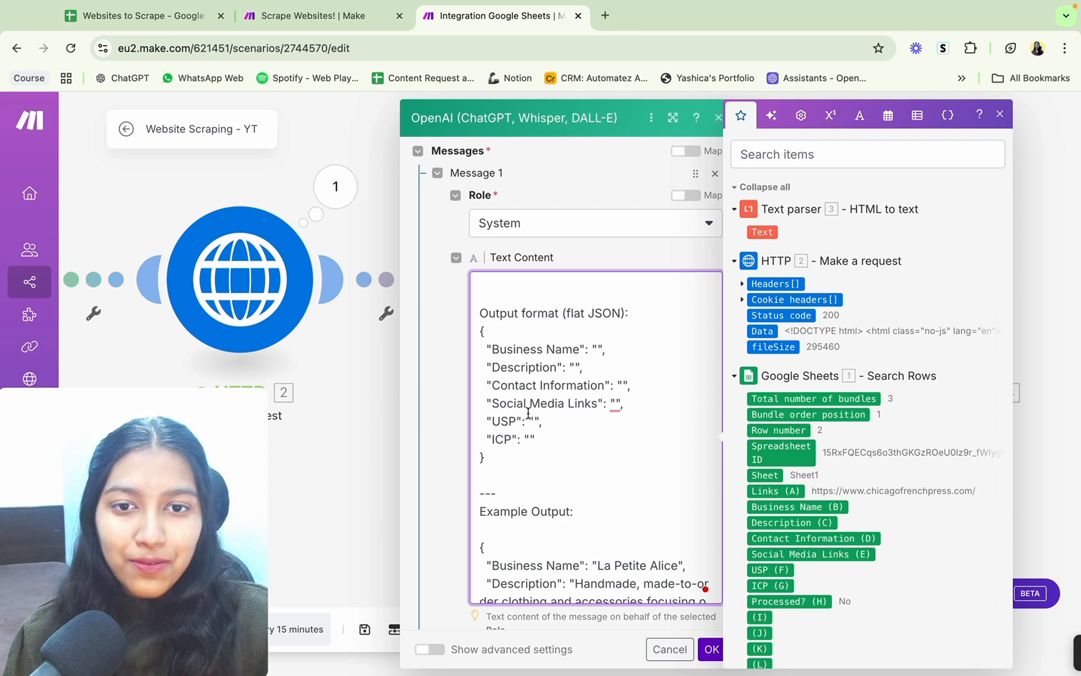
{"action": "double_click", "coordinate": [597, 316]}
{"action": "left_click_drag", "start_coordinate": [480, 331], "coordinate": [519, 456]}
{"action": "left_click", "coordinate": [520, 457]}
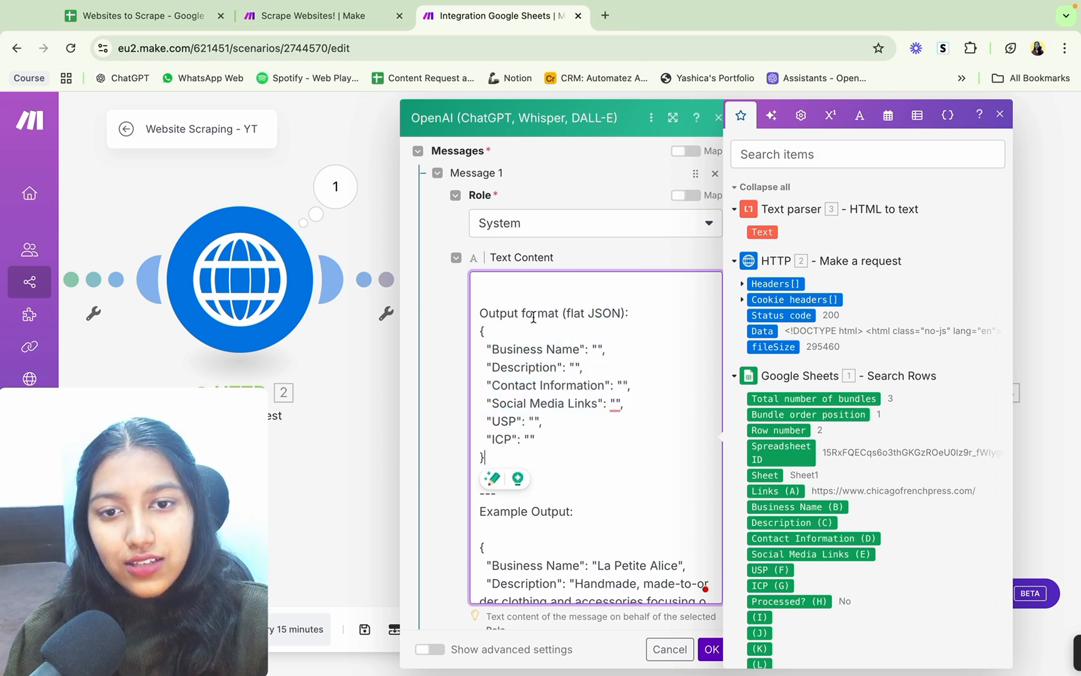
{"action": "left_click_drag", "start_coordinate": [493, 348], "coordinate": [597, 345]}
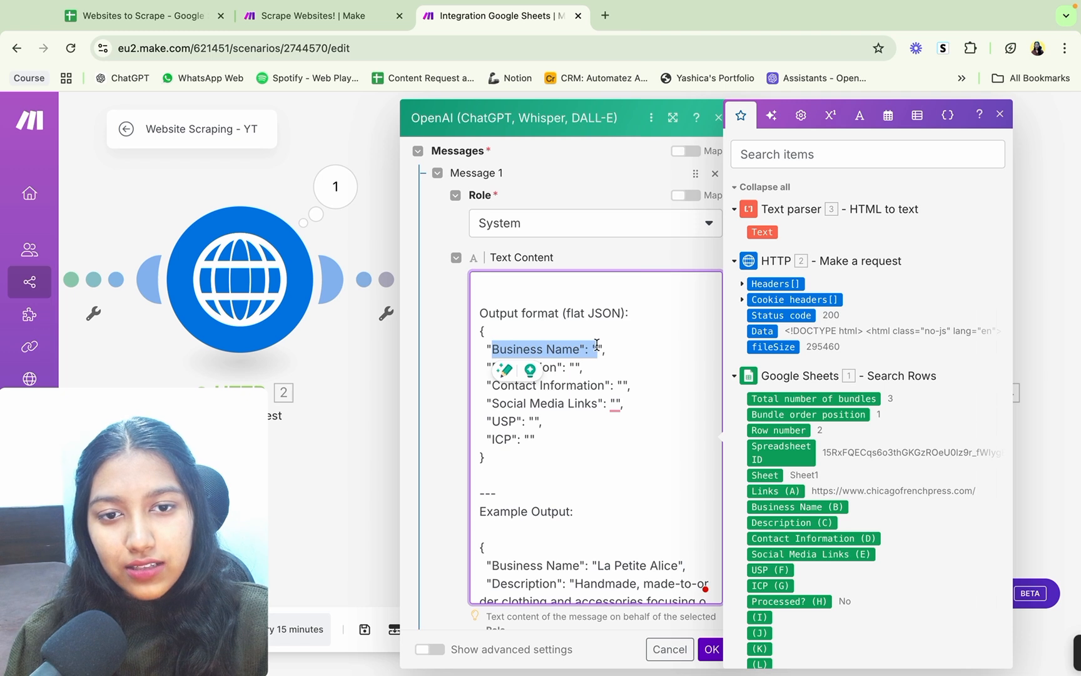
{"action": "left_click", "coordinate": [599, 345]}
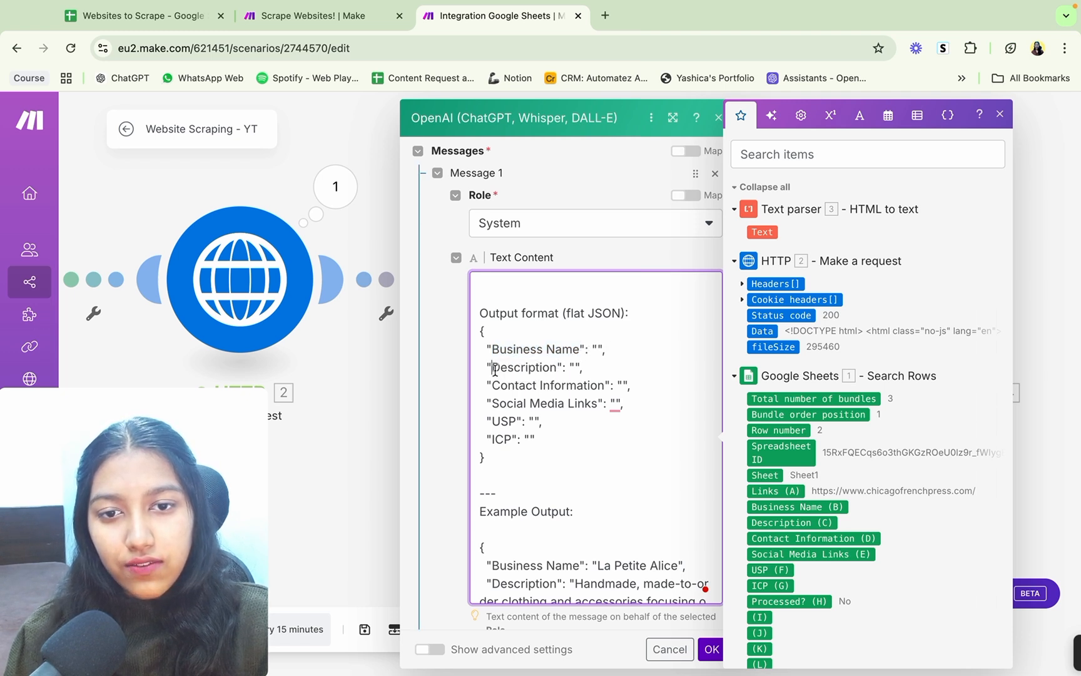
{"action": "left_click_drag", "start_coordinate": [494, 367], "coordinate": [558, 368]}
{"action": "left_click", "coordinate": [492, 389]}
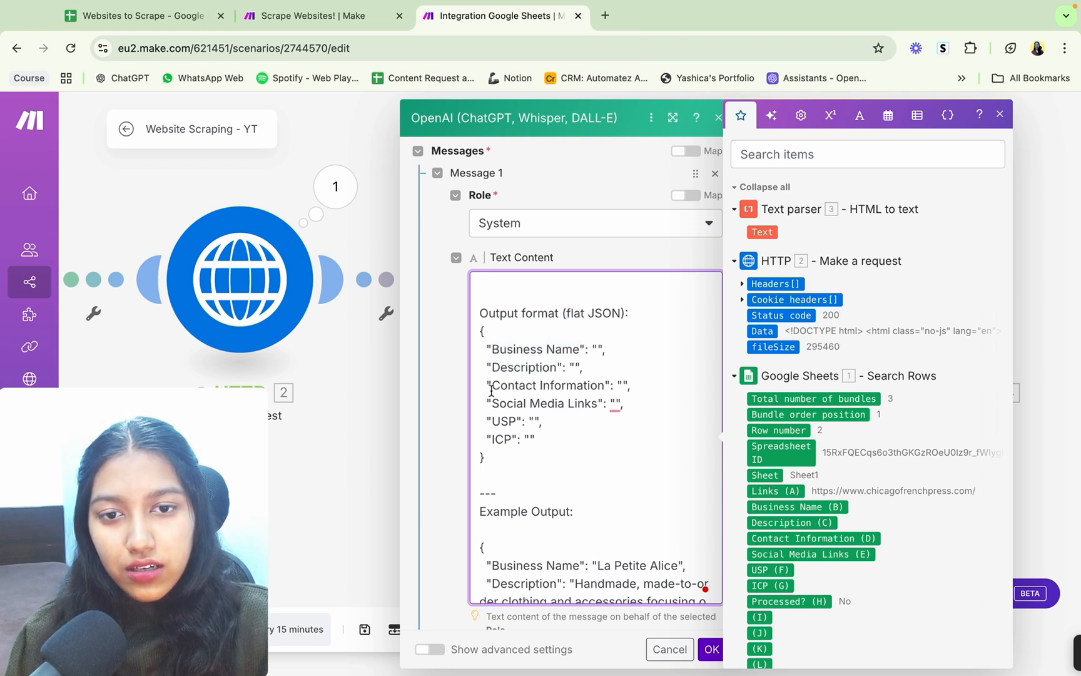
{"action": "left_click_drag", "start_coordinate": [492, 390], "coordinate": [598, 387]}
{"action": "left_click", "coordinate": [622, 387]}
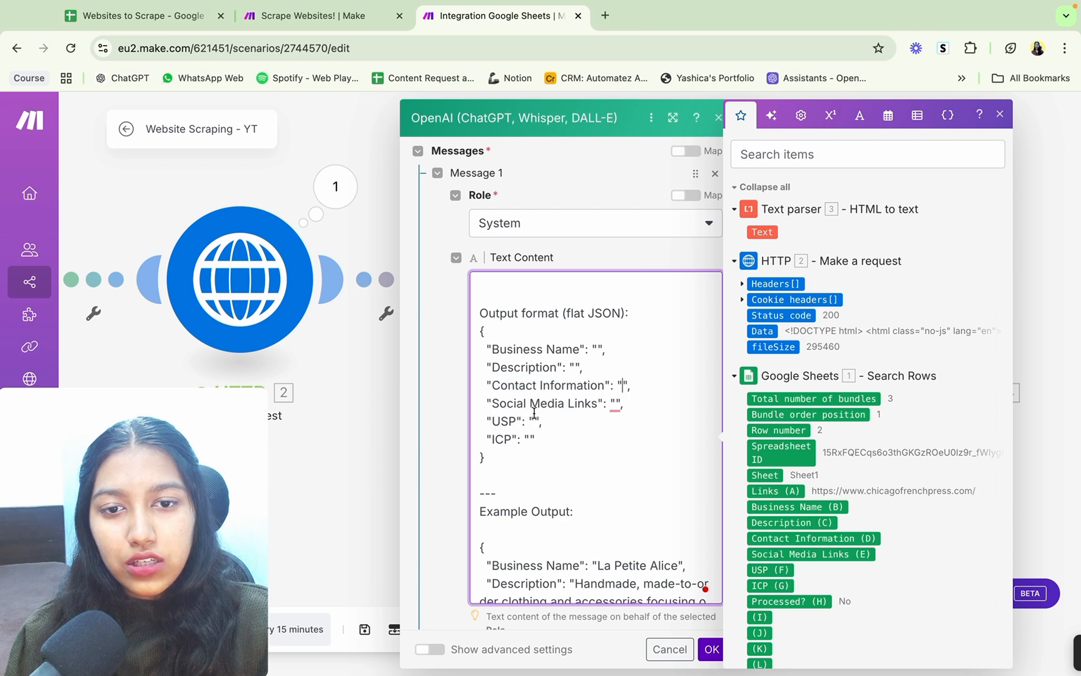
Step: Examine the prompt's Example Output block, highlighting its business name, description, contact information and social media links values
{"action": "scroll", "coordinate": [496, 418], "scroll_direction": "down", "scroll_amount": 1}
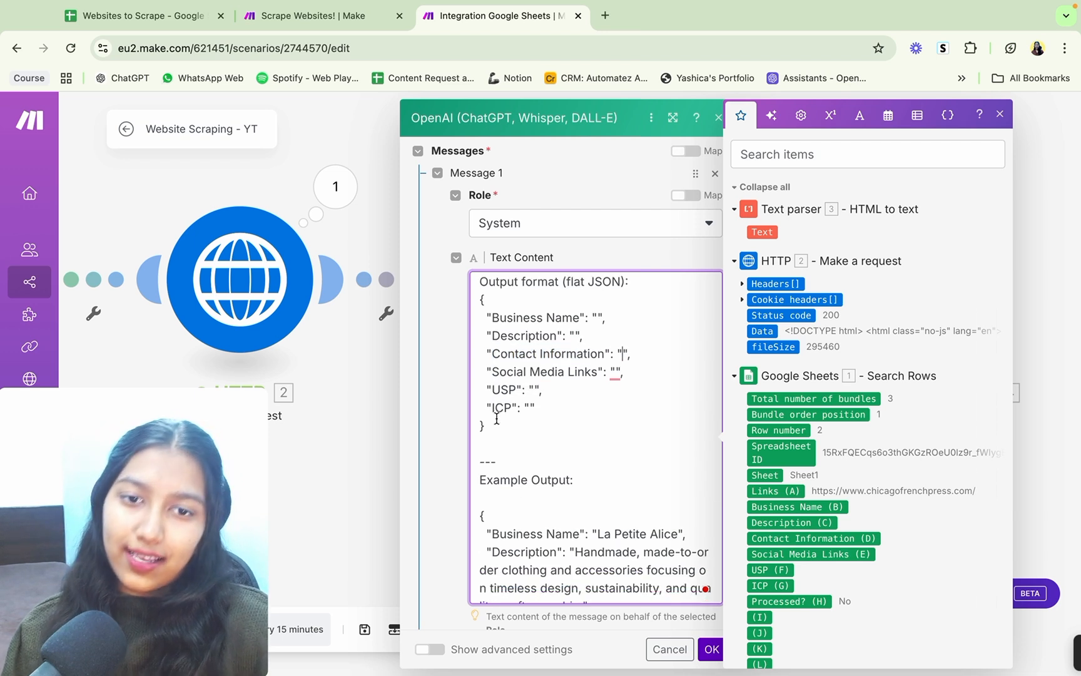
{"action": "scroll", "coordinate": [496, 418], "scroll_direction": "down", "scroll_amount": 3}
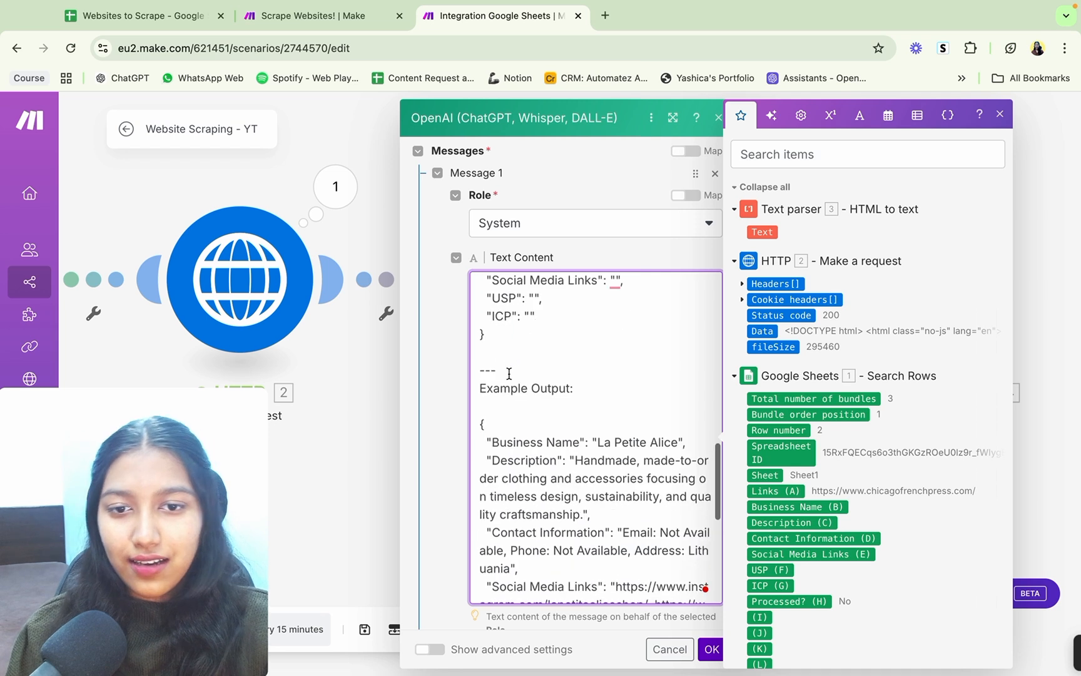
{"action": "scroll", "coordinate": [508, 374], "scroll_direction": "down", "scroll_amount": 2}
{"action": "left_click_drag", "start_coordinate": [479, 323], "coordinate": [576, 323]}
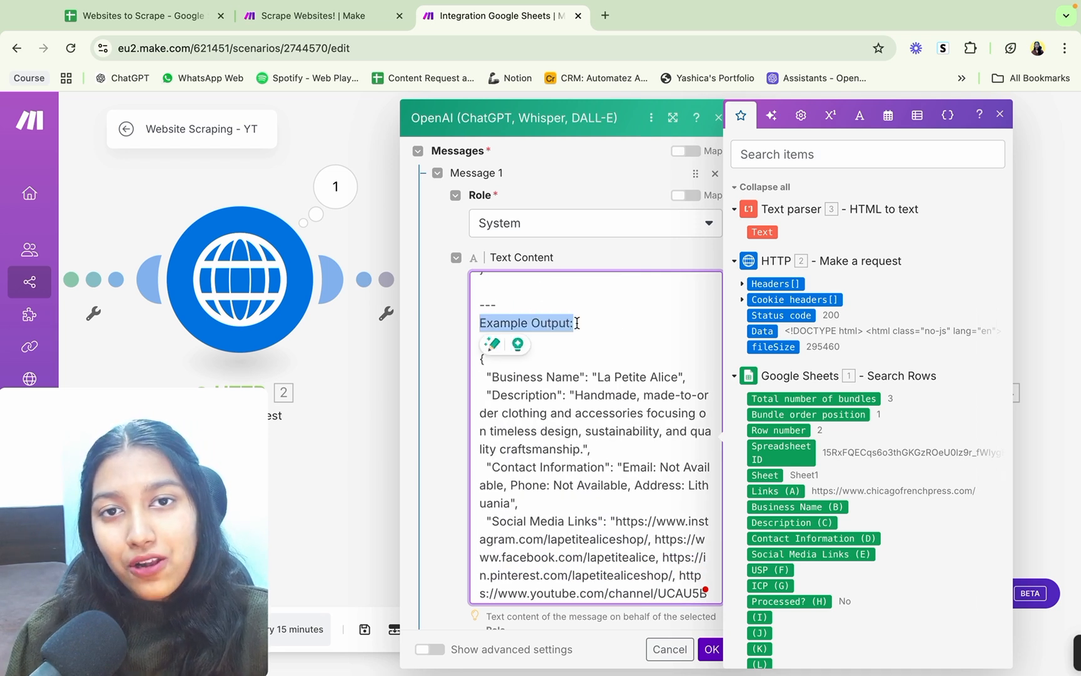
{"action": "left_click", "coordinate": [577, 340]}
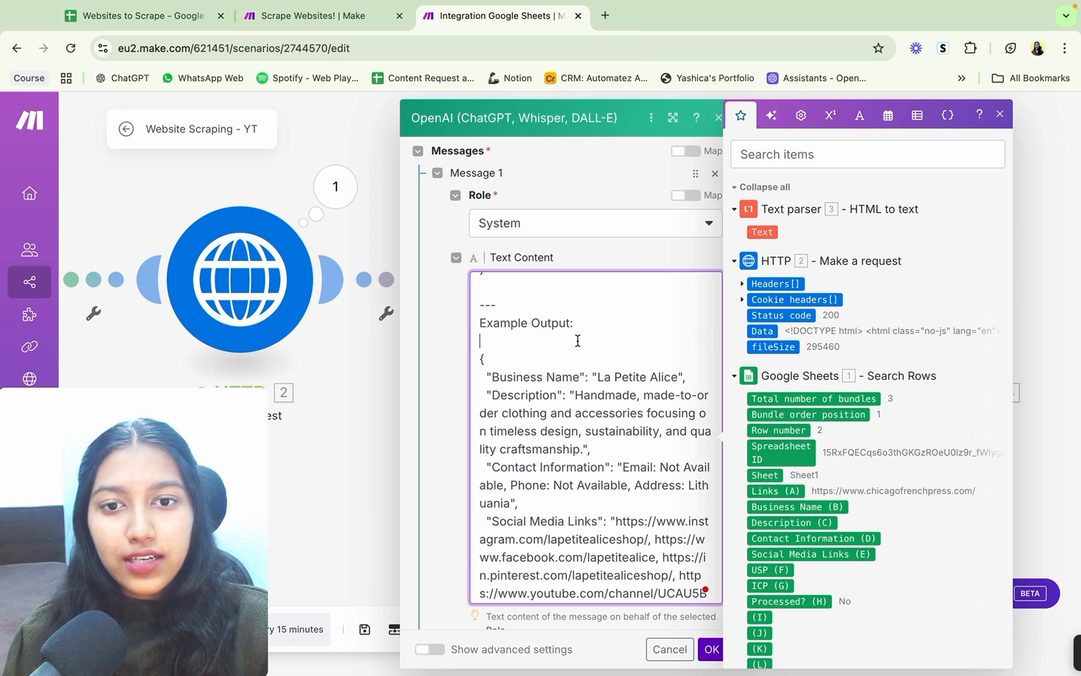
{"action": "scroll", "coordinate": [578, 340], "scroll_direction": "down", "scroll_amount": 2}
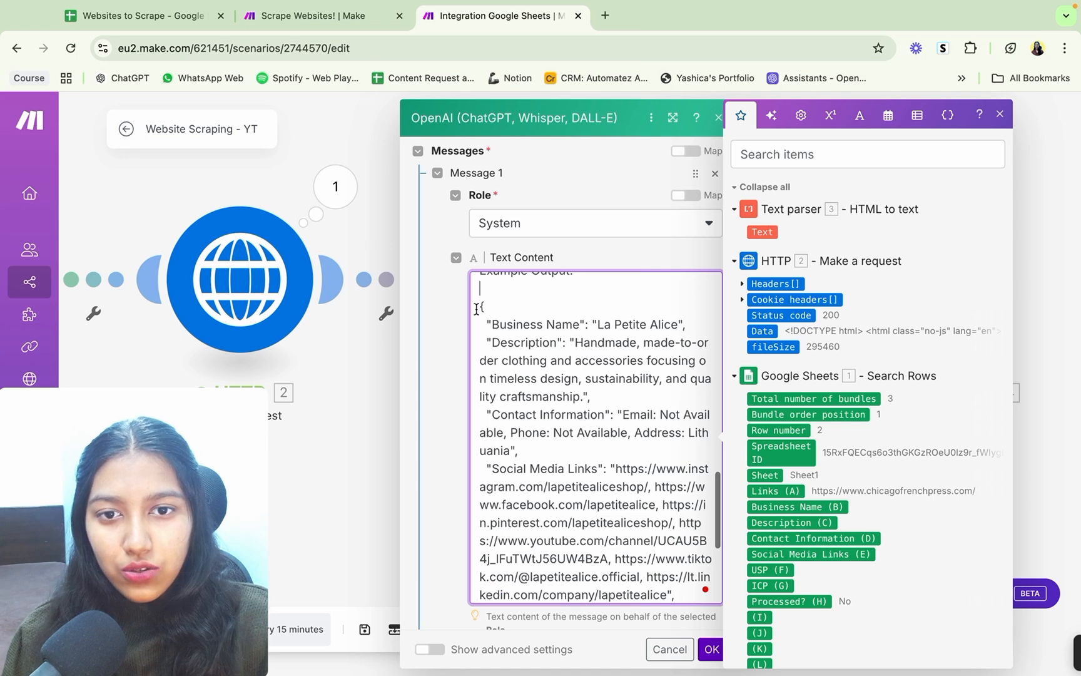
{"action": "left_click_drag", "start_coordinate": [481, 305], "coordinate": [575, 588]}
{"action": "scroll", "coordinate": [574, 546], "scroll_direction": "up", "scroll_amount": 8}
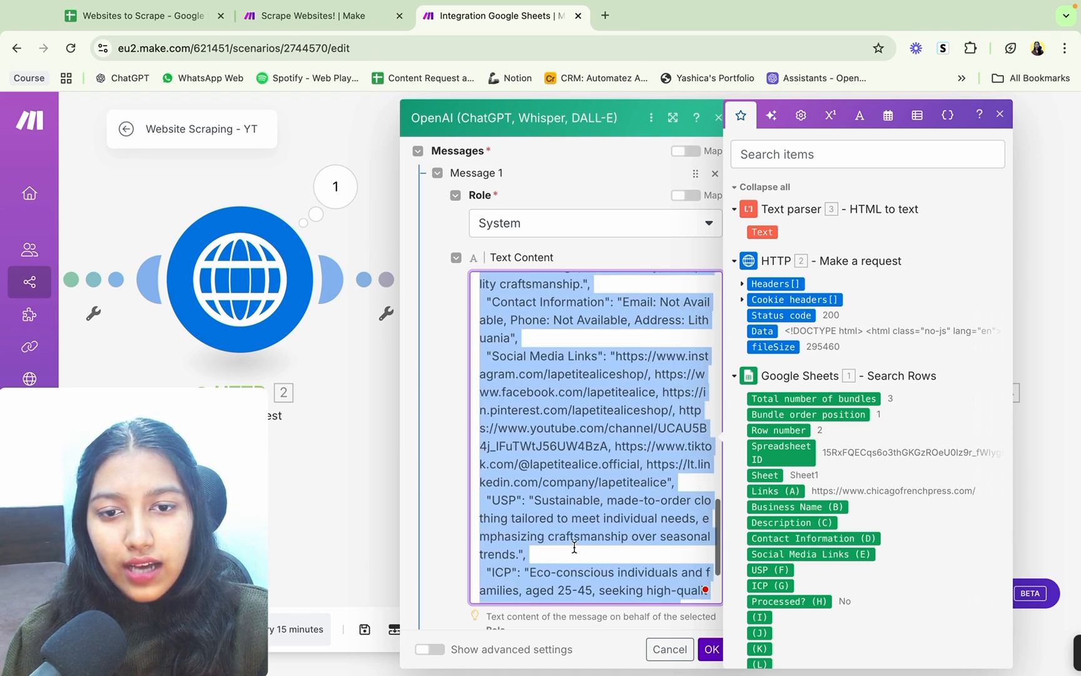
{"action": "left_click", "coordinate": [567, 357]}
{"action": "left_click_drag", "start_coordinate": [594, 343], "coordinate": [648, 343]}
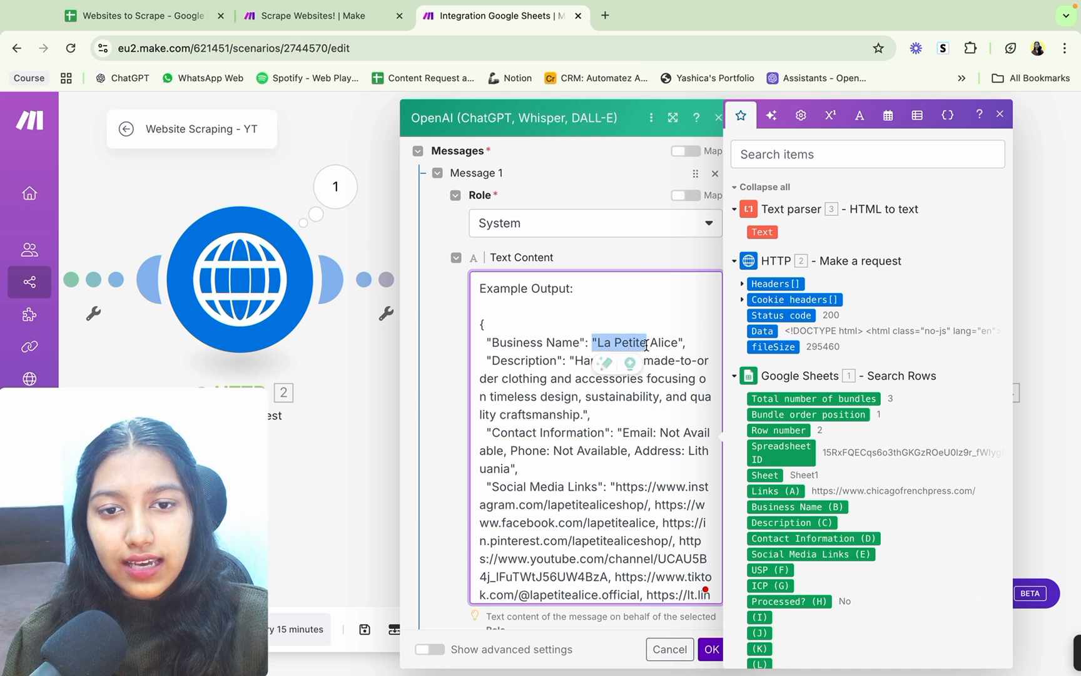
{"action": "left_click_drag", "start_coordinate": [575, 360], "coordinate": [635, 450]}
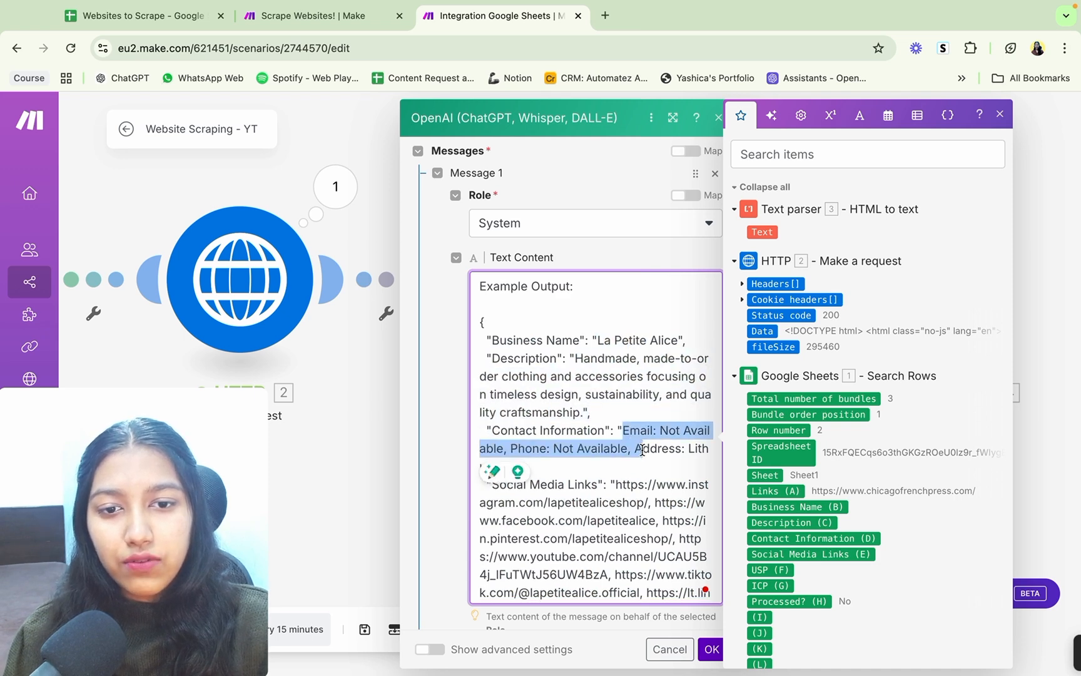
{"action": "scroll", "coordinate": [635, 450], "scroll_direction": "down", "scroll_amount": 2}
{"action": "left_click_drag", "start_coordinate": [627, 376], "coordinate": [664, 480]}
{"action": "scroll", "coordinate": [663, 480], "scroll_direction": "down", "scroll_amount": 3}
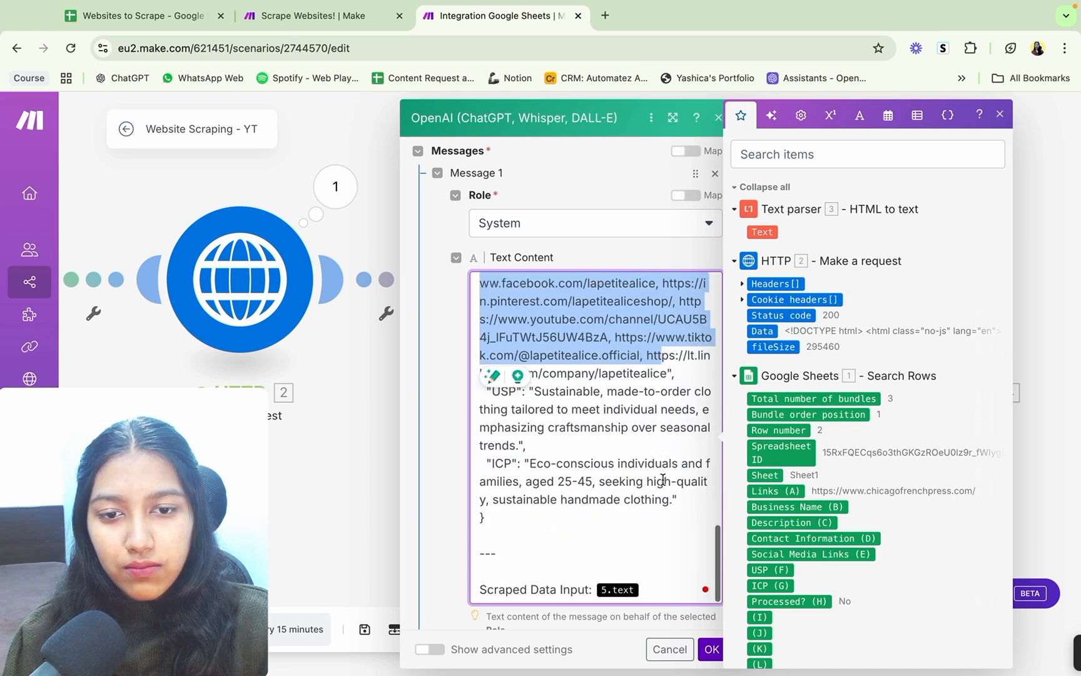
Step: Replace the 5.text variable after Scraped Data Input in Message 1's prompt with the Text output of the HTML to text module
{"action": "left_click", "coordinate": [661, 480]}
{"action": "scroll", "coordinate": [538, 529], "scroll_direction": "down", "scroll_amount": 2}
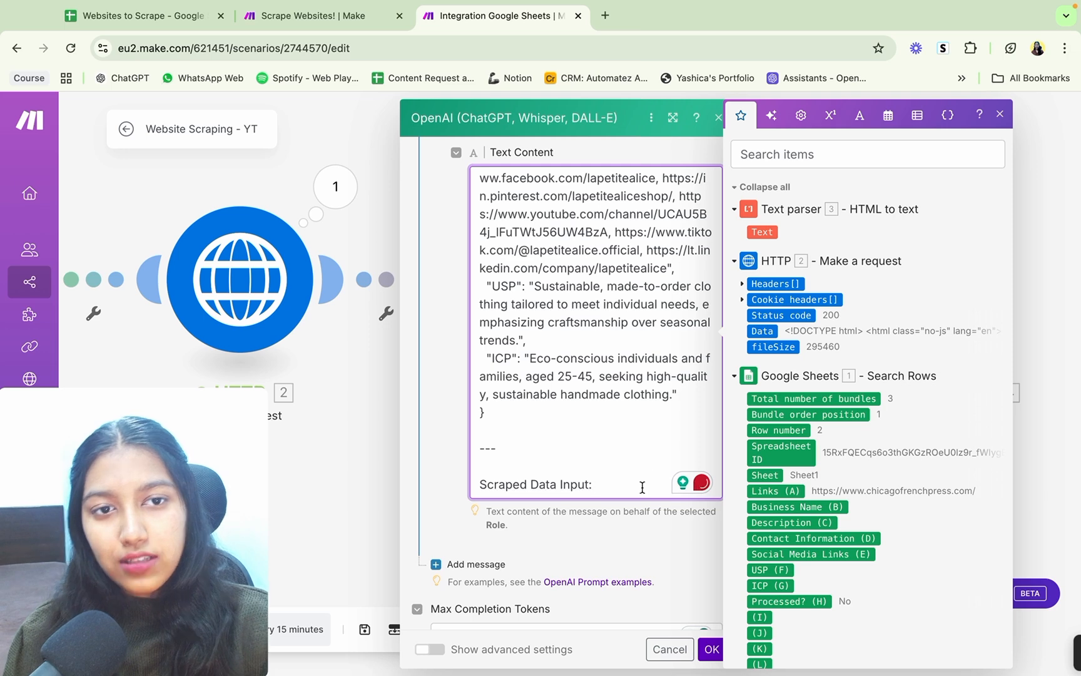
{"action": "left_click_drag", "start_coordinate": [772, 232], "coordinate": [559, 376]}
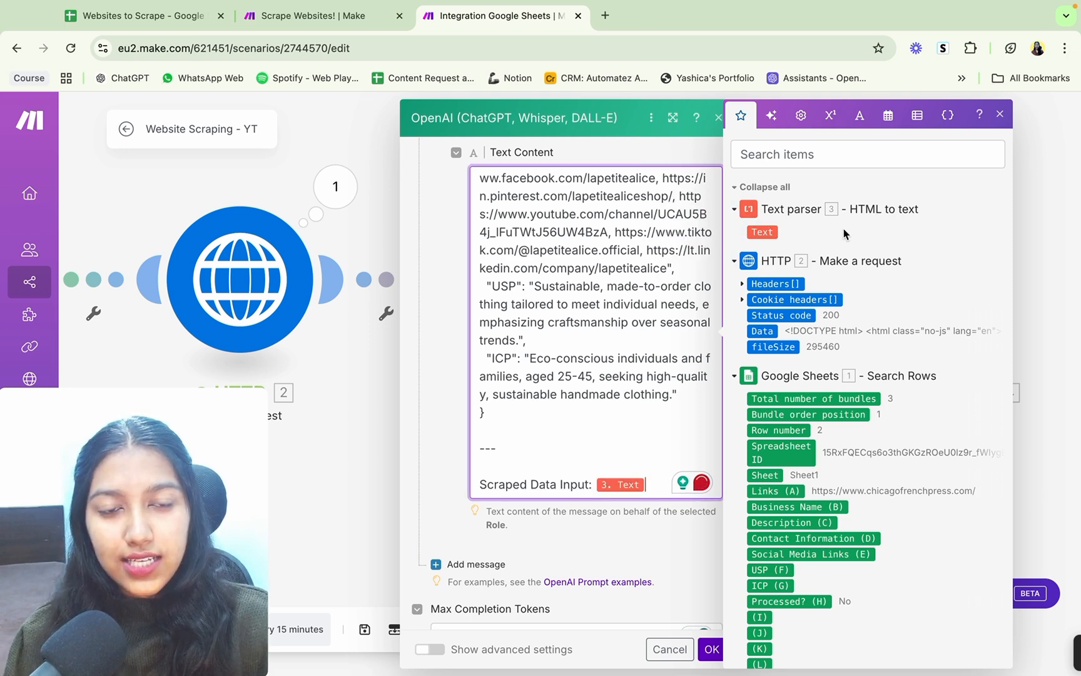
{"action": "scroll", "coordinate": [623, 456], "scroll_direction": "down", "scroll_amount": 3}
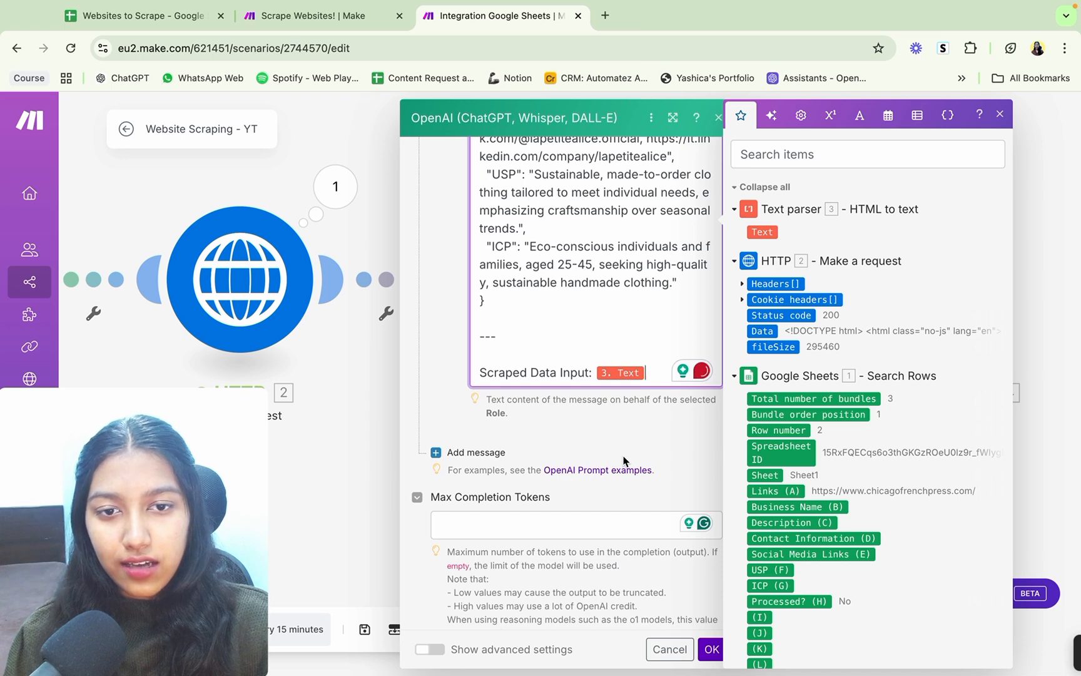
Step: Show the OpenAI module's advanced settings, set Response Format to JSON Object and Parse JSON Response to Yes
{"action": "scroll", "coordinate": [623, 462], "scroll_direction": "down", "scroll_amount": 1}
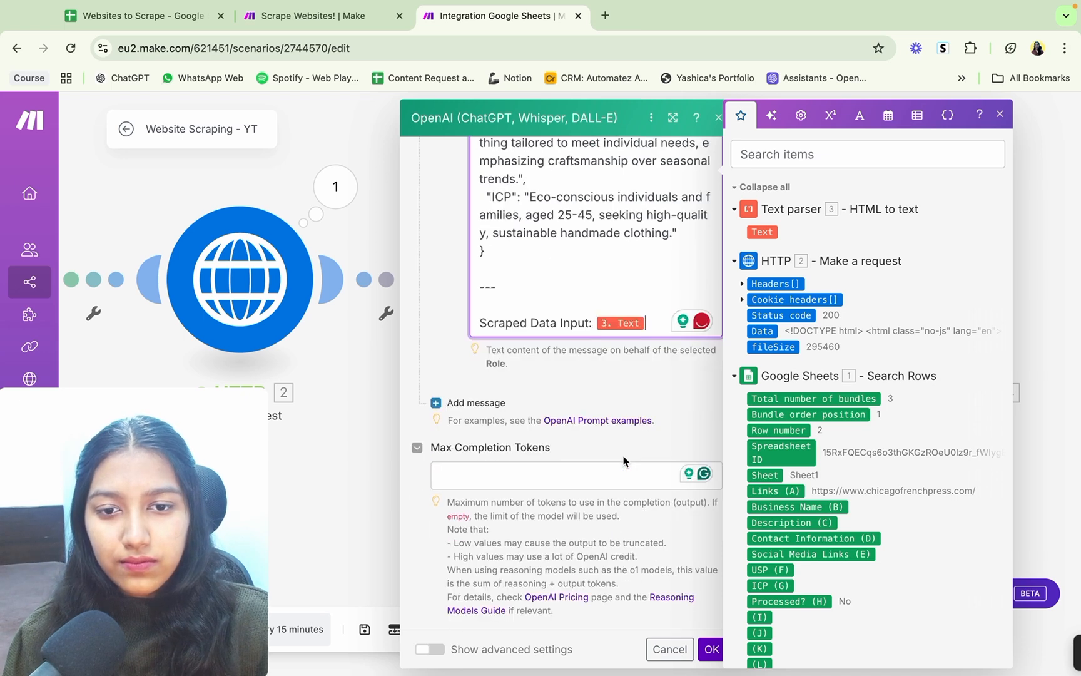
{"action": "left_click", "coordinate": [429, 651]}
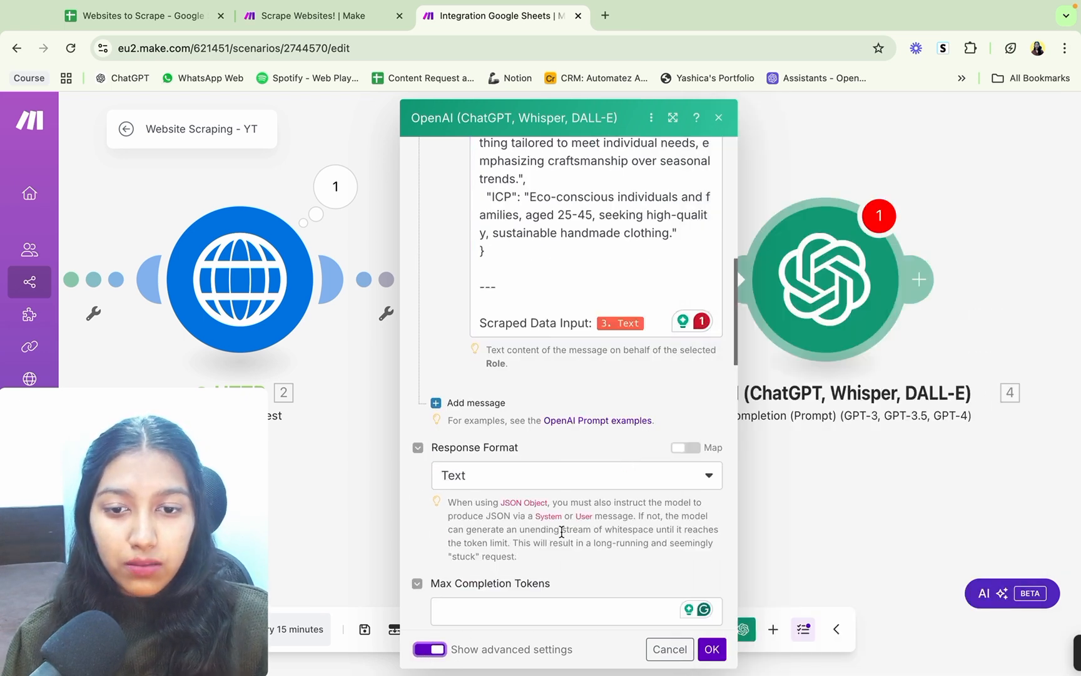
{"action": "scroll", "coordinate": [561, 531], "scroll_direction": "down", "scroll_amount": 3}
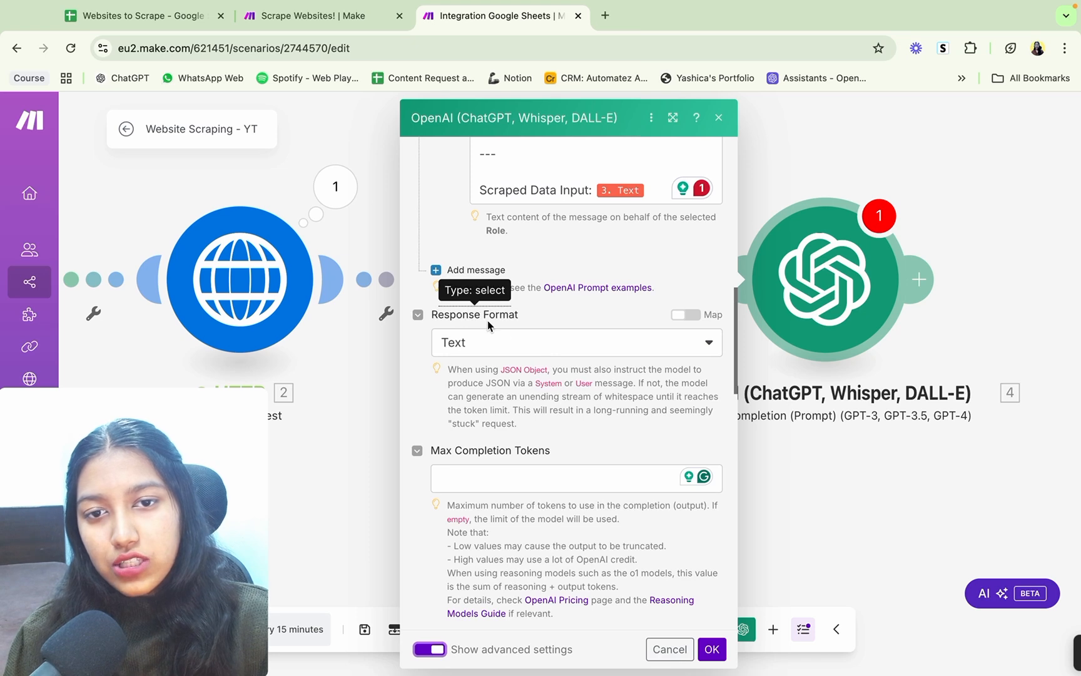
{"action": "left_click", "coordinate": [502, 345]}
{"action": "left_click", "coordinate": [486, 418]}
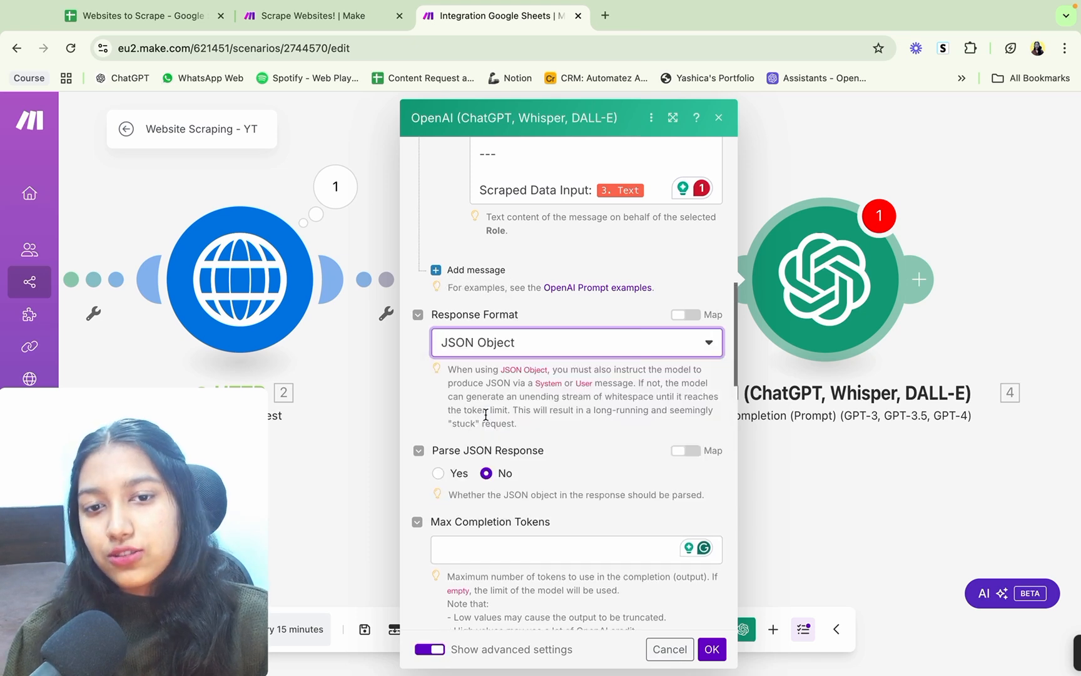
{"action": "left_click", "coordinate": [439, 474]}
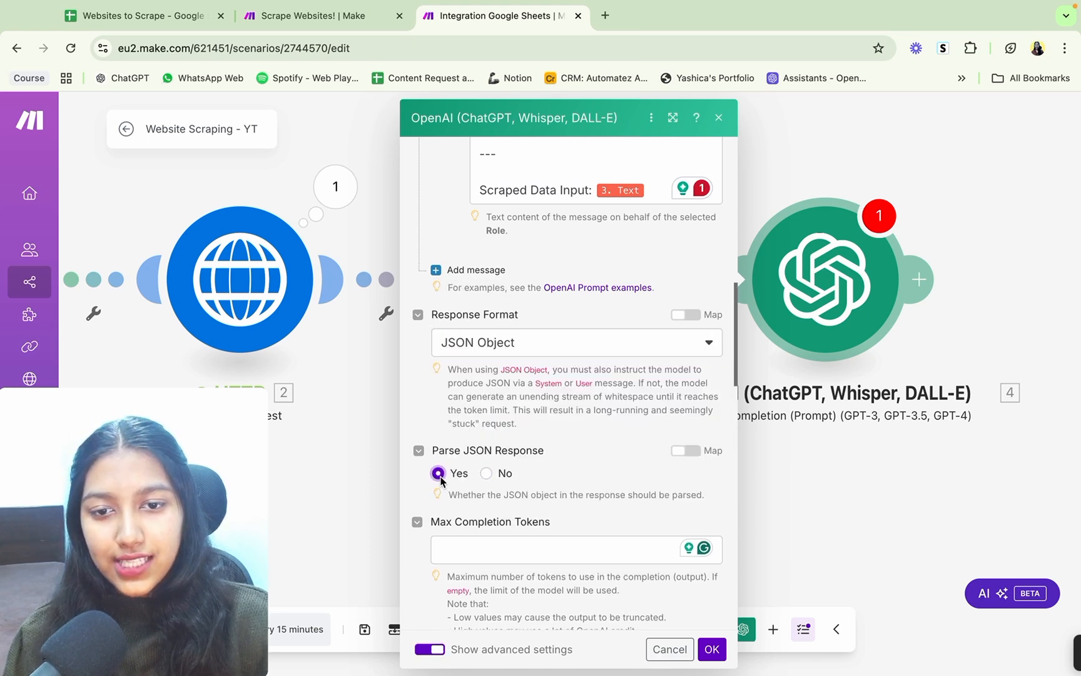
Step: Set the OpenAI module's Temperature to 0.5 and read the guidance on higher and lower temperatures
{"action": "scroll", "coordinate": [442, 480], "scroll_direction": "up", "scroll_amount": 10}
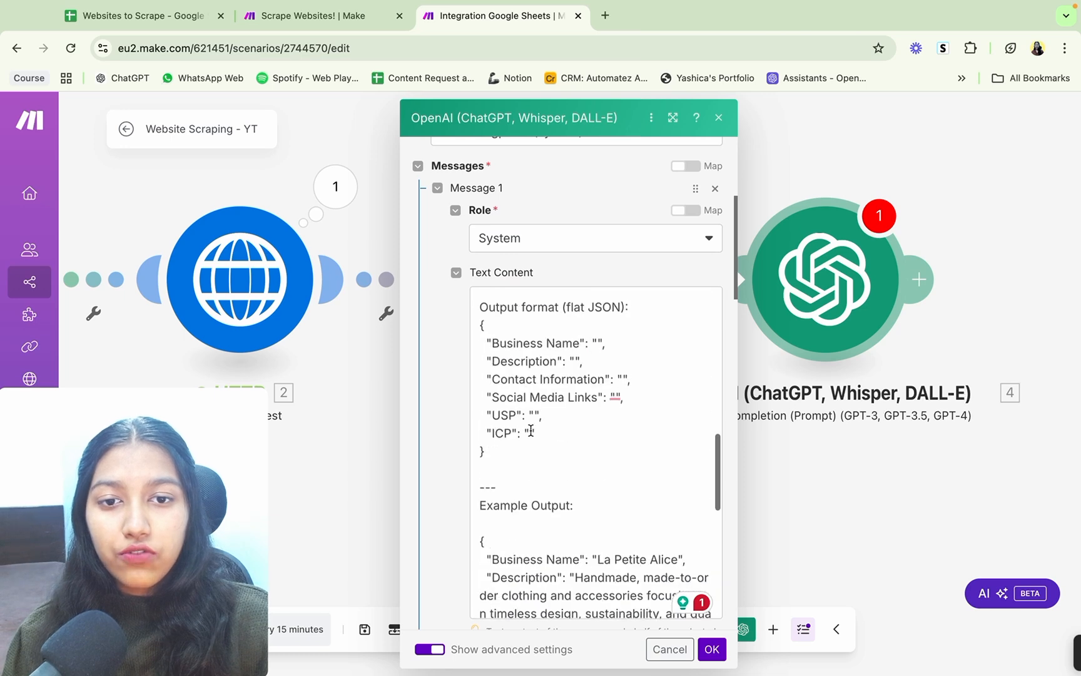
{"action": "scroll", "coordinate": [597, 235], "scroll_direction": "down", "scroll_amount": 6}
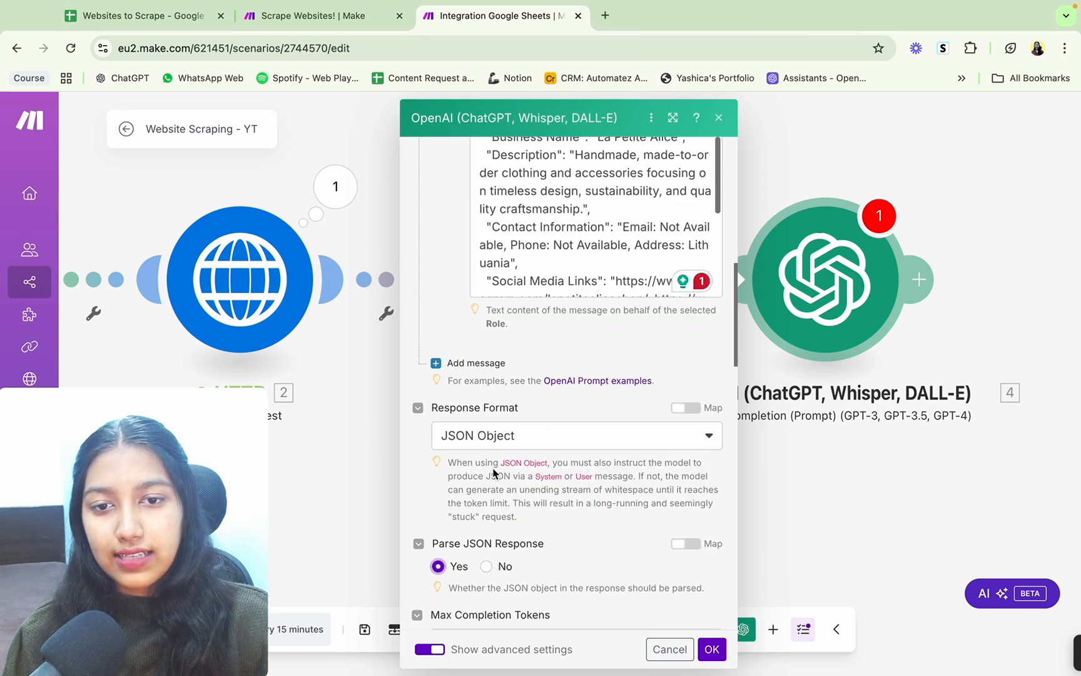
{"action": "scroll", "coordinate": [494, 473], "scroll_direction": "down", "scroll_amount": 6}
{"action": "left_click", "coordinate": [476, 422]}
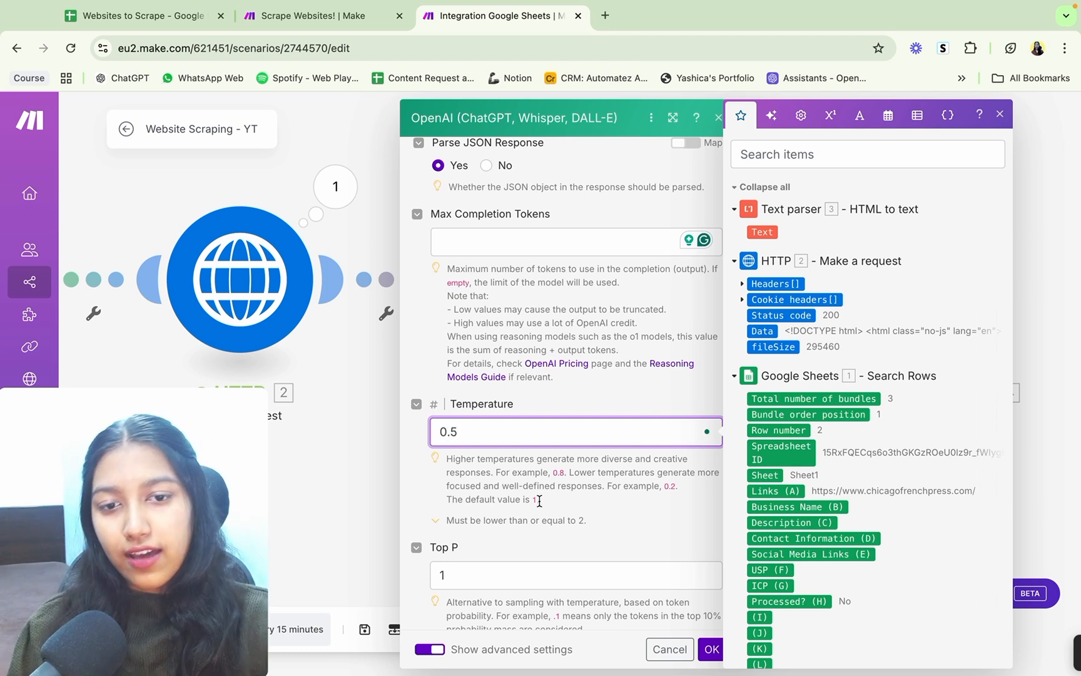
{"action": "left_click_drag", "start_coordinate": [455, 461], "coordinate": [553, 511]}
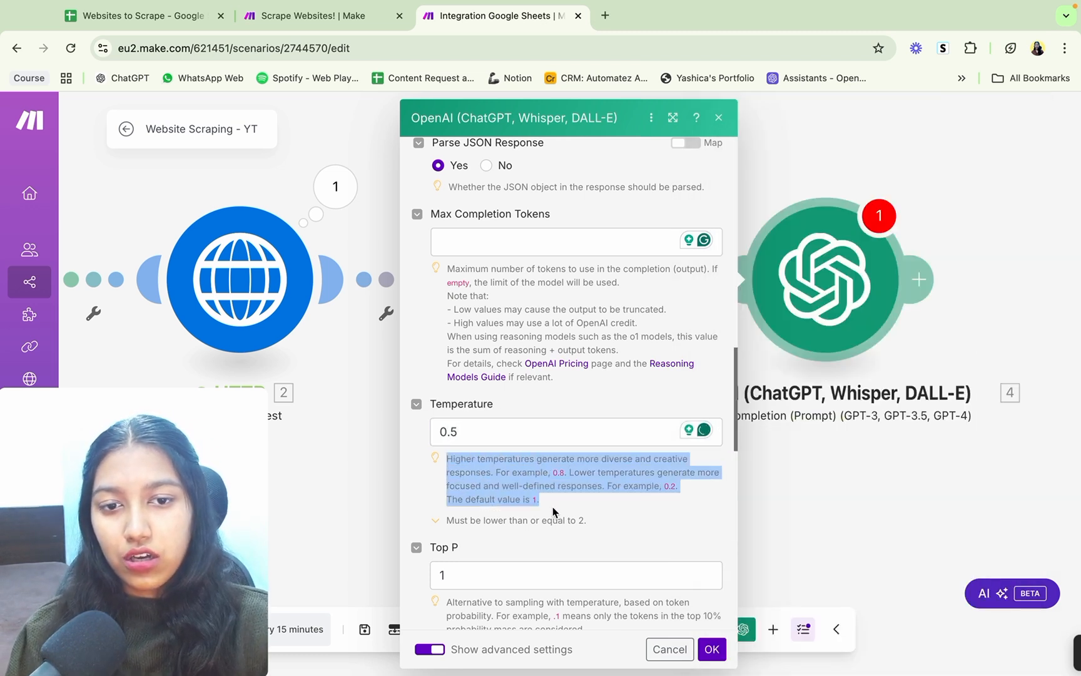
{"action": "left_click", "coordinate": [553, 512]}
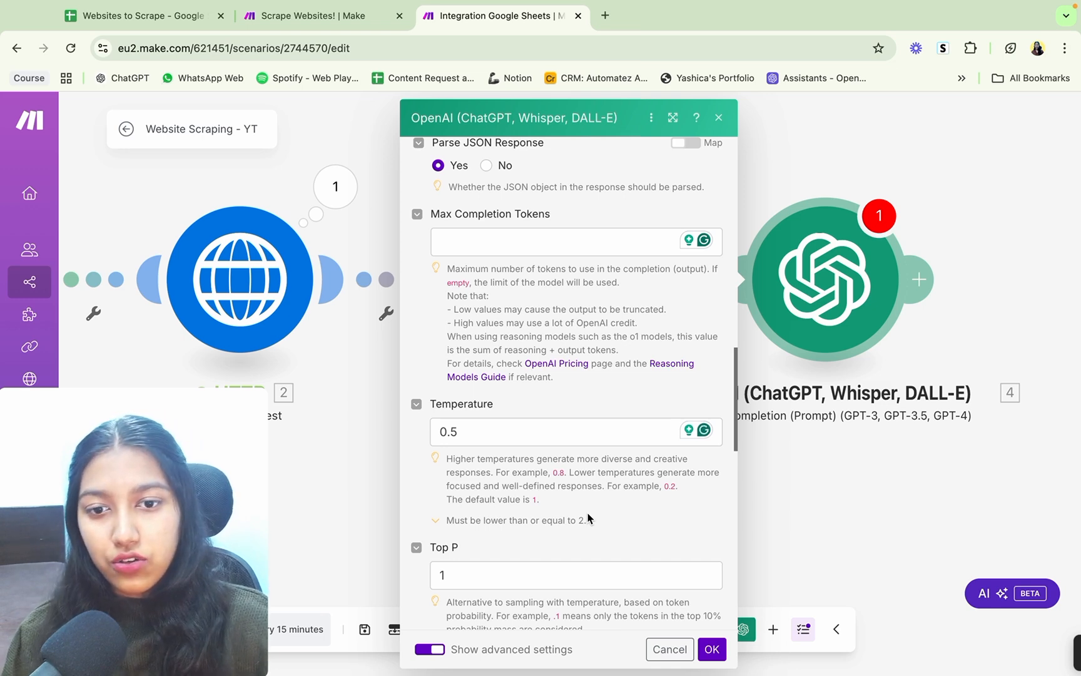
Step: Review the remaining OpenAI settings, apply the module configuration and save the scenario
{"action": "scroll", "coordinate": [588, 518], "scroll_direction": "down", "scroll_amount": 3}
{"action": "scroll", "coordinate": [589, 518], "scroll_direction": "up", "scroll_amount": 5}
{"action": "scroll", "coordinate": [589, 518], "scroll_direction": "down", "scroll_amount": 10}
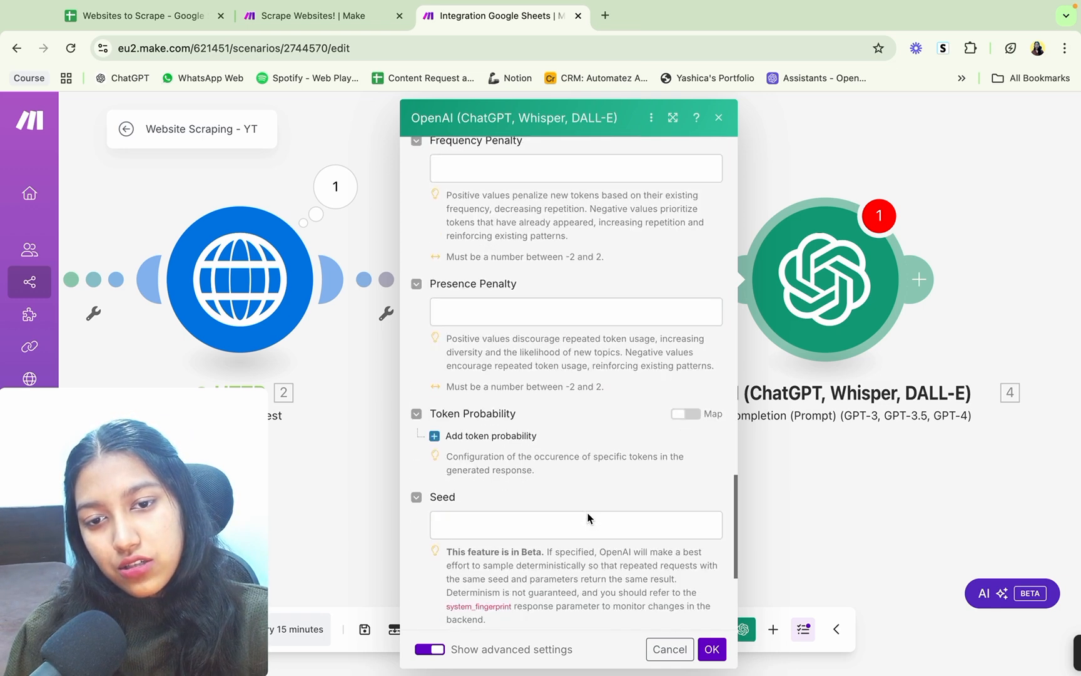
{"action": "scroll", "coordinate": [587, 513], "scroll_direction": "up", "scroll_amount": 15}
{"action": "scroll", "coordinate": [587, 513], "scroll_direction": "up", "scroll_amount": 10}
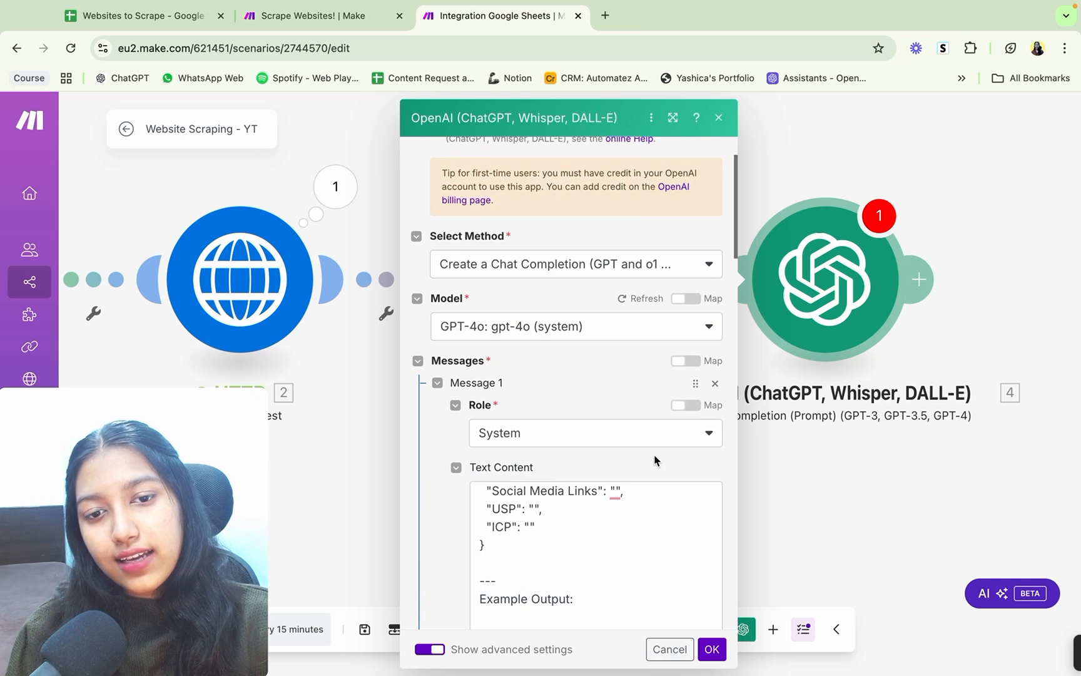
{"action": "left_click", "coordinate": [714, 650]}
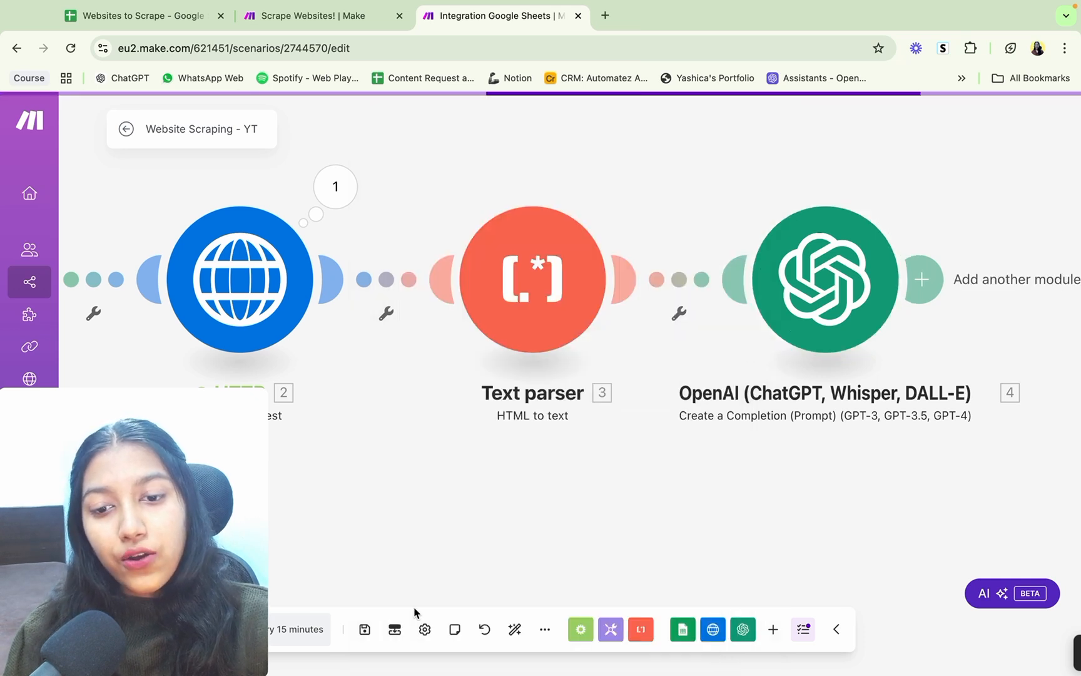
{"action": "left_click", "coordinate": [363, 632]}
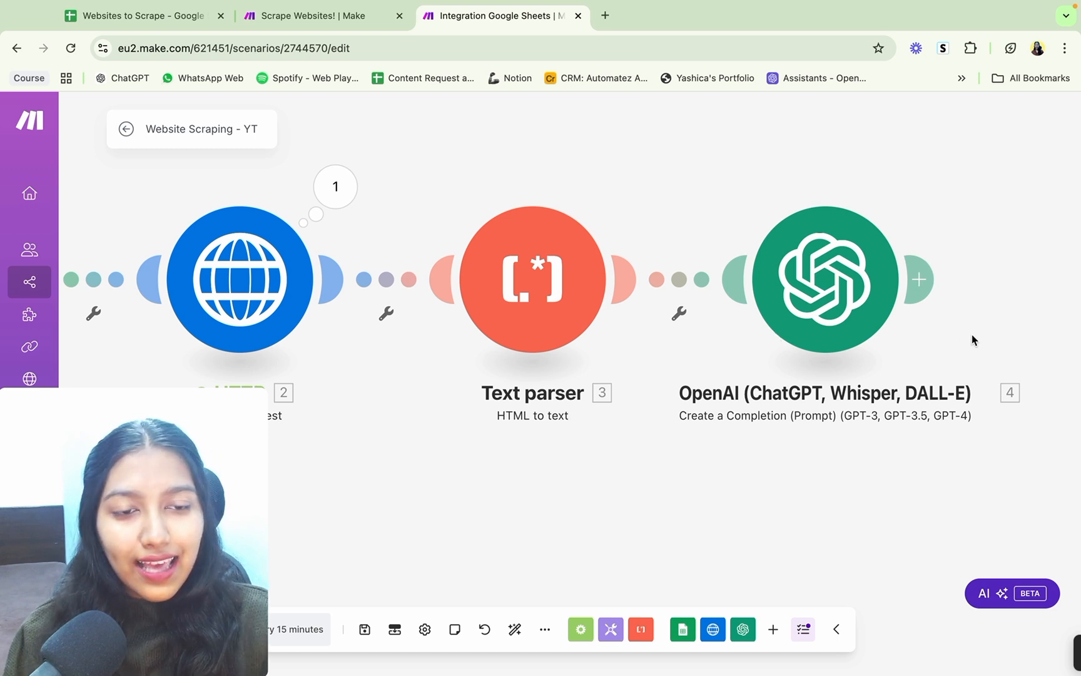
Step: Add a Google Sheets Update a Row module after the OpenAI module and set its Search Method to Enter manually
{"action": "left_click_drag", "start_coordinate": [971, 339], "coordinate": [657, 379]}
{"action": "left_click", "coordinate": [607, 331]}
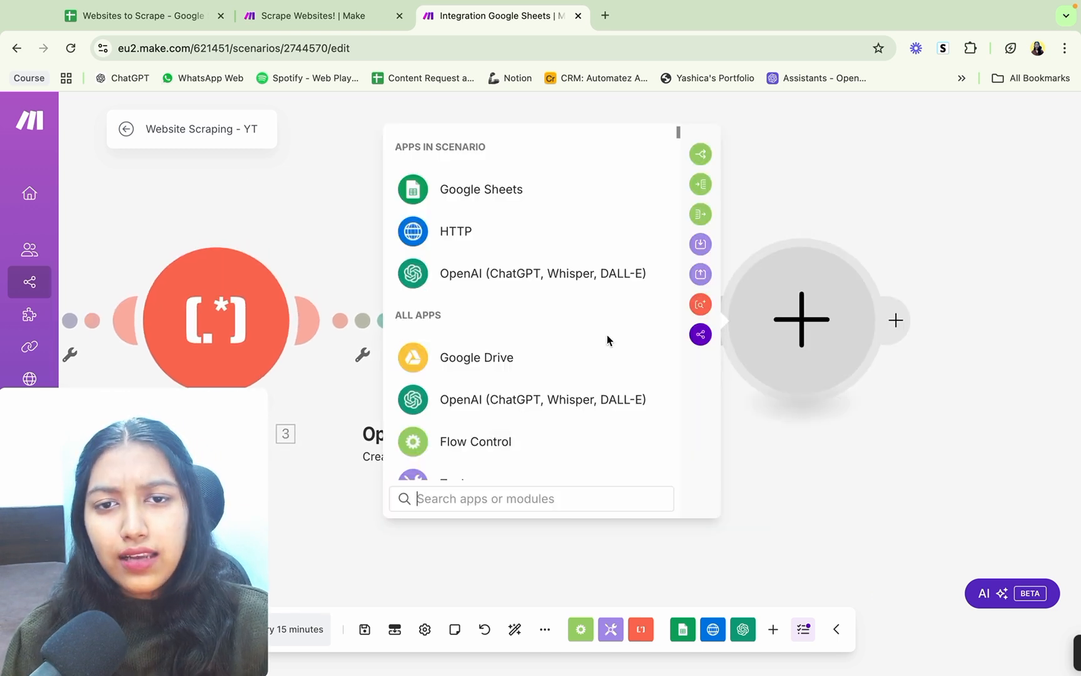
{"action": "left_click", "coordinate": [535, 199]}
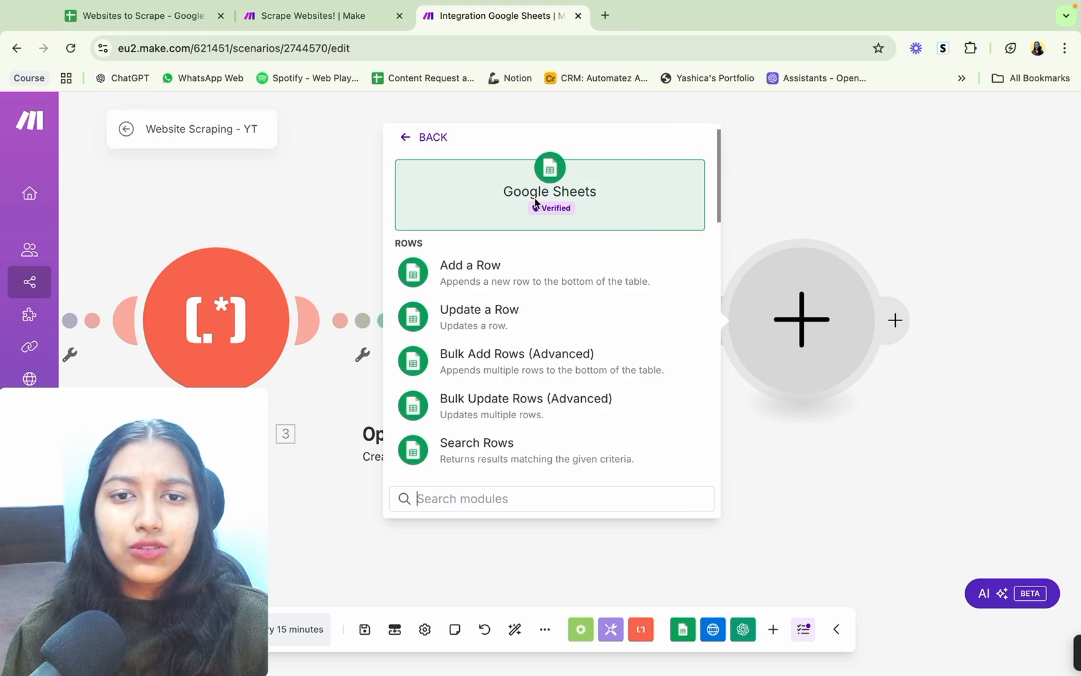
{"action": "left_click", "coordinate": [501, 318]}
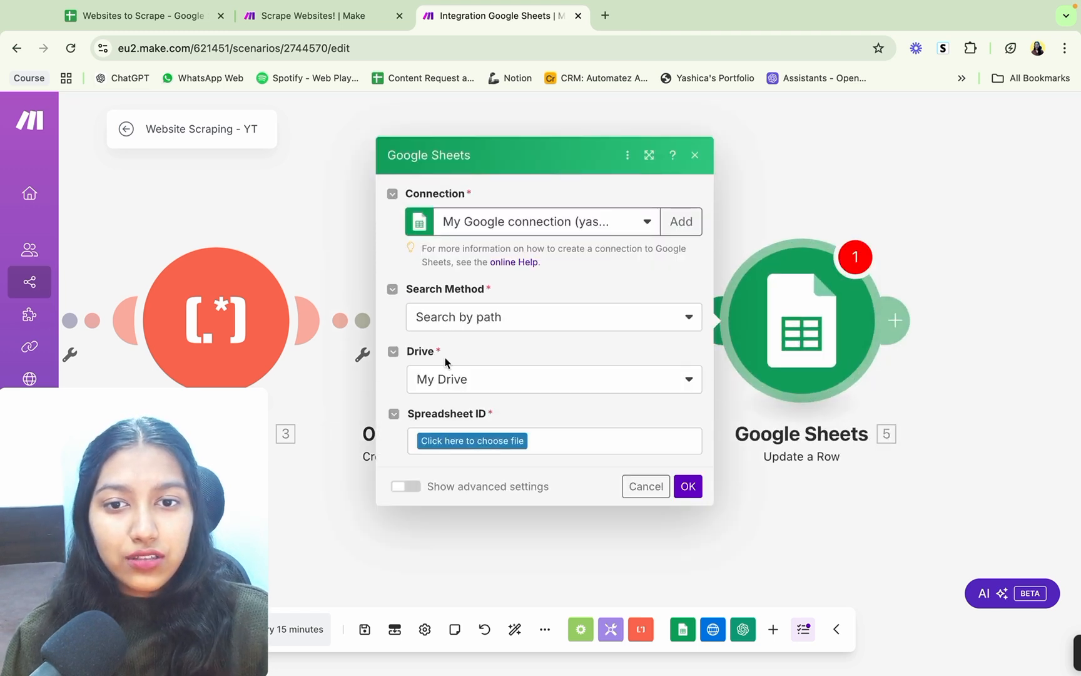
{"action": "left_click", "coordinate": [611, 328]}
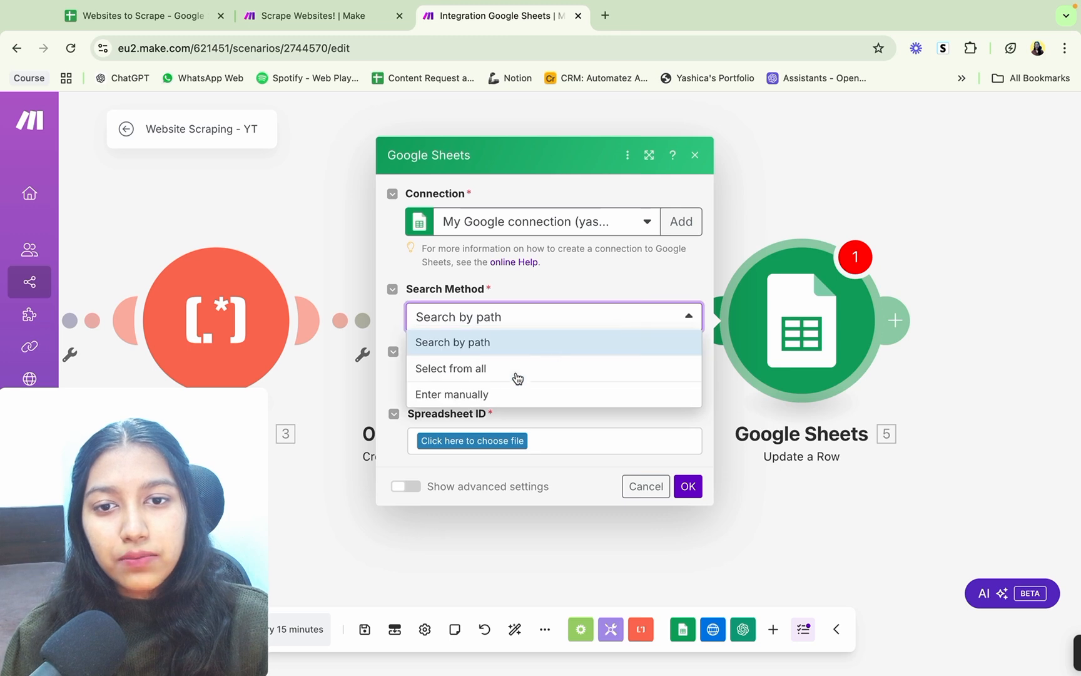
{"action": "left_click", "coordinate": [505, 395]}
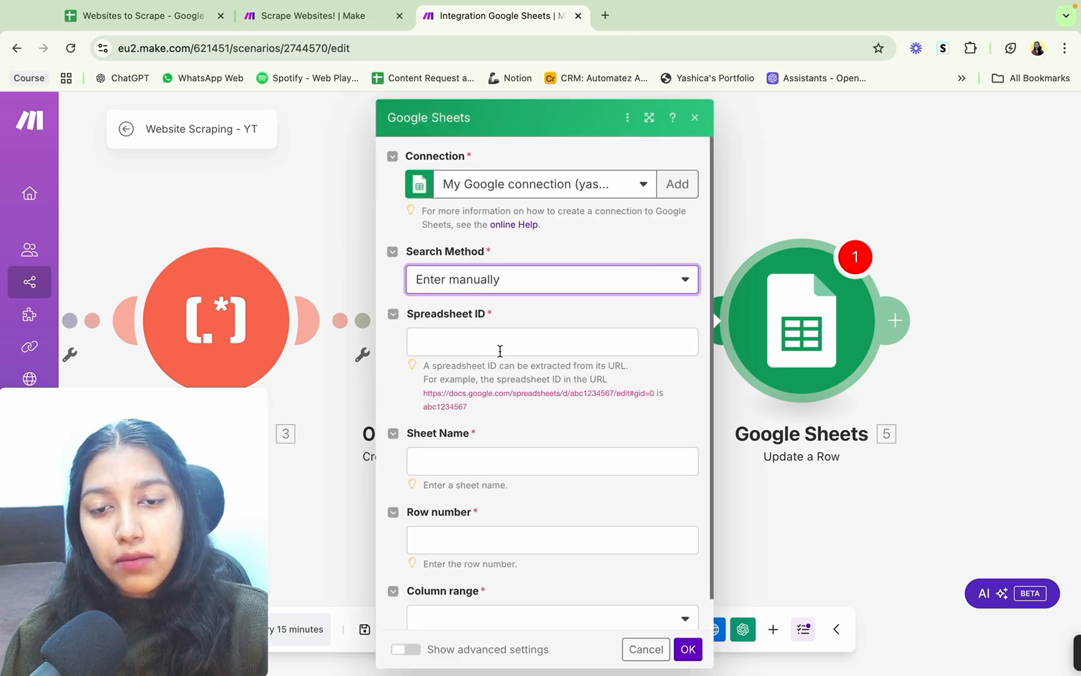
Step: Map the Update a Row module's Spreadsheet ID and Sheet Name to the Spreadsheet ID and Sheet outputs of Search Rows
{"action": "left_click", "coordinate": [479, 335]}
{"action": "scroll", "coordinate": [849, 382], "scroll_direction": "down", "scroll_amount": 20}
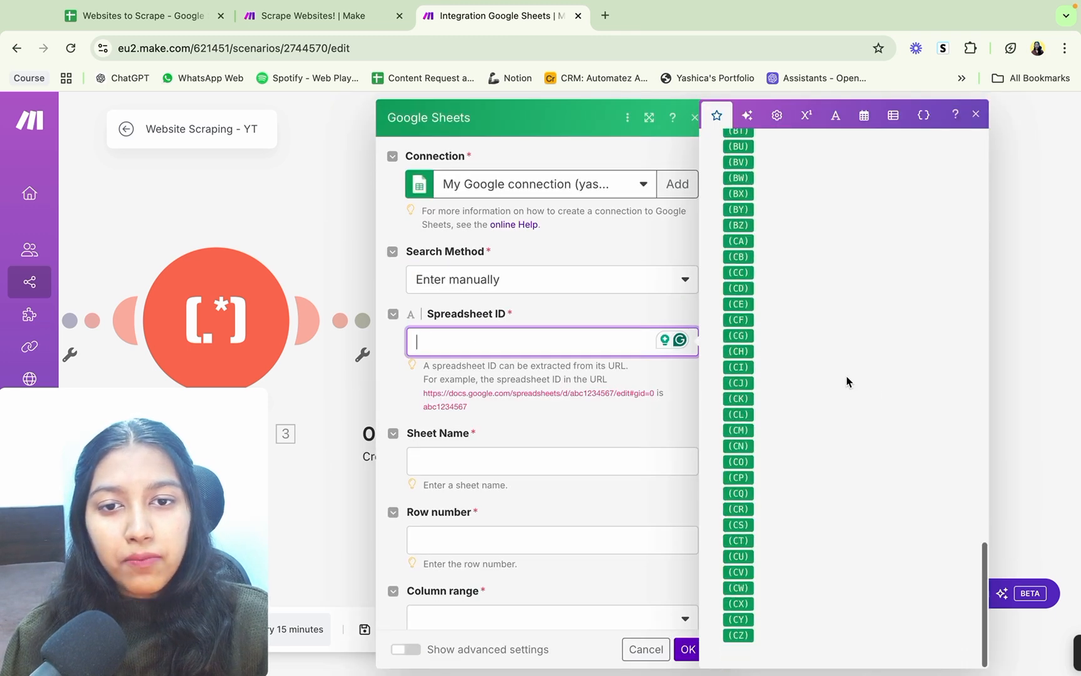
{"action": "scroll", "coordinate": [848, 381], "scroll_direction": "up", "scroll_amount": 15}
{"action": "scroll", "coordinate": [848, 382], "scroll_direction": "up", "scroll_amount": 4}
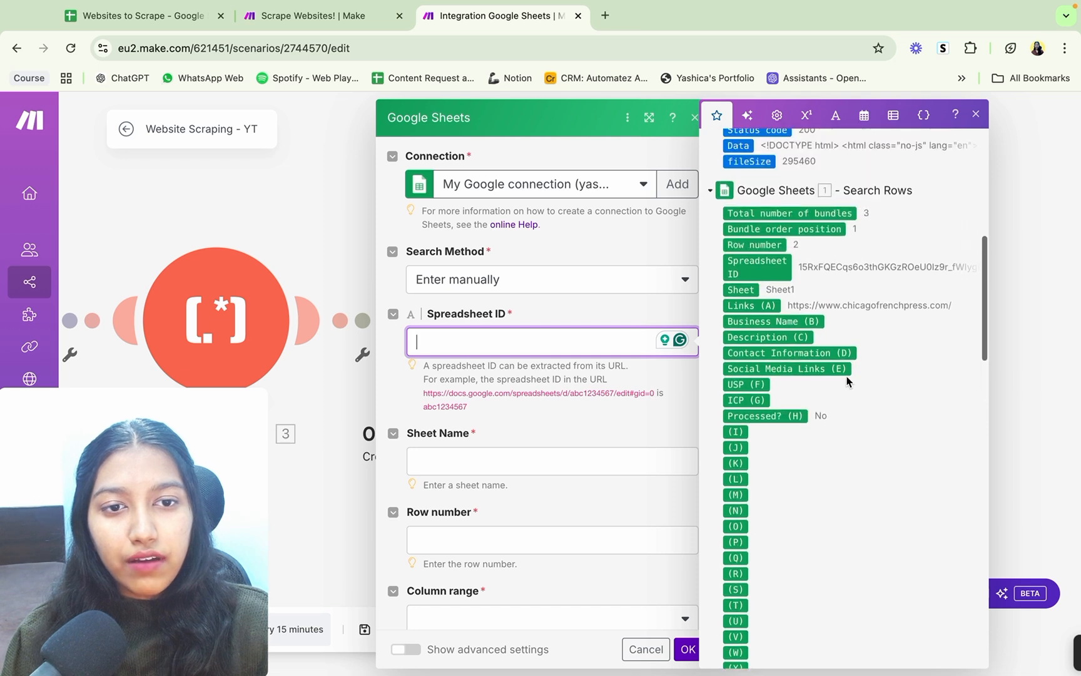
{"action": "left_click", "coordinate": [761, 291]}
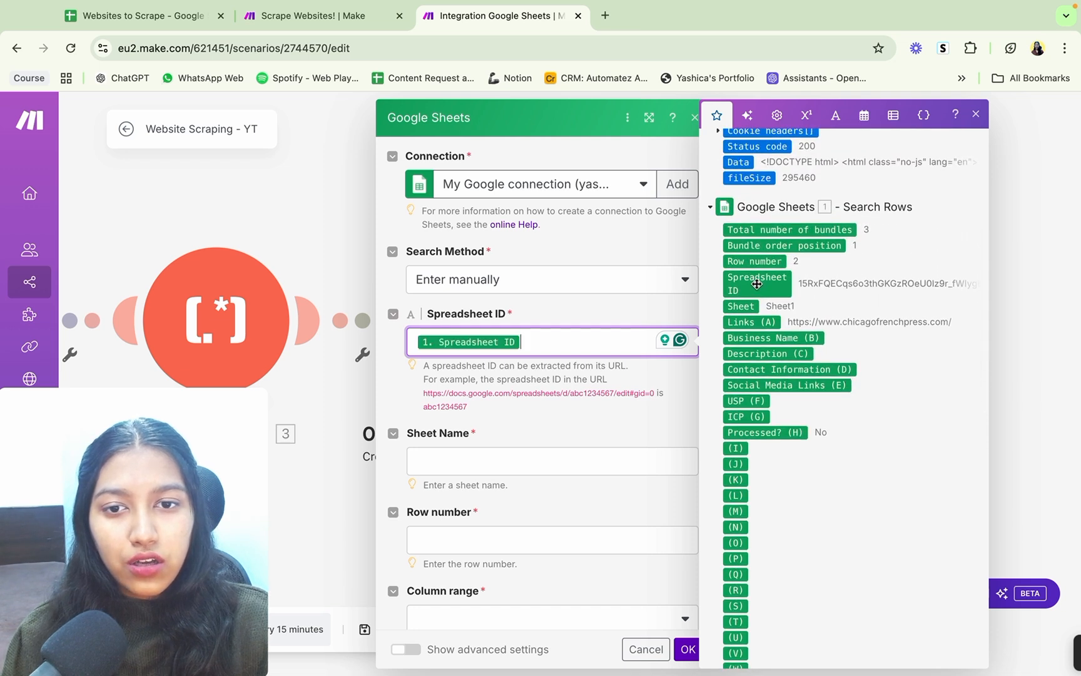
{"action": "left_click", "coordinate": [556, 463]}
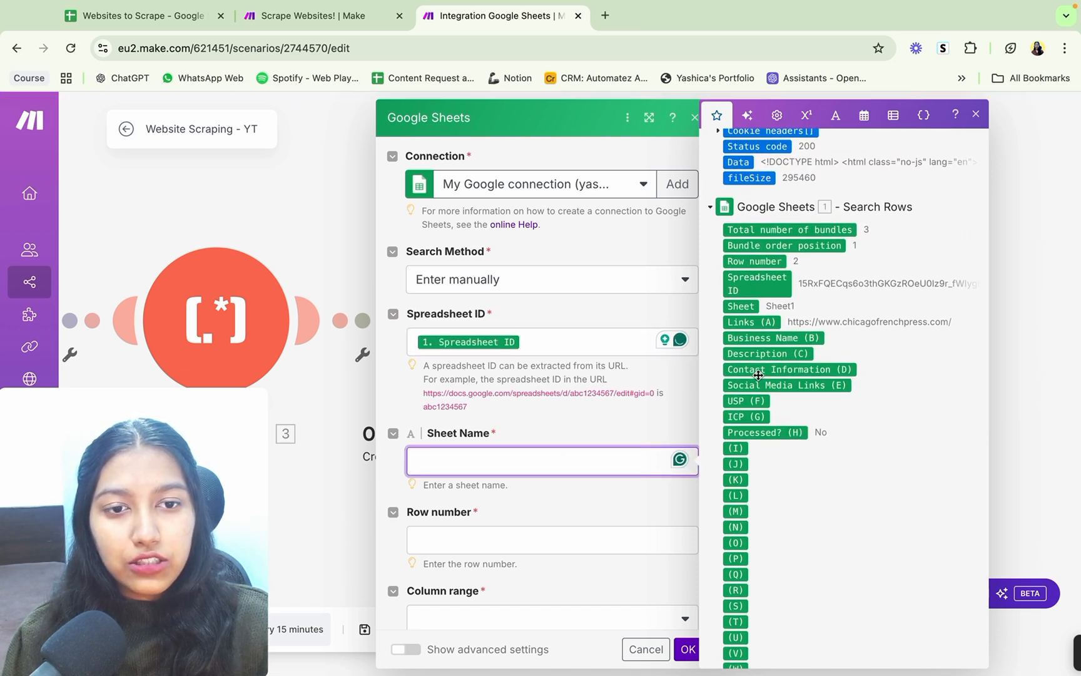
{"action": "left_click", "coordinate": [741, 307]}
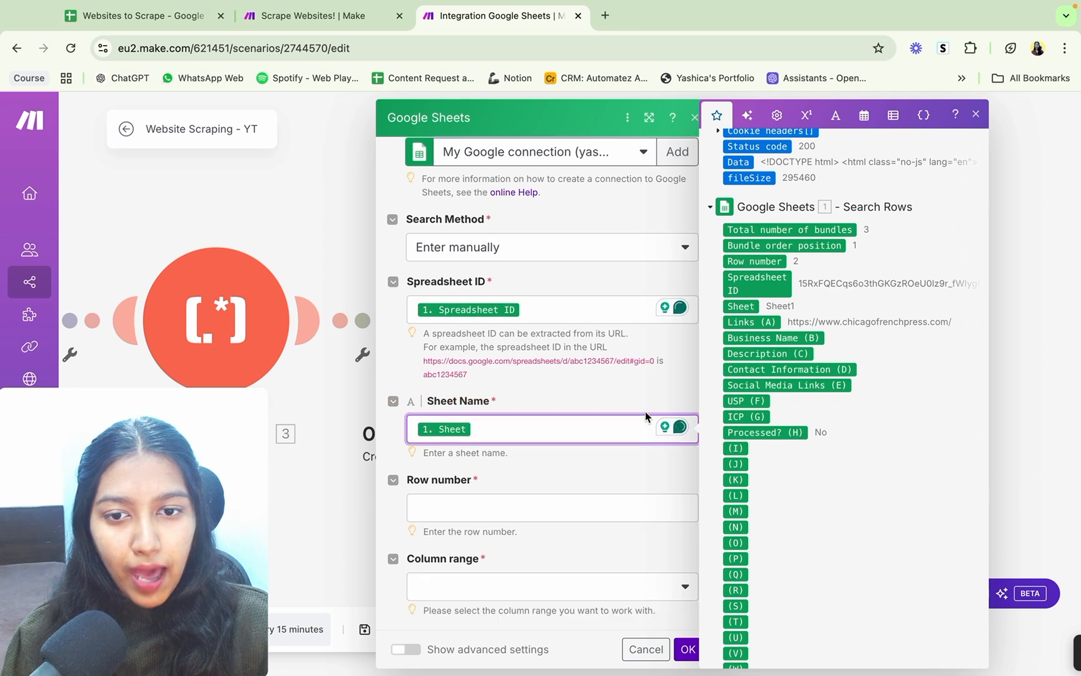
Step: Map the Row number to the Row number output of Search Rows and set the Column range to A-Z
{"action": "left_click", "coordinate": [600, 500]}
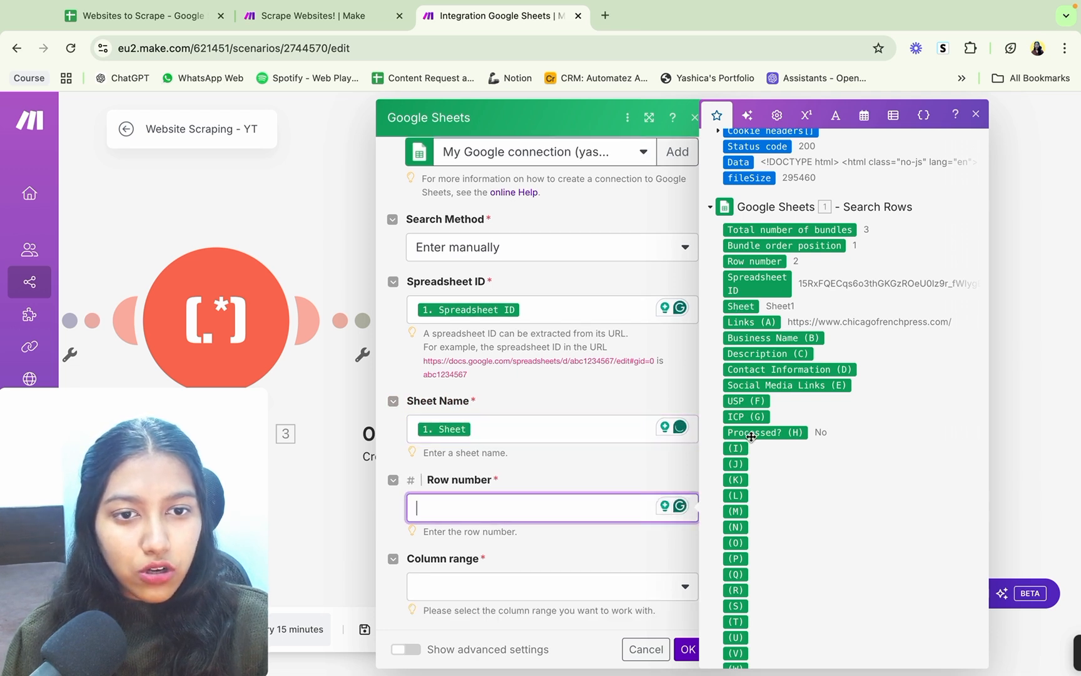
{"action": "left_click", "coordinate": [764, 262]}
{"action": "left_click", "coordinate": [539, 587]}
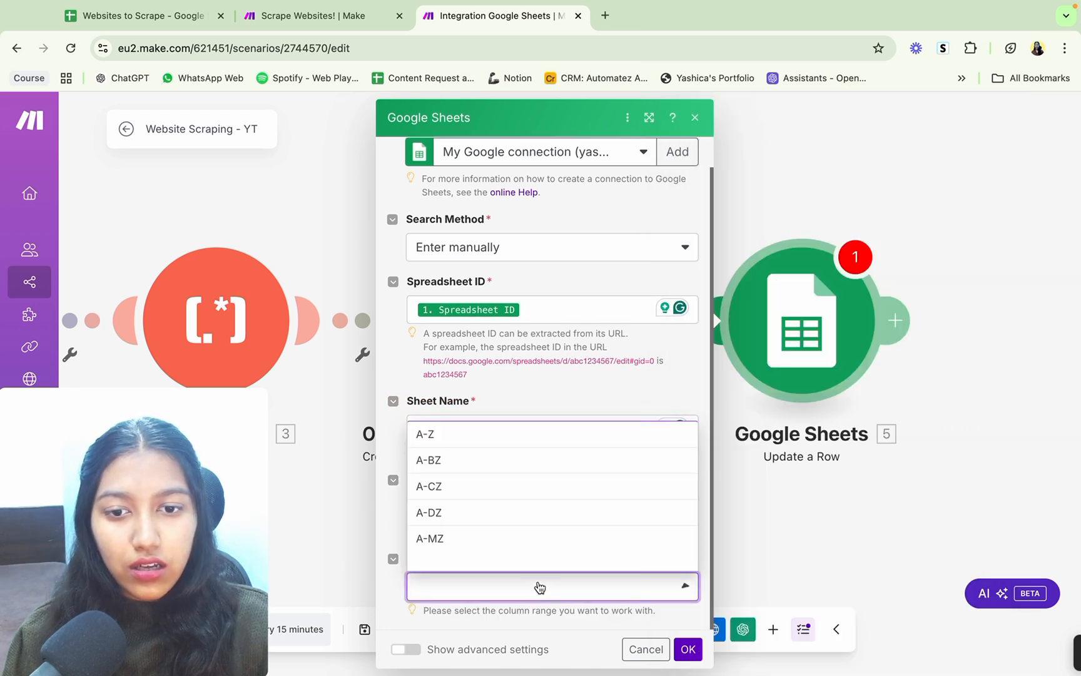
{"action": "left_click", "coordinate": [491, 442]}
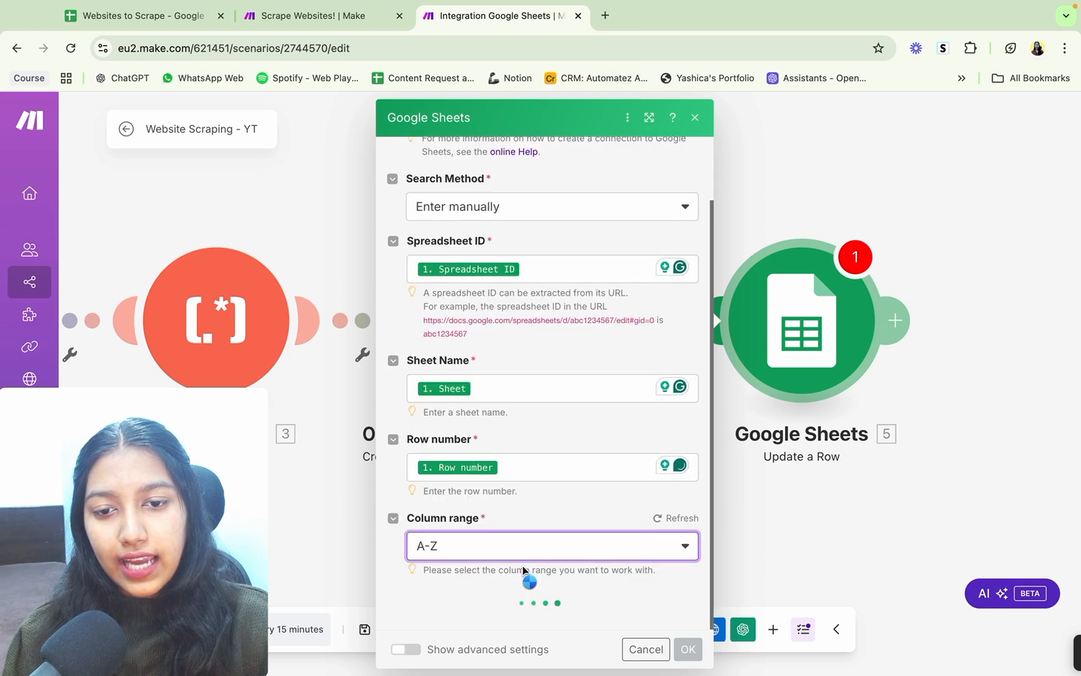
{"action": "scroll", "coordinate": [605, 487], "scroll_direction": "down", "scroll_amount": 6}
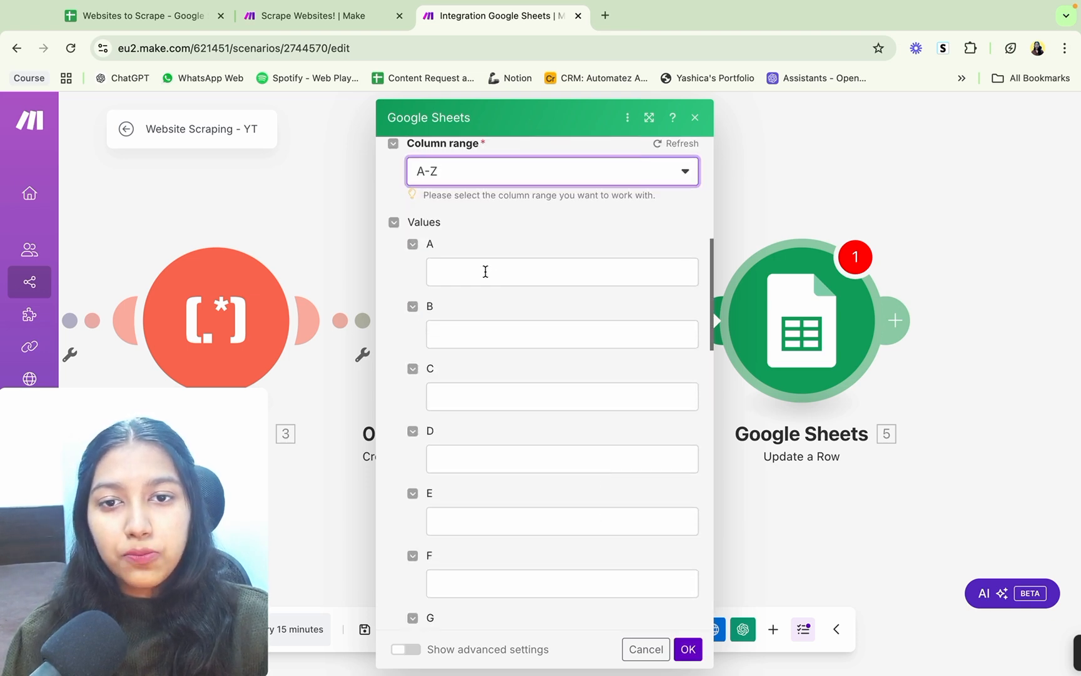
Step: Check the Business Name column in the Websites to Scrape spreadsheet and apply the Update a Row module's settings
{"action": "left_click", "coordinate": [113, 11]}
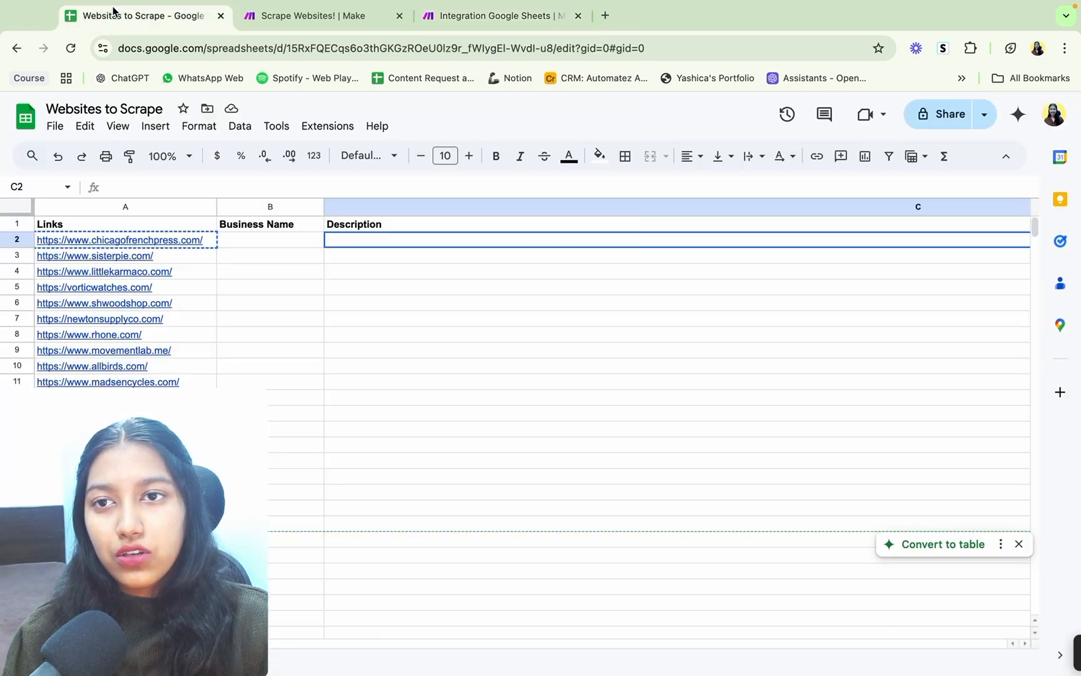
{"action": "left_click", "coordinate": [289, 241]}
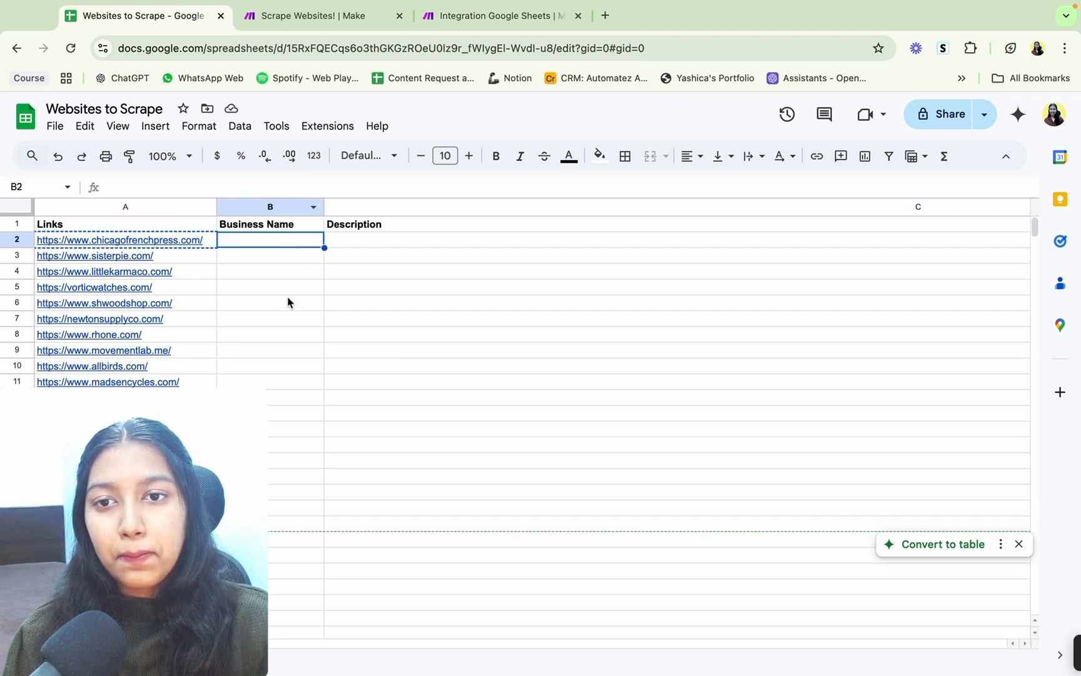
{"action": "left_click", "coordinate": [478, 12]}
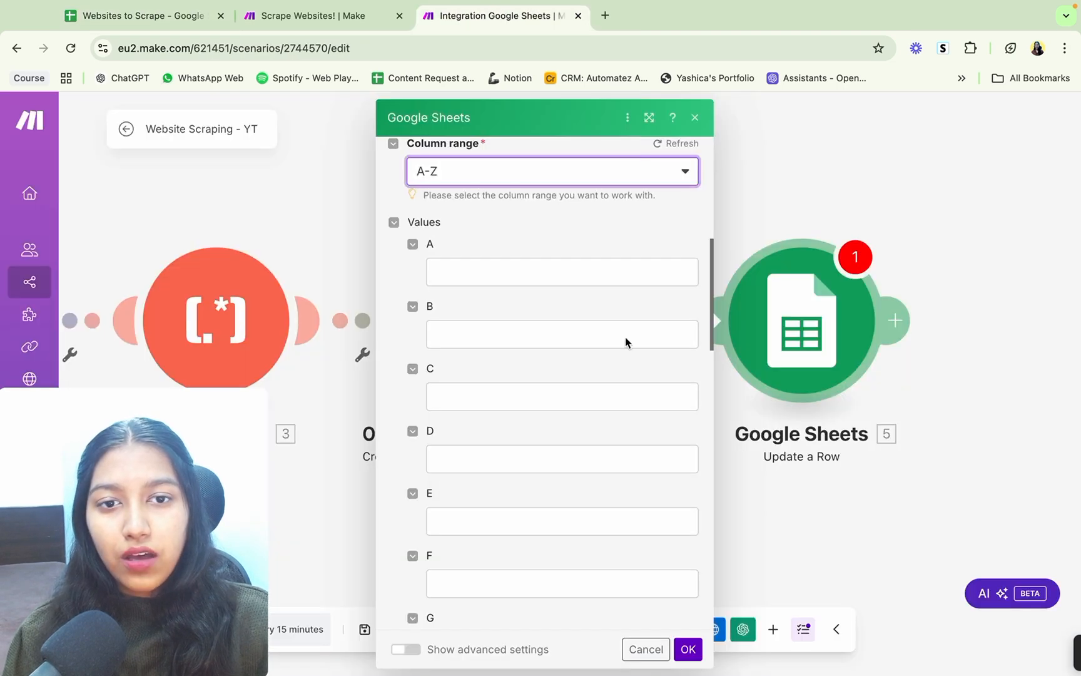
{"action": "left_click", "coordinate": [689, 652]}
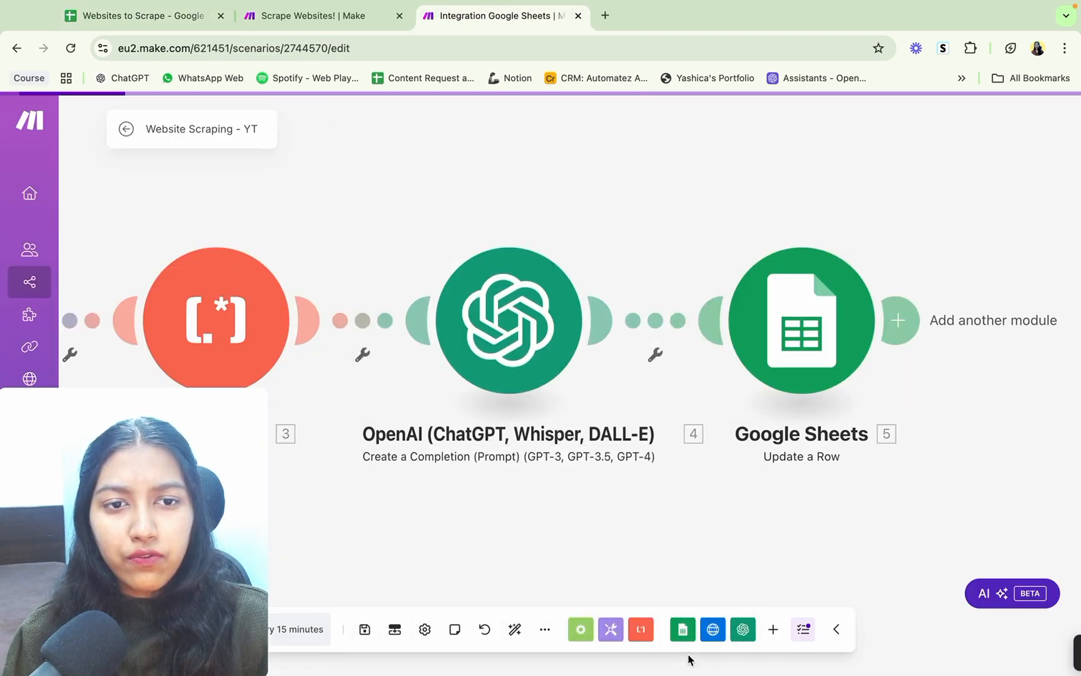
{"action": "right_click", "coordinate": [495, 311]}
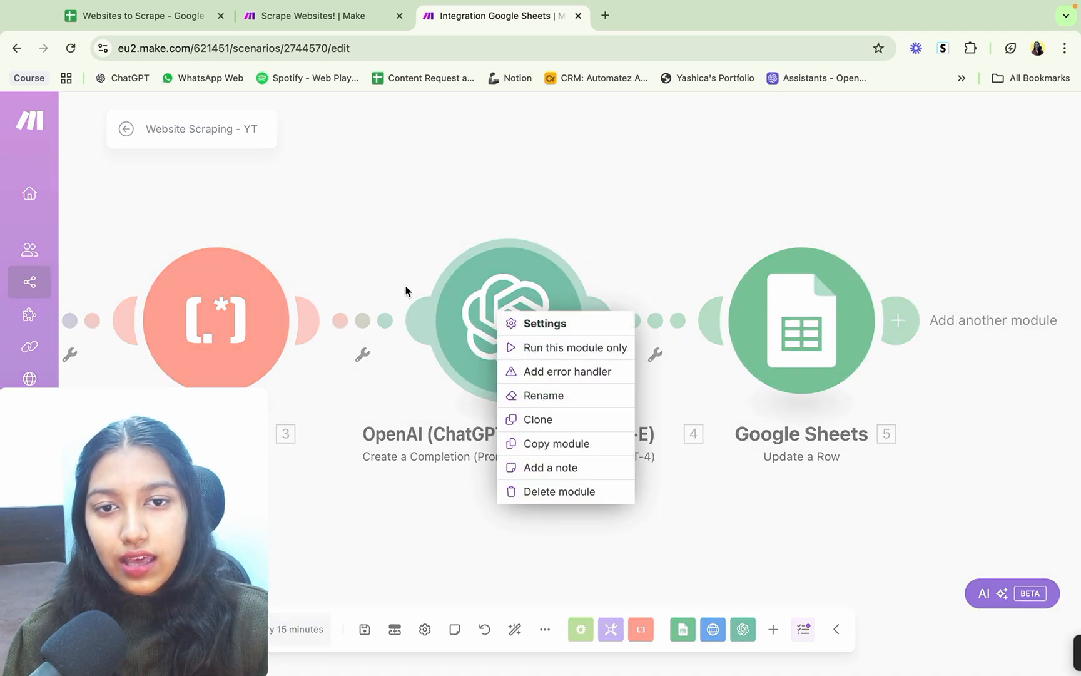
{"action": "left_click", "coordinate": [412, 242]}
{"action": "left_click_drag", "start_coordinate": [412, 241], "coordinate": [480, 217]}
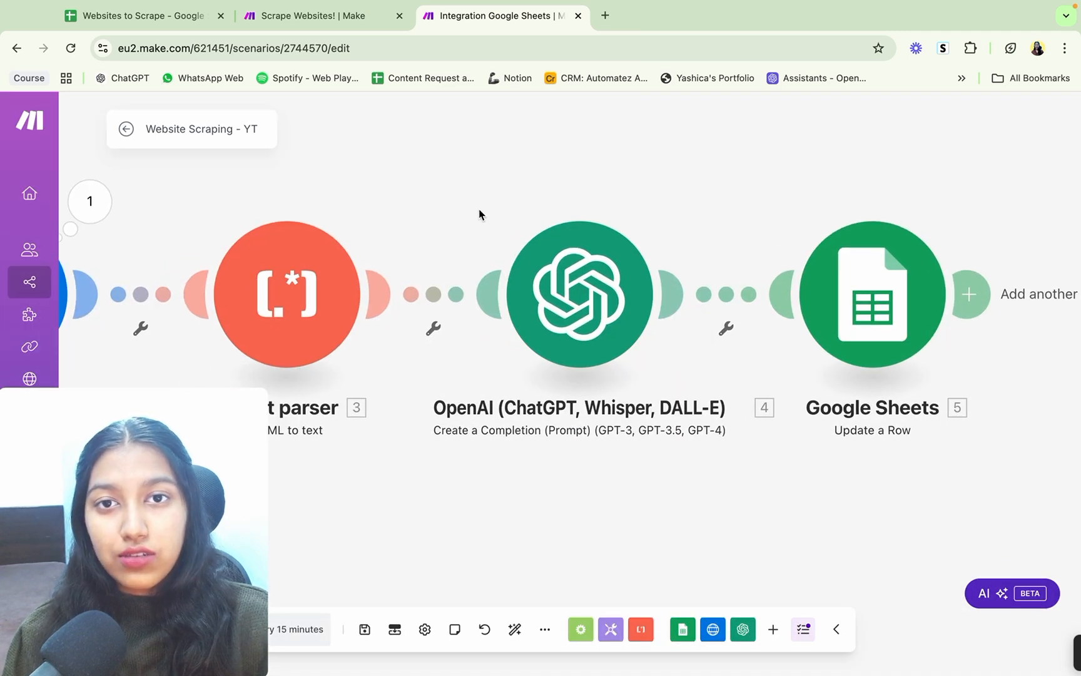
Step: Unlink the Google Sheets Update a Row module from the OpenAI module
{"action": "left_click", "coordinate": [821, 342]}
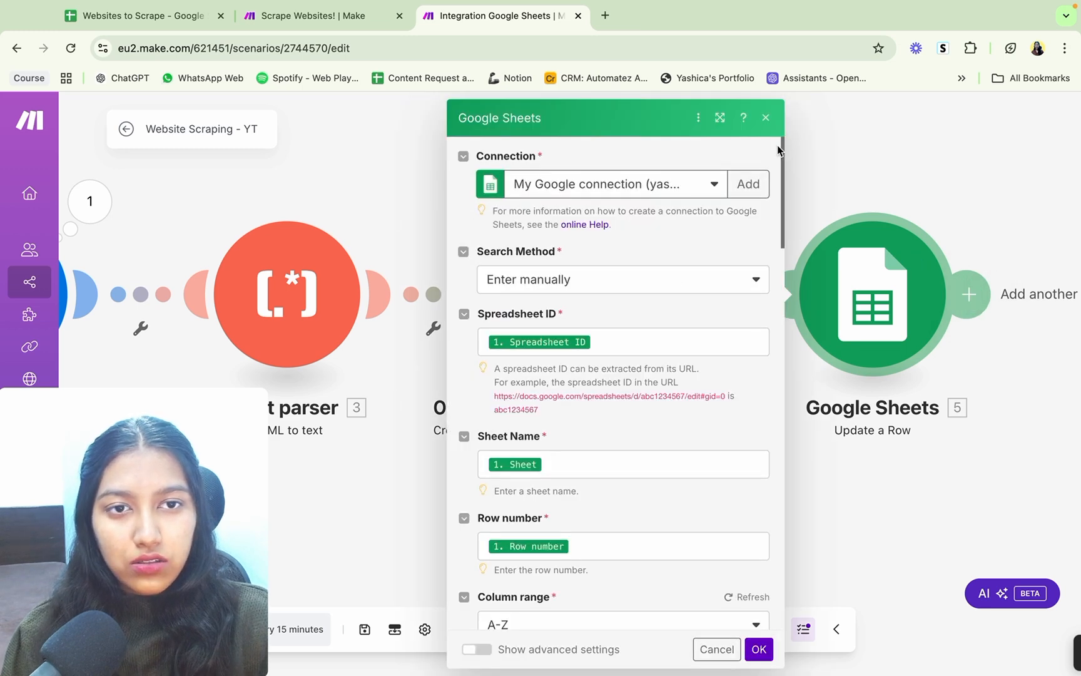
{"action": "left_click", "coordinate": [766, 117]}
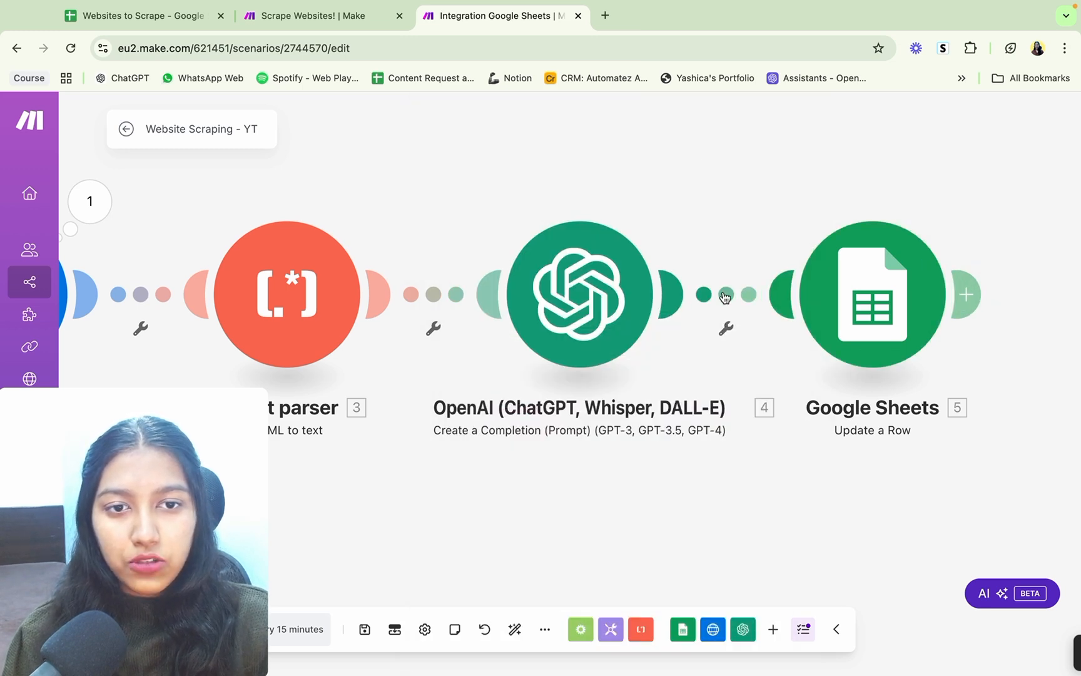
{"action": "right_click", "coordinate": [725, 295]}
{"action": "left_click", "coordinate": [768, 331]}
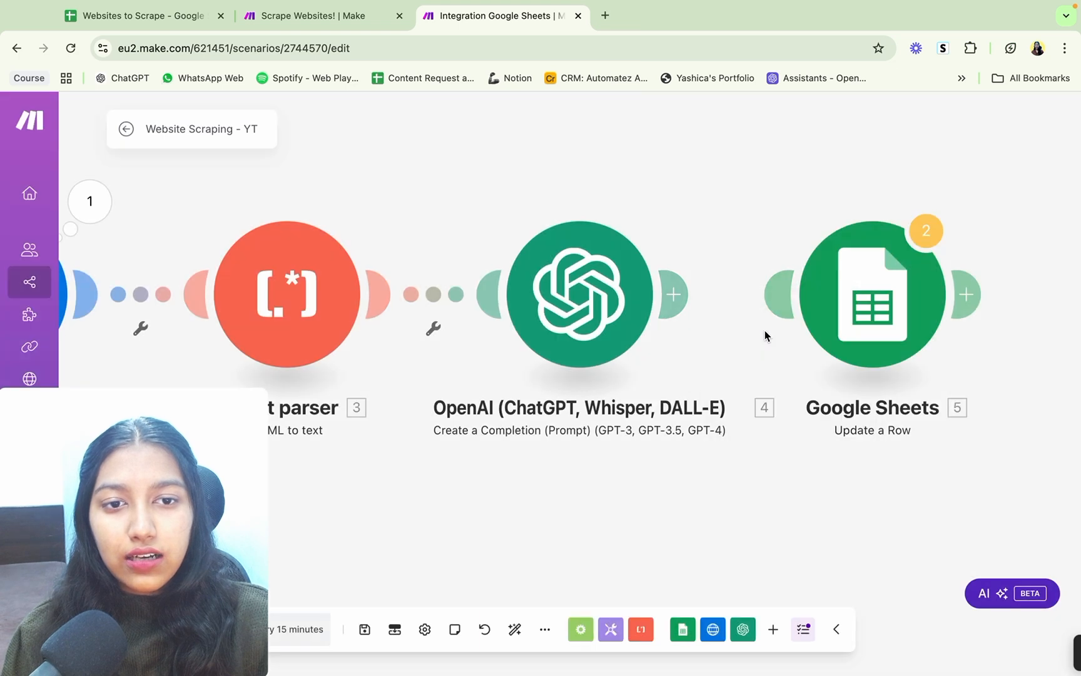
Step: Run the scenario once and stop it after the OpenAI module has processed the first website
{"action": "scroll", "coordinate": [586, 385], "scroll_direction": "down", "scroll_amount": 1}
{"action": "left_click_drag", "start_coordinate": [463, 478], "coordinate": [671, 377]}
{"action": "scroll", "coordinate": [604, 436], "scroll_direction": "down", "scroll_amount": 2}
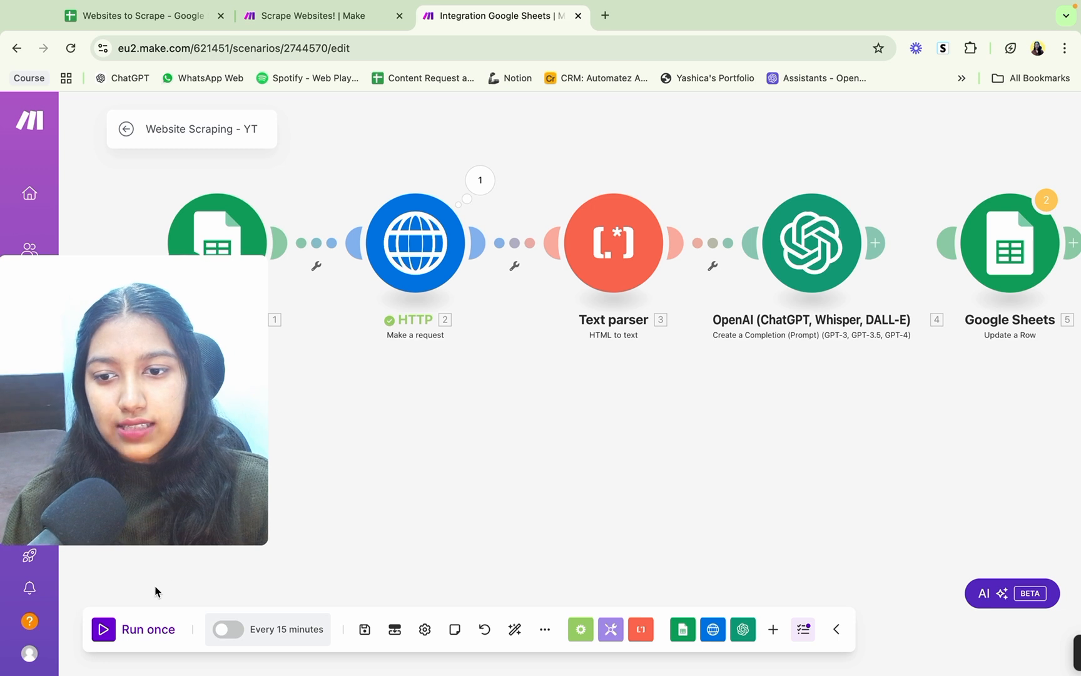
{"action": "left_click", "coordinate": [104, 629]}
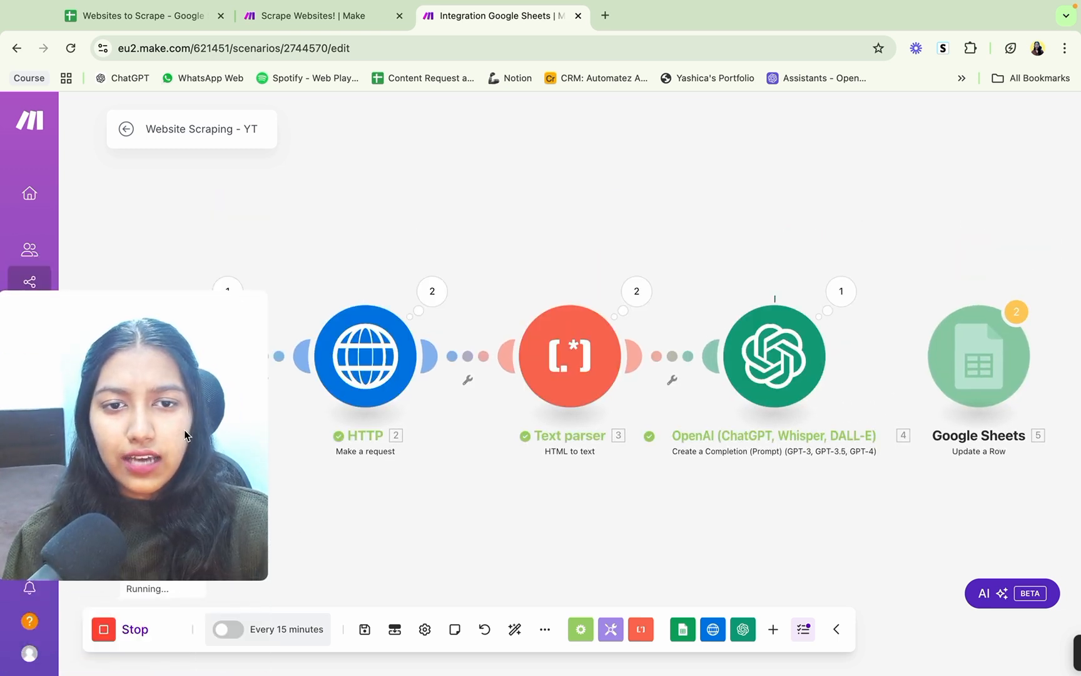
{"action": "left_click", "coordinate": [105, 629]}
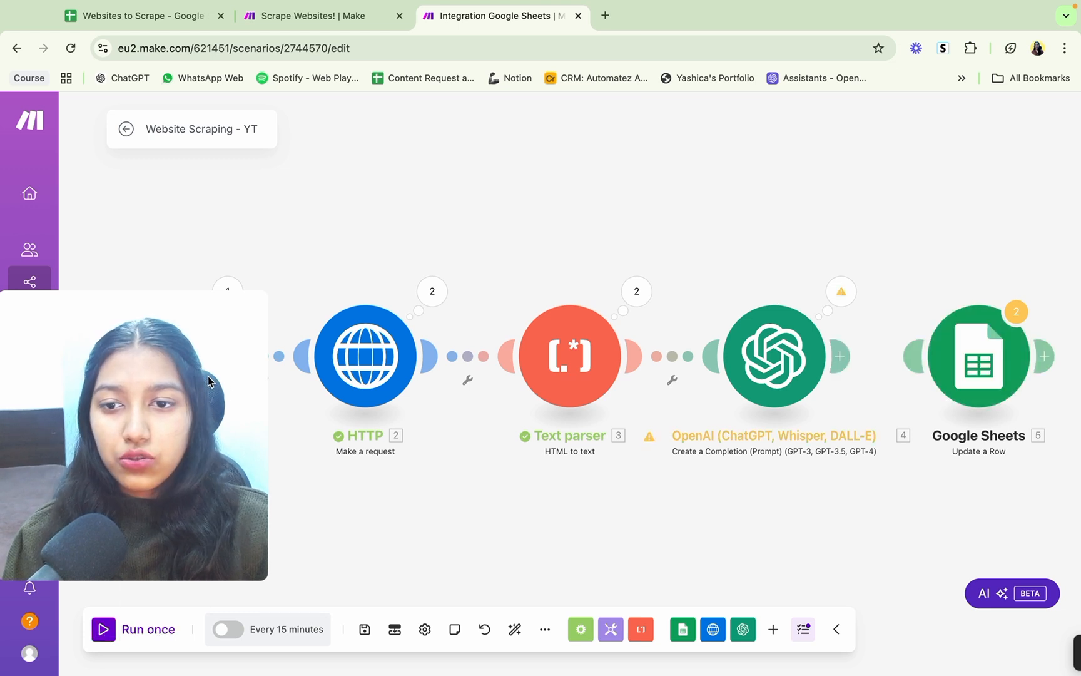
Step: Examine the business details in the Result collection of the OpenAI module's first operation
{"action": "left_click", "coordinate": [841, 291]}
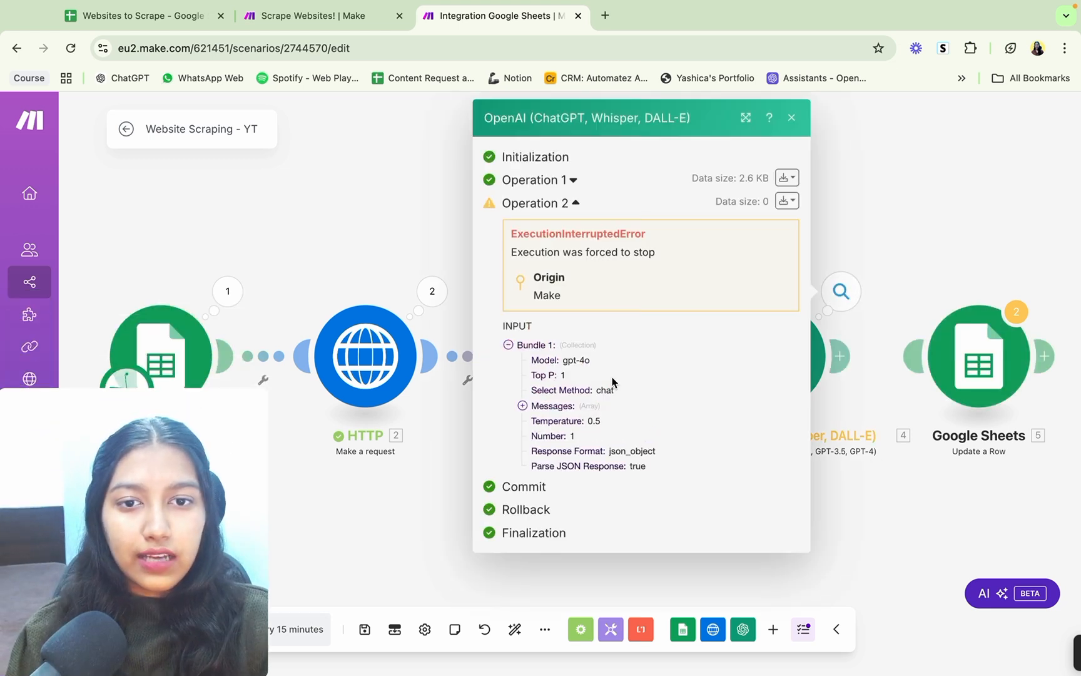
{"action": "left_click", "coordinate": [571, 182]}
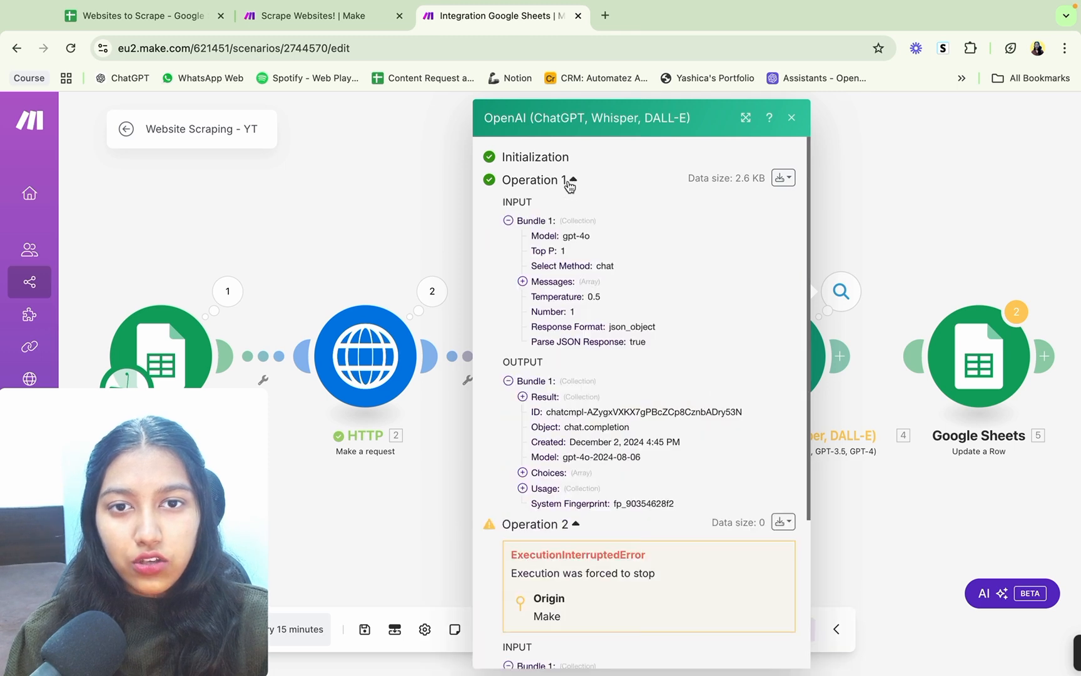
{"action": "left_click", "coordinate": [542, 399]}
{"action": "scroll", "coordinate": [569, 426], "scroll_direction": "down", "scroll_amount": 5}
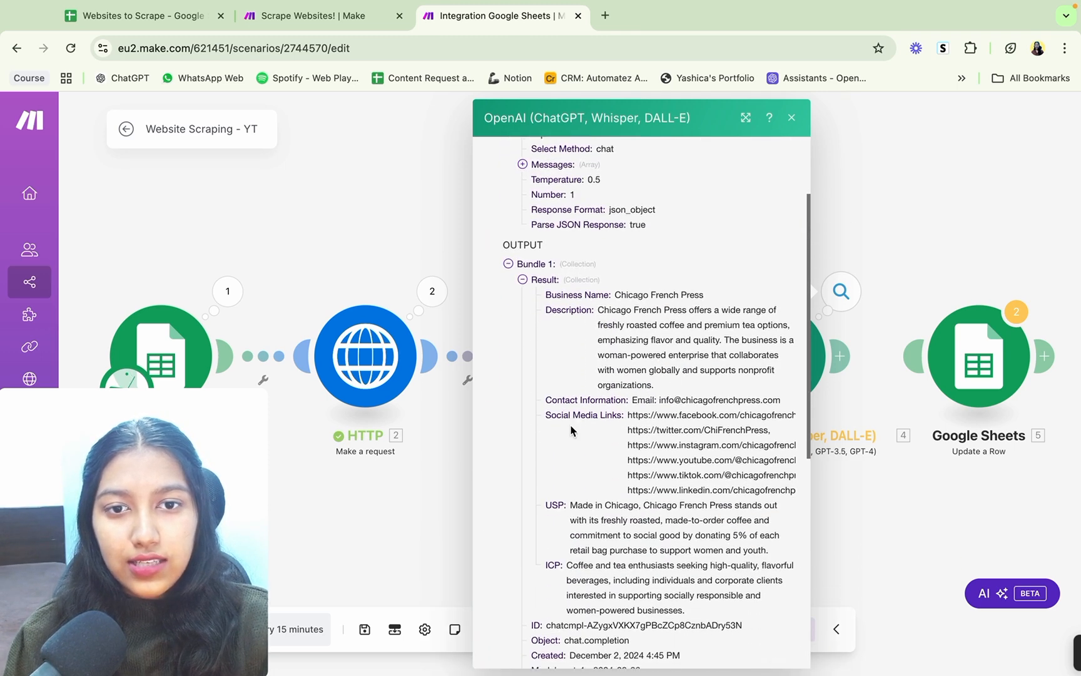
{"action": "triple_click", "coordinate": [560, 268]}
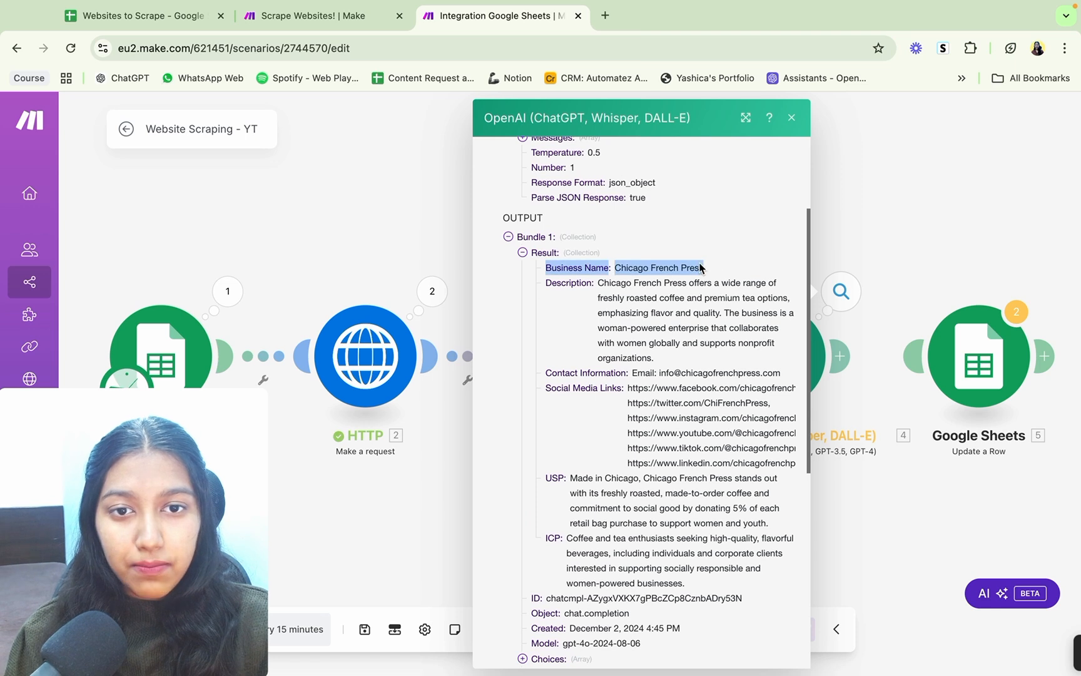
{"action": "left_click_drag", "start_coordinate": [559, 282], "coordinate": [701, 339]}
{"action": "left_click_drag", "start_coordinate": [632, 374], "coordinate": [774, 374]}
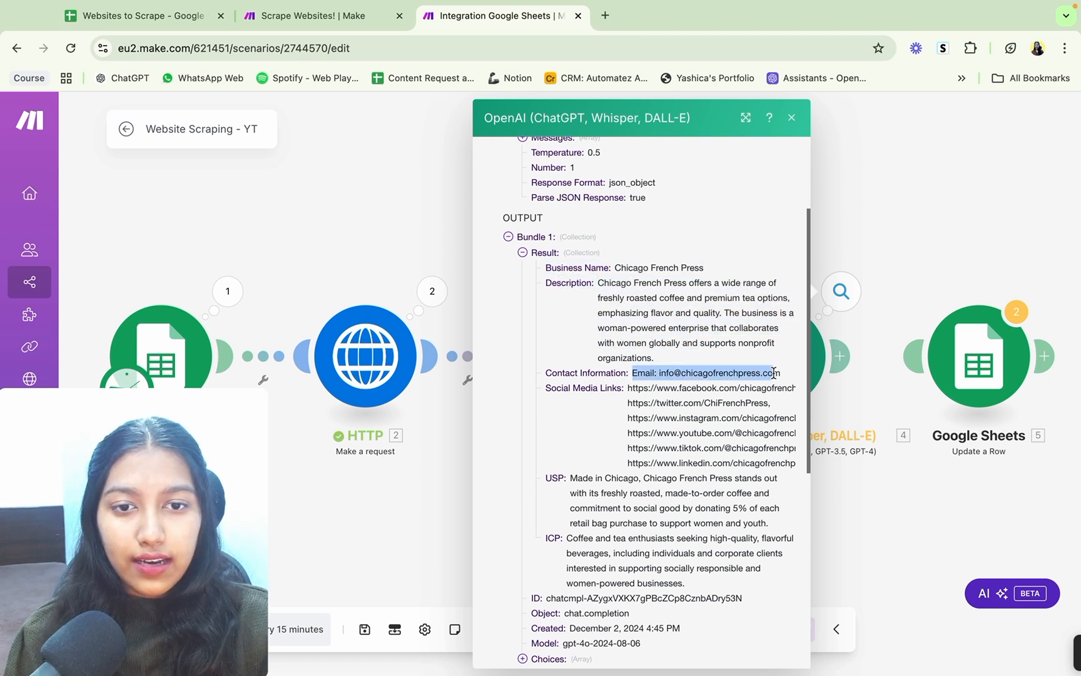
{"action": "left_click_drag", "start_coordinate": [627, 387], "coordinate": [644, 583]}
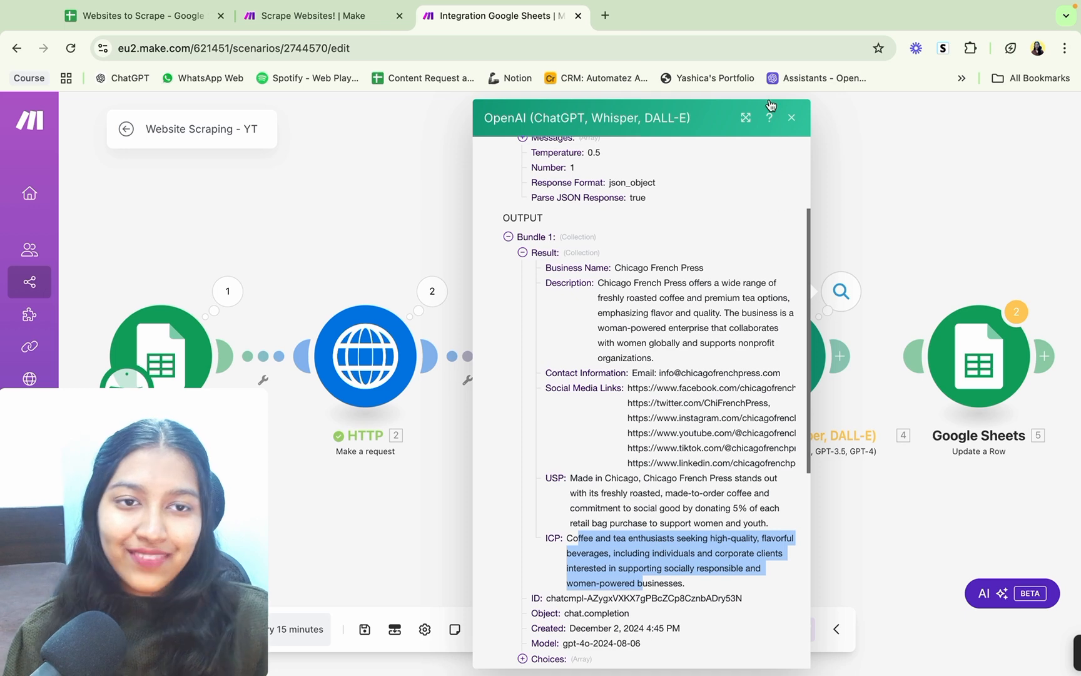
{"action": "left_click", "coordinate": [792, 119]}
Step: Reconnect the Update a Row module to the OpenAI module and bring up its column values
{"action": "left_click_drag", "start_coordinate": [890, 234], "coordinate": [678, 246]}
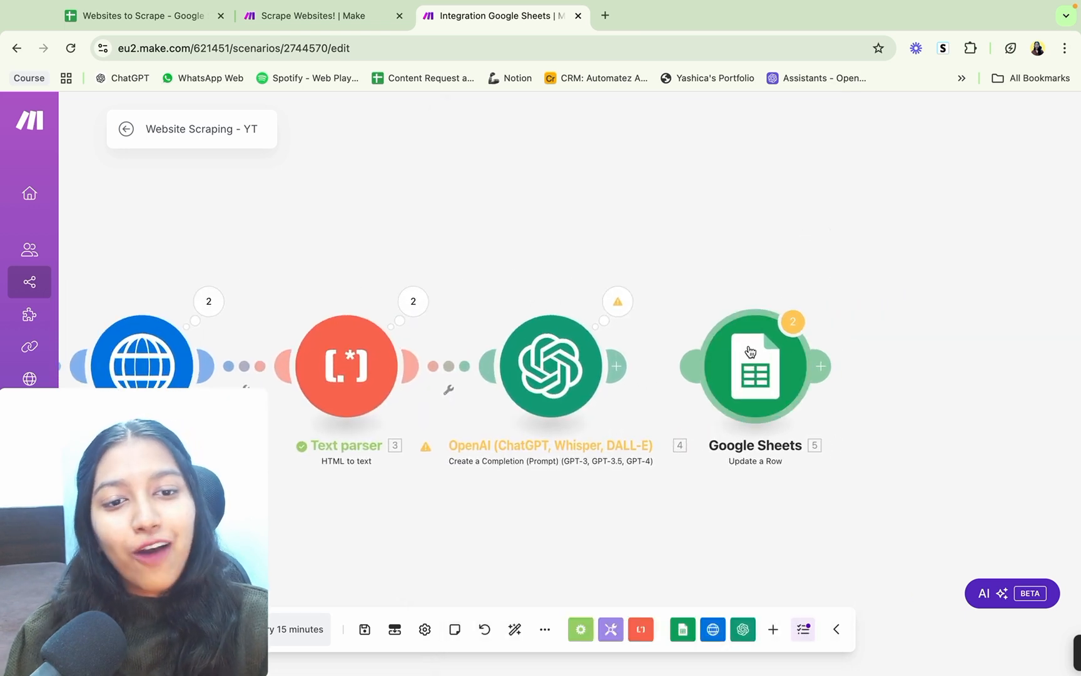
{"action": "left_click_drag", "start_coordinate": [709, 354], "coordinate": [758, 348]}
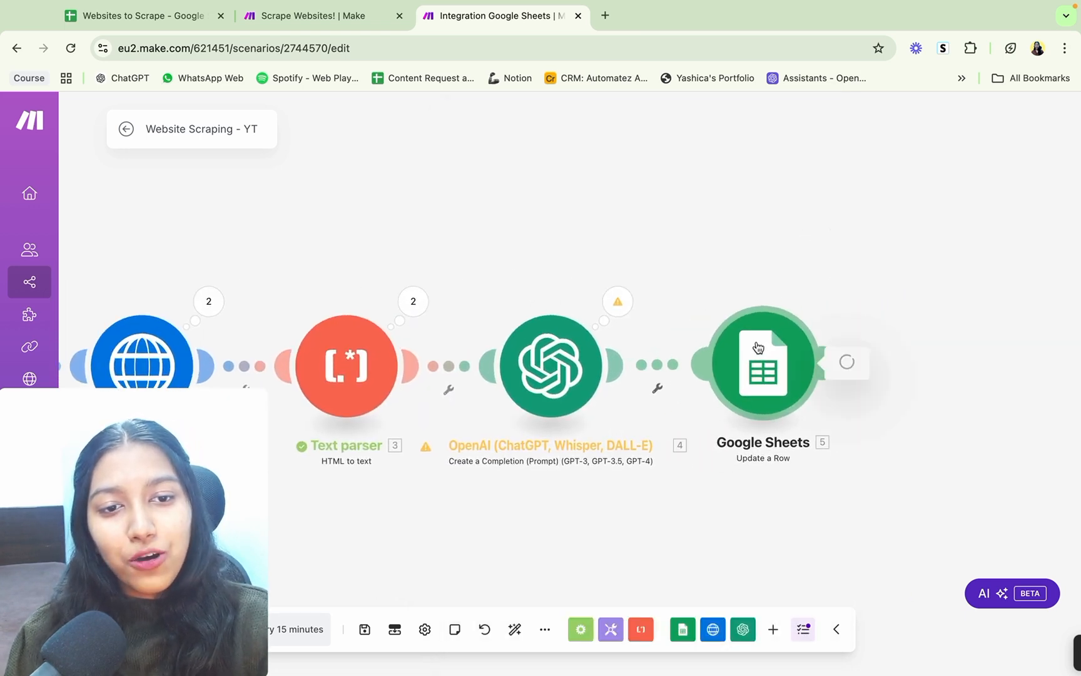
{"action": "scroll", "coordinate": [622, 394], "scroll_direction": "down", "scroll_amount": 5}
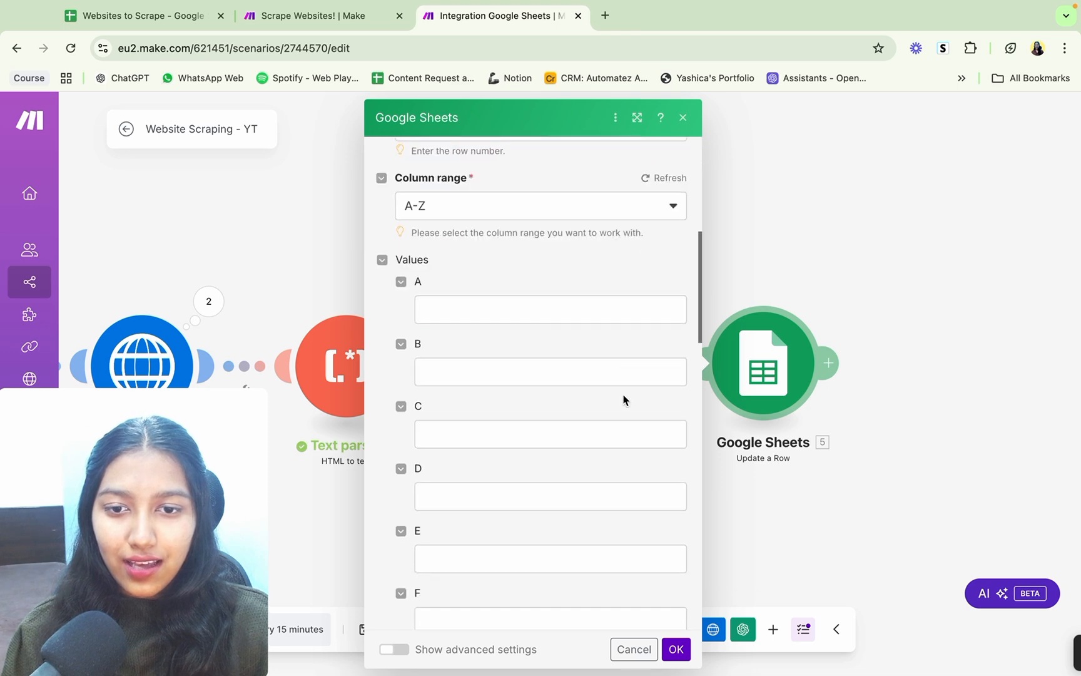
Step: Map column B to OpenAI's Business Name result and column C to its Description result, checking the order against the spreadsheet headers
{"action": "left_click", "coordinate": [143, 18]}
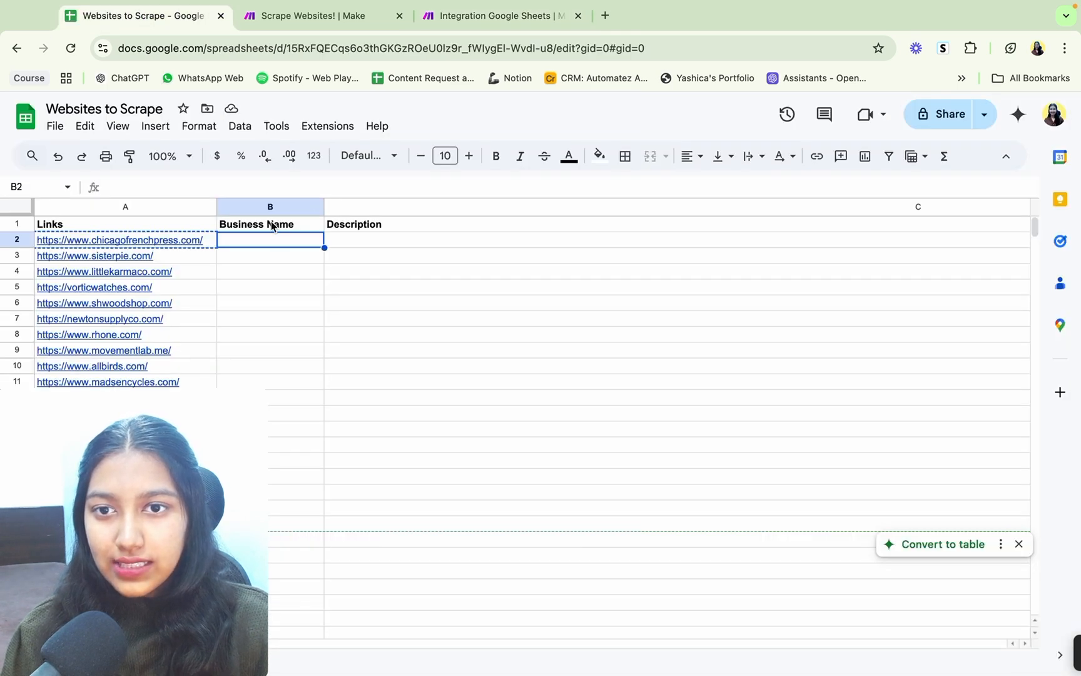
{"action": "left_click", "coordinate": [481, 21]}
{"action": "left_click", "coordinate": [509, 372]}
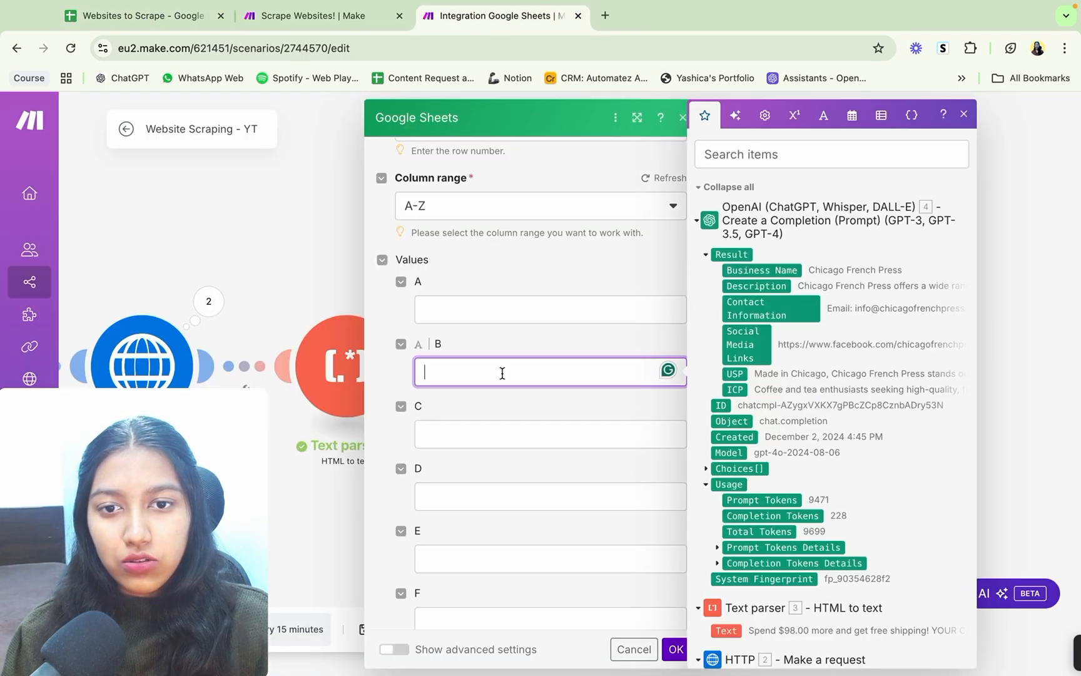
{"action": "left_click", "coordinate": [754, 270]}
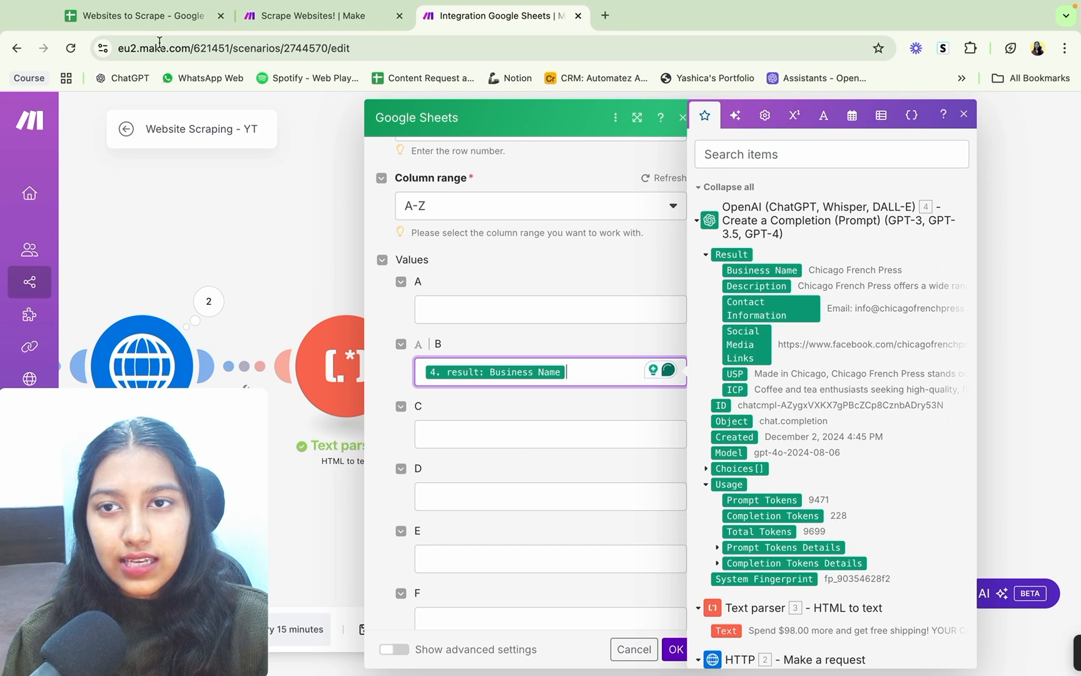
{"action": "left_click", "coordinate": [136, 11]}
{"action": "left_click", "coordinate": [455, 443]}
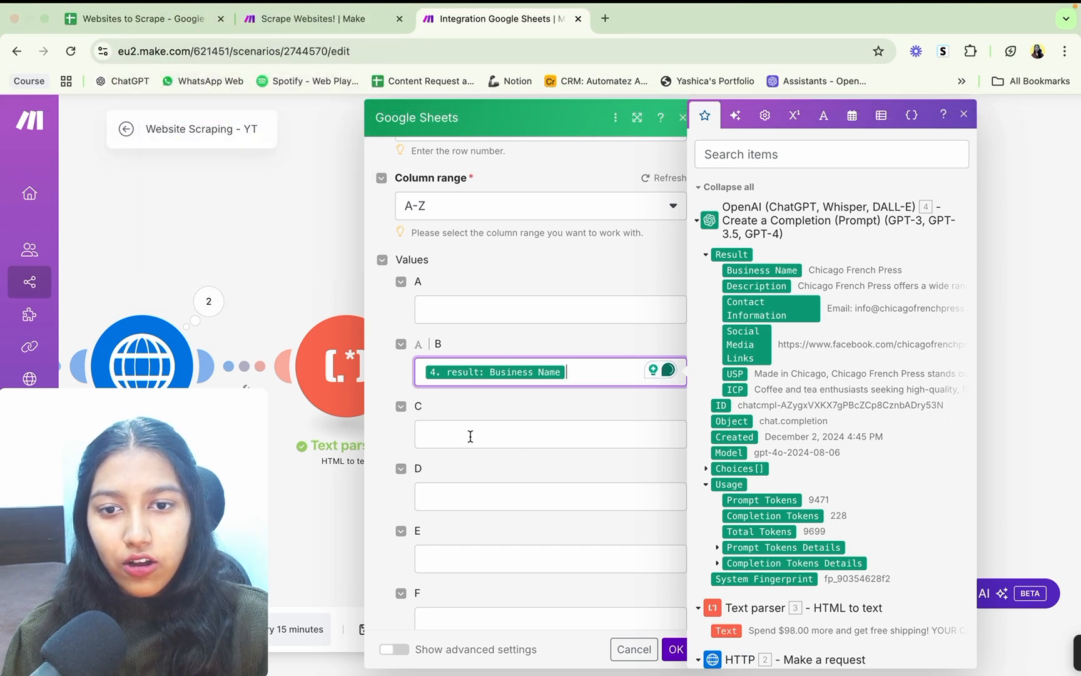
{"action": "left_click", "coordinate": [468, 435]}
{"action": "left_click", "coordinate": [747, 288]}
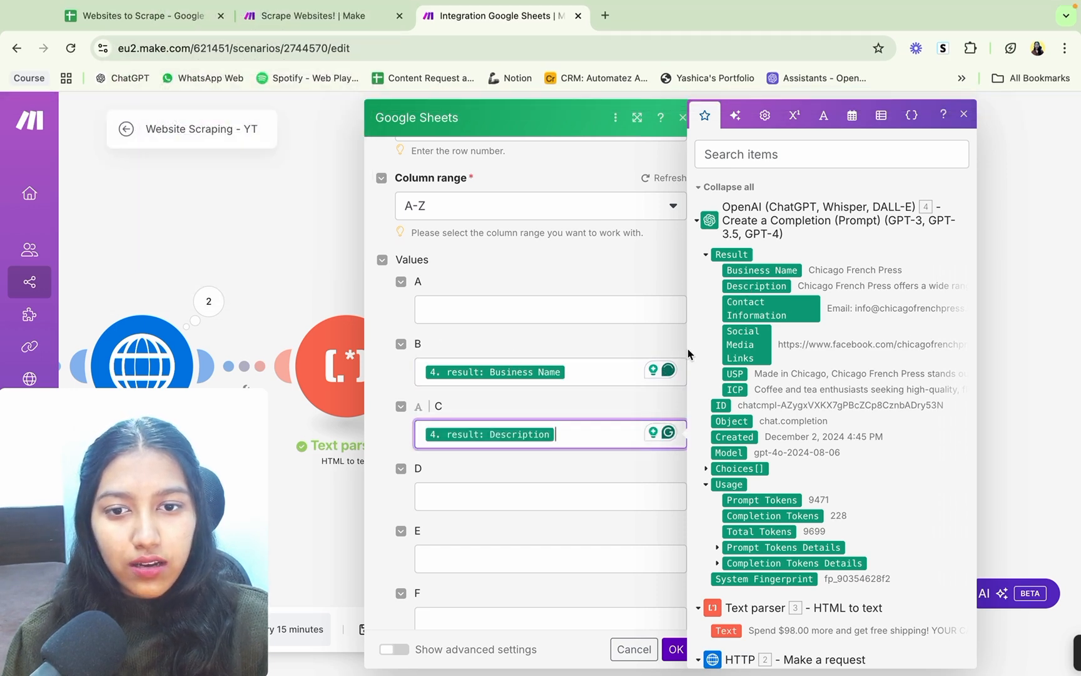
Step: Map column D to the Contact Information result and column E to the Social Media Links result
{"action": "left_click", "coordinate": [554, 496]}
{"action": "left_click", "coordinate": [781, 308]}
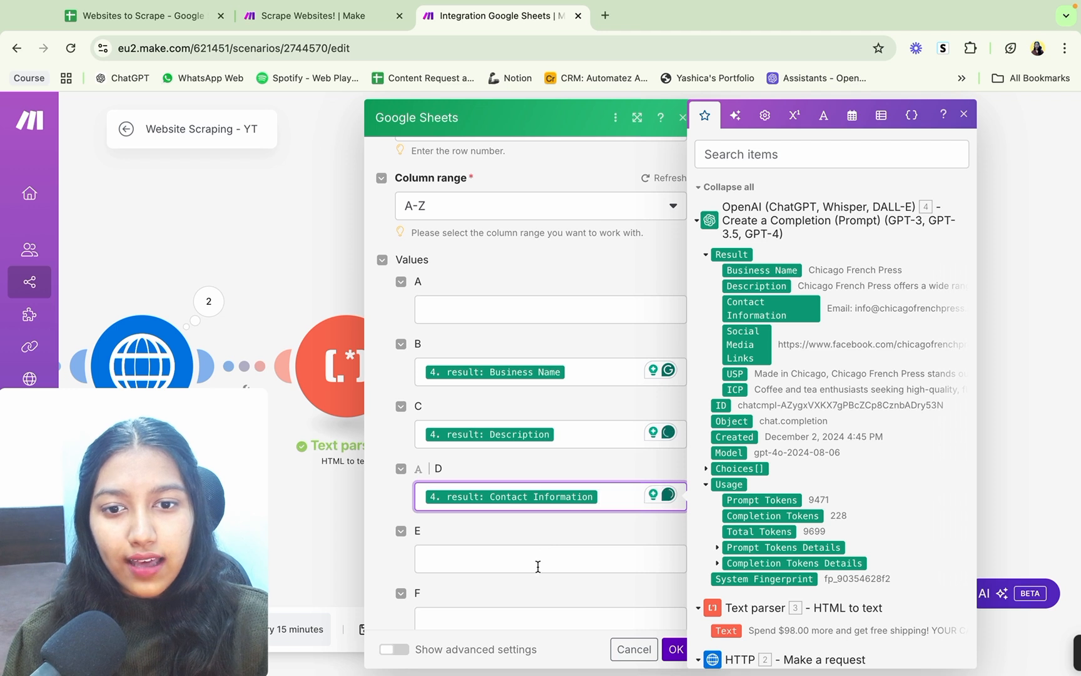
{"action": "left_click", "coordinate": [537, 566]}
{"action": "left_click", "coordinate": [745, 344]}
{"action": "scroll", "coordinate": [606, 468], "scroll_direction": "down", "scroll_amount": 3}
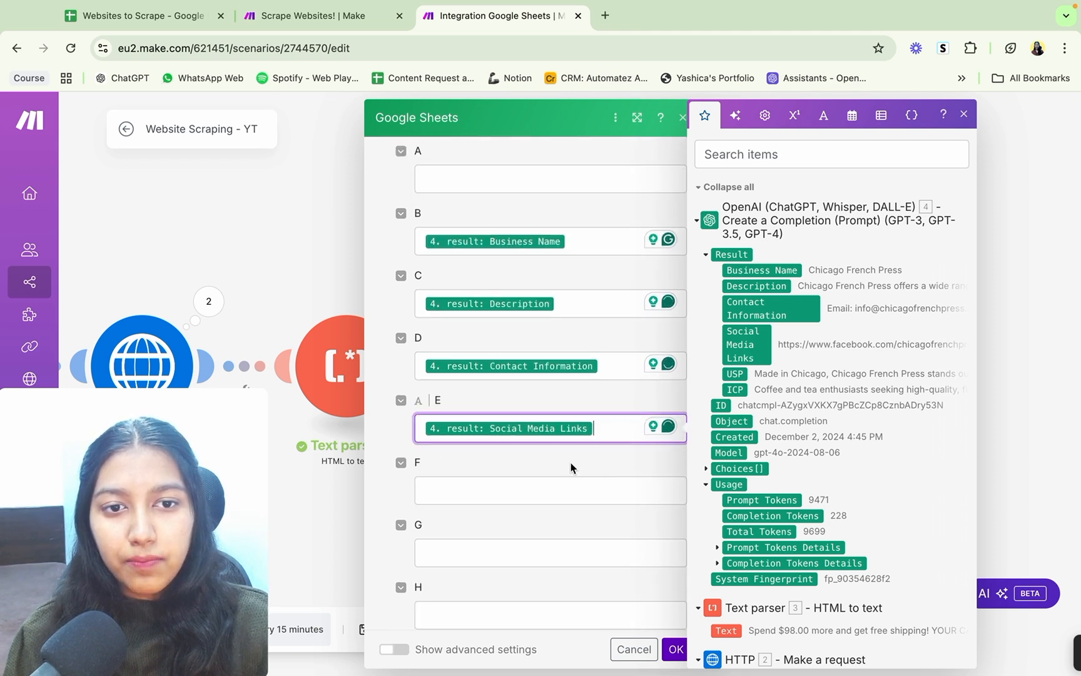
Step: Map column F to the USP result and column G to the ICP result
{"action": "left_click", "coordinate": [532, 487]}
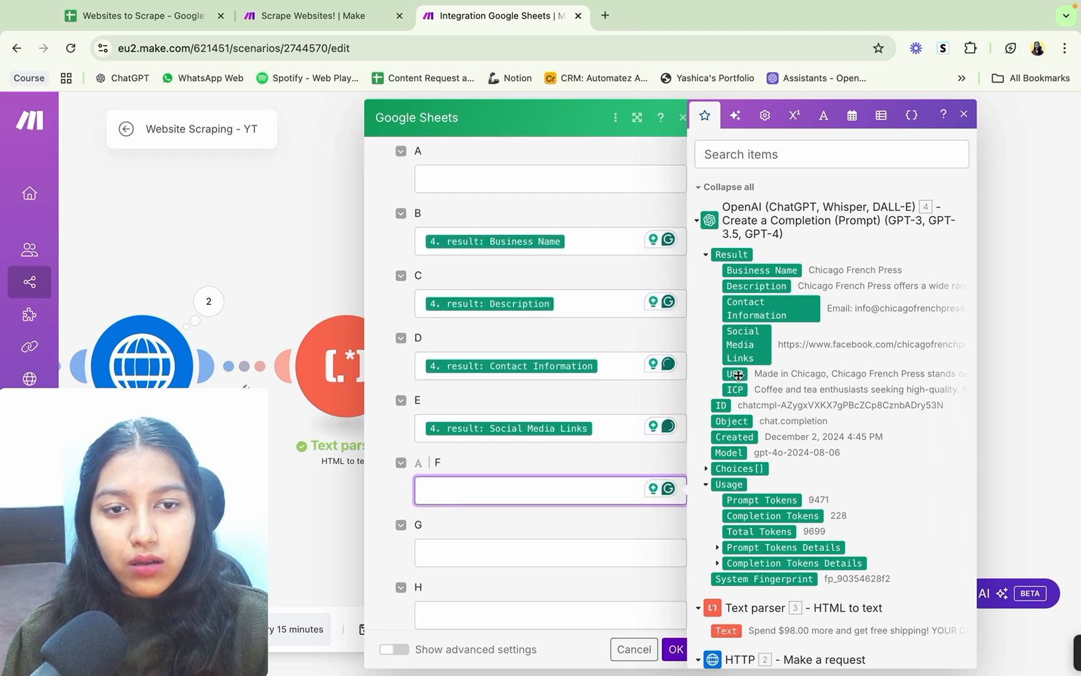
{"action": "left_click", "coordinate": [737, 374]}
{"action": "left_click", "coordinate": [533, 555]}
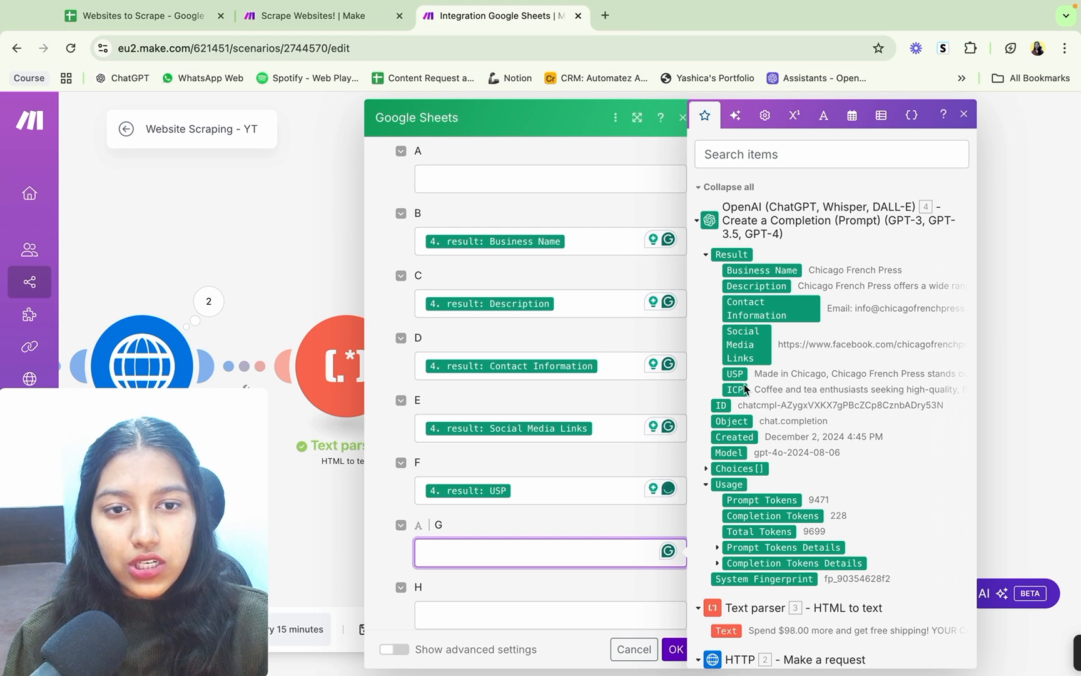
{"action": "left_click", "coordinate": [737, 389]}
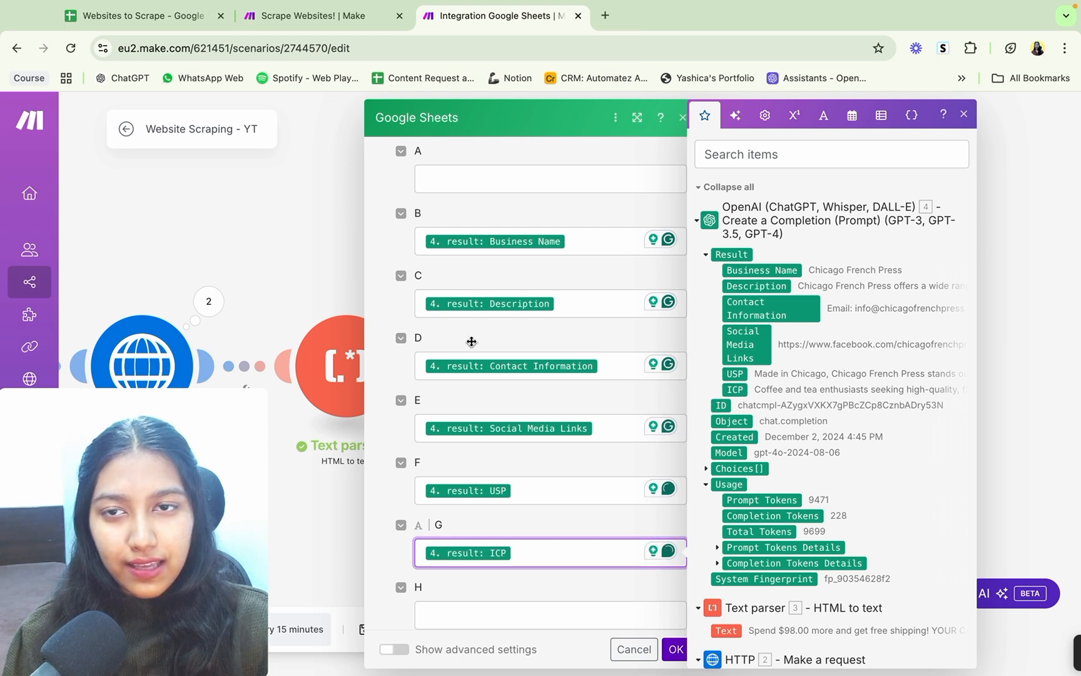
Step: Switch to the Websites to Scrape spreadsheet and check which columns hold the remaining headers, through ICP and Processed?
{"action": "left_click", "coordinate": [135, 15]}
{"action": "scroll", "coordinate": [529, 244], "scroll_direction": "right", "scroll_amount": 5}
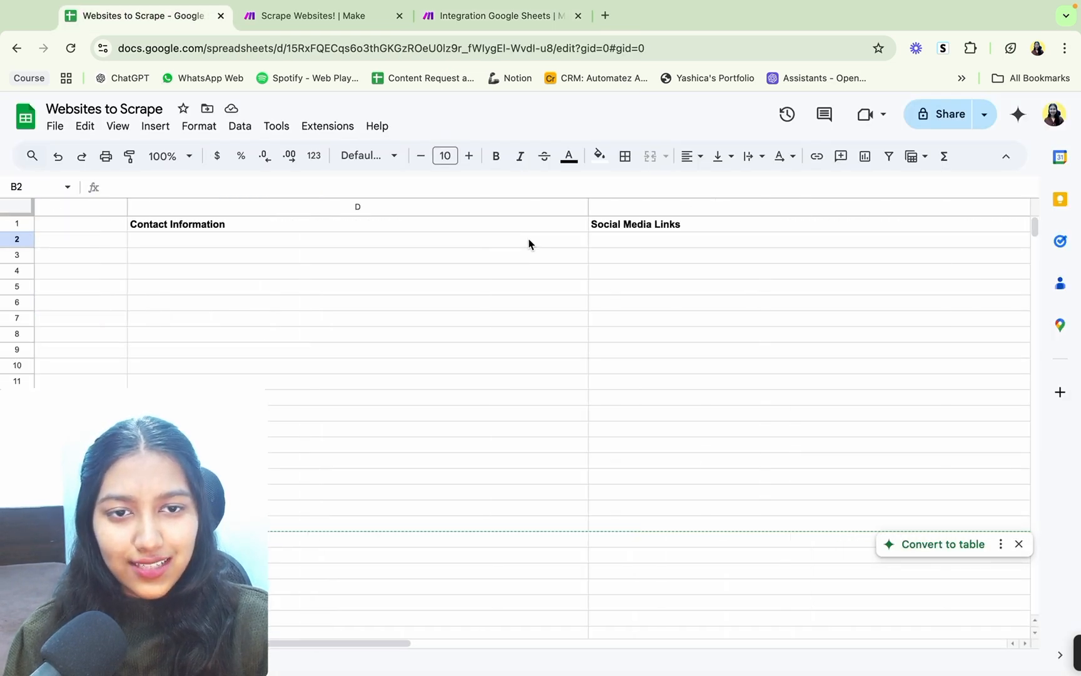
{"action": "scroll", "coordinate": [529, 244], "scroll_direction": "right", "scroll_amount": 6}
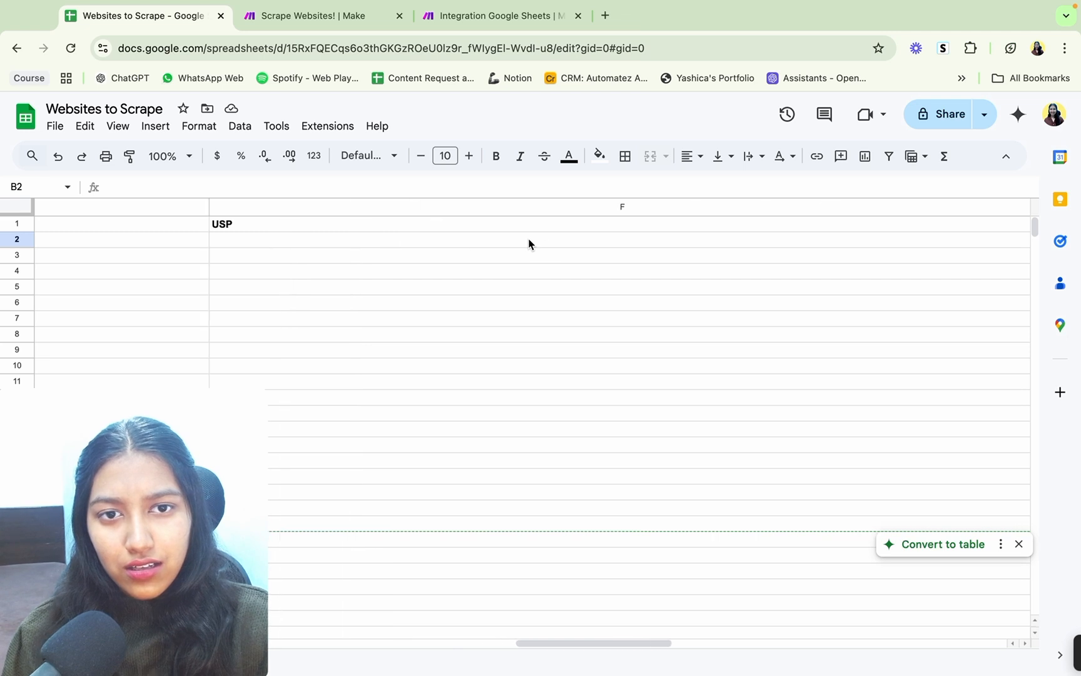
{"action": "scroll", "coordinate": [635, 212], "scroll_direction": "right", "scroll_amount": 3}
{"action": "left_click", "coordinate": [632, 208]}
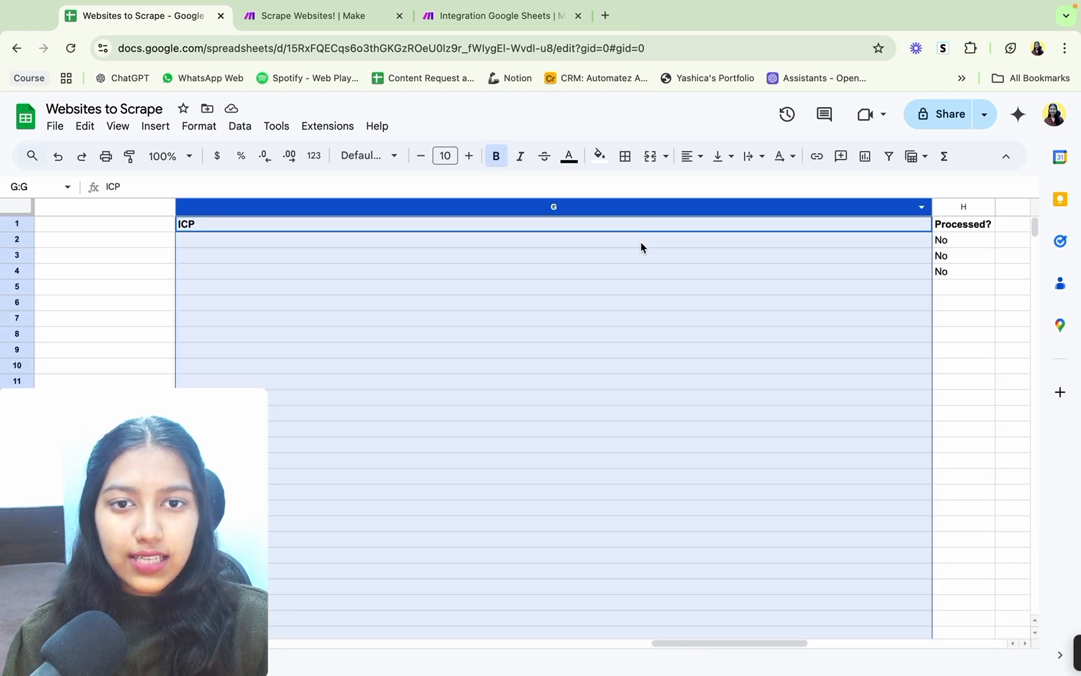
{"action": "left_click", "coordinate": [642, 242]}
{"action": "scroll", "coordinate": [806, 260], "scroll_direction": "right", "scroll_amount": 2}
{"action": "left_click", "coordinate": [833, 208]}
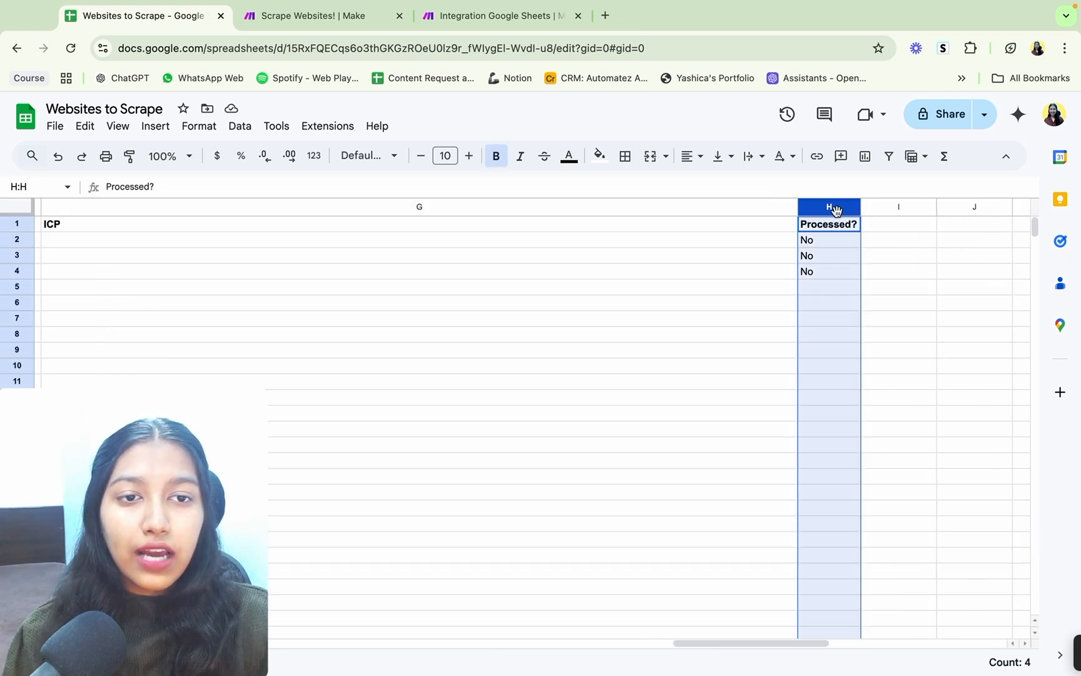
{"action": "left_click", "coordinate": [839, 245]}
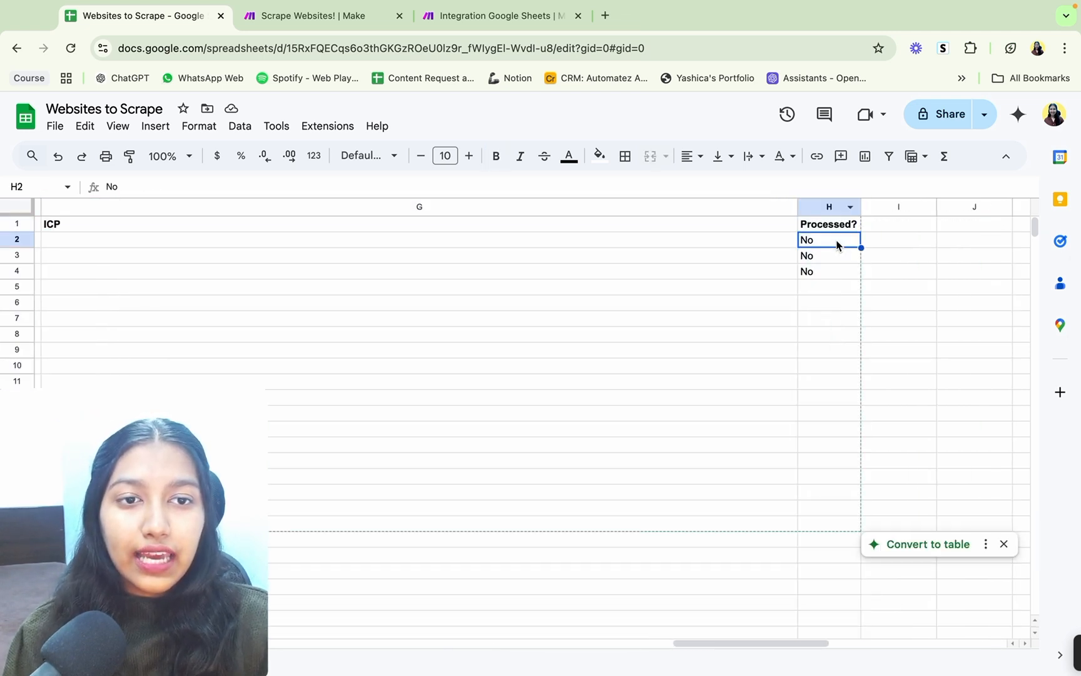
Step: Back in the Website Scraping - YT scenario, set column H of Update a Row to Yes and apply the module's settings
{"action": "left_click", "coordinate": [327, 17]}
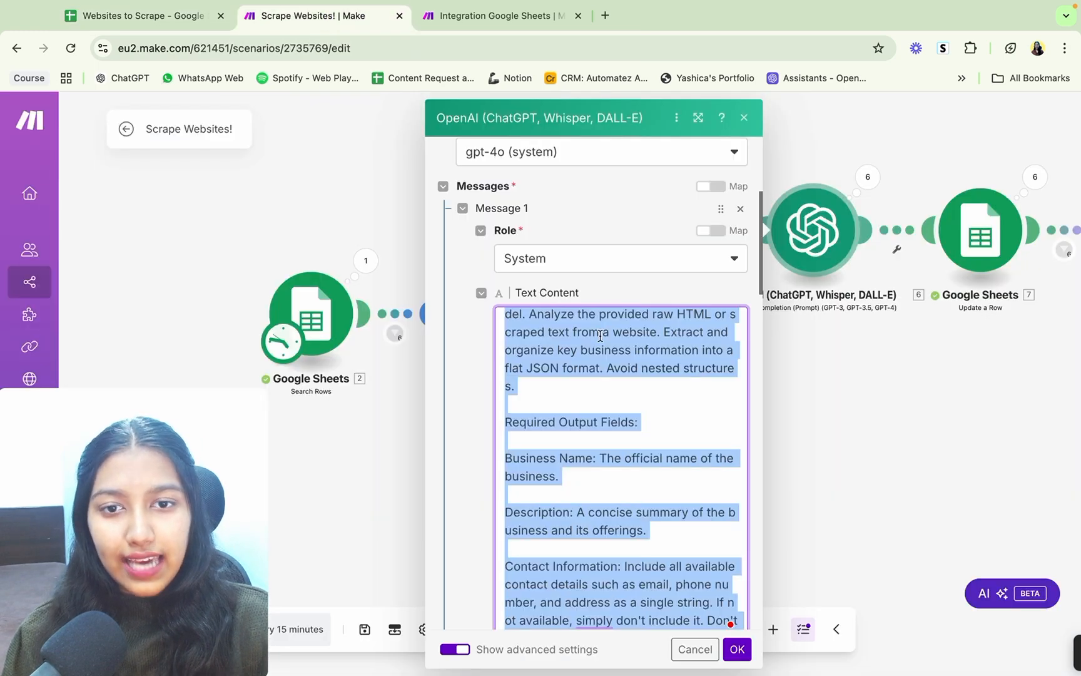
{"action": "left_click", "coordinate": [488, 16]}
{"action": "scroll", "coordinate": [589, 445], "scroll_direction": "down", "scroll_amount": 3}
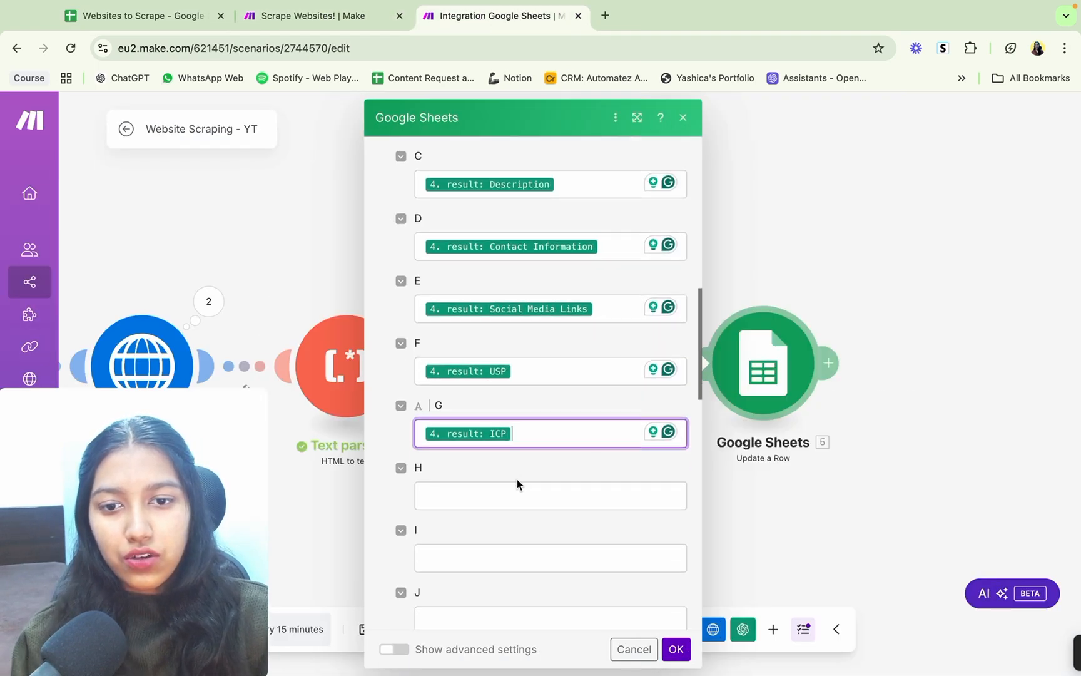
{"action": "left_click", "coordinate": [517, 491]}
{"action": "type", "text": "Yes"}
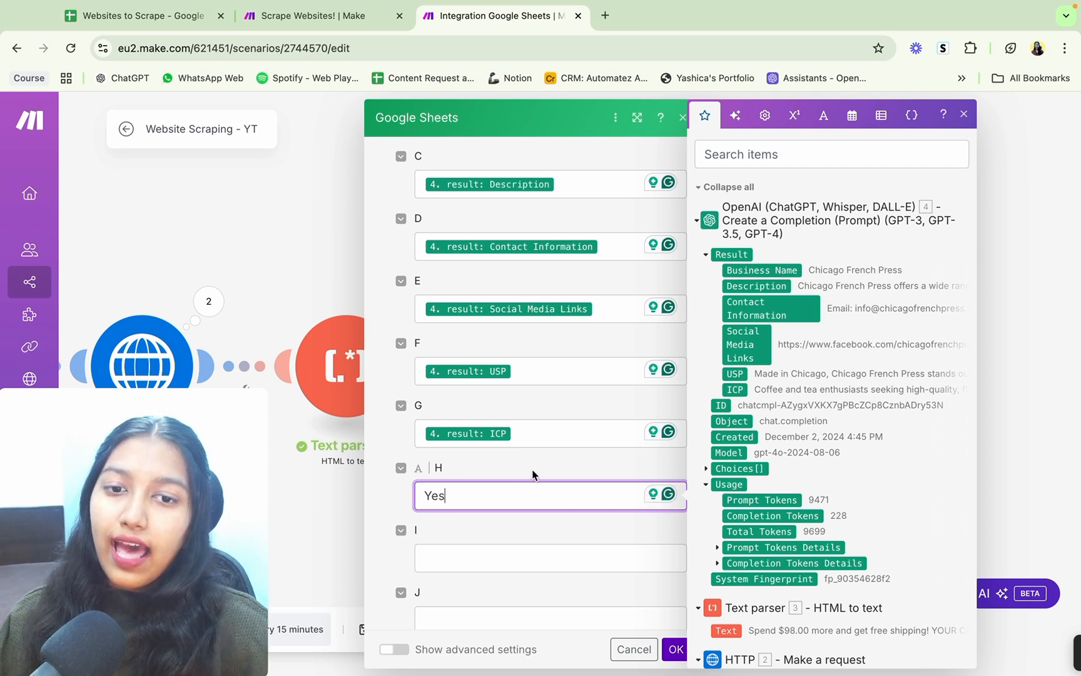
{"action": "left_click", "coordinate": [675, 649]}
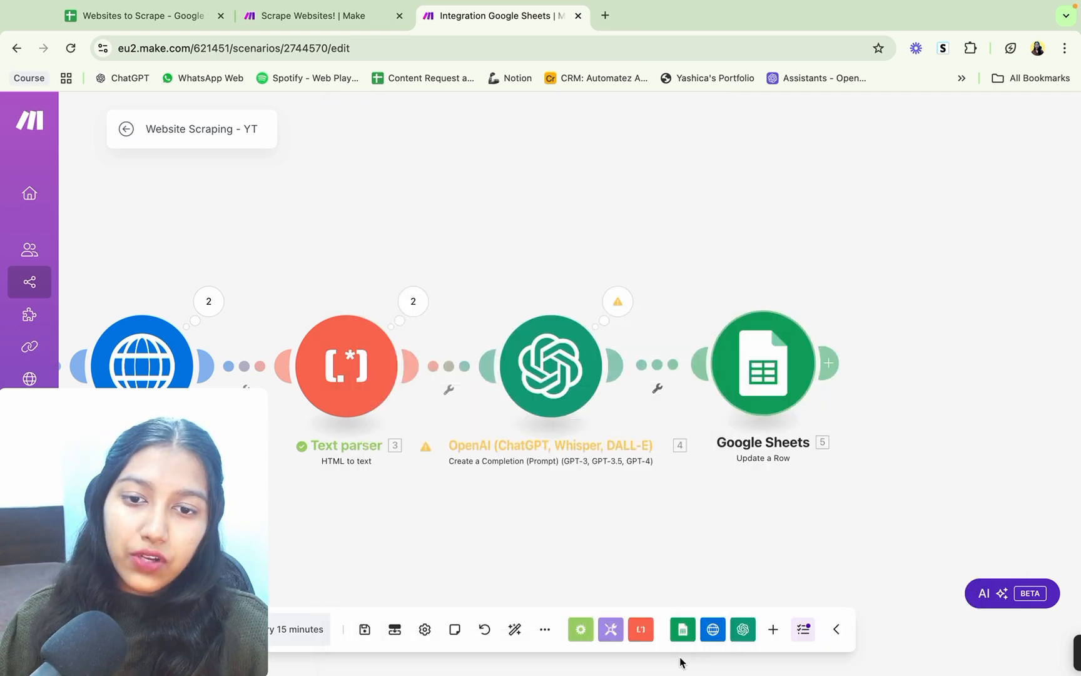
{"action": "left_click_drag", "start_coordinate": [510, 557], "coordinate": [743, 463]}
{"action": "left_click_drag", "start_coordinate": [200, 436], "coordinate": [175, 259]}
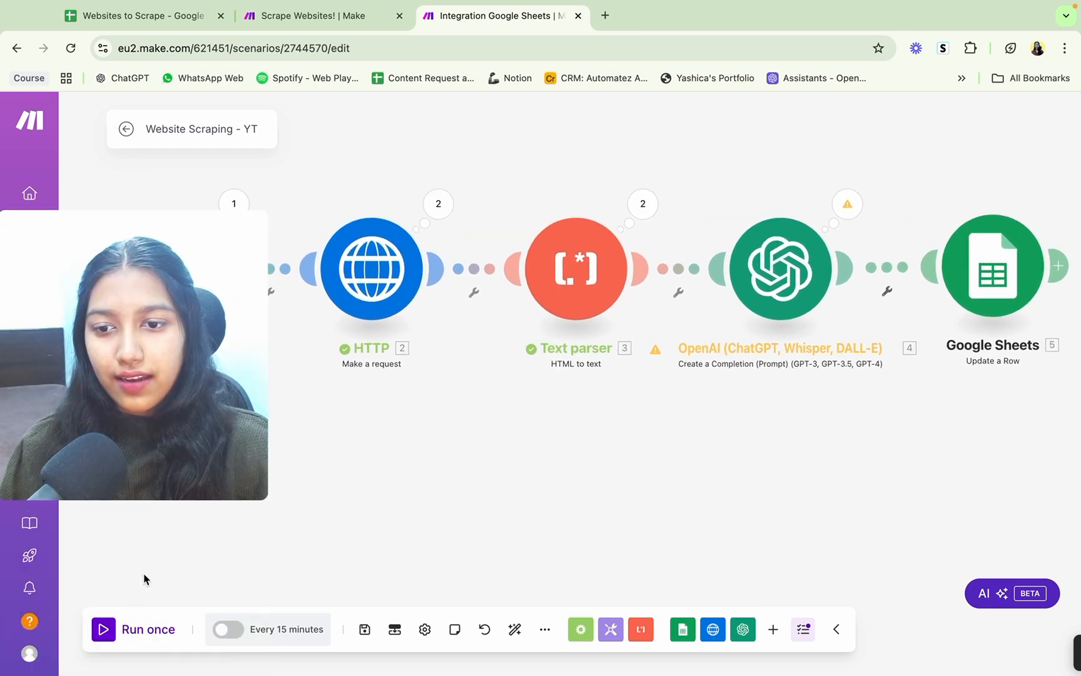
Step: Switch to the Websites to Scrape spreadsheet and review the filled rows 2 to 4, from the Processed? column back to Links
{"action": "left_click", "coordinate": [121, 15]}
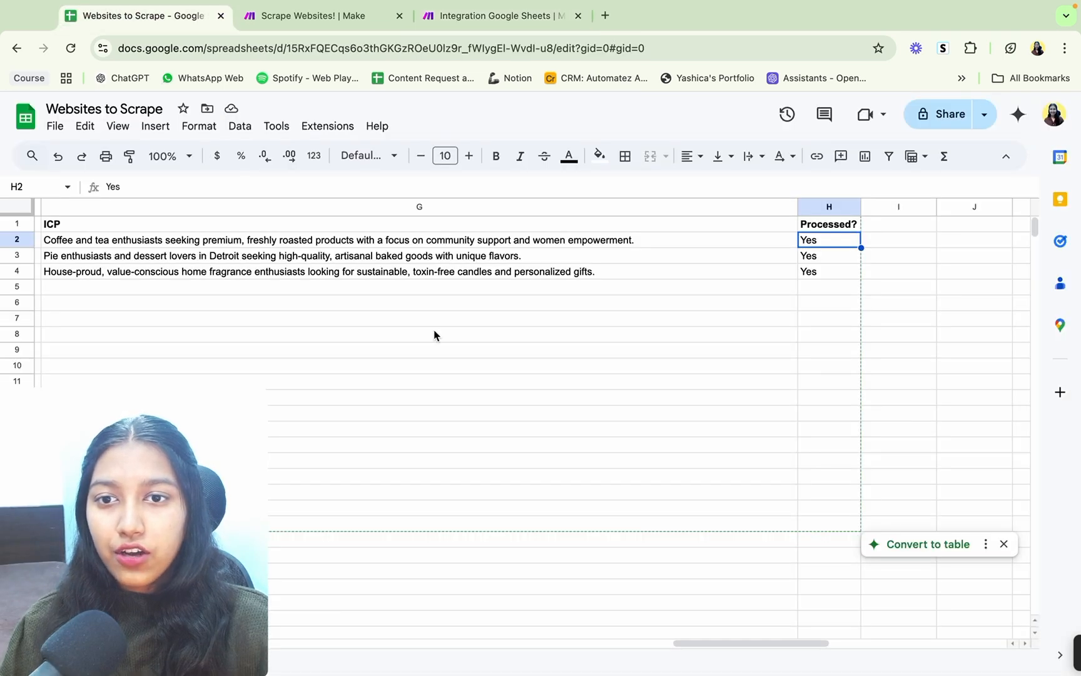
{"action": "scroll", "coordinate": [437, 336], "scroll_direction": "left", "scroll_amount": 1}
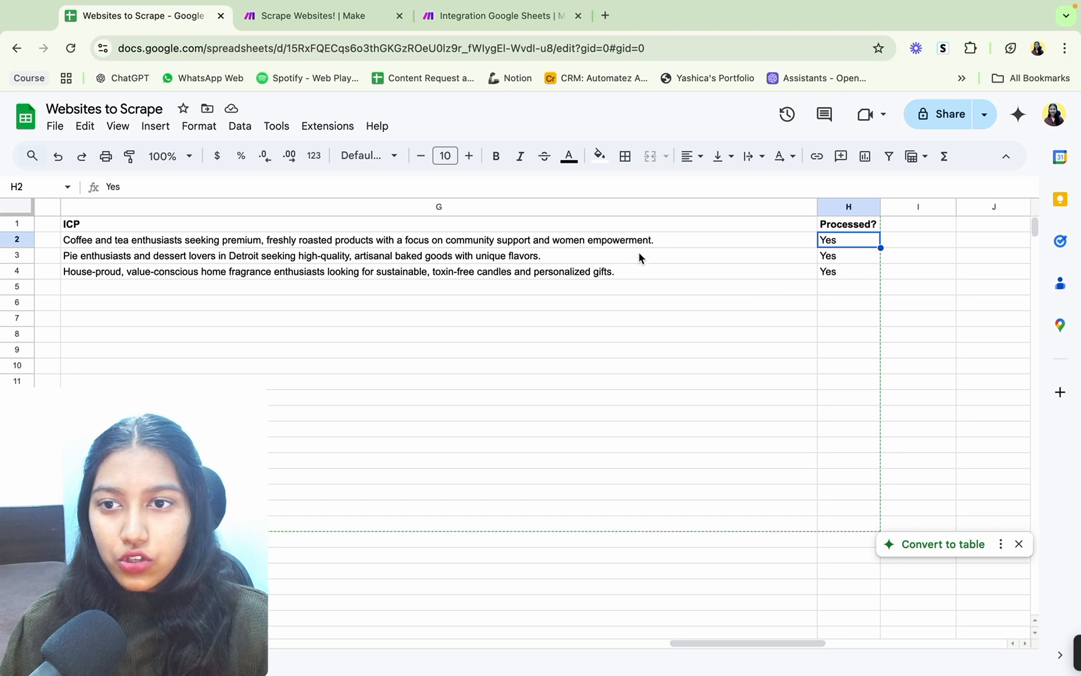
{"action": "left_click", "coordinate": [842, 257]}
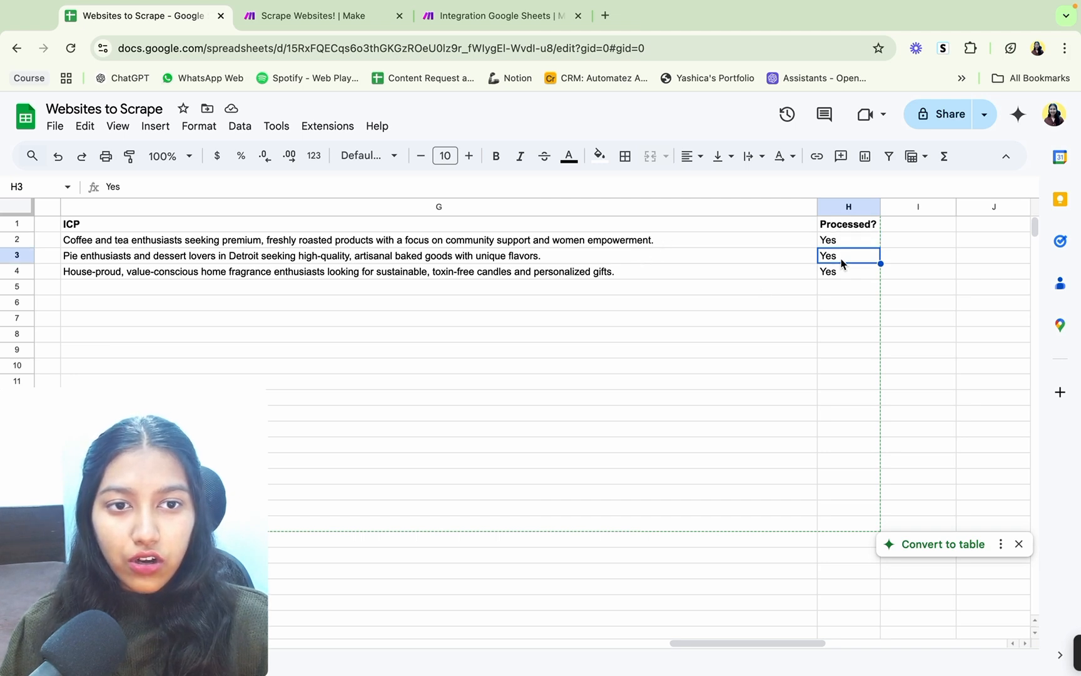
{"action": "left_click", "coordinate": [840, 270]}
{"action": "scroll", "coordinate": [505, 284], "scroll_direction": "left", "scroll_amount": 5}
{"action": "scroll", "coordinate": [506, 285], "scroll_direction": "left", "scroll_amount": 15}
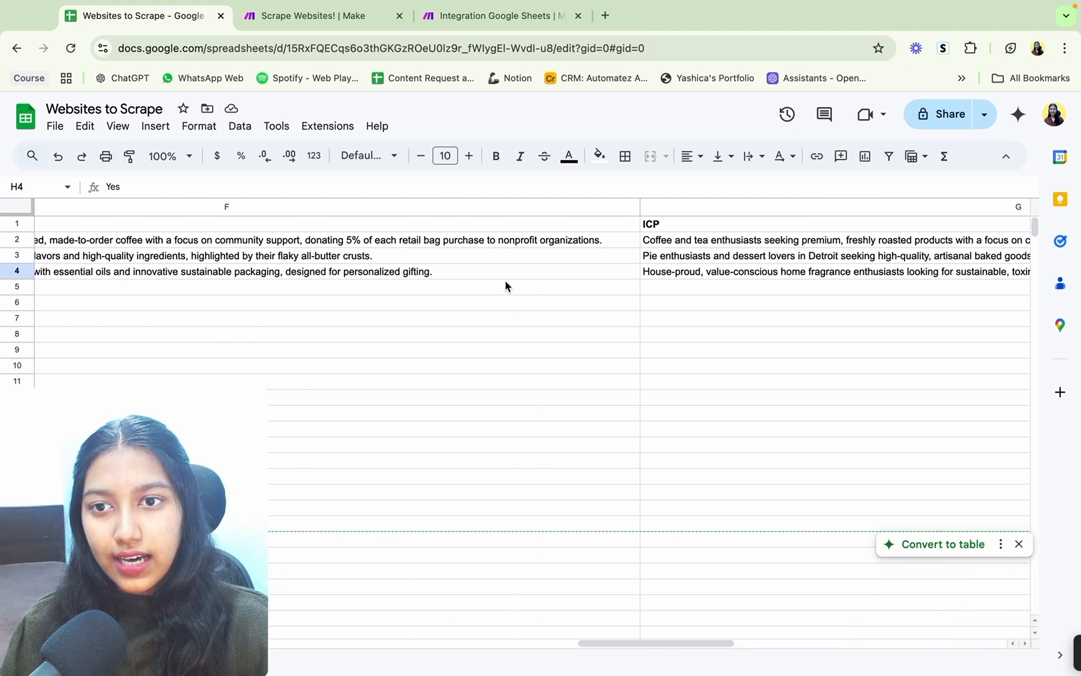
{"action": "scroll", "coordinate": [506, 285], "scroll_direction": "left", "scroll_amount": 15}
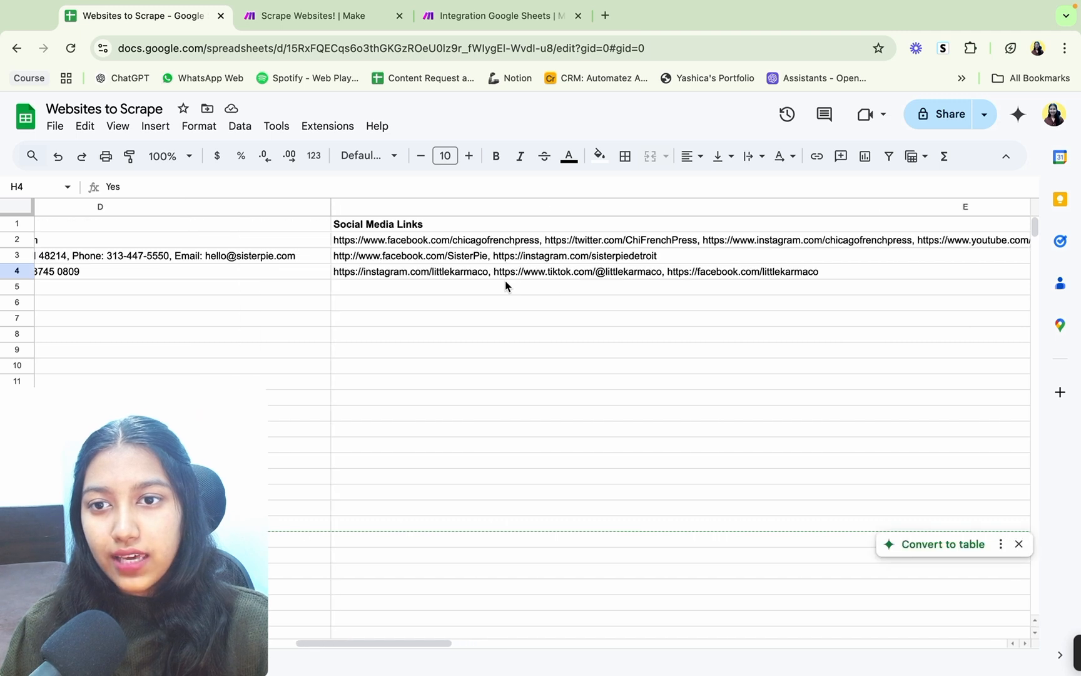
{"action": "scroll", "coordinate": [506, 285], "scroll_direction": "left", "scroll_amount": 10}
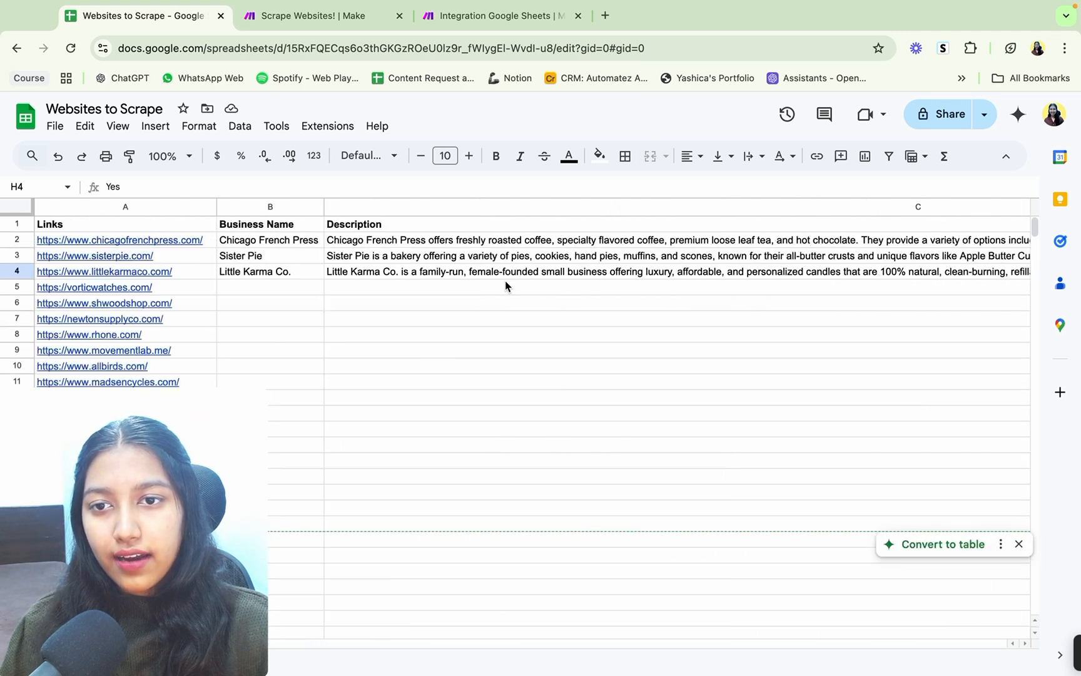
Step: Return to the Website Scraping - YT scenario in Make and save it
{"action": "left_click", "coordinate": [313, 15]}
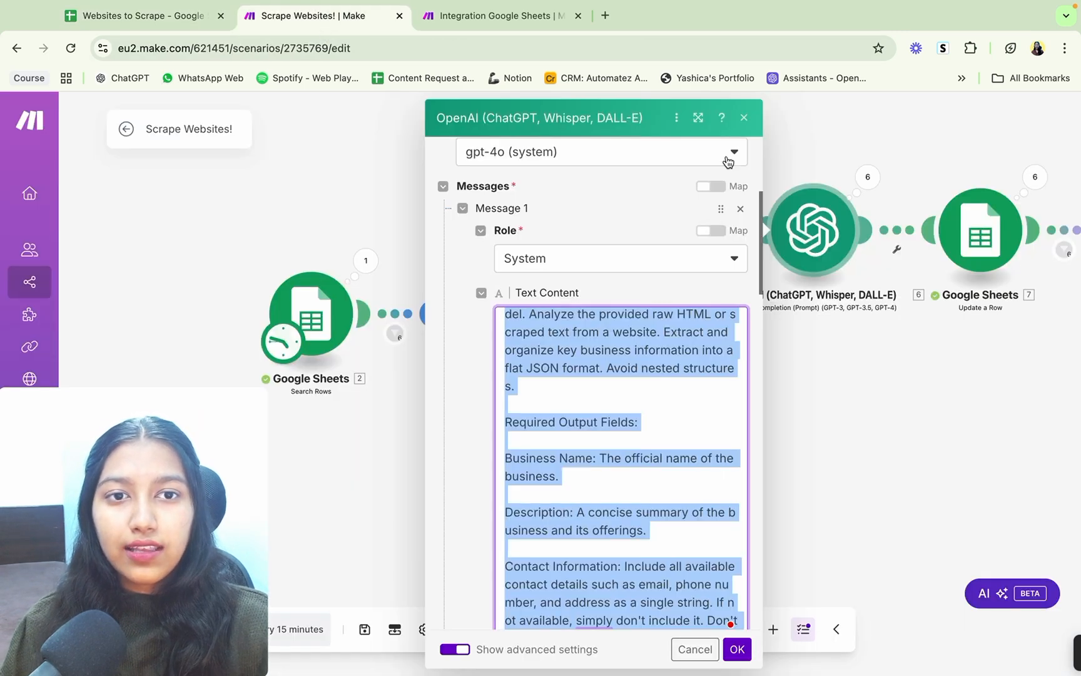
{"action": "left_click", "coordinate": [502, 13]}
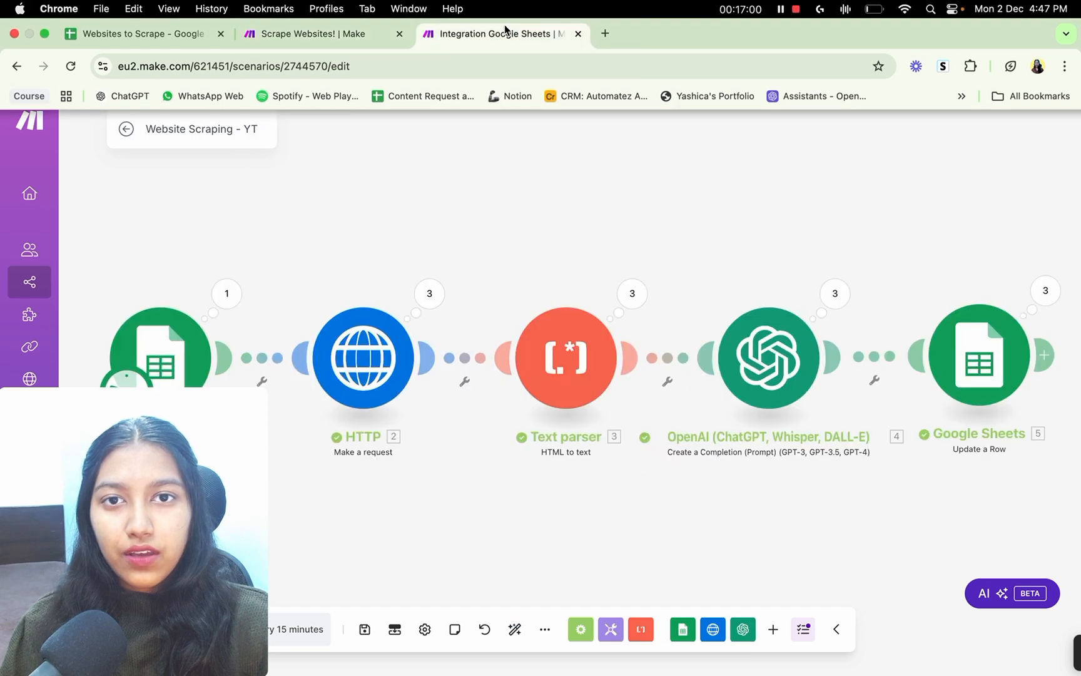
{"action": "left_click", "coordinate": [365, 629]}
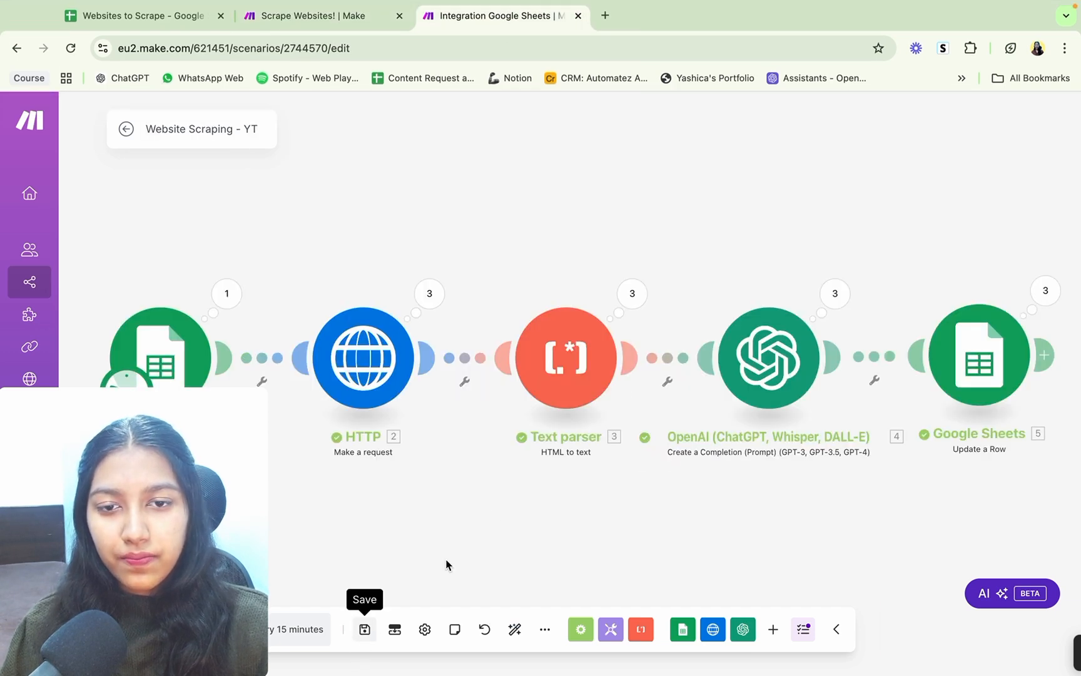
Step: Look at the OpenAI module's connection, method and model settings without changing them
{"action": "scroll", "coordinate": [470, 501], "scroll_direction": "down", "scroll_amount": 3}
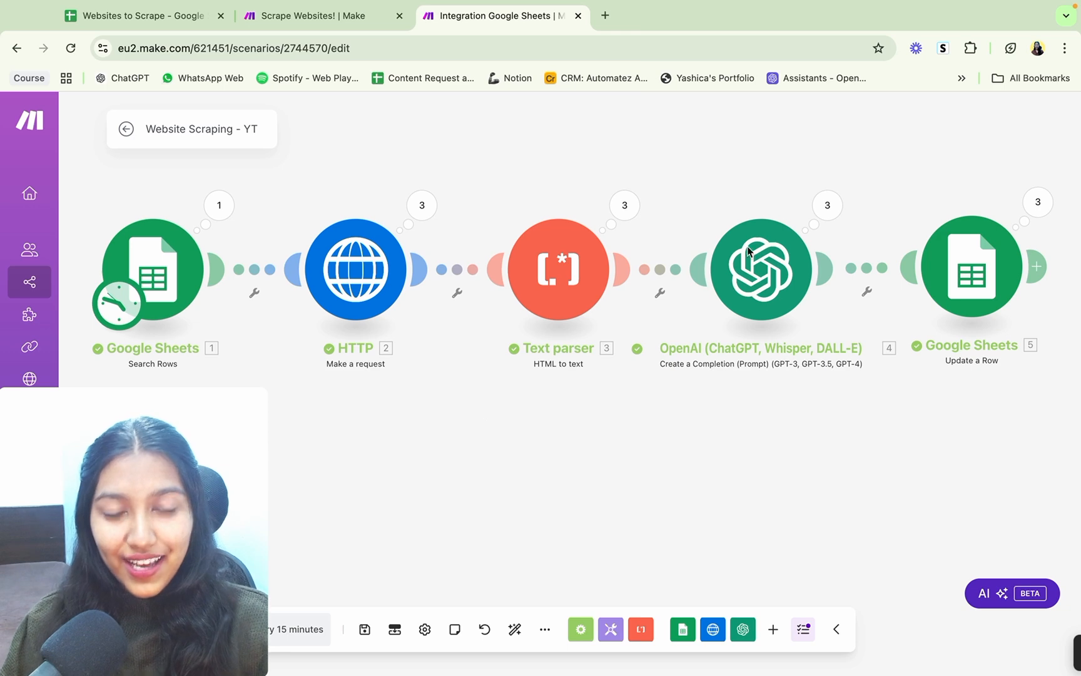
{"action": "left_click", "coordinate": [788, 293]}
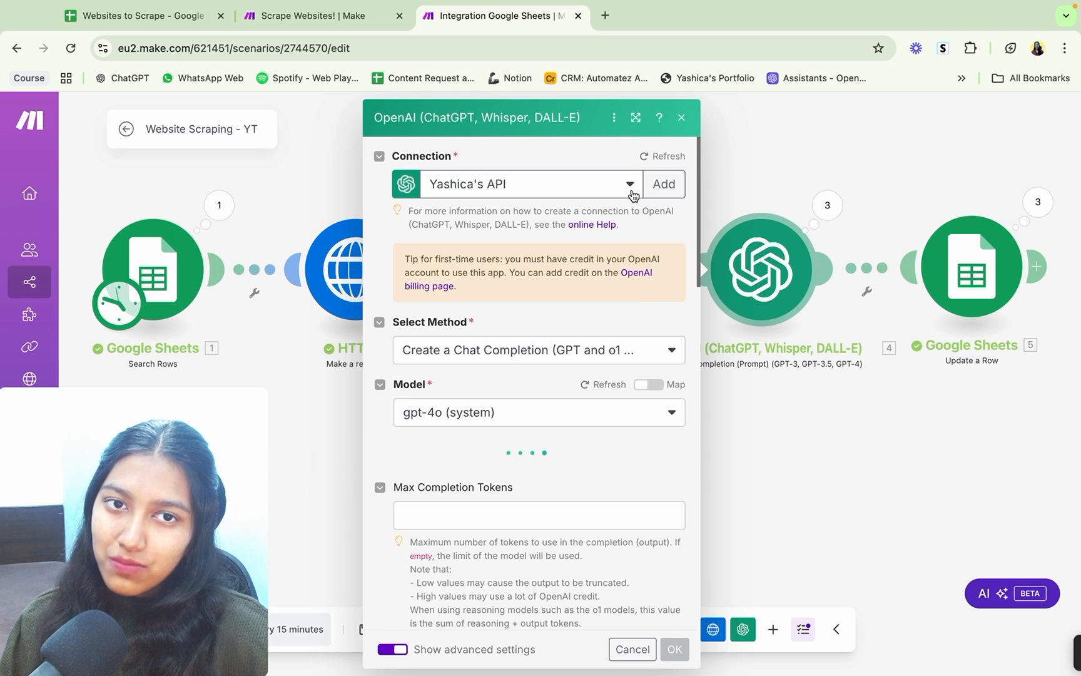
{"action": "left_click", "coordinate": [681, 118]}
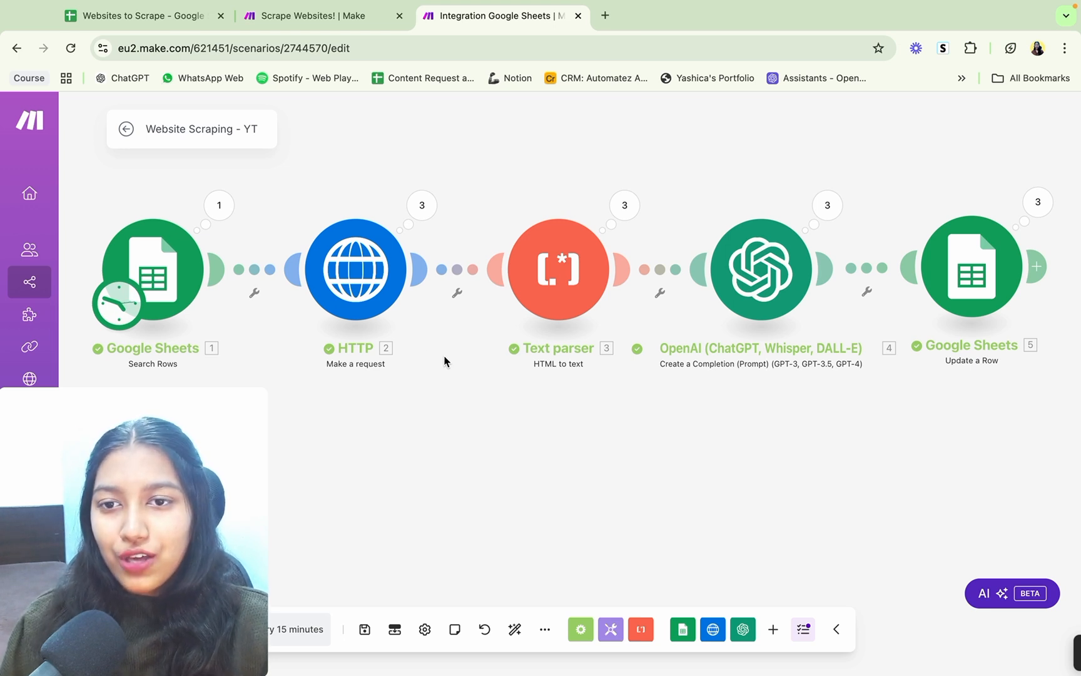
Step: Add a filter between Search Rows and HTTP that passes only when Total number of bundles is Not equal to 0
{"action": "left_click", "coordinate": [255, 294]}
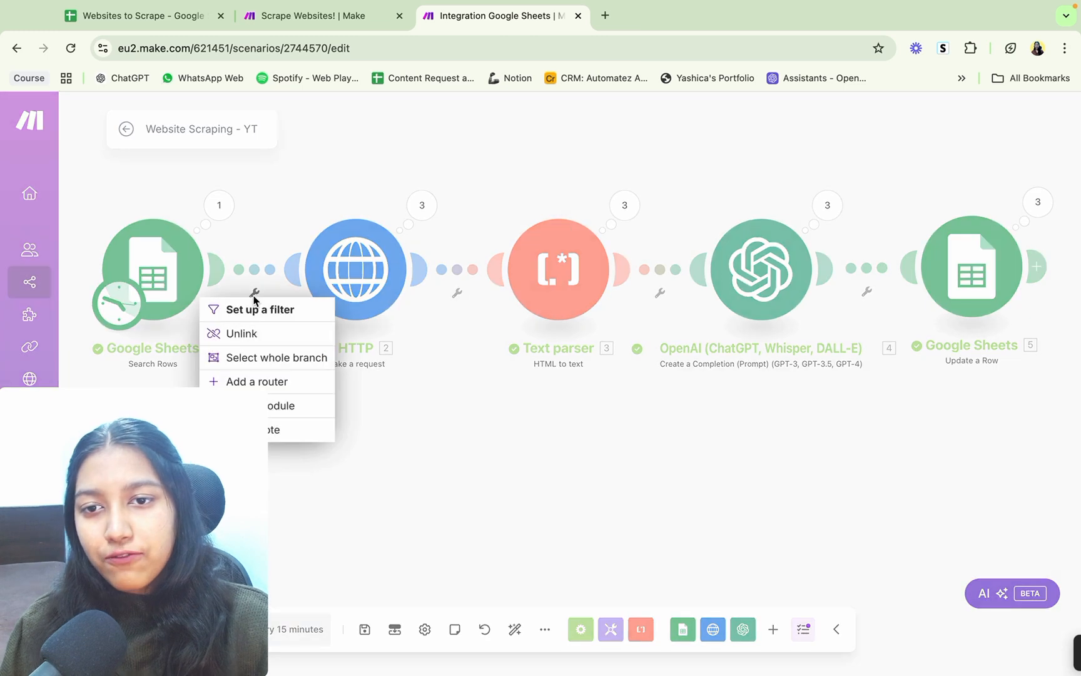
{"action": "left_click", "coordinate": [255, 308]}
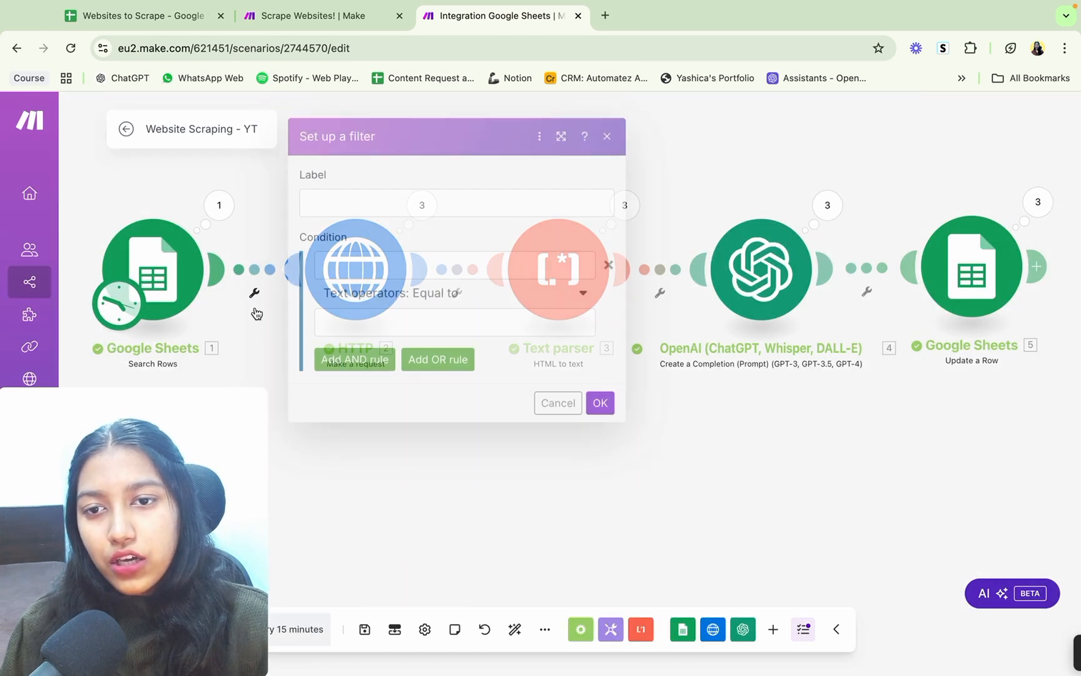
{"action": "left_click", "coordinate": [362, 259]}
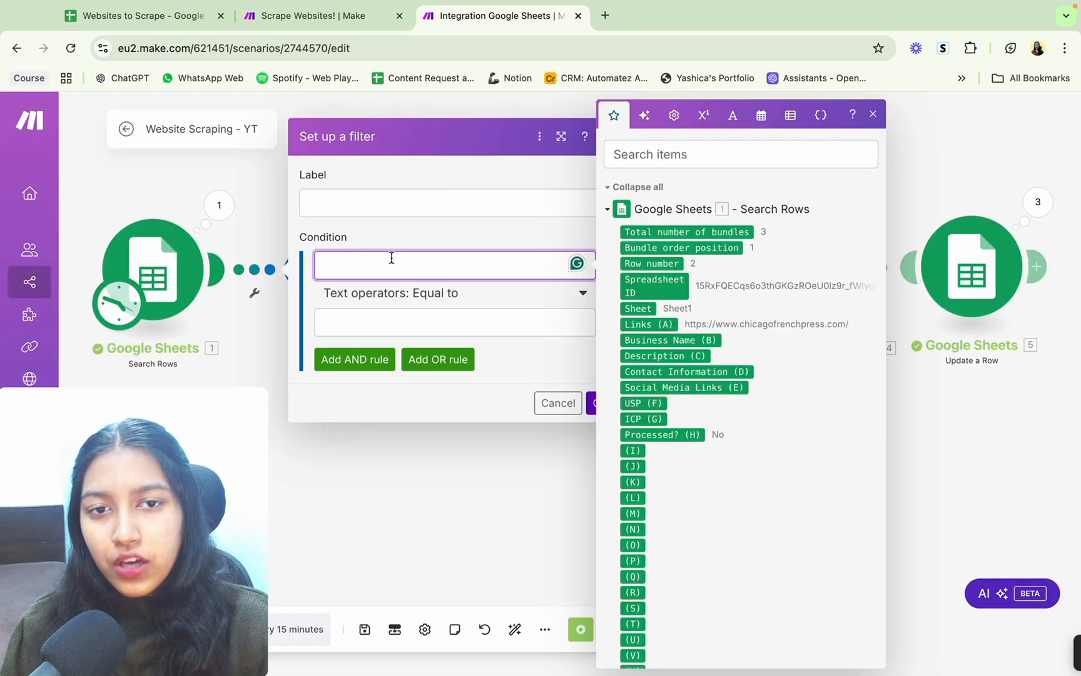
{"action": "left_click", "coordinate": [667, 233]}
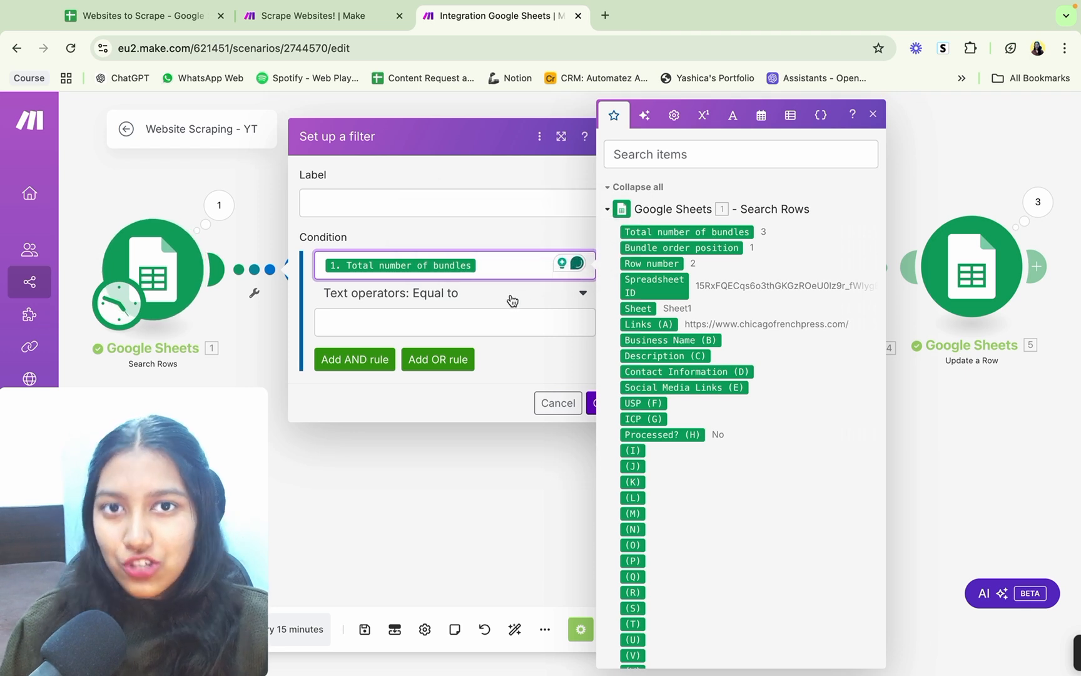
{"action": "left_click", "coordinate": [490, 299]}
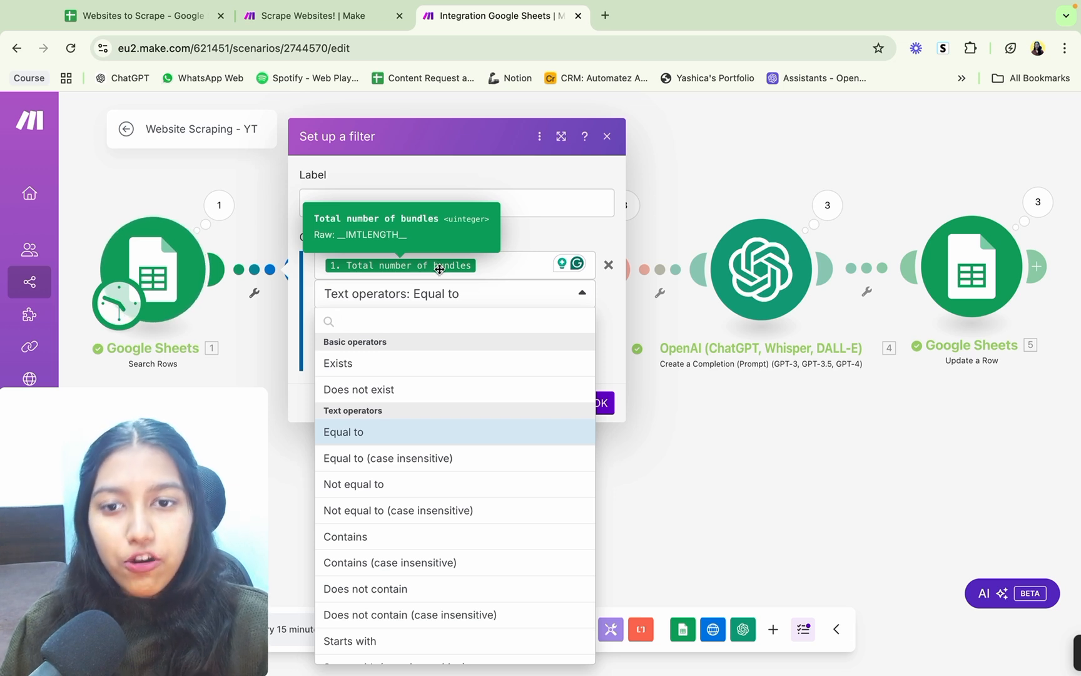
{"action": "left_click", "coordinate": [379, 484]}
{"action": "left_click", "coordinate": [413, 321]}
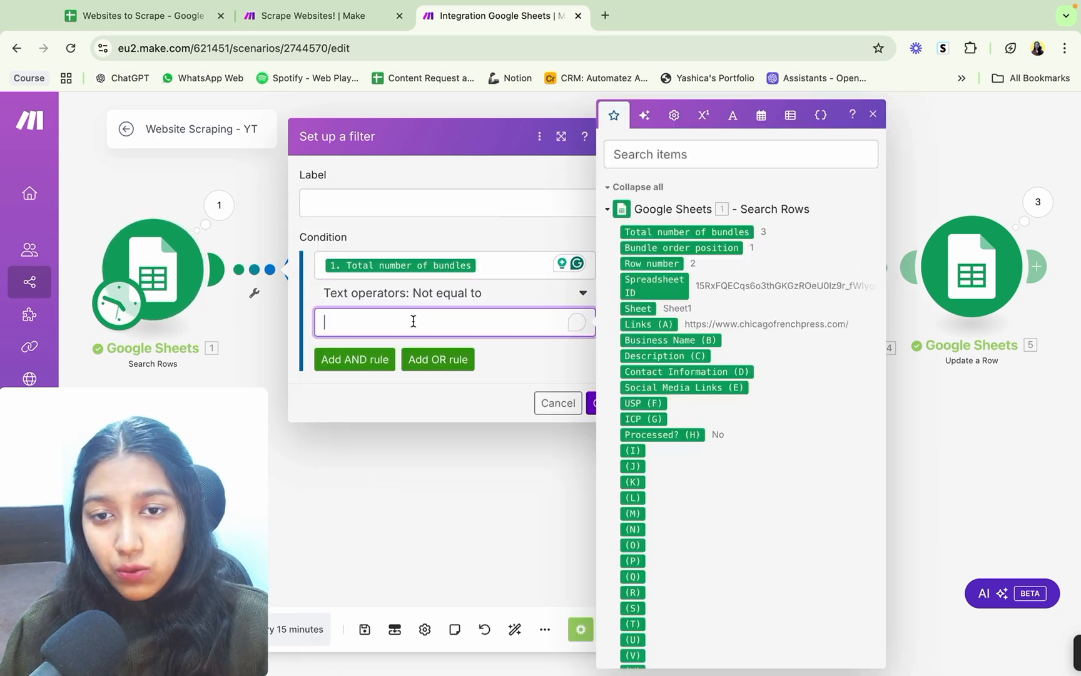
{"action": "type", "text": "0"}
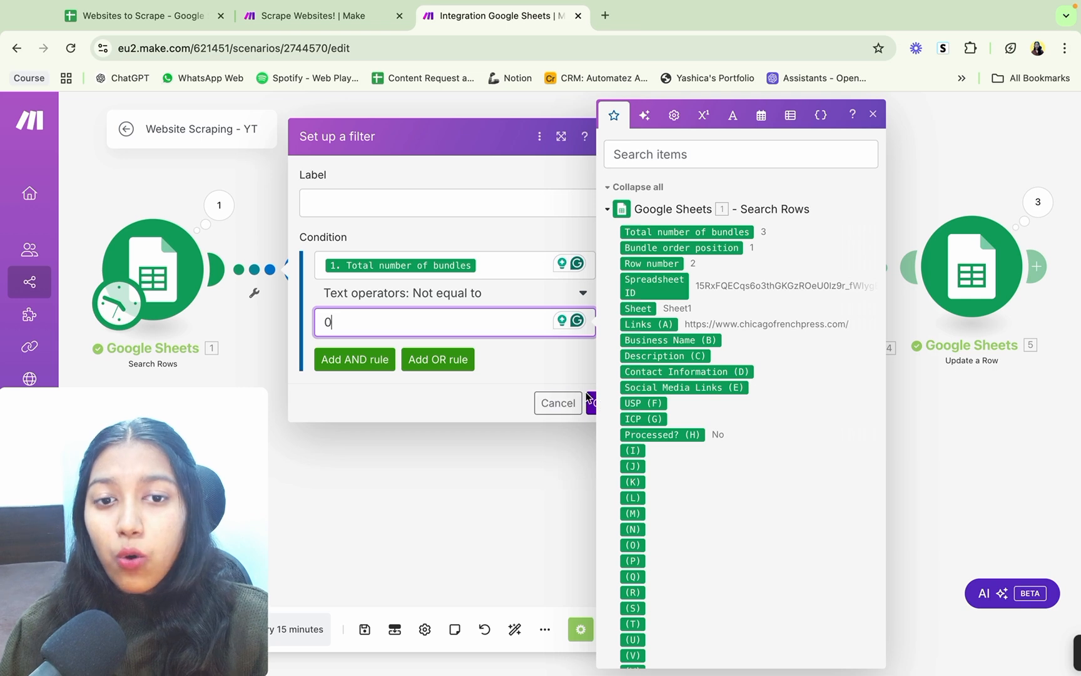
{"action": "left_click", "coordinate": [601, 403]}
{"action": "left_click", "coordinate": [602, 403]}
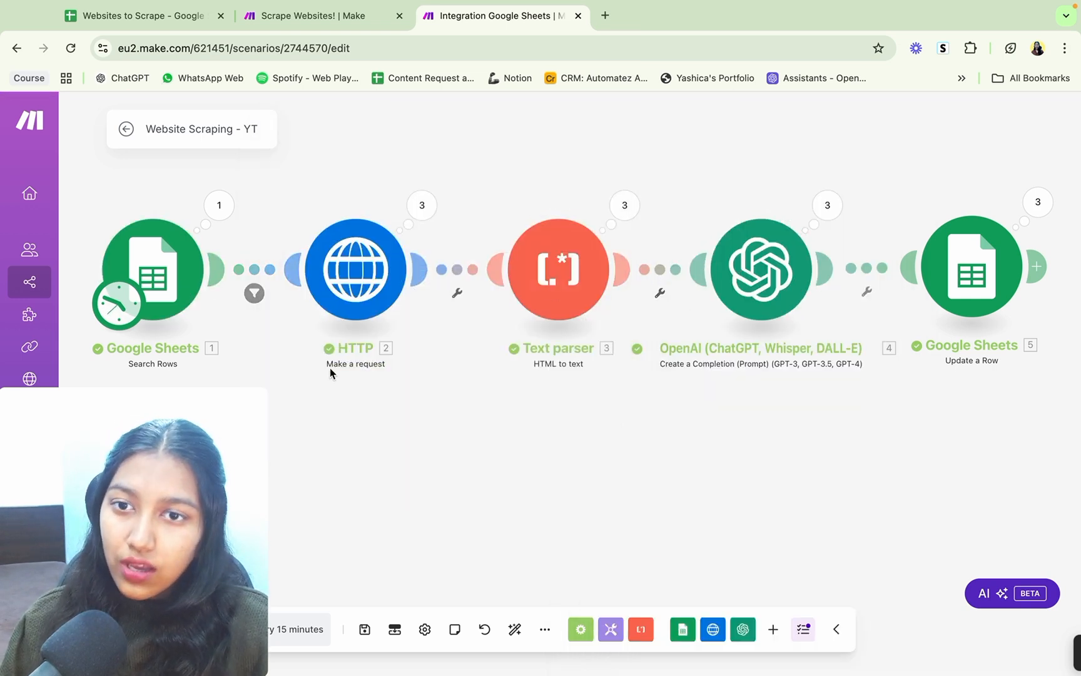
Step: Check the Search Rows output, and look over the links in column A and the empty rows in the Websites to Scrape spreadsheet
{"action": "left_click", "coordinate": [211, 215]}
{"action": "left_click", "coordinate": [164, 186]}
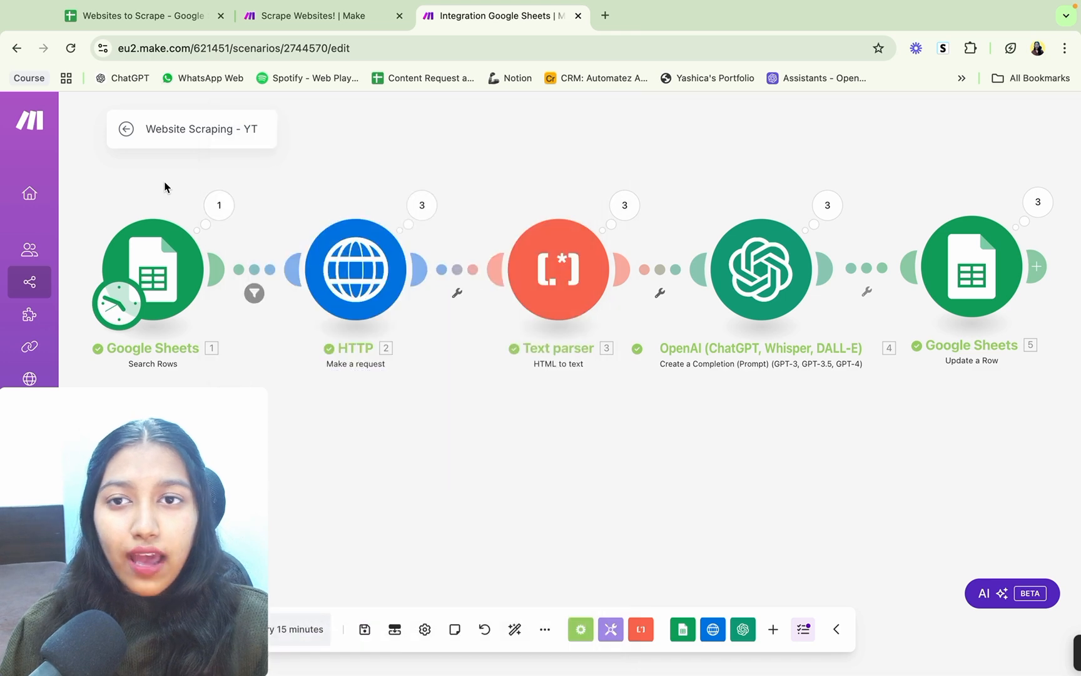
{"action": "left_click", "coordinate": [144, 16]}
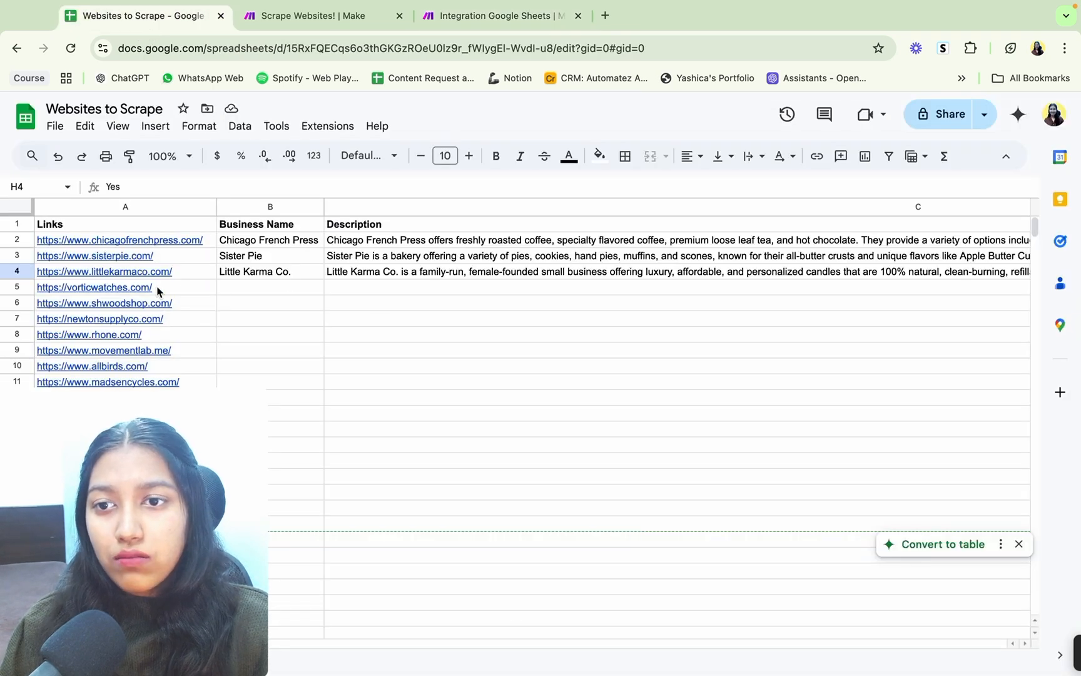
{"action": "left_click_drag", "start_coordinate": [190, 261], "coordinate": [188, 368]}
{"action": "left_click", "coordinate": [473, 17]}
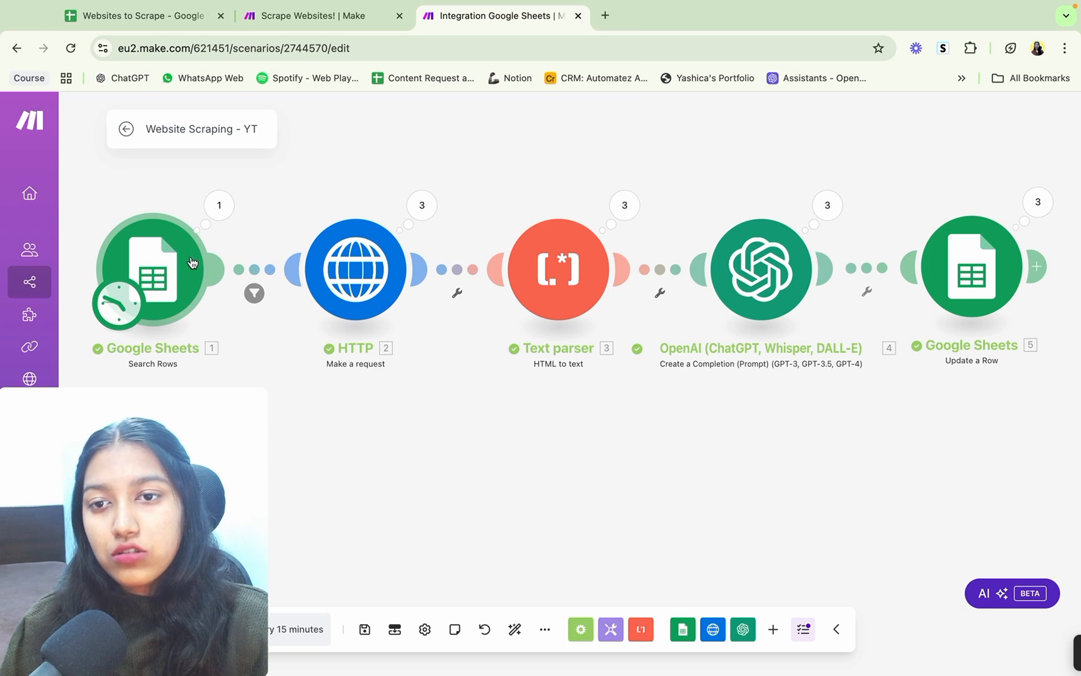
{"action": "left_click", "coordinate": [191, 36]}
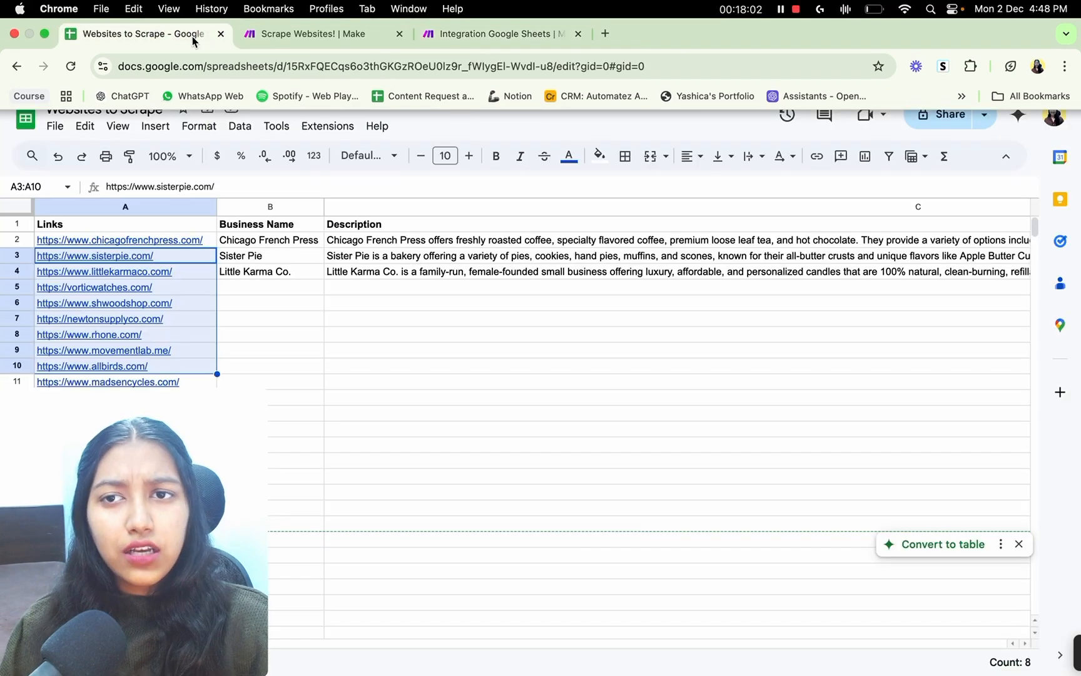
{"action": "scroll", "coordinate": [415, 283], "scroll_direction": "down", "scroll_amount": 3}
{"action": "left_click", "coordinate": [254, 238]}
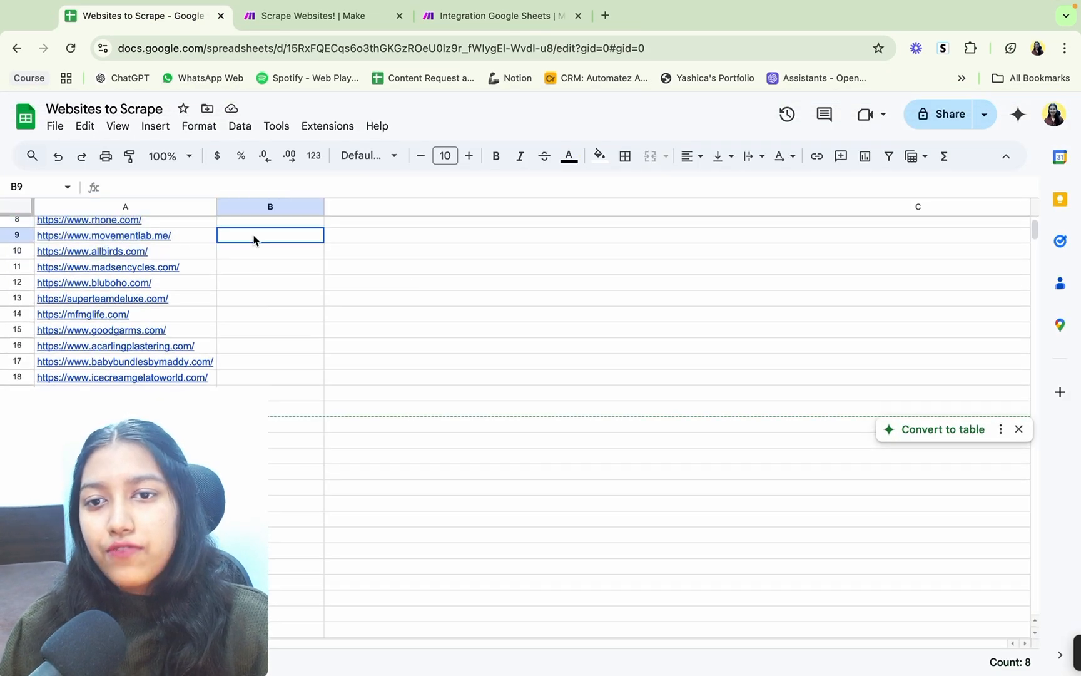
{"action": "left_click_drag", "start_coordinate": [254, 238], "coordinate": [276, 420]}
{"action": "left_click", "coordinate": [354, 381]}
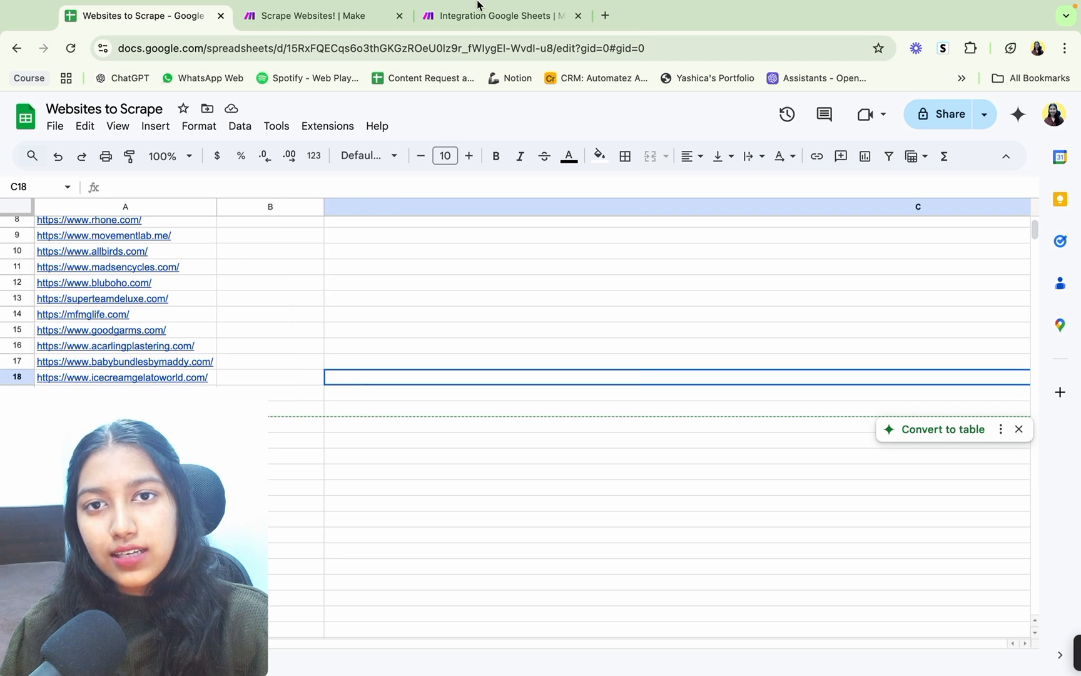
Step: Back in the Website Scraping - YT scenario, review the filter between Search Rows and HTTP without changing it
{"action": "left_click", "coordinate": [477, 7]}
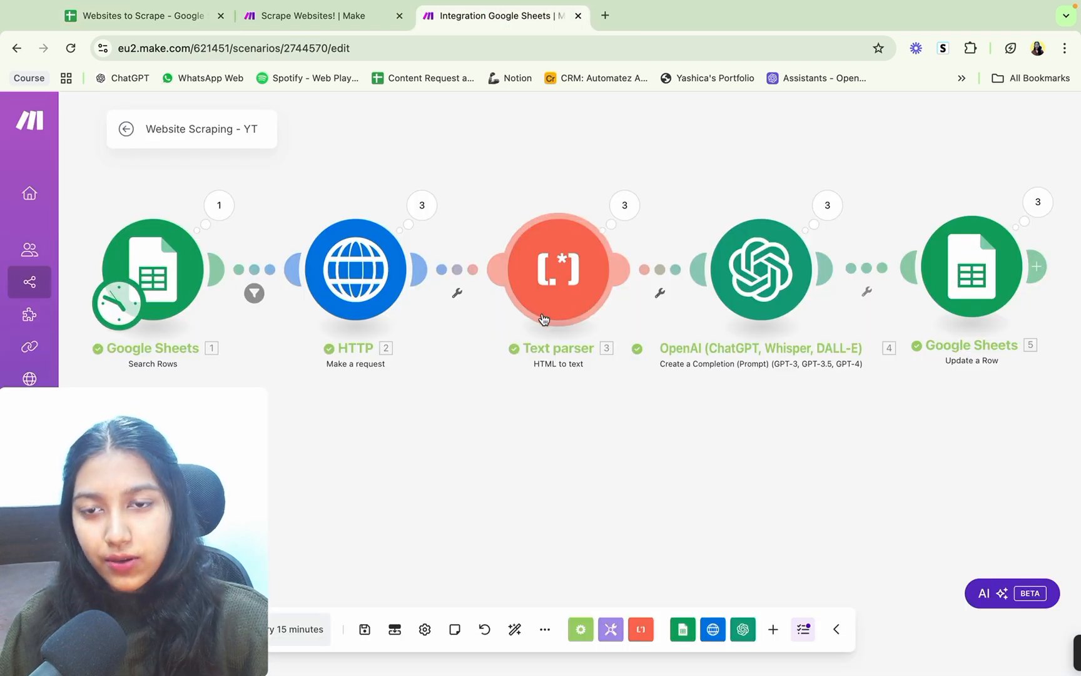
{"action": "left_click", "coordinate": [254, 295]}
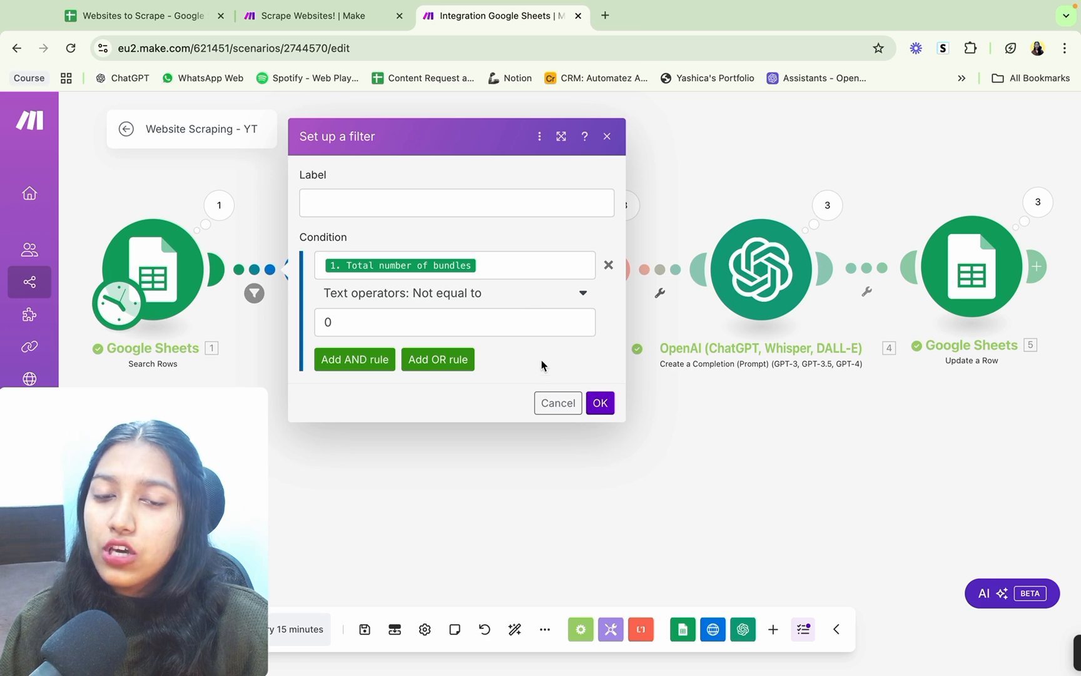
{"action": "left_click", "coordinate": [548, 401]}
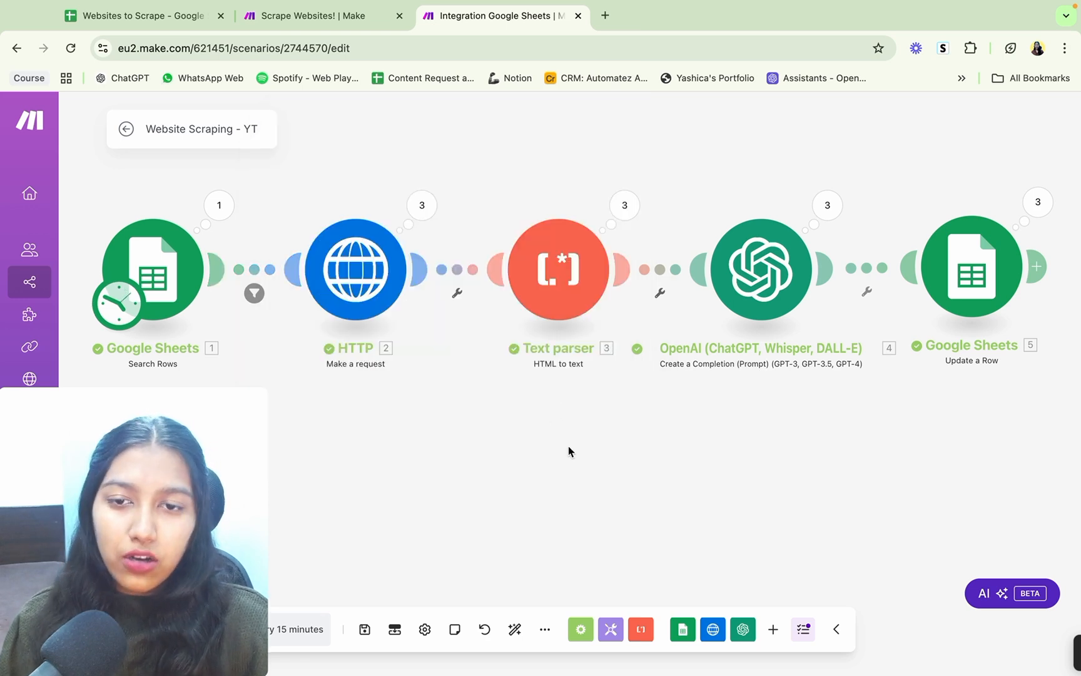
Step: Add a filter between HTTP and Text parser that continues only when the HTTP module's Data Exists
{"action": "left_click", "coordinate": [457, 293]}
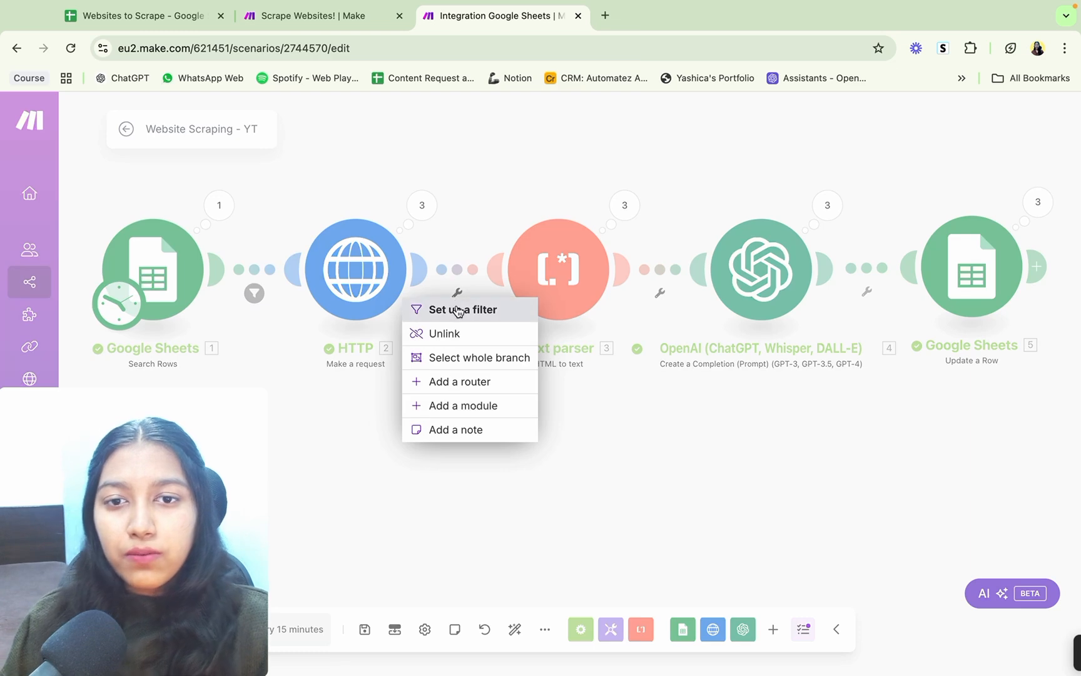
{"action": "left_click", "coordinate": [458, 310]}
{"action": "left_click", "coordinate": [549, 271]}
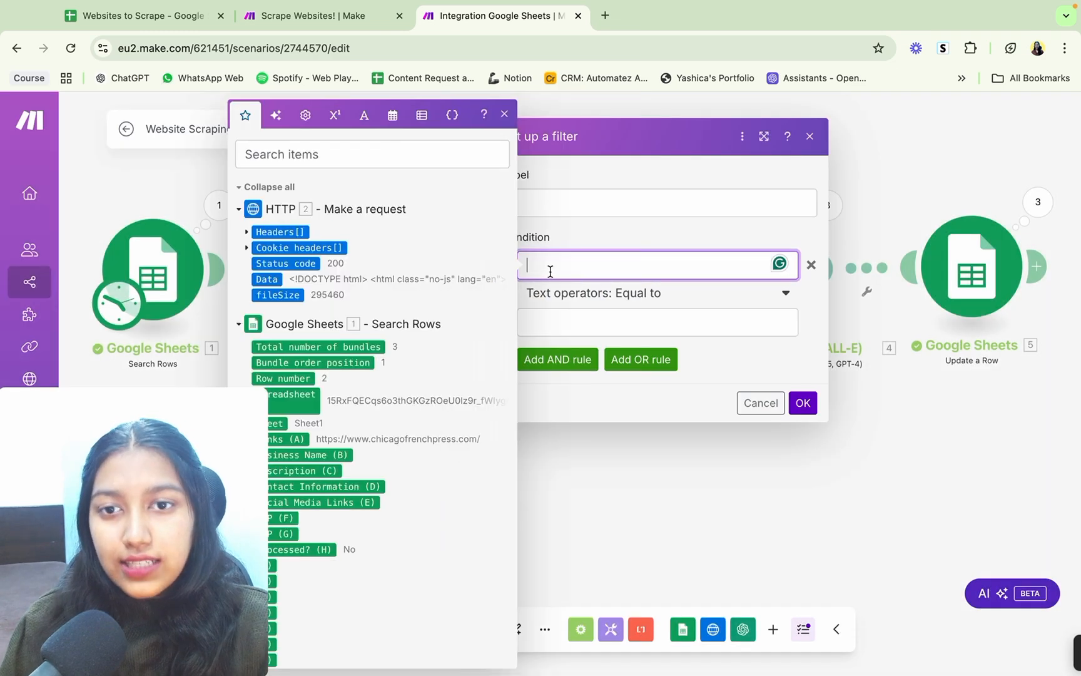
{"action": "left_click", "coordinate": [267, 279]}
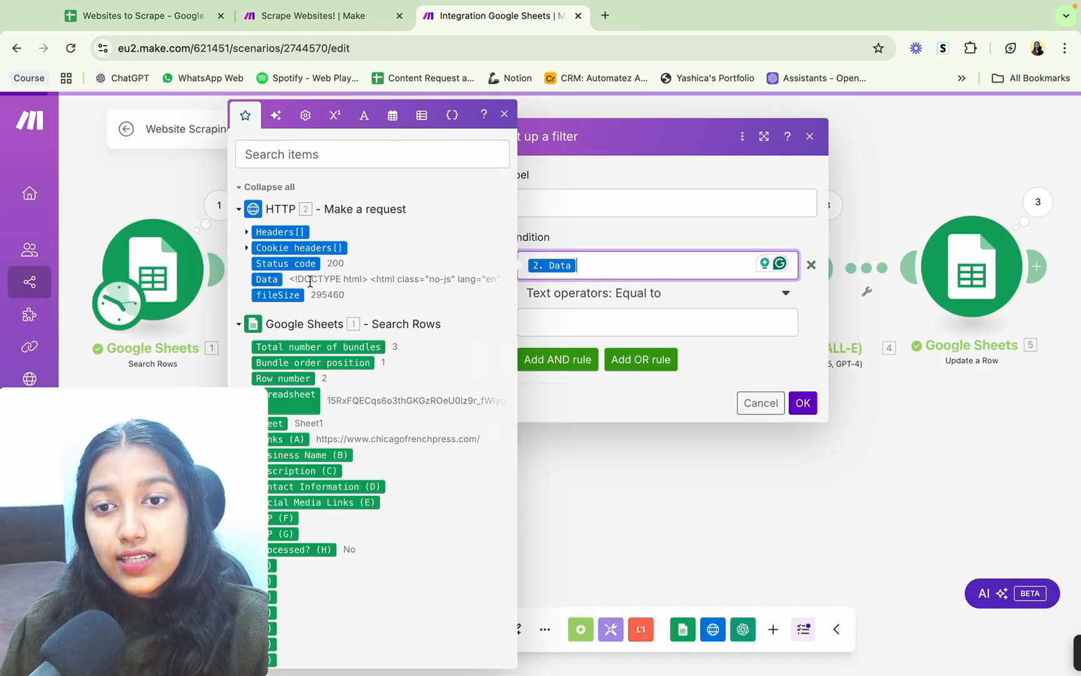
{"action": "left_click", "coordinate": [669, 295]}
{"action": "left_click", "coordinate": [625, 363]}
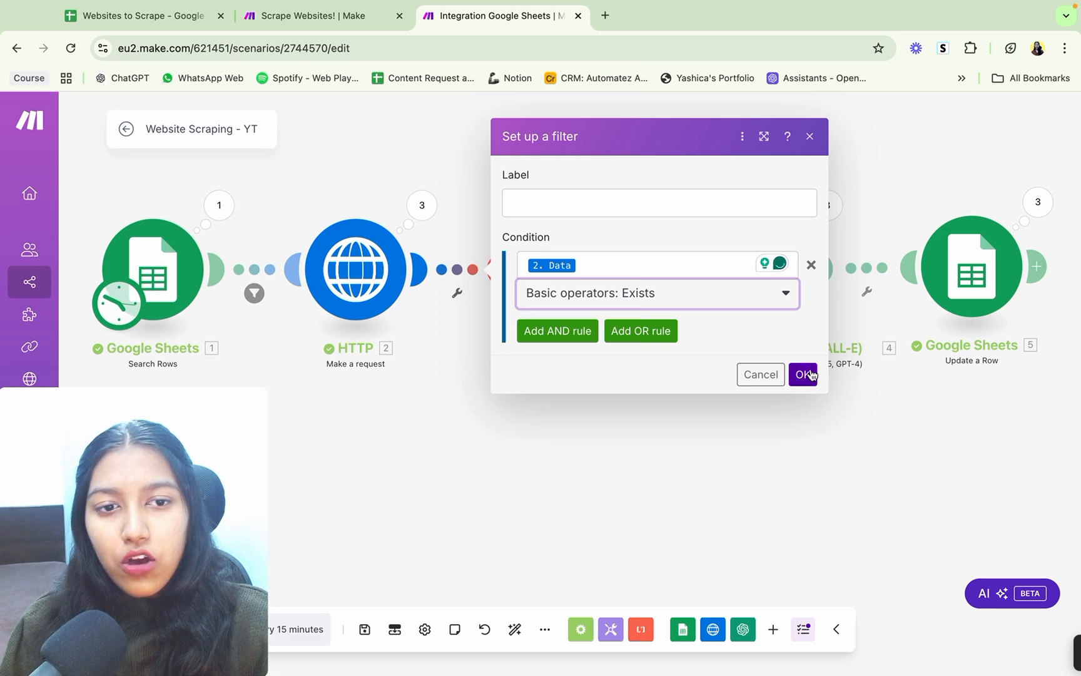
{"action": "left_click", "coordinate": [807, 375]}
Step: Inspect the HTTP module's run results, expanding the details of Operation 3
{"action": "left_click", "coordinate": [427, 211]}
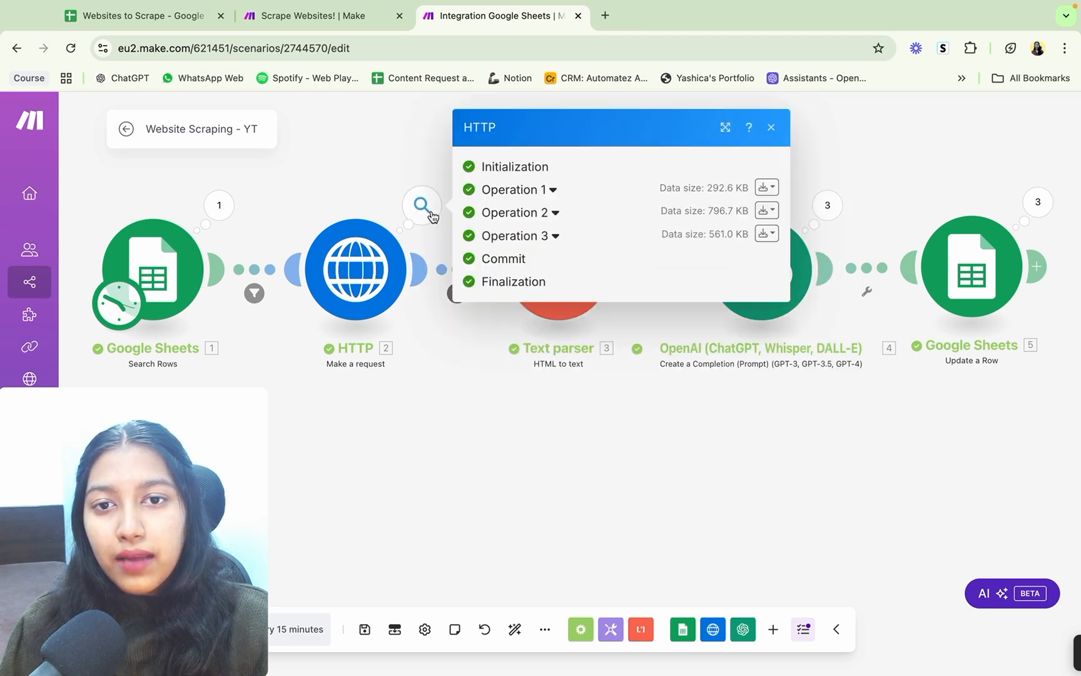
{"action": "left_click", "coordinate": [526, 238]}
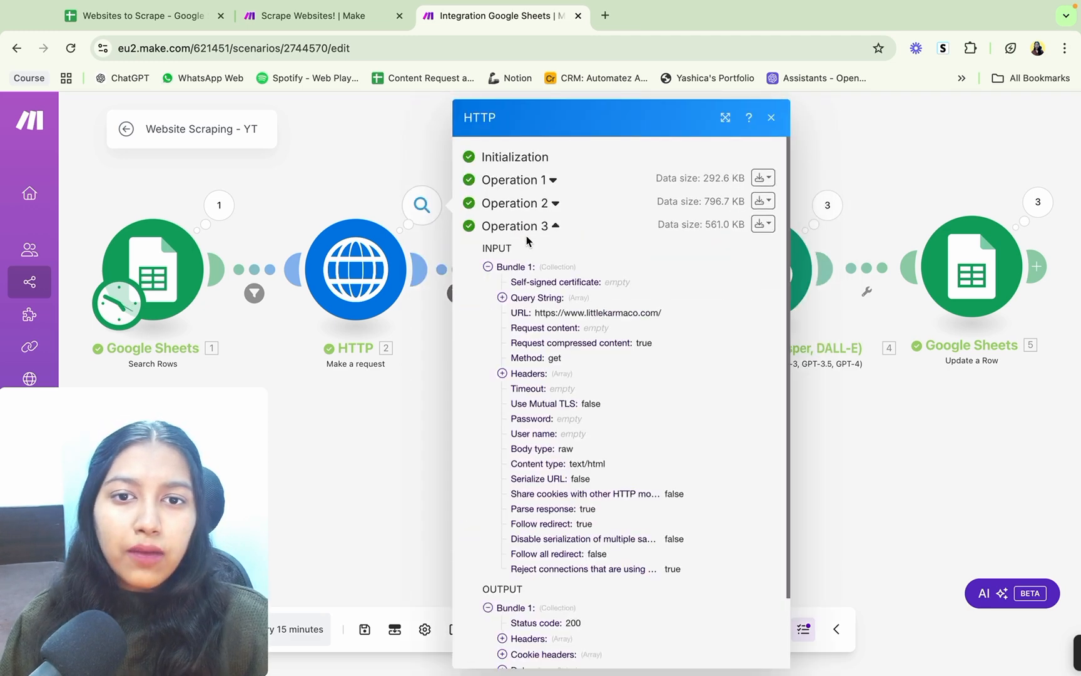
Step: Check the HTTP module's run results against the Data Exists filter between HTTP and Text parser, keeping the filter as it is
{"action": "left_click", "coordinate": [425, 399]}
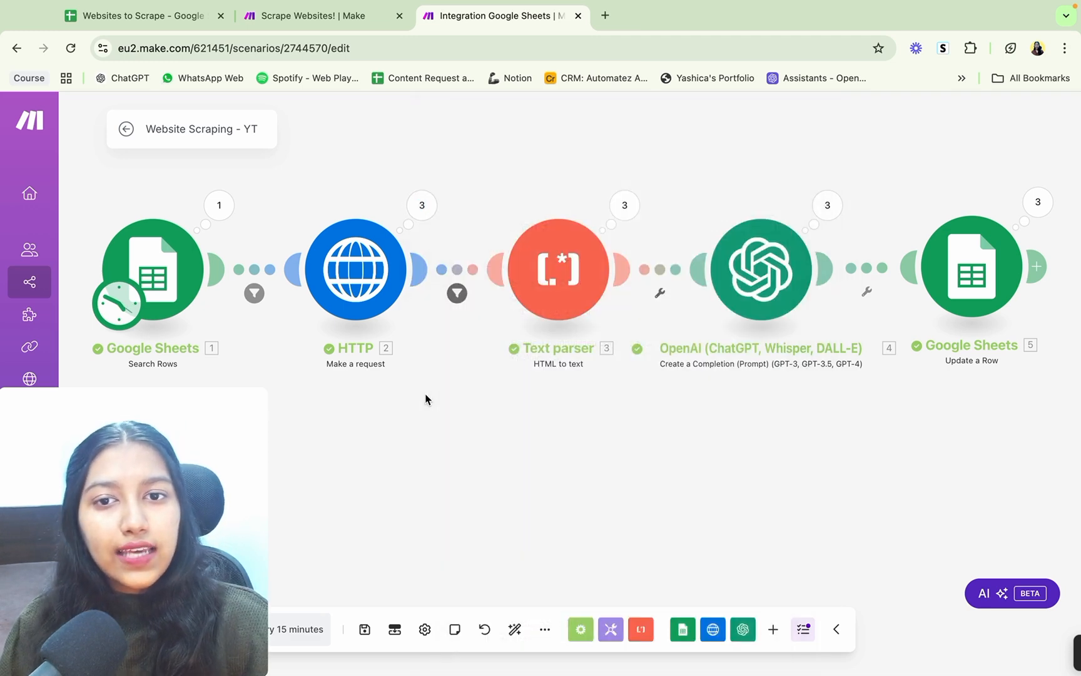
{"action": "left_click", "coordinate": [457, 295]}
{"action": "left_click", "coordinate": [500, 327]}
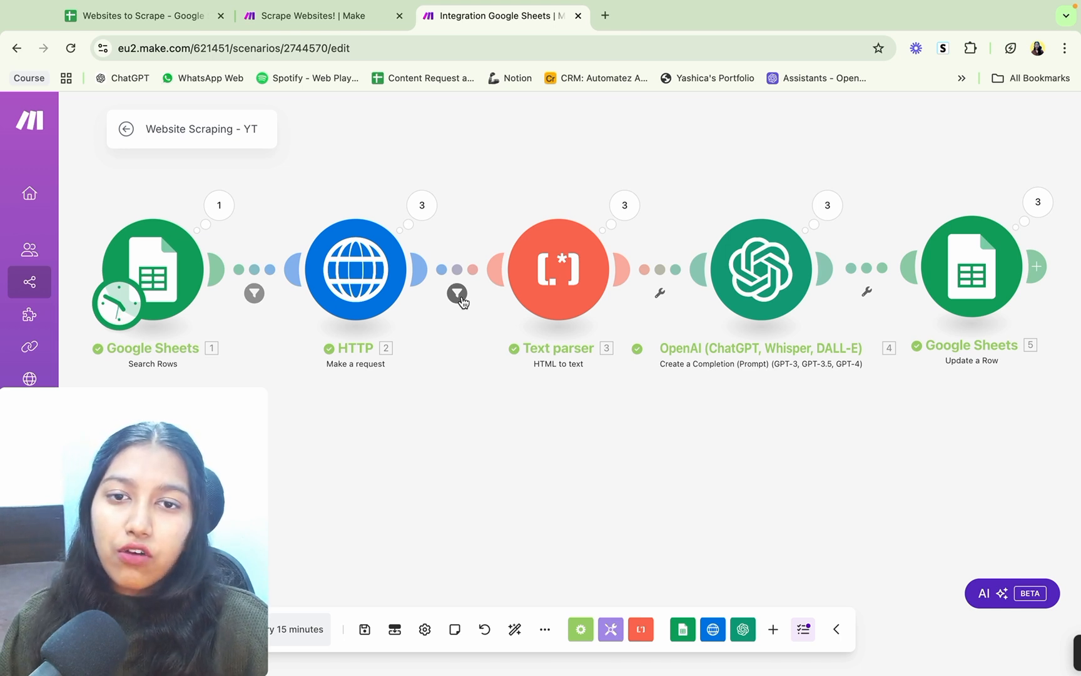
{"action": "left_click", "coordinate": [422, 205]}
{"action": "left_click", "coordinate": [519, 235]}
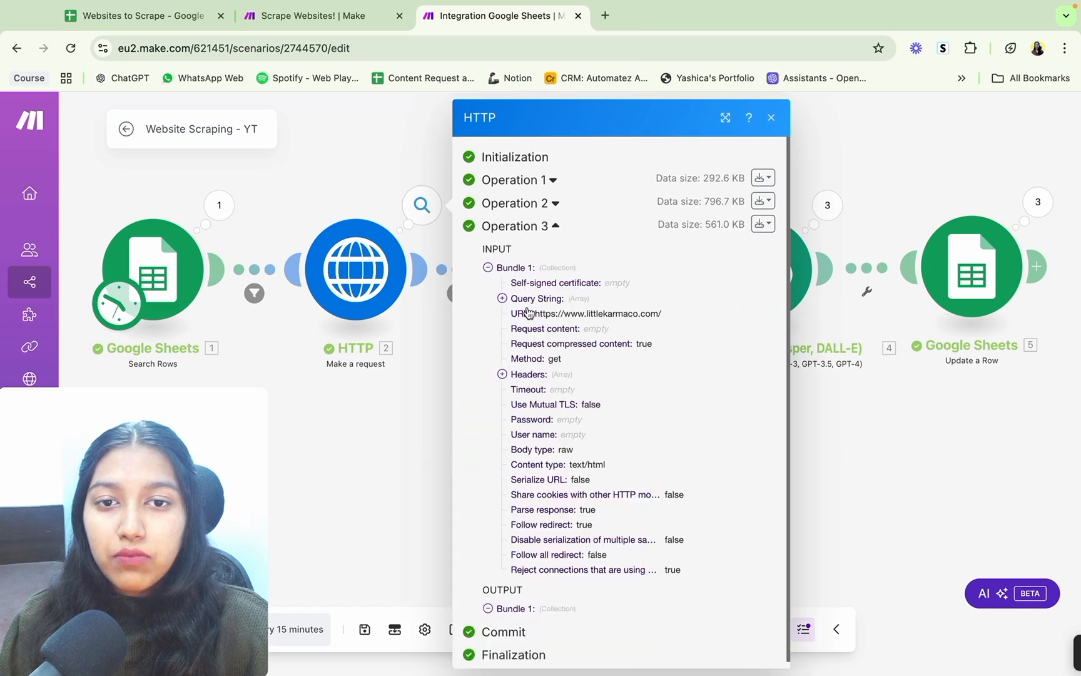
{"action": "scroll", "coordinate": [530, 374], "scroll_direction": "down", "scroll_amount": 3}
{"action": "left_click", "coordinate": [407, 403]}
{"action": "left_click", "coordinate": [455, 294]}
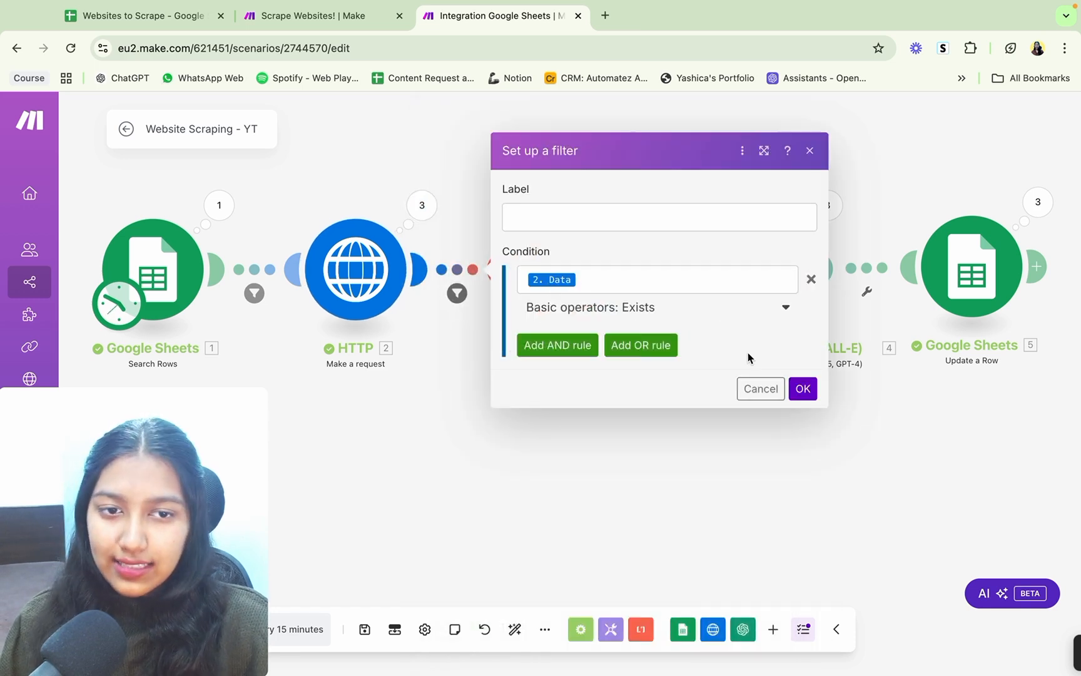
{"action": "left_click", "coordinate": [803, 389]}
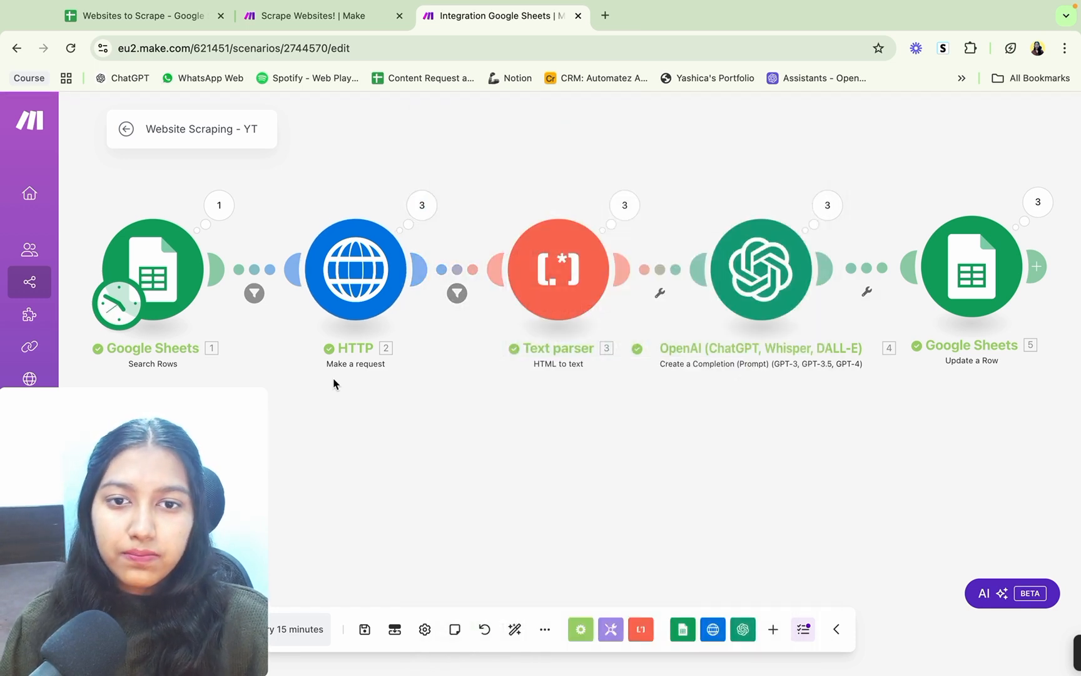
Step: Add an Ignore error handler to the HTTP module and place it lower, beneath the Text parser
{"action": "right_click", "coordinate": [348, 269]}
{"action": "left_click", "coordinate": [398, 319]}
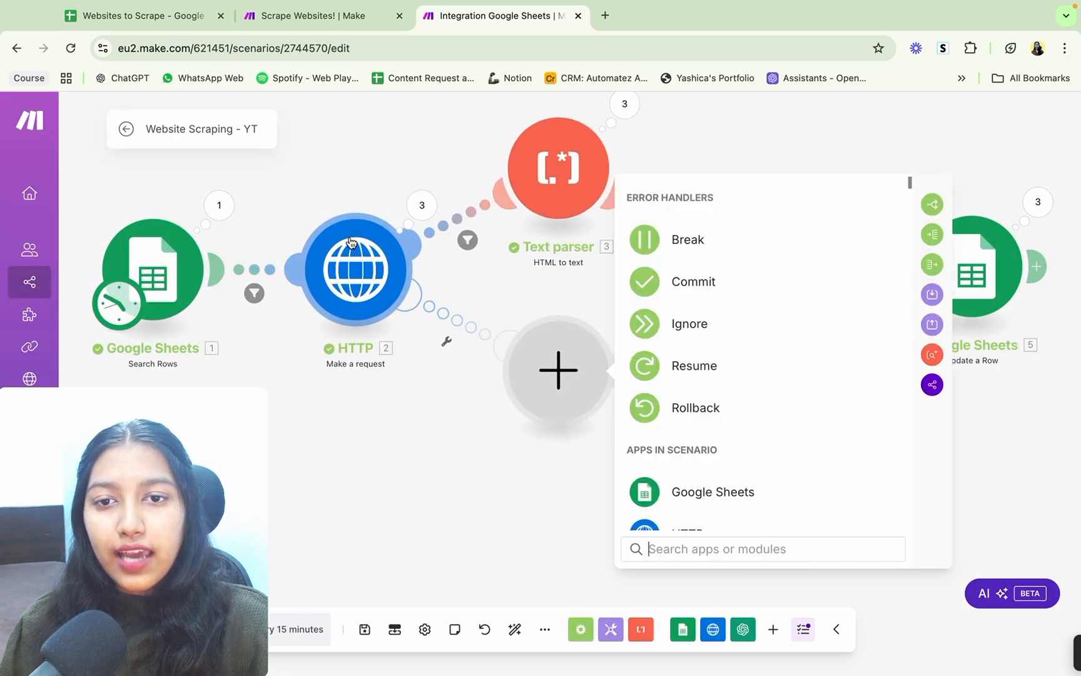
{"action": "left_click", "coordinate": [689, 322]}
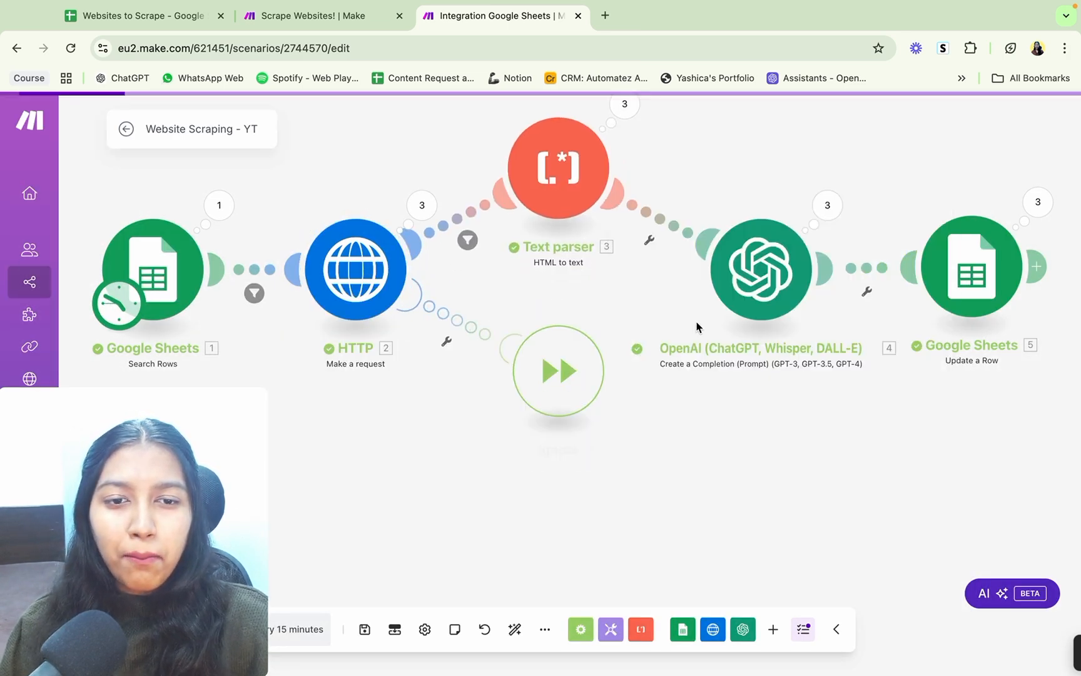
{"action": "left_click", "coordinate": [657, 444]}
{"action": "left_click_drag", "start_coordinate": [569, 381], "coordinate": [552, 426]}
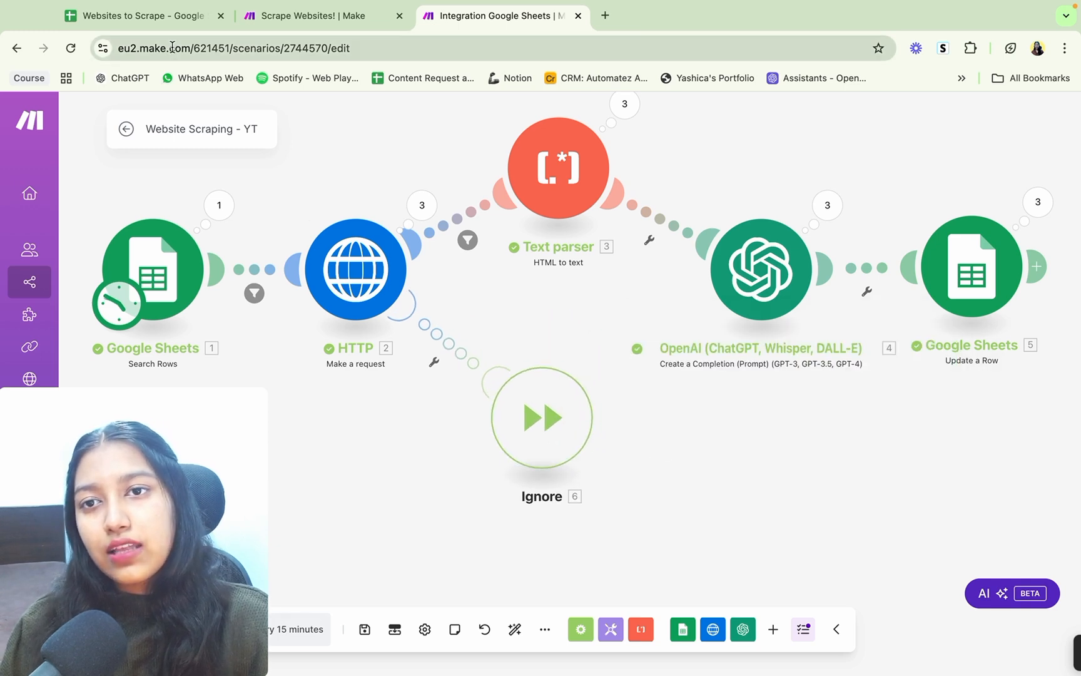
Step: Look over the website links and their unprocessed rows in column A of the Websites to Scrape spreadsheet
{"action": "left_click", "coordinate": [144, 16]}
{"action": "scroll", "coordinate": [162, 254], "scroll_direction": "down", "scroll_amount": 3}
{"action": "left_click", "coordinate": [164, 254]}
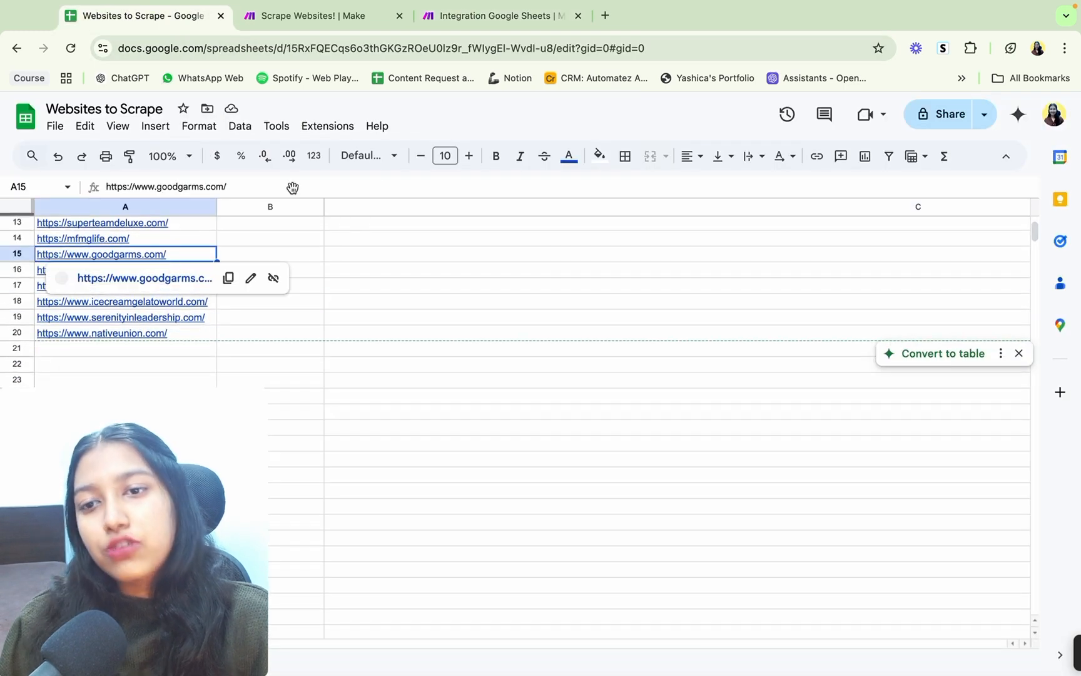
{"action": "left_click", "coordinate": [470, 27]}
{"action": "scroll", "coordinate": [513, 336], "scroll_direction": "up", "scroll_amount": 1}
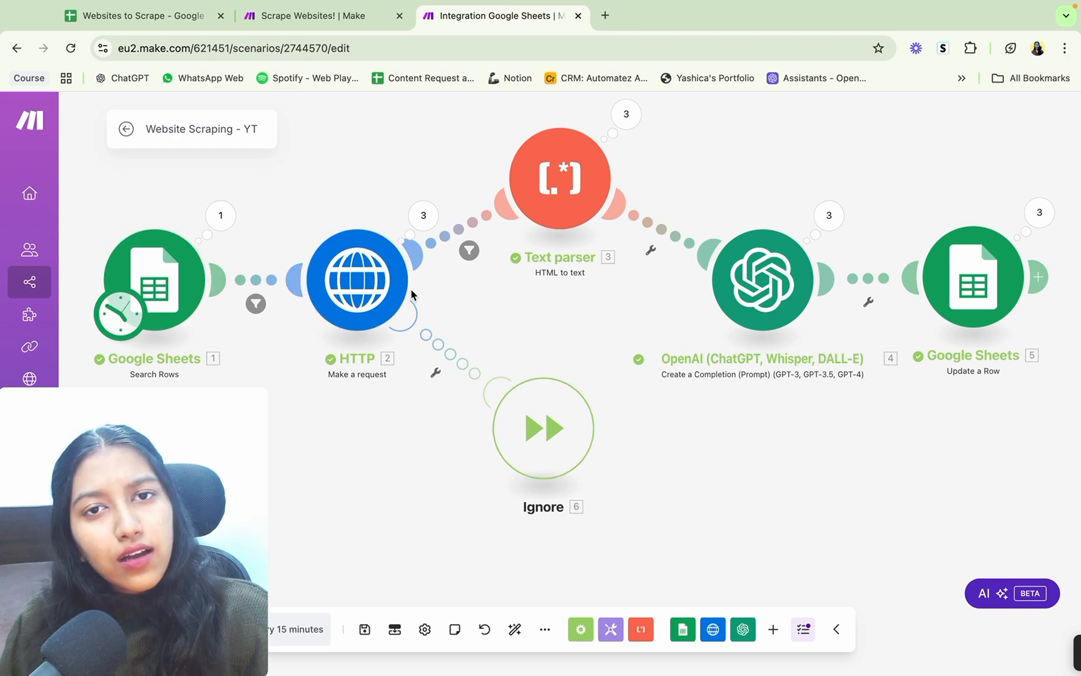
{"action": "left_click", "coordinate": [133, 16]}
{"action": "scroll", "coordinate": [303, 362], "scroll_direction": "up", "scroll_amount": 3}
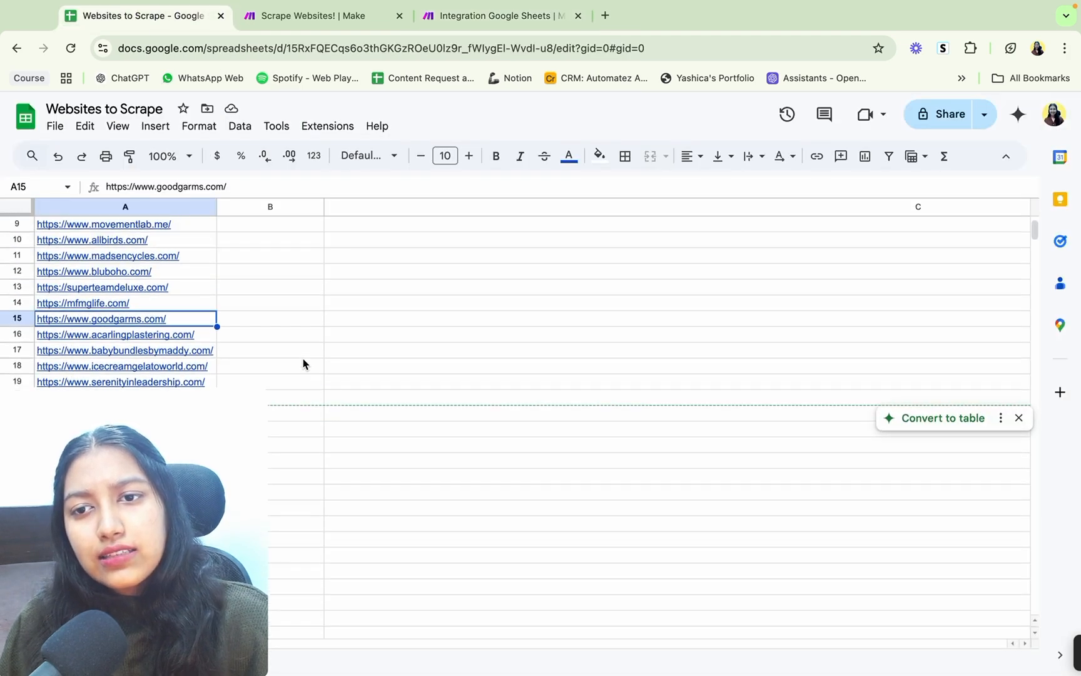
{"action": "left_click", "coordinate": [181, 276]}
{"action": "left_click_drag", "start_coordinate": [181, 277], "coordinate": [504, 286]}
{"action": "left_click", "coordinate": [191, 285]}
{"action": "left_click_drag", "start_coordinate": [191, 285], "coordinate": [307, 299]}
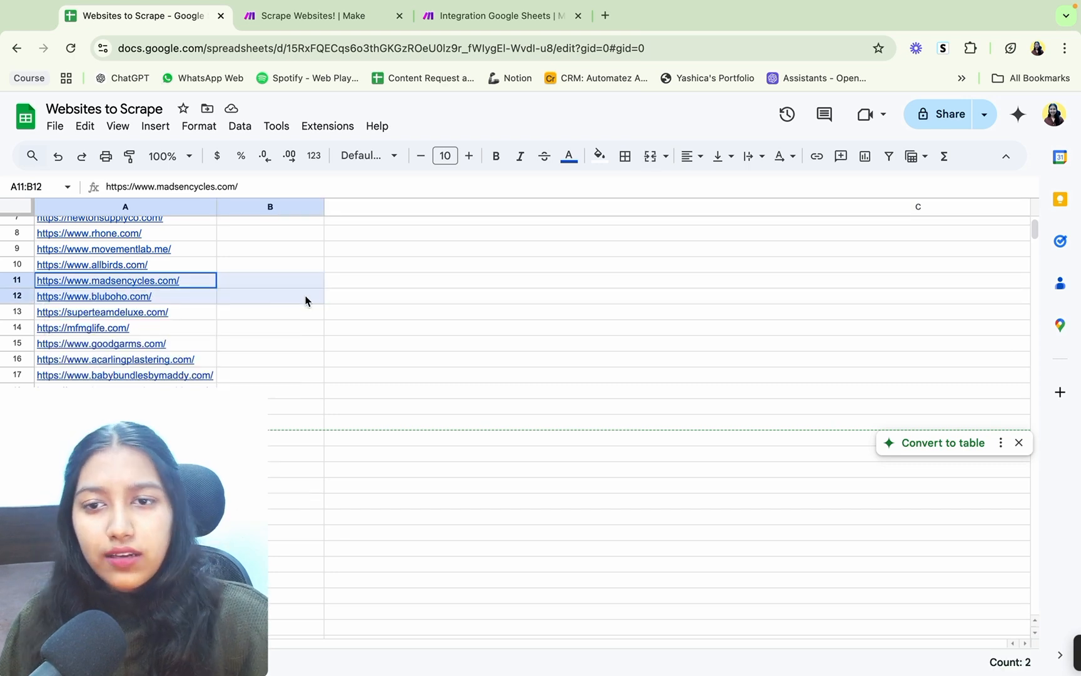
Step: View the Ignore route from HTTP in the Scrape Websites! reference scenario, and return to the Website Scraping - YT scenario
{"action": "left_click", "coordinate": [354, 14]}
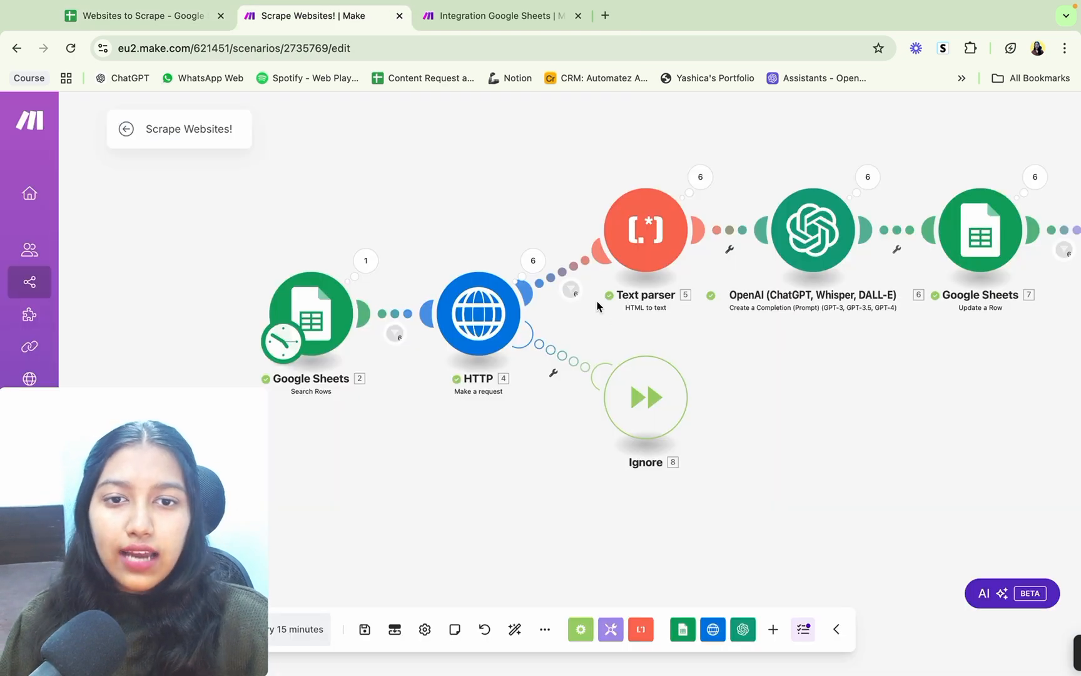
{"action": "left_click_drag", "start_coordinate": [610, 332], "coordinate": [519, 369]}
{"action": "left_click", "coordinate": [495, 16]}
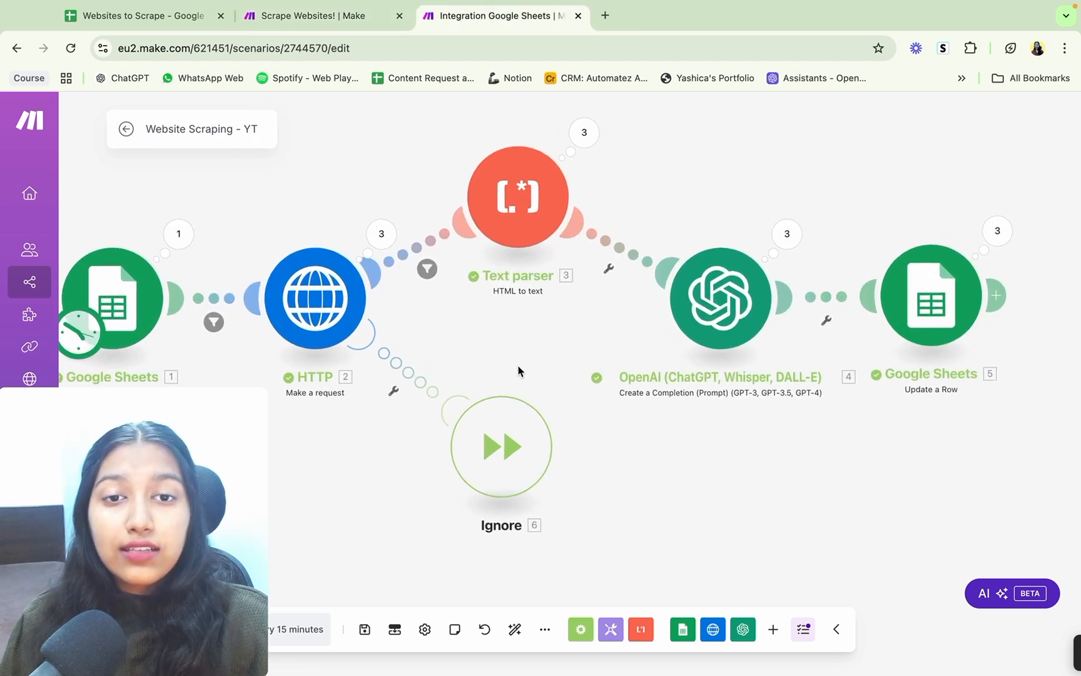
Step: Auto-align the scenario's modules and save the scenario
{"action": "left_click", "coordinate": [365, 629]}
{"action": "left_click", "coordinate": [516, 630]}
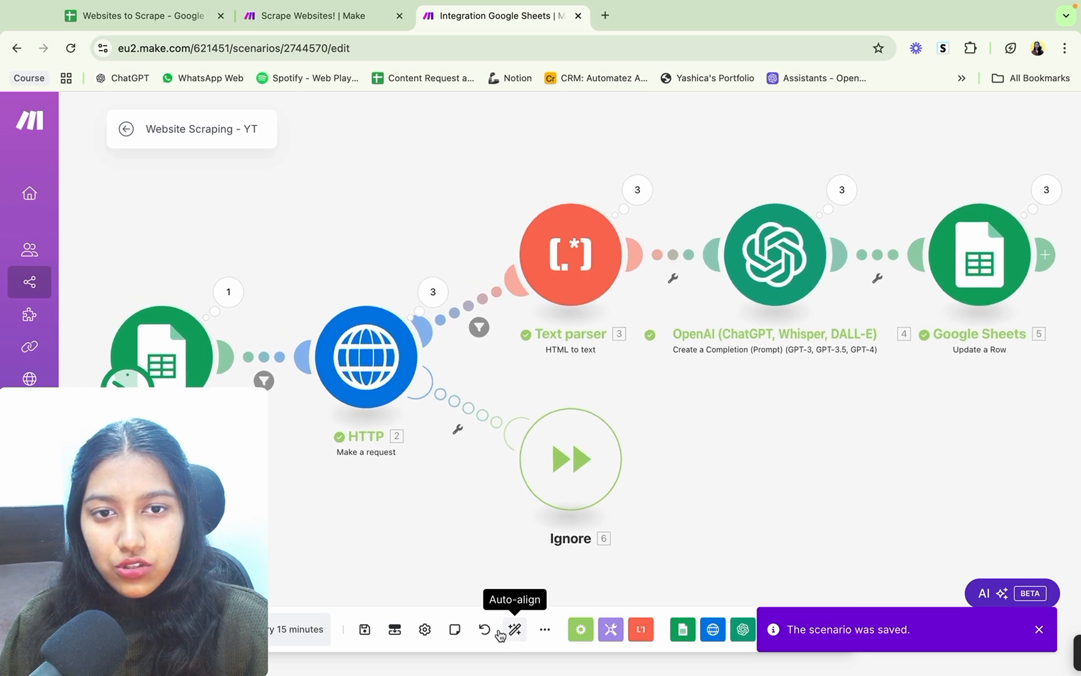
{"action": "left_click", "coordinate": [366, 630]}
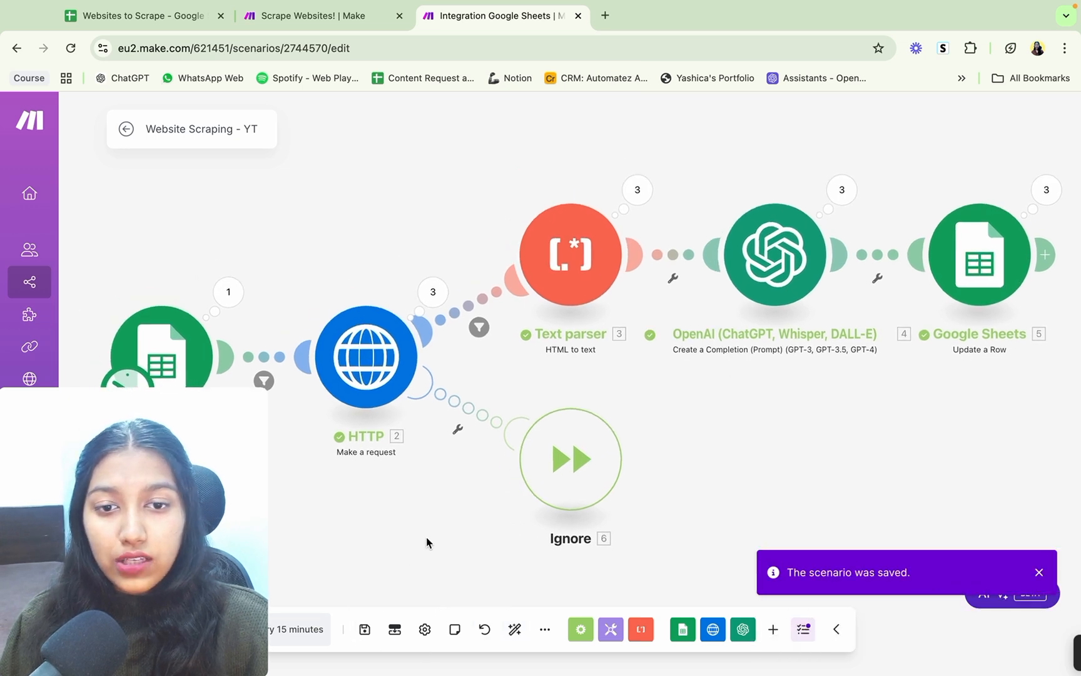
{"action": "left_click_drag", "start_coordinate": [425, 538], "coordinate": [425, 470]}
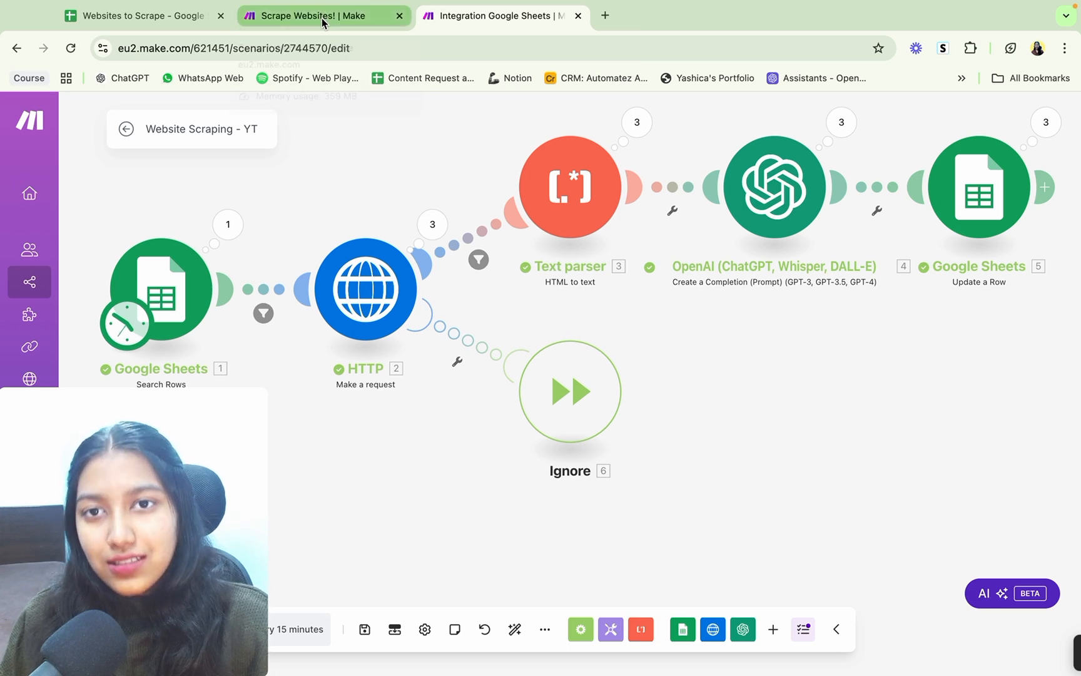
Step: Review the filters before and after the HTTP module without changing them, and save the scenario again
{"action": "left_click_drag", "start_coordinate": [696, 329], "coordinate": [667, 339]}
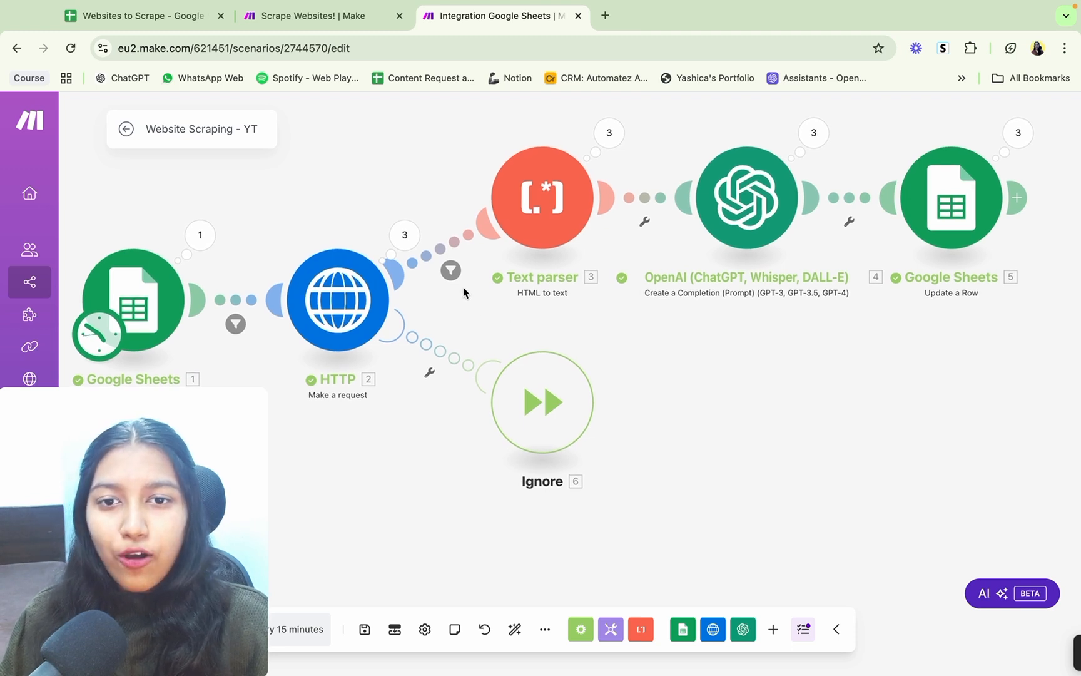
{"action": "left_click", "coordinate": [450, 271]}
{"action": "left_click", "coordinate": [432, 434]}
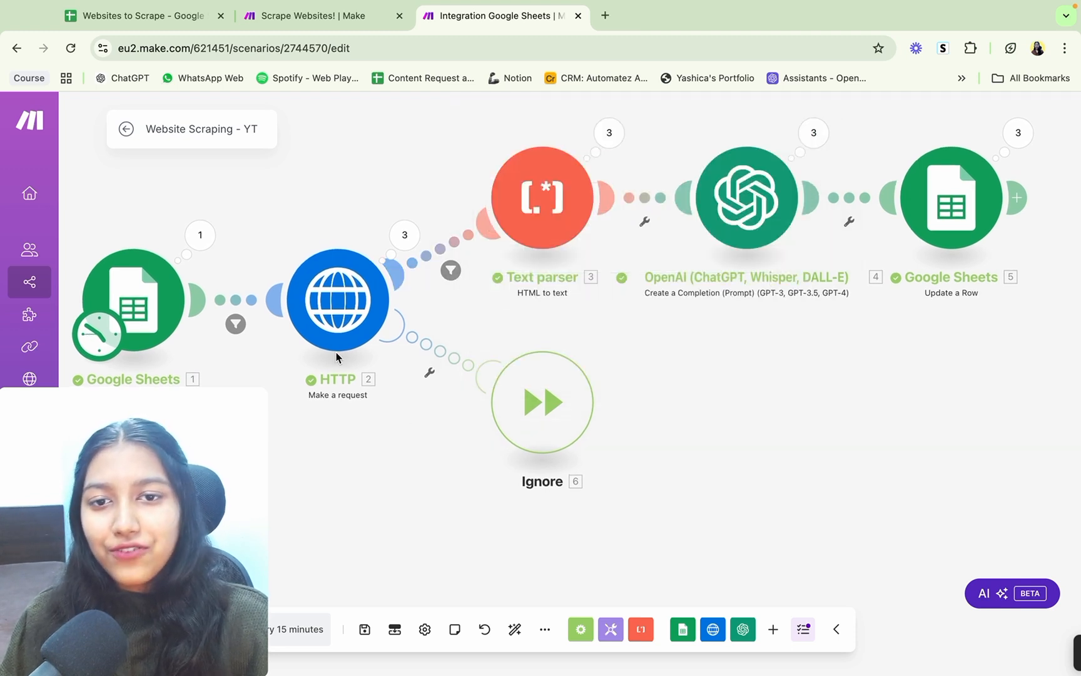
{"action": "left_click", "coordinate": [236, 324]}
{"action": "left_click", "coordinate": [531, 442]}
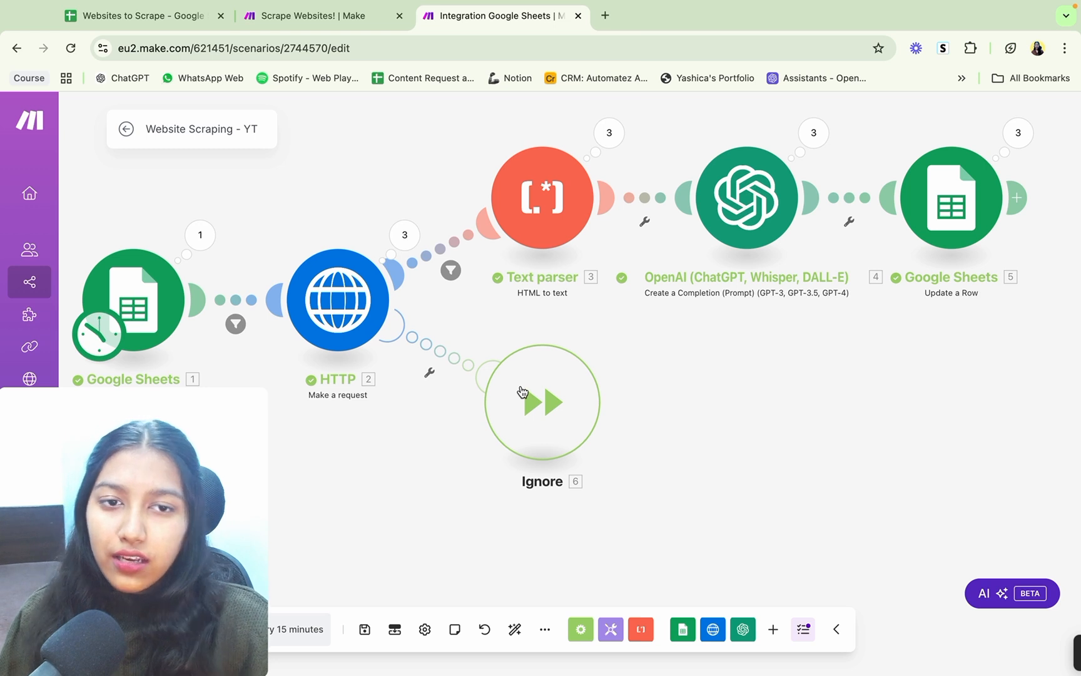
{"action": "left_click", "coordinate": [365, 629]}
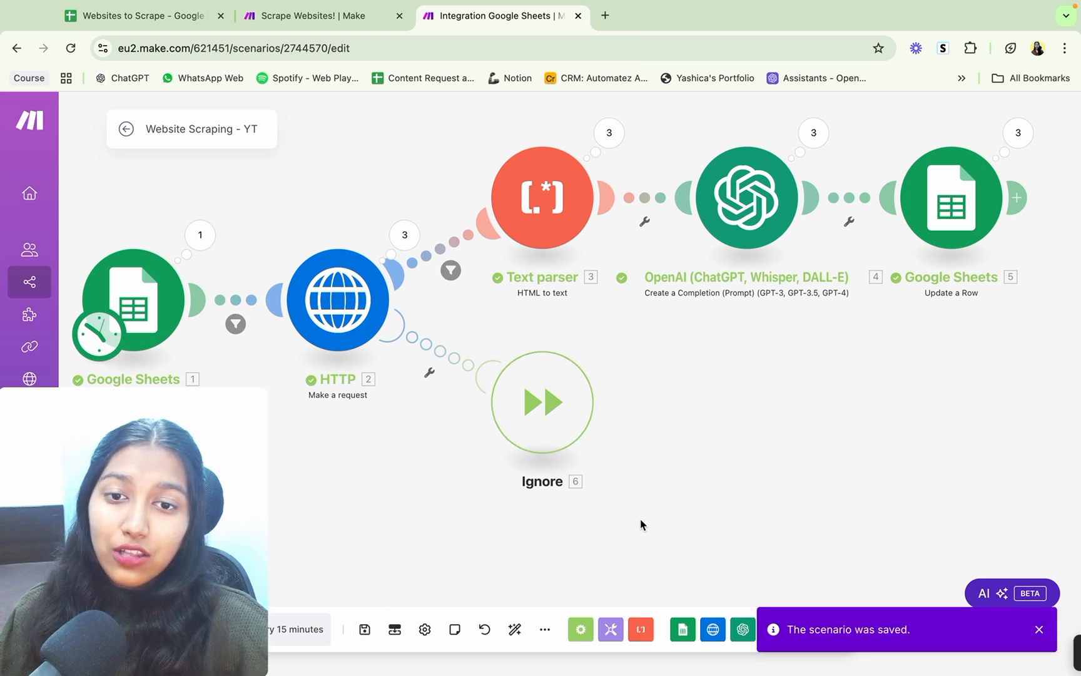
Step: Add a Tools Sleep module after Update a Row with a delay of 30 seconds
{"action": "left_click_drag", "start_coordinate": [823, 432], "coordinate": [618, 476]}
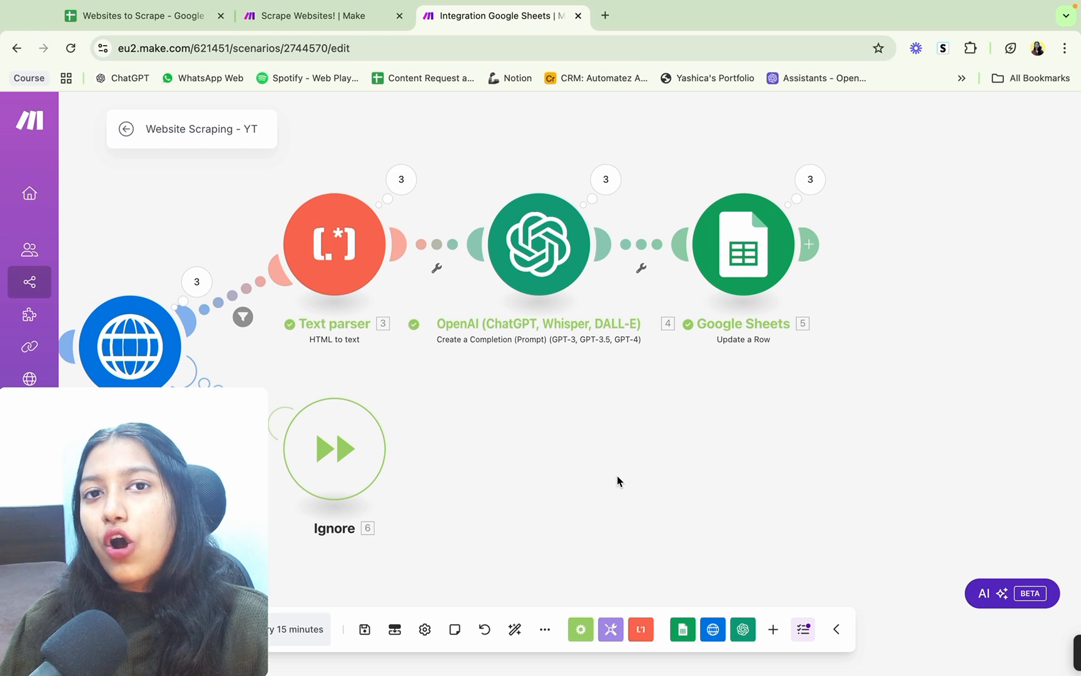
{"action": "left_click", "coordinate": [819, 252]}
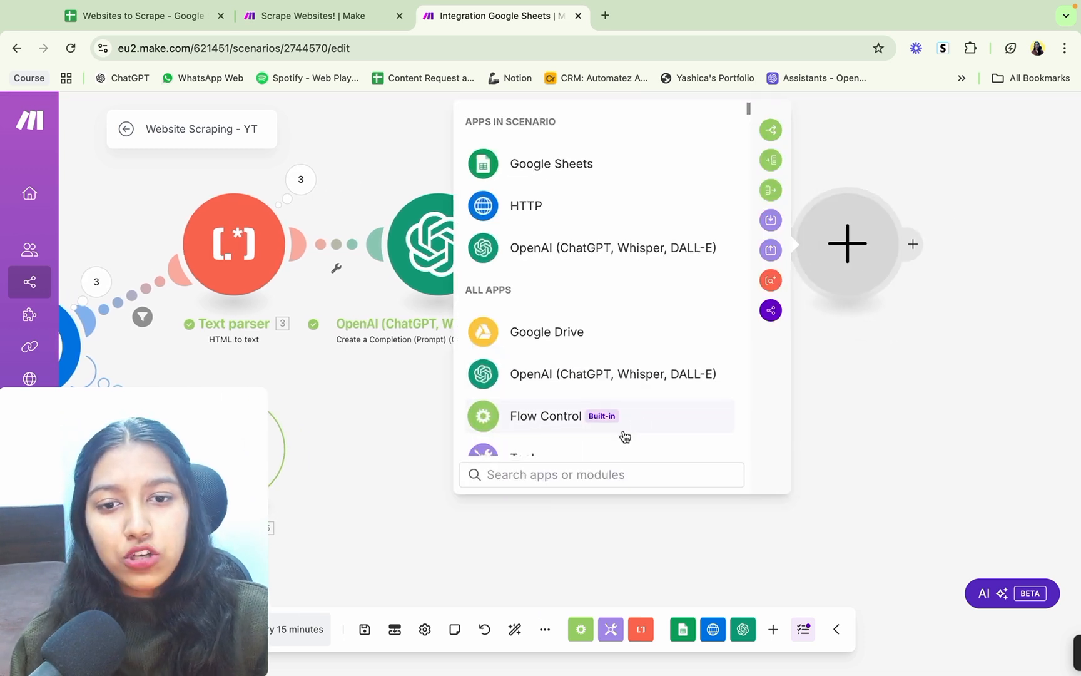
{"action": "scroll", "coordinate": [623, 437], "scroll_direction": "down", "scroll_amount": 3}
{"action": "left_click", "coordinate": [614, 378]}
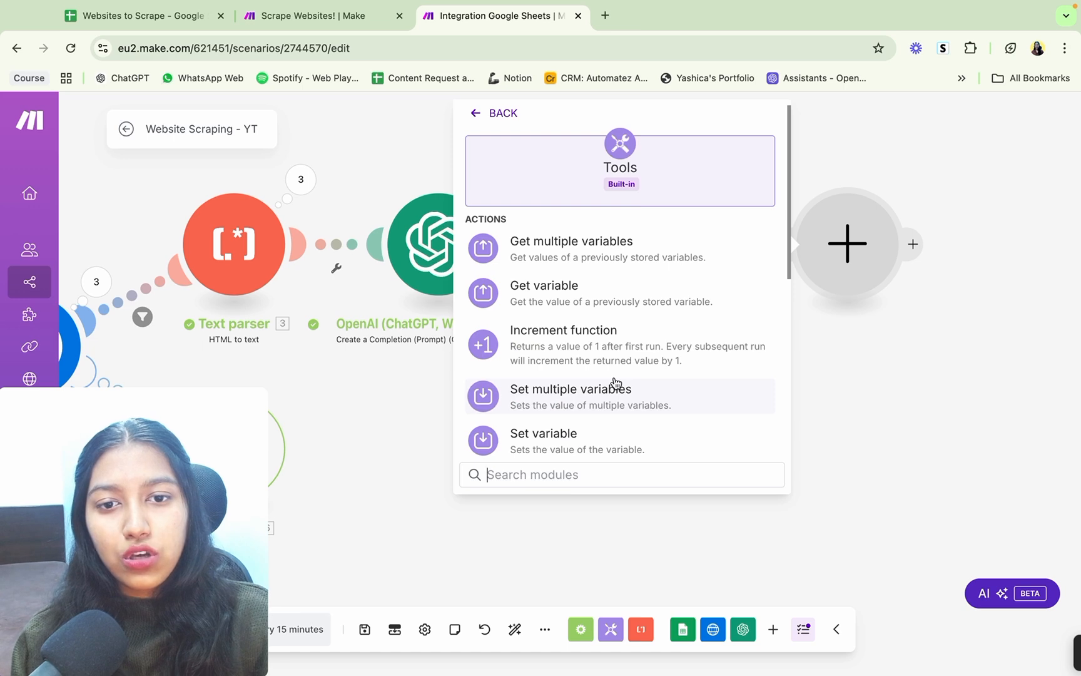
{"action": "scroll", "coordinate": [613, 381], "scroll_direction": "down", "scroll_amount": 3}
{"action": "left_click", "coordinate": [596, 305]}
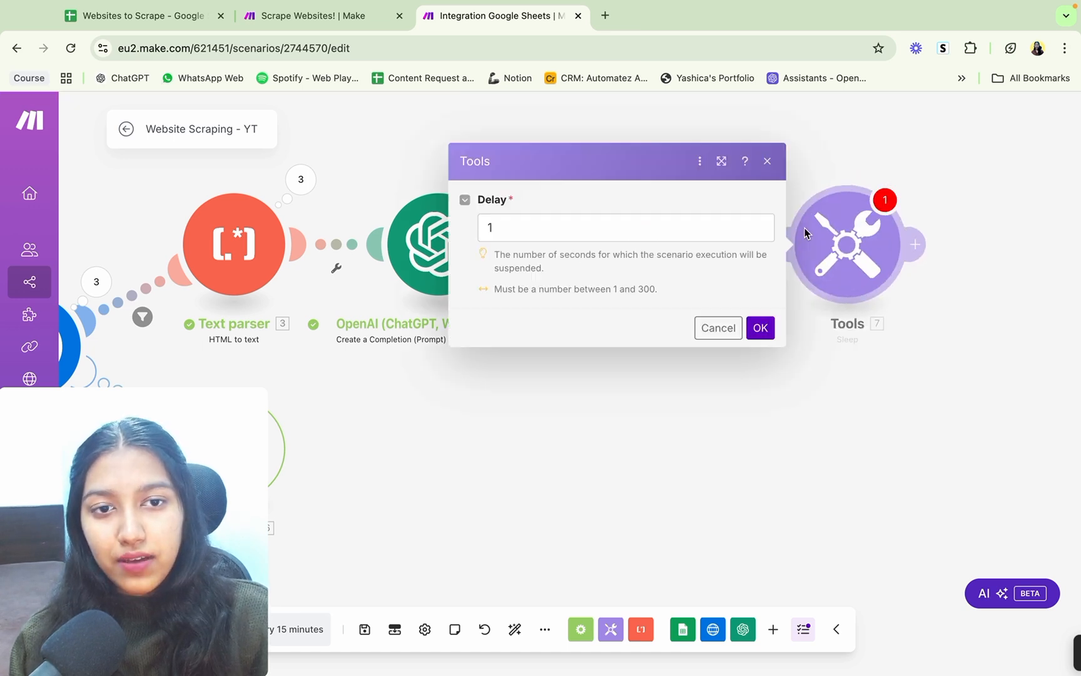
{"action": "left_click", "coordinate": [691, 227]}
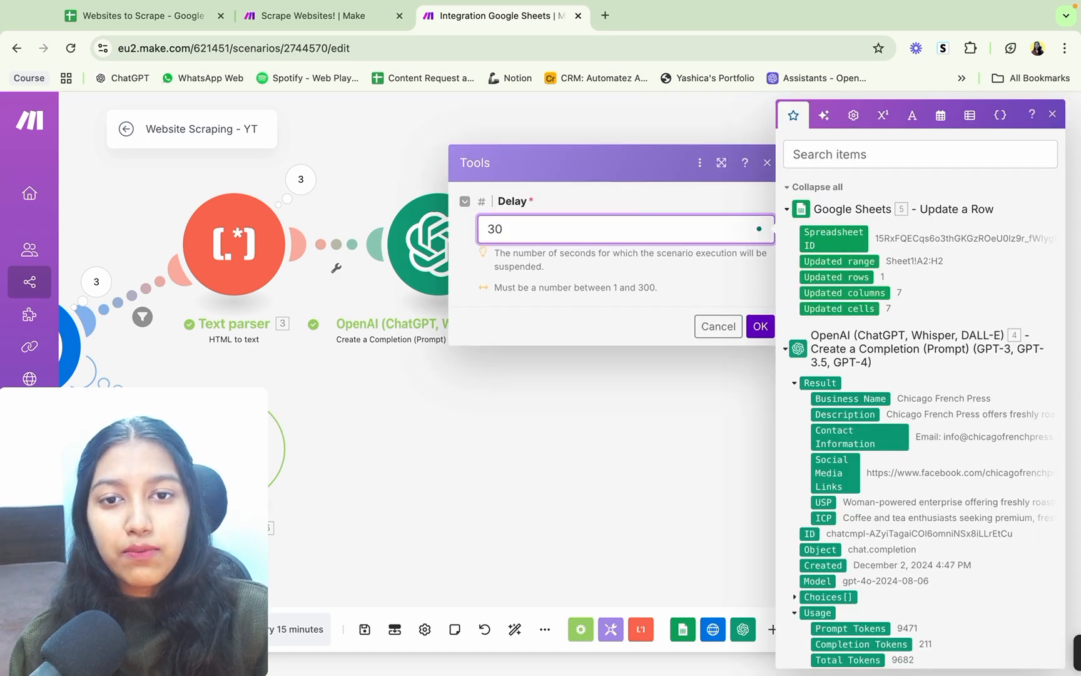
{"action": "left_click", "coordinate": [760, 326]}
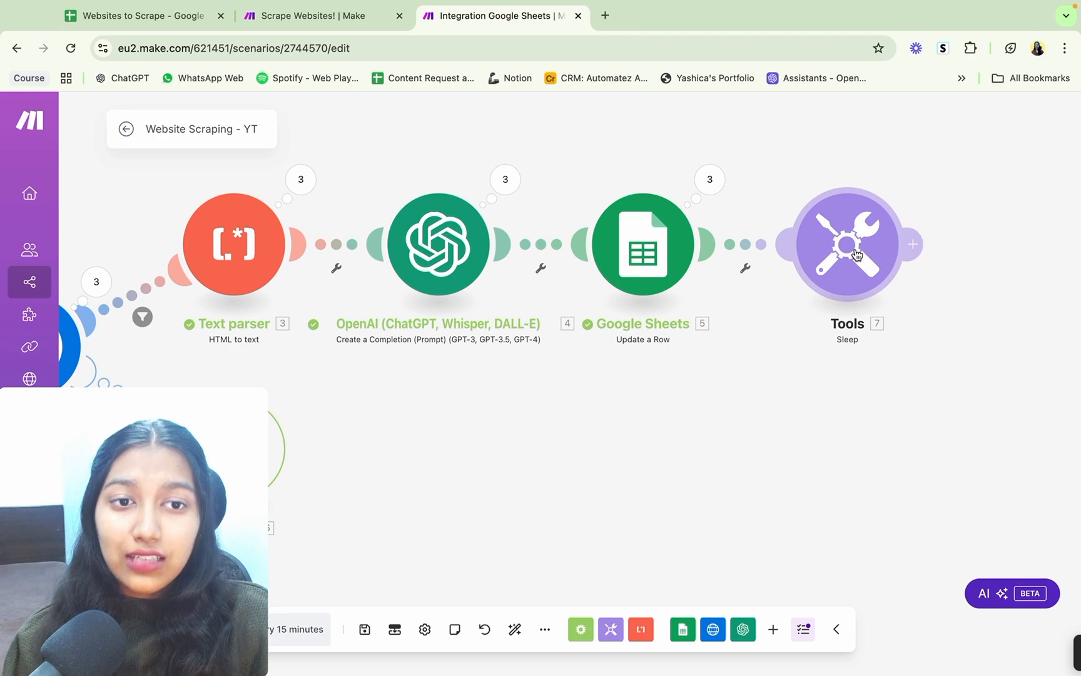
Step: View the Scrape Websites! reference scenario and look through the links in column A of the Websites to Scrape spreadsheet
{"action": "left_click", "coordinate": [307, 16]}
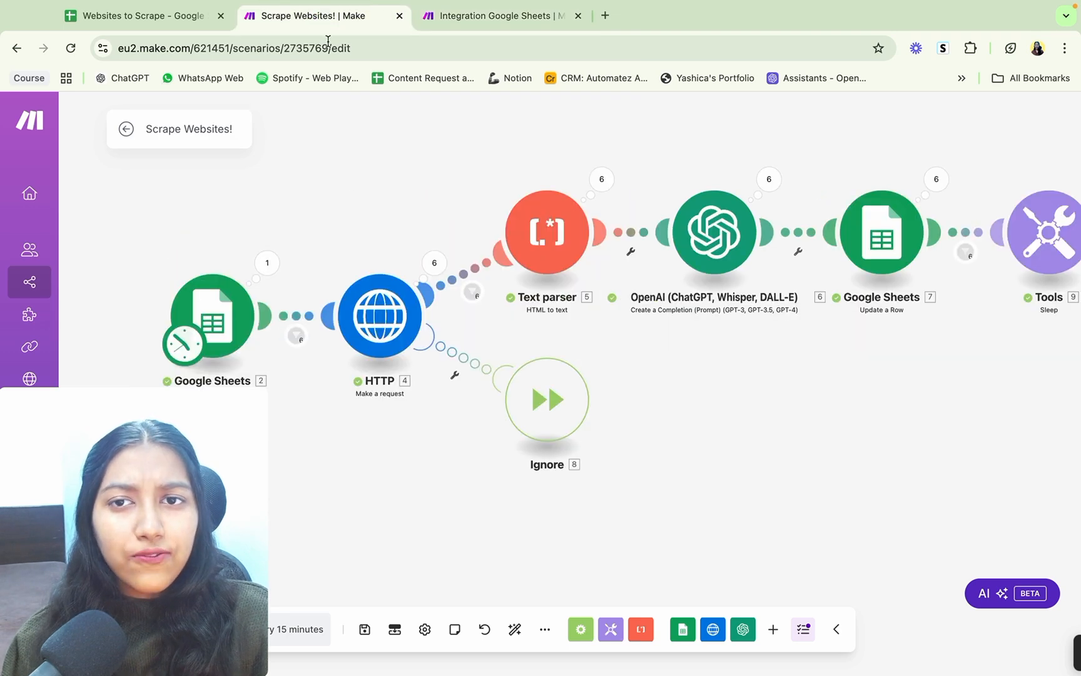
{"action": "left_click", "coordinate": [196, 6]}
{"action": "left_click", "coordinate": [233, 252]}
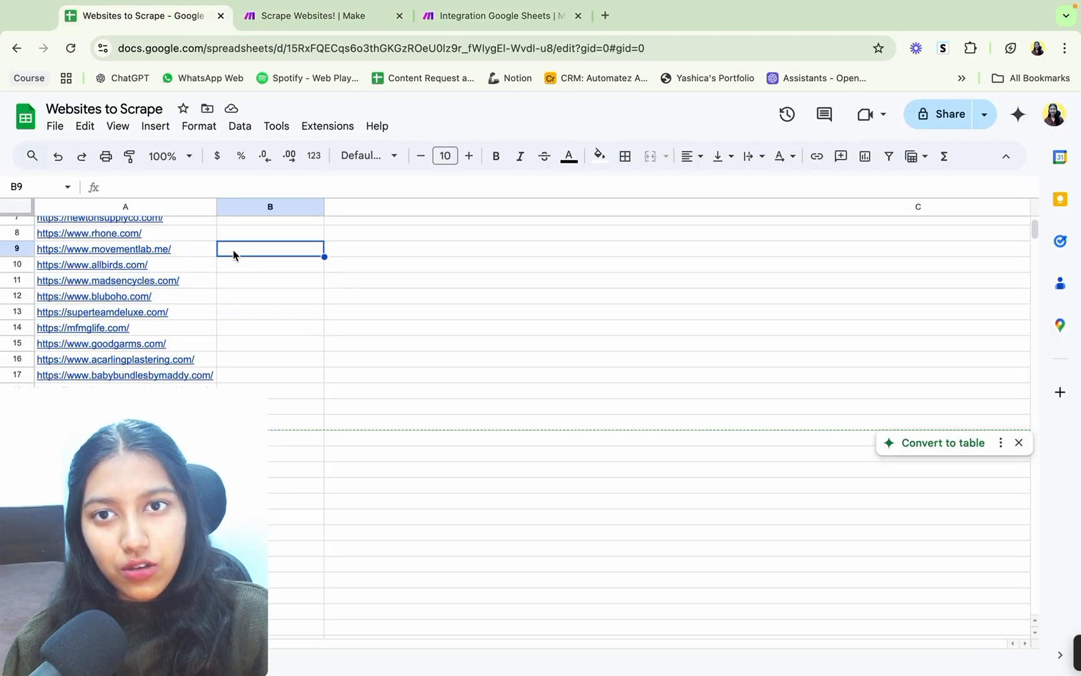
{"action": "scroll", "coordinate": [233, 252], "scroll_direction": "up", "scroll_amount": 1}
{"action": "left_click_drag", "start_coordinate": [181, 230], "coordinate": [210, 372]}
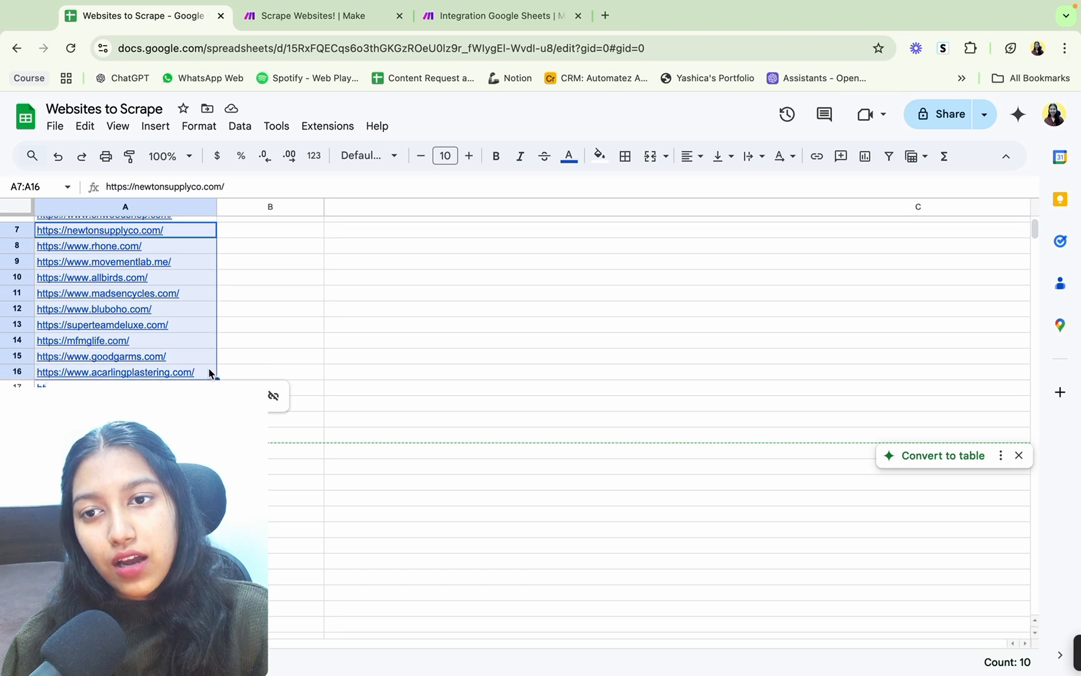
{"action": "left_click", "coordinate": [312, 338]}
{"action": "scroll", "coordinate": [313, 339], "scroll_direction": "up", "scroll_amount": 3}
Step: Back in the Website Scraping - YT scenario, check the Sleep module's delay setting and save the scenario
{"action": "left_click", "coordinate": [513, 16]}
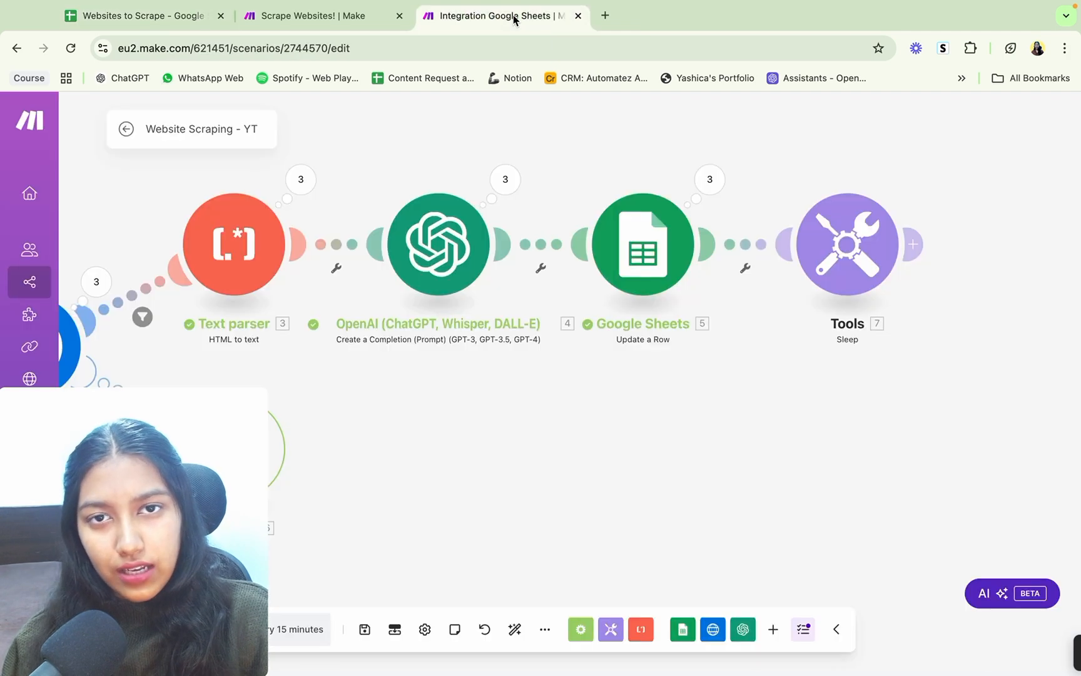
{"action": "left_click", "coordinate": [842, 239]}
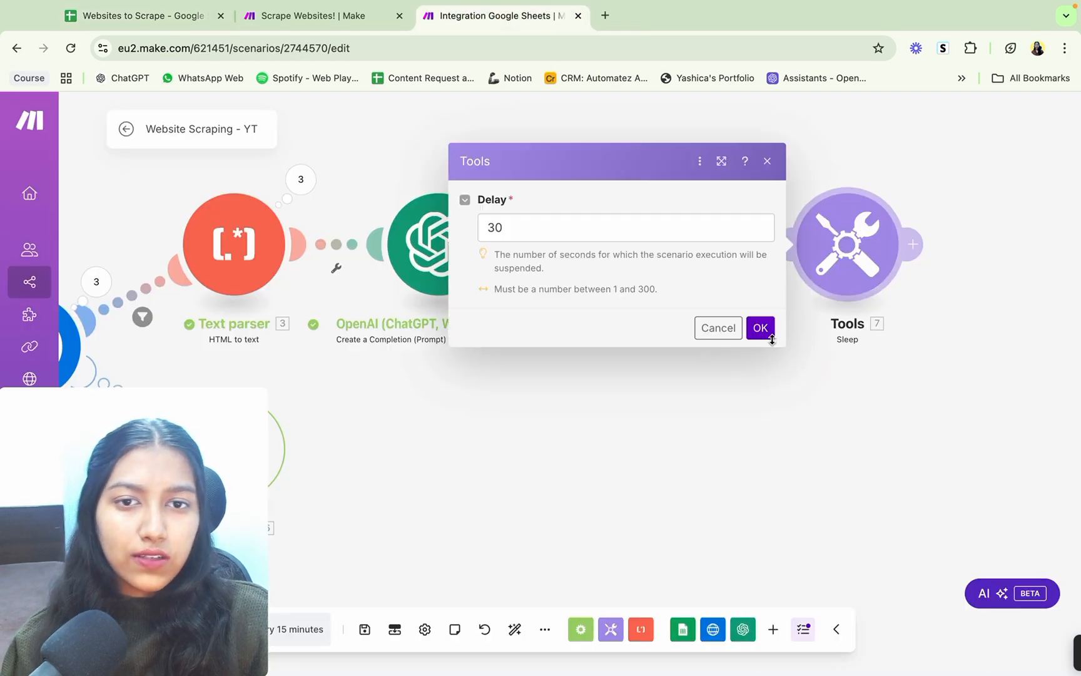
{"action": "left_click", "coordinate": [760, 328]}
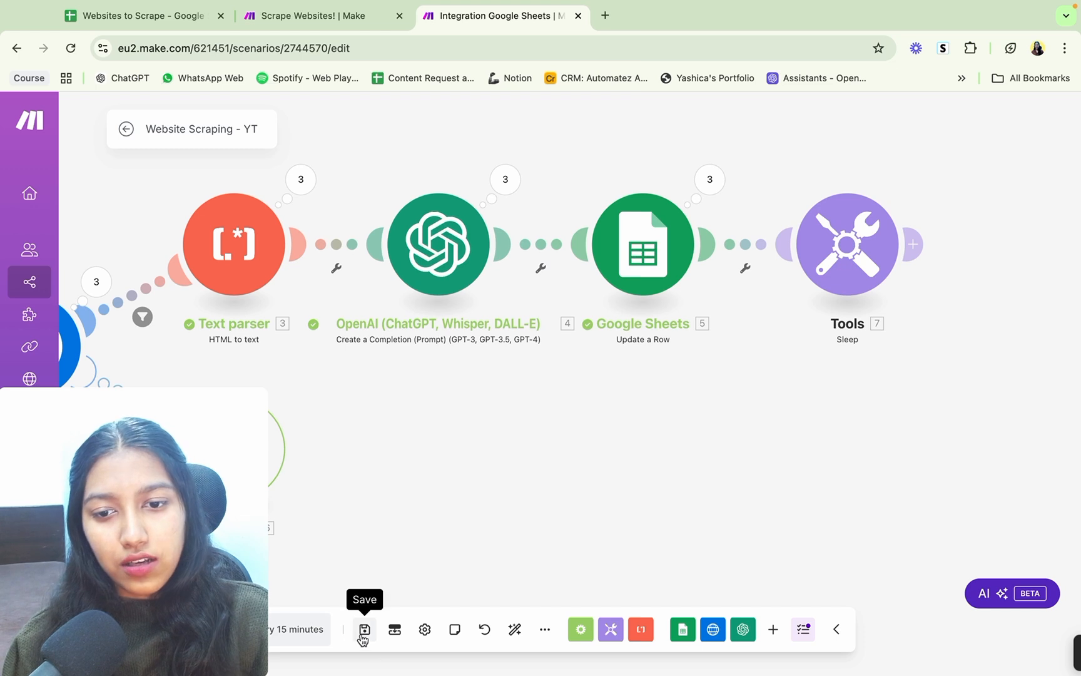
{"action": "left_click", "coordinate": [363, 629]}
Step: Schedule the Website Scraping - YT scenario to run every day at 16:52
{"action": "left_click_drag", "start_coordinate": [391, 482], "coordinate": [649, 424]}
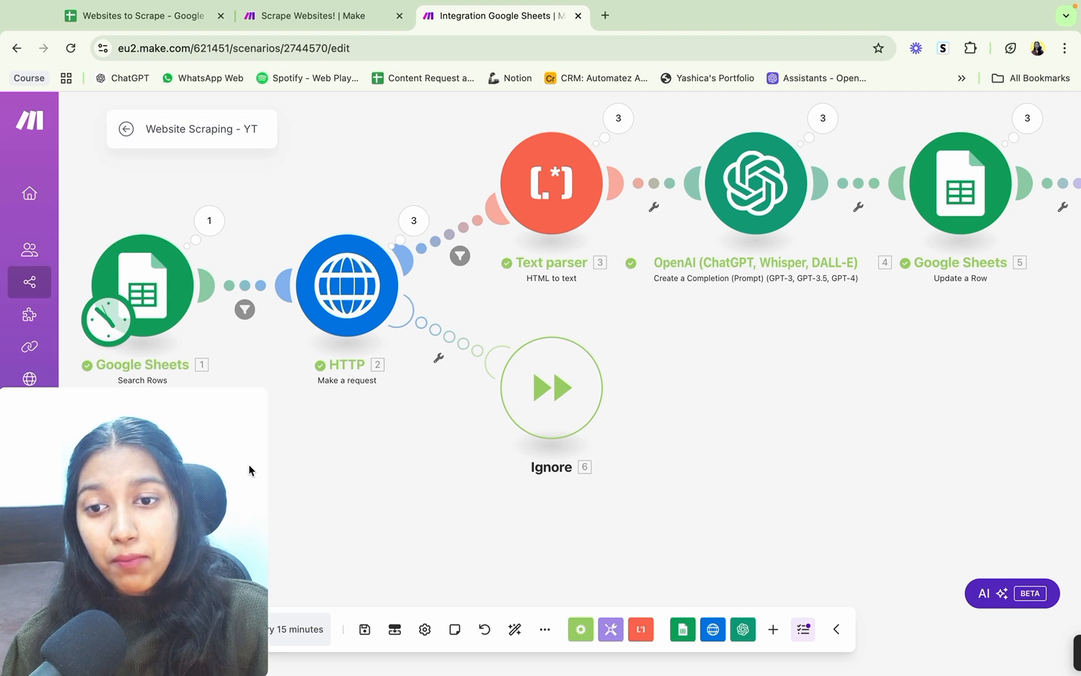
{"action": "left_click_drag", "start_coordinate": [224, 434], "coordinate": [185, 282]}
{"action": "left_click", "coordinate": [281, 631]}
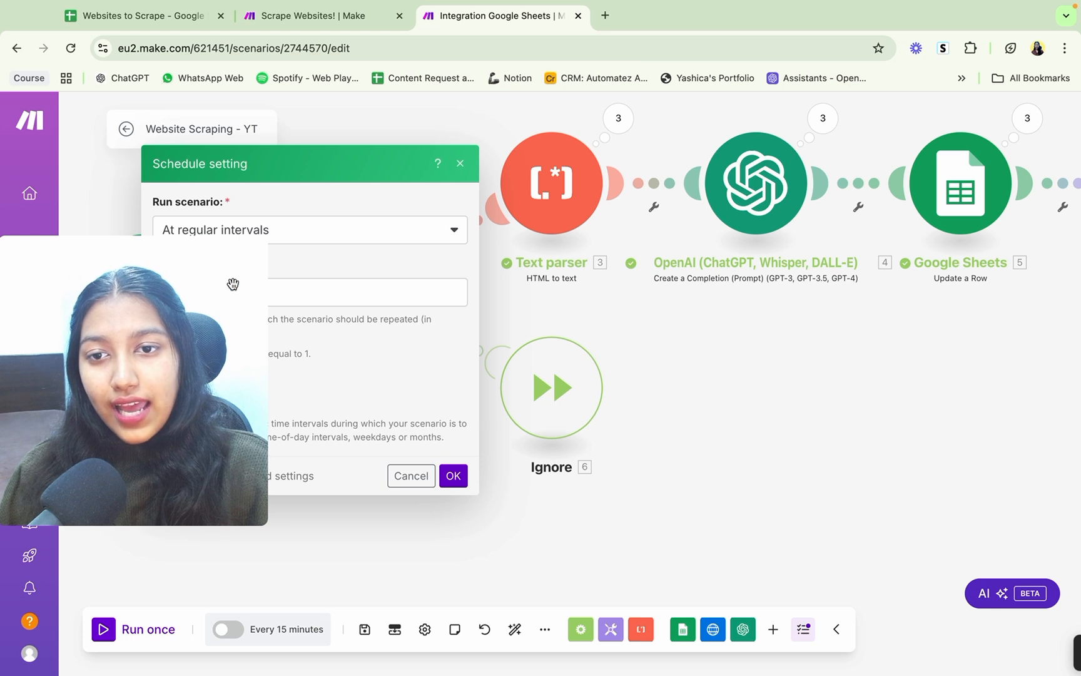
{"action": "left_click", "coordinate": [215, 228]}
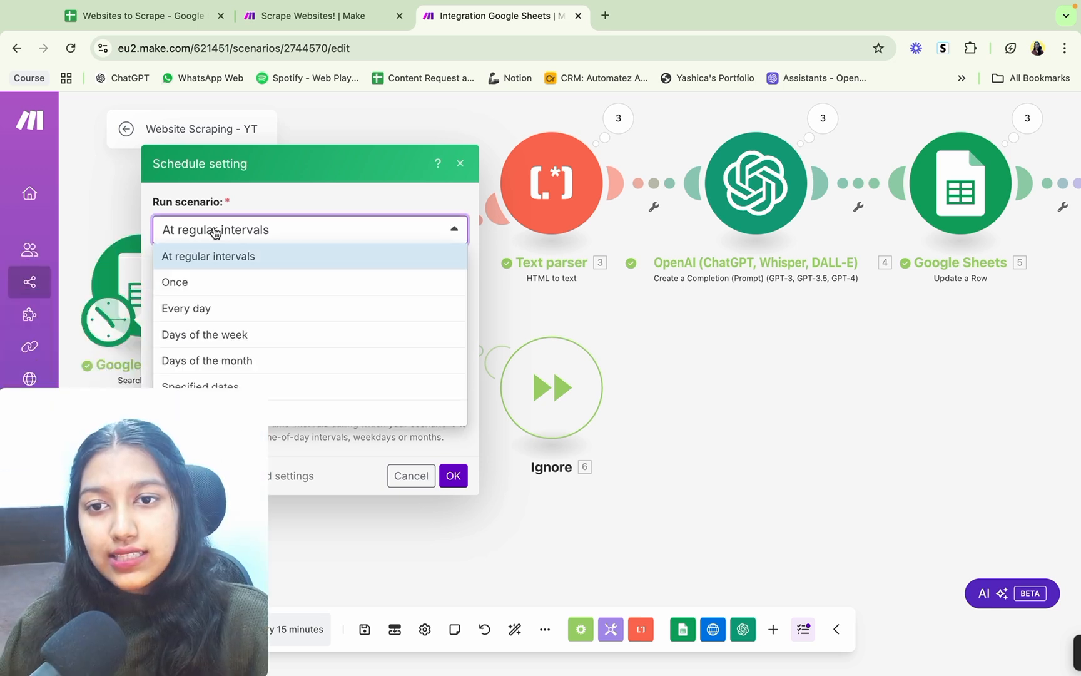
{"action": "left_click", "coordinate": [207, 309]}
{"action": "left_click", "coordinate": [172, 343]}
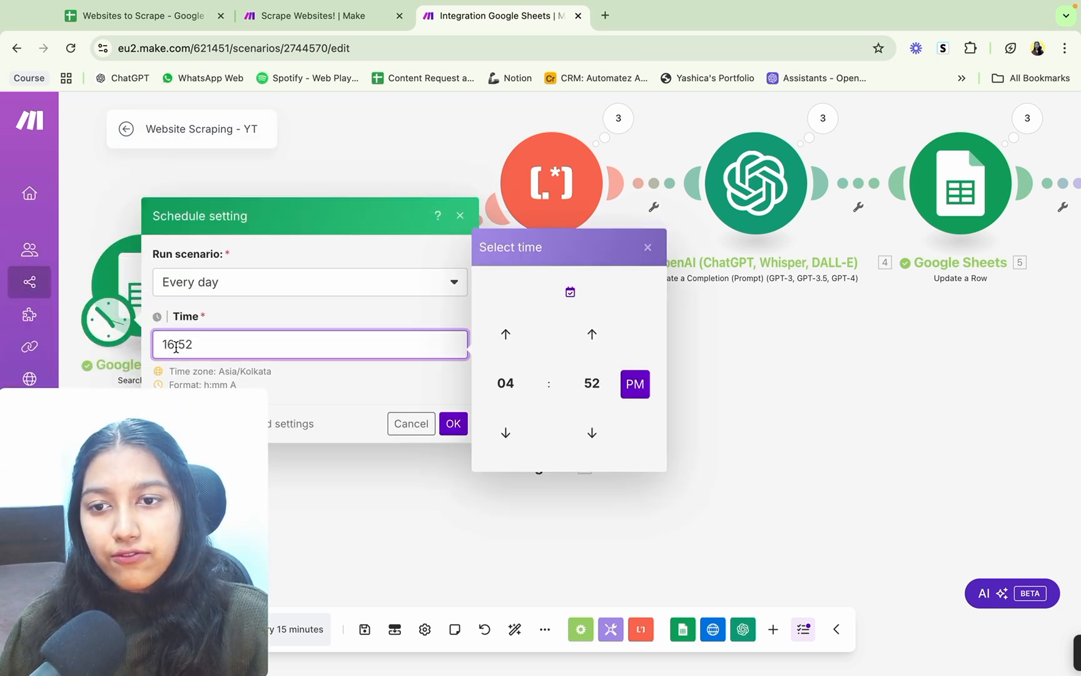
{"action": "left_click_drag", "start_coordinate": [208, 346], "coordinate": [145, 350]}
{"action": "left_click", "coordinate": [260, 311]}
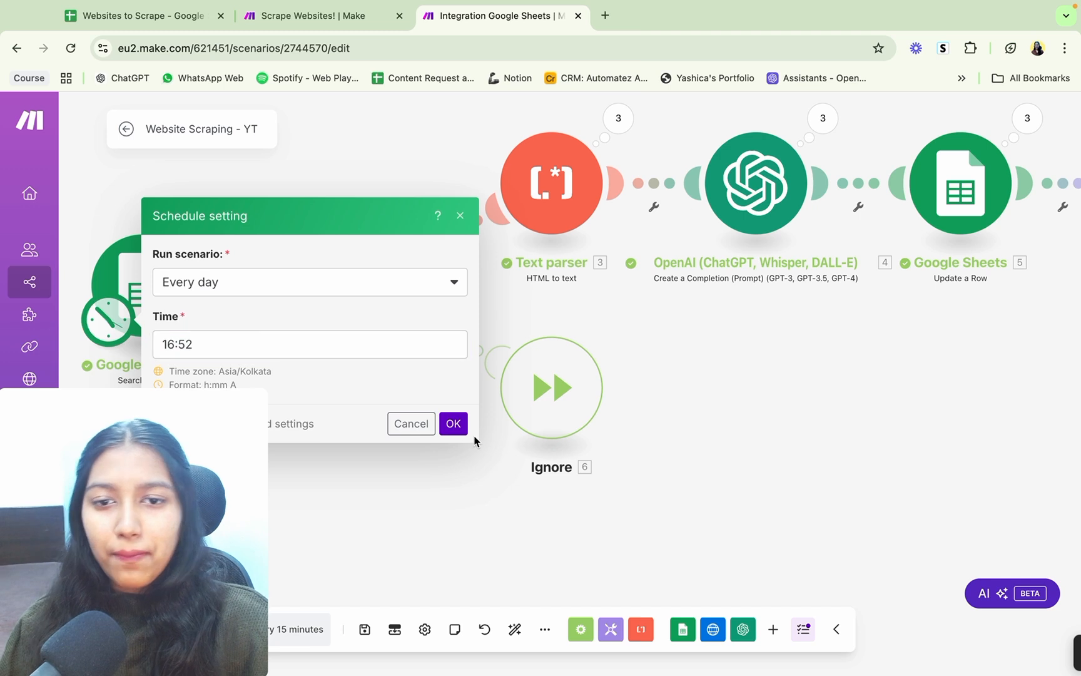
{"action": "left_click", "coordinate": [454, 426]}
{"action": "left_click", "coordinate": [418, 377]}
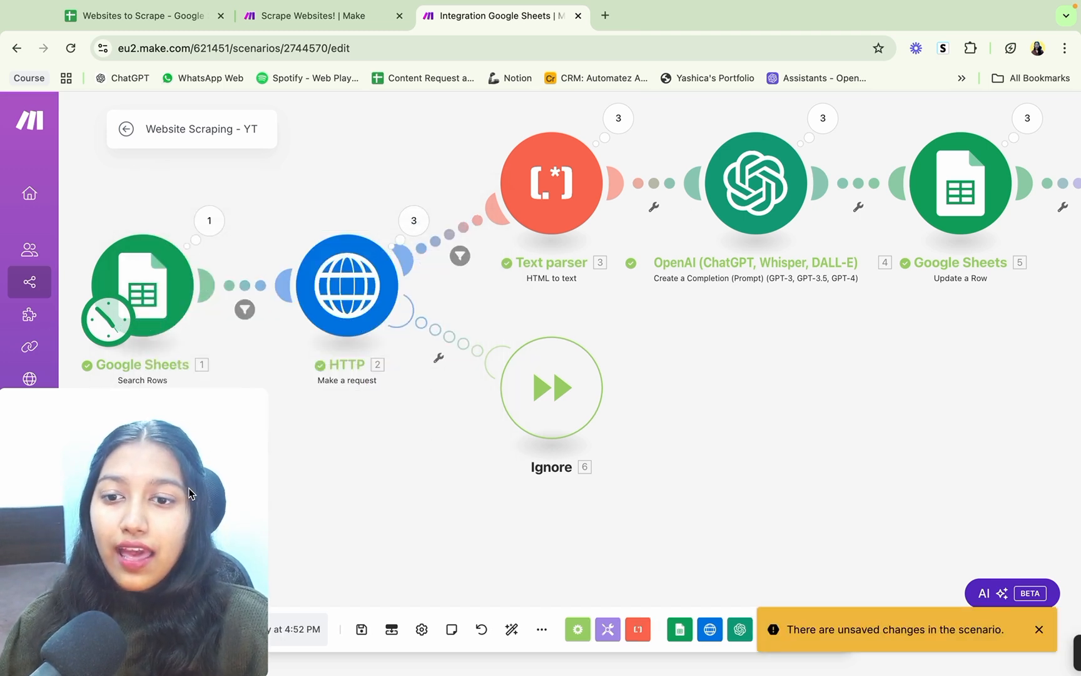
Step: In the Websites to Scrape spreadsheet, fill the Processed? column with No for rows 5 to 20
{"action": "left_click", "coordinate": [135, 11]}
{"action": "scroll", "coordinate": [581, 341], "scroll_direction": "right", "scroll_amount": 10}
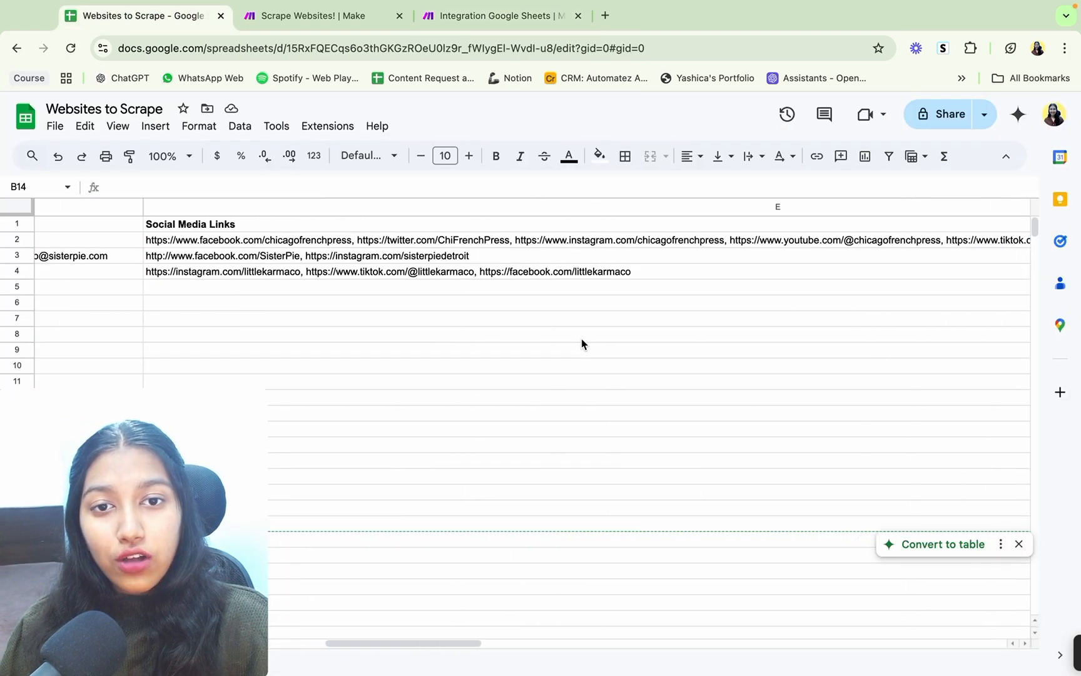
{"action": "scroll", "coordinate": [582, 341], "scroll_direction": "right", "scroll_amount": 15}
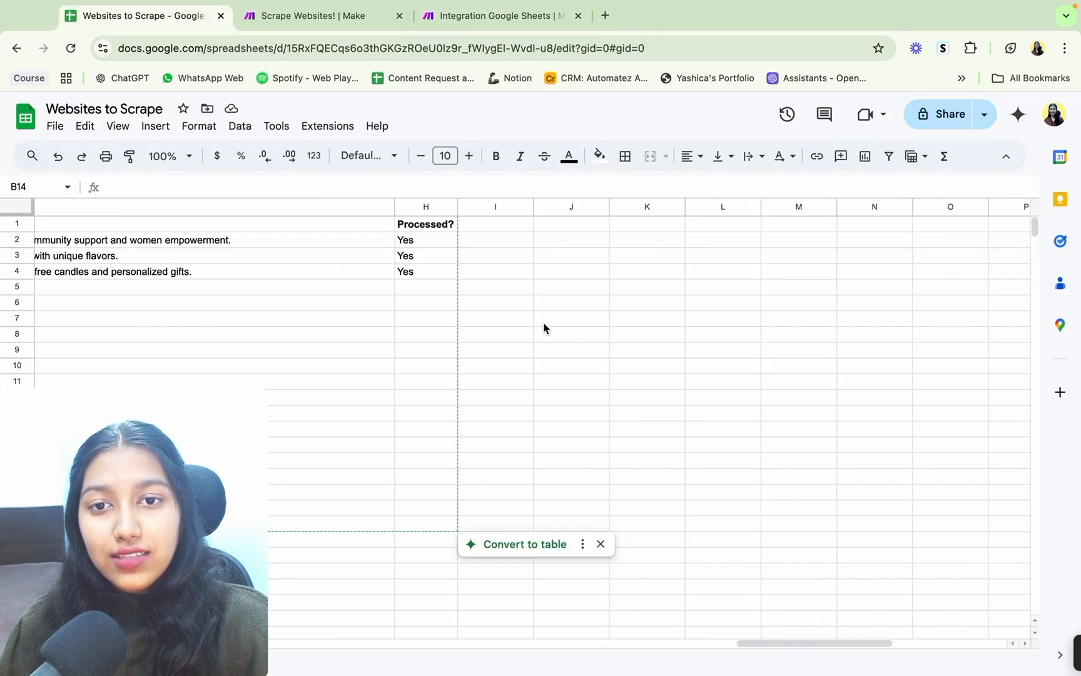
{"action": "left_click_drag", "start_coordinate": [440, 241], "coordinate": [443, 290]}
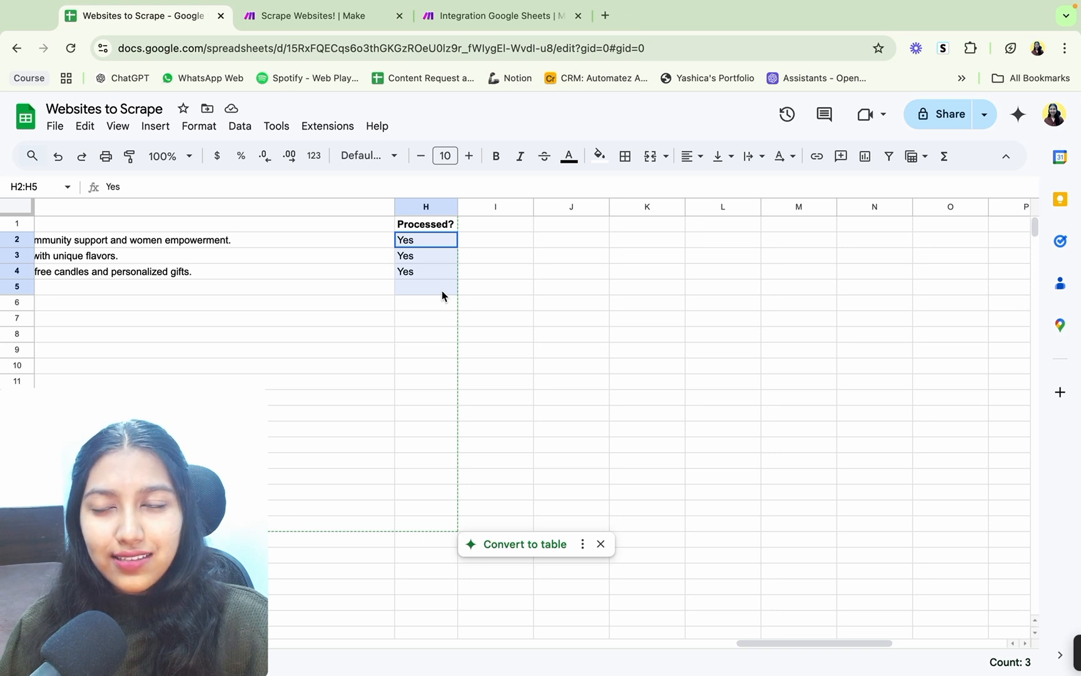
{"action": "left_click", "coordinate": [442, 291]}
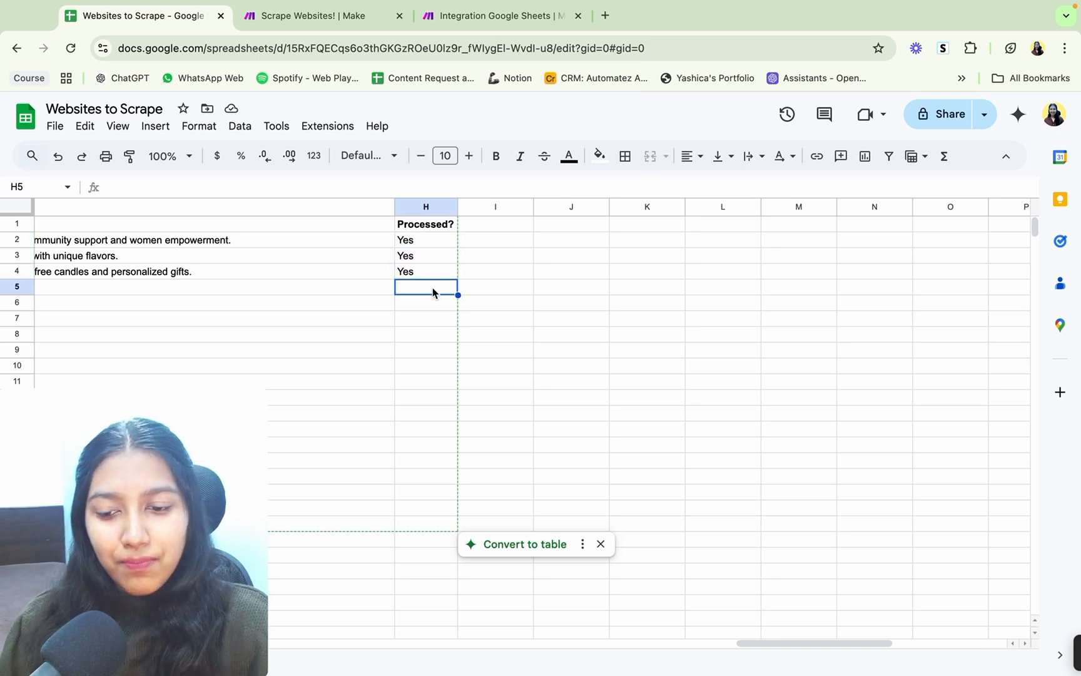
{"action": "type", "text": "No"}
{"action": "left_click", "coordinate": [489, 315]}
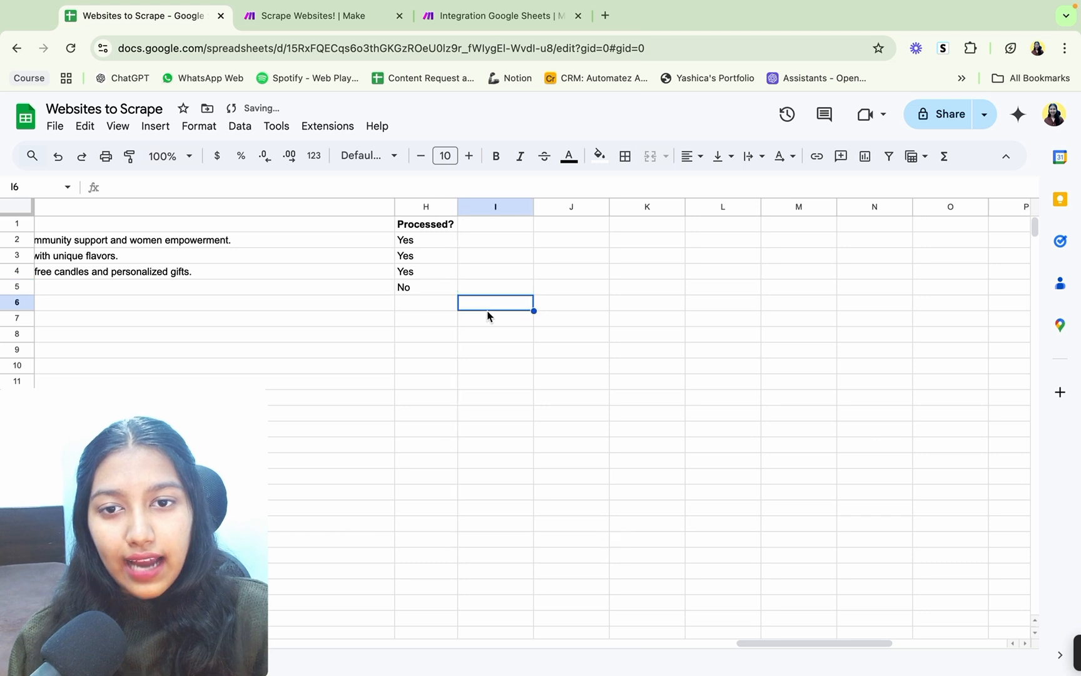
{"action": "left_click", "coordinate": [446, 292]}
{"action": "left_click_drag", "start_coordinate": [459, 294], "coordinate": [459, 529]}
{"action": "left_click", "coordinate": [494, 382]}
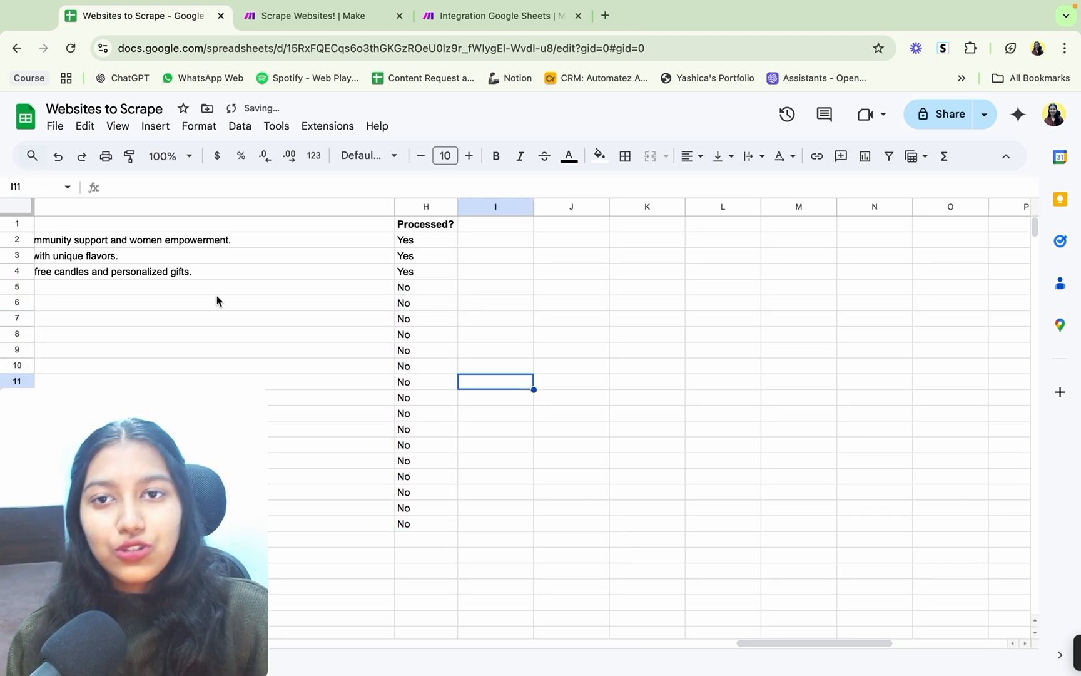
Step: Back in the Website Scraping - YT scenario, explore the schedule options, including Days of the week, and cancel without changing the schedule
{"action": "left_click", "coordinate": [303, 16]}
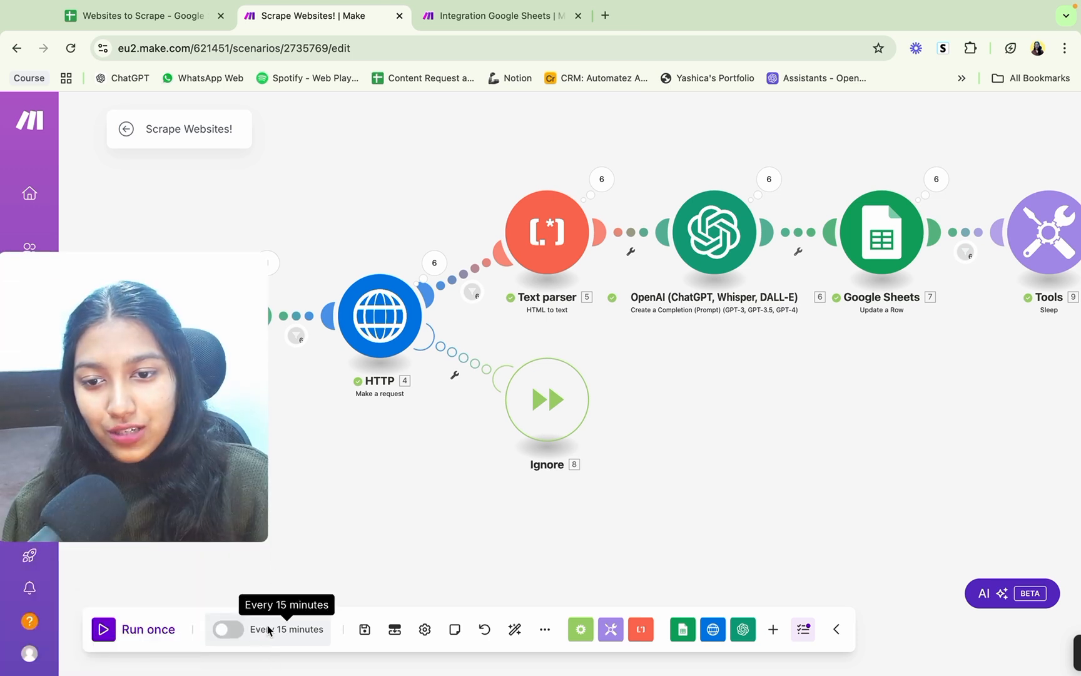
{"action": "key", "text": "ctrl+Tab"}
{"action": "left_click", "coordinate": [235, 630]}
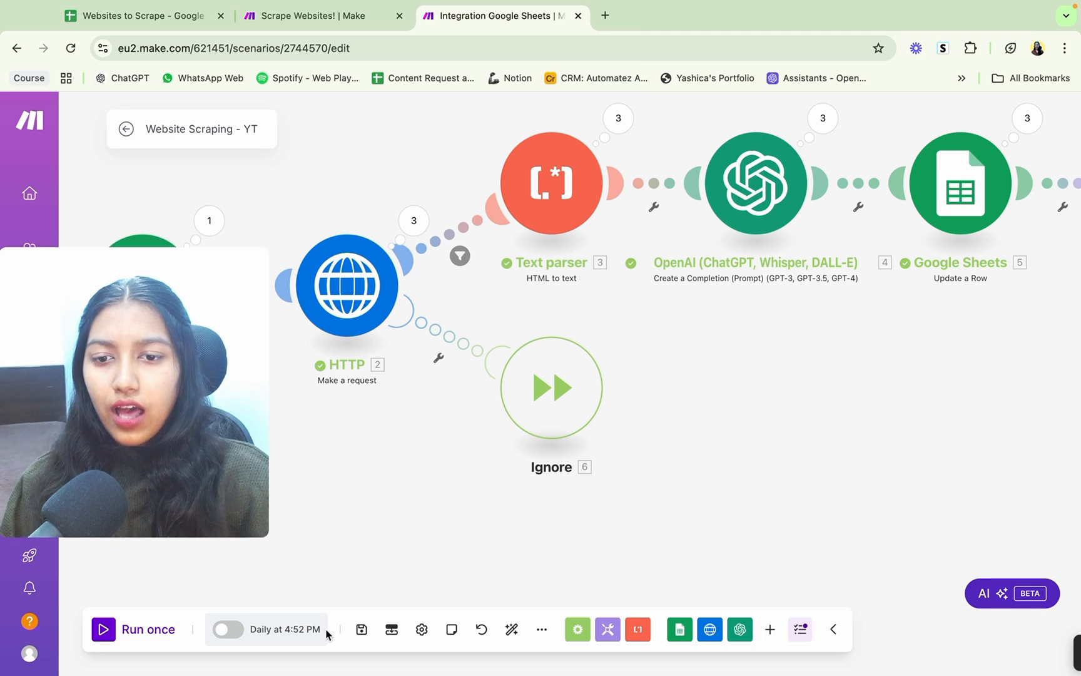
{"action": "left_click", "coordinate": [282, 629]}
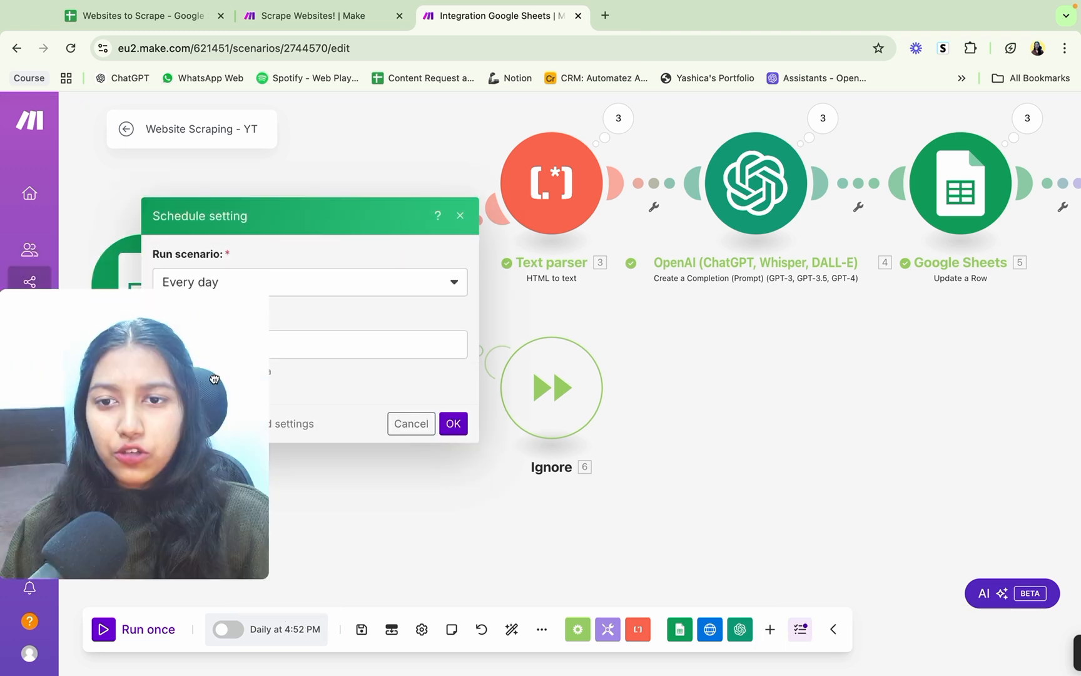
{"action": "left_click", "coordinate": [251, 283]}
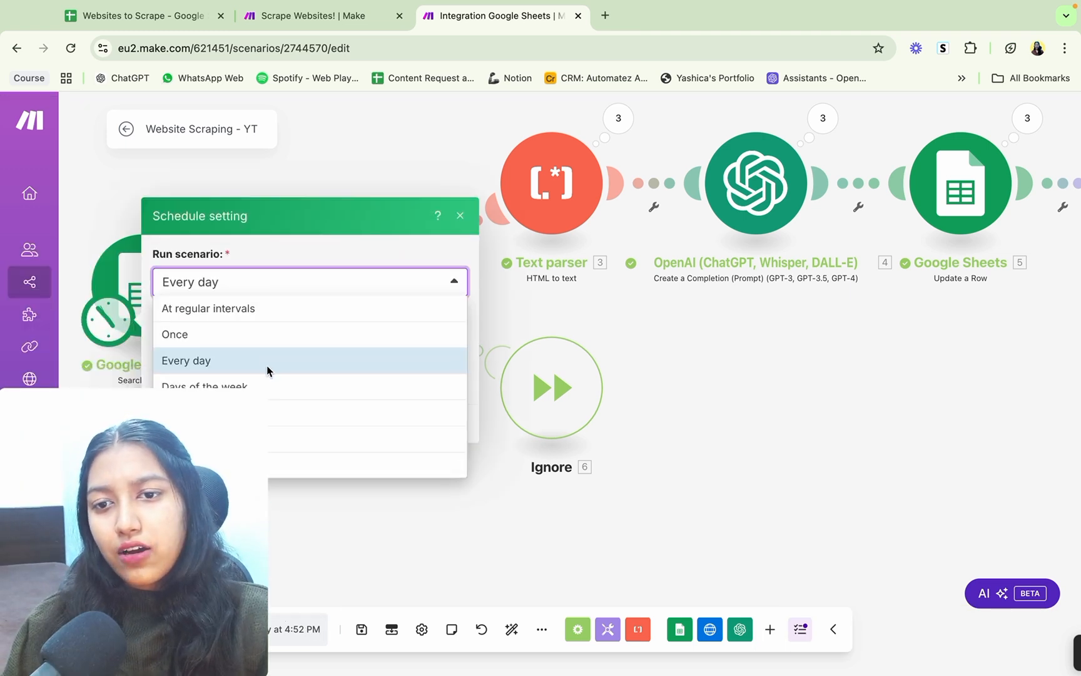
{"action": "left_click", "coordinate": [268, 385]}
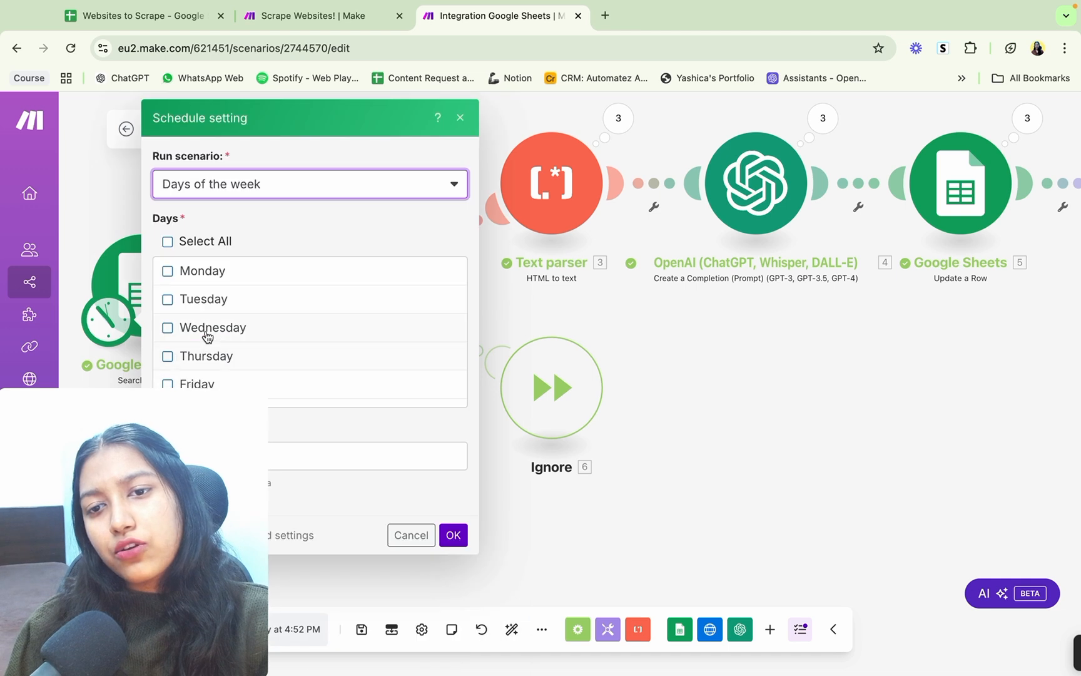
{"action": "left_click", "coordinate": [295, 182]}
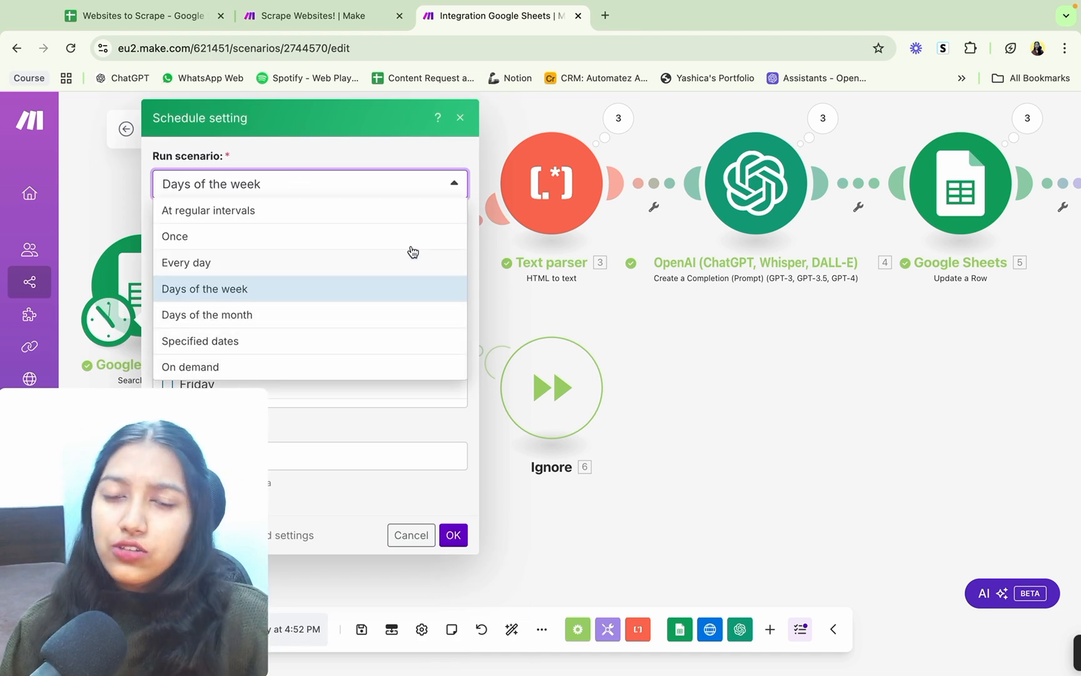
{"action": "left_click", "coordinate": [411, 535]}
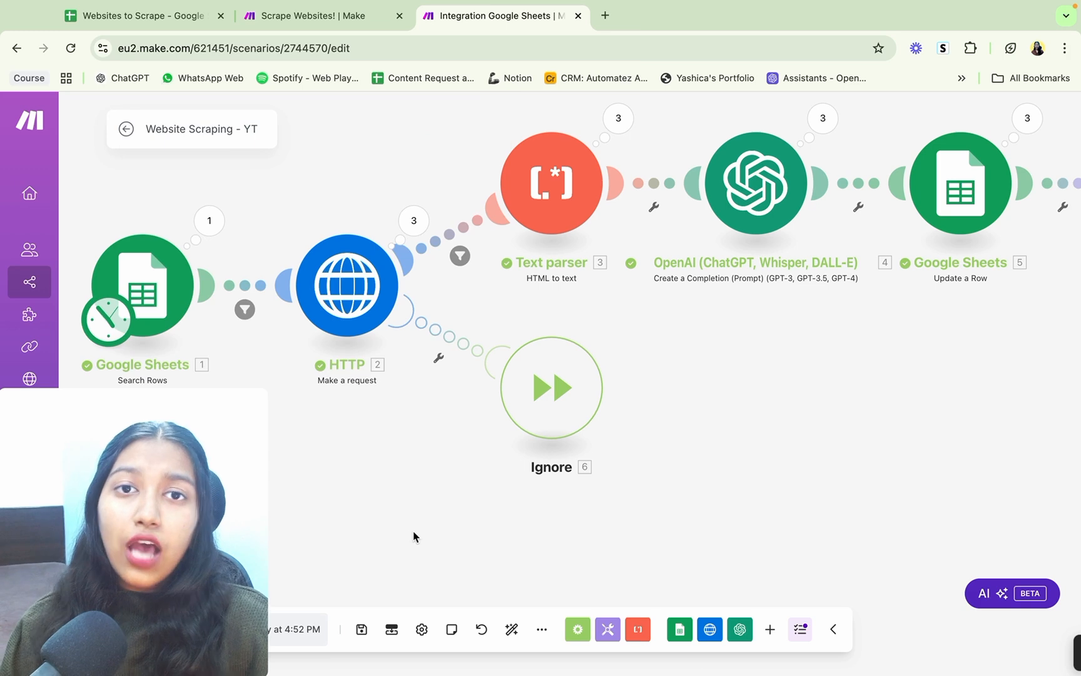
Step: Review the Websites to Scrape spreadsheet, from the links through the USP and ICP columns to the Processed? values
{"action": "left_click", "coordinate": [128, 15]}
{"action": "scroll", "coordinate": [420, 524], "scroll_direction": "left", "scroll_amount": 5}
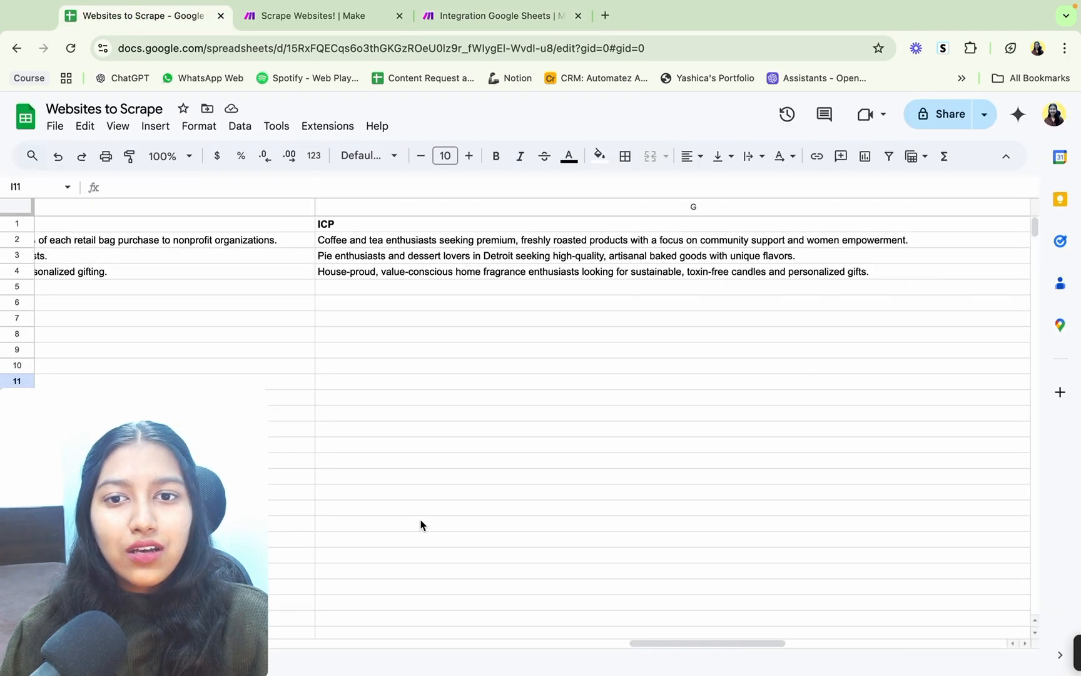
{"action": "scroll", "coordinate": [420, 524], "scroll_direction": "left", "scroll_amount": 10}
{"action": "scroll", "coordinate": [361, 393], "scroll_direction": "down", "scroll_amount": 5}
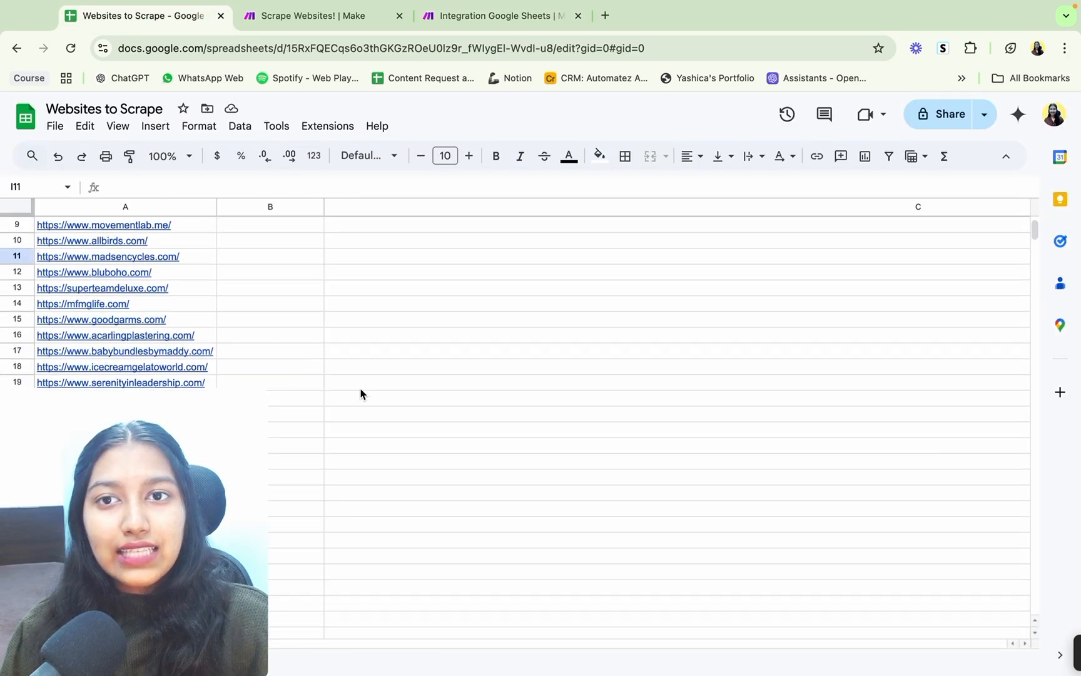
{"action": "scroll", "coordinate": [361, 393], "scroll_direction": "right", "scroll_amount": 10}
{"action": "scroll", "coordinate": [361, 393], "scroll_direction": "up", "scroll_amount": 2}
{"action": "scroll", "coordinate": [361, 393], "scroll_direction": "up", "scroll_amount": 2}
{"action": "scroll", "coordinate": [360, 393], "scroll_direction": "right", "scroll_amount": 6}
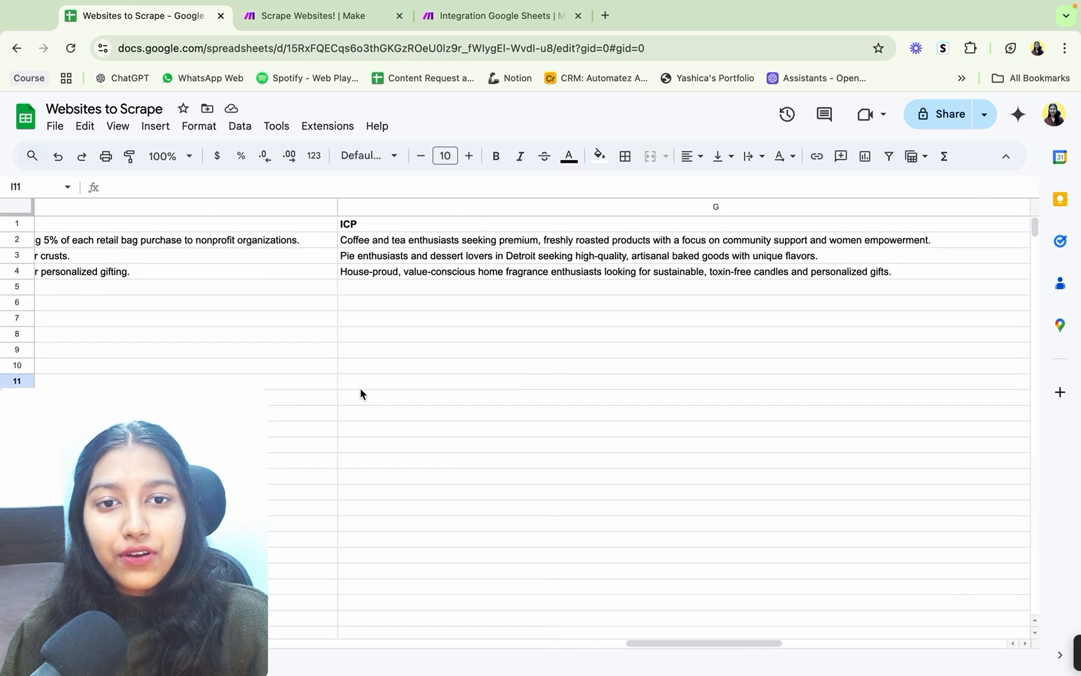
{"action": "left_click", "coordinate": [361, 388]}
{"action": "left_click", "coordinate": [370, 445]}
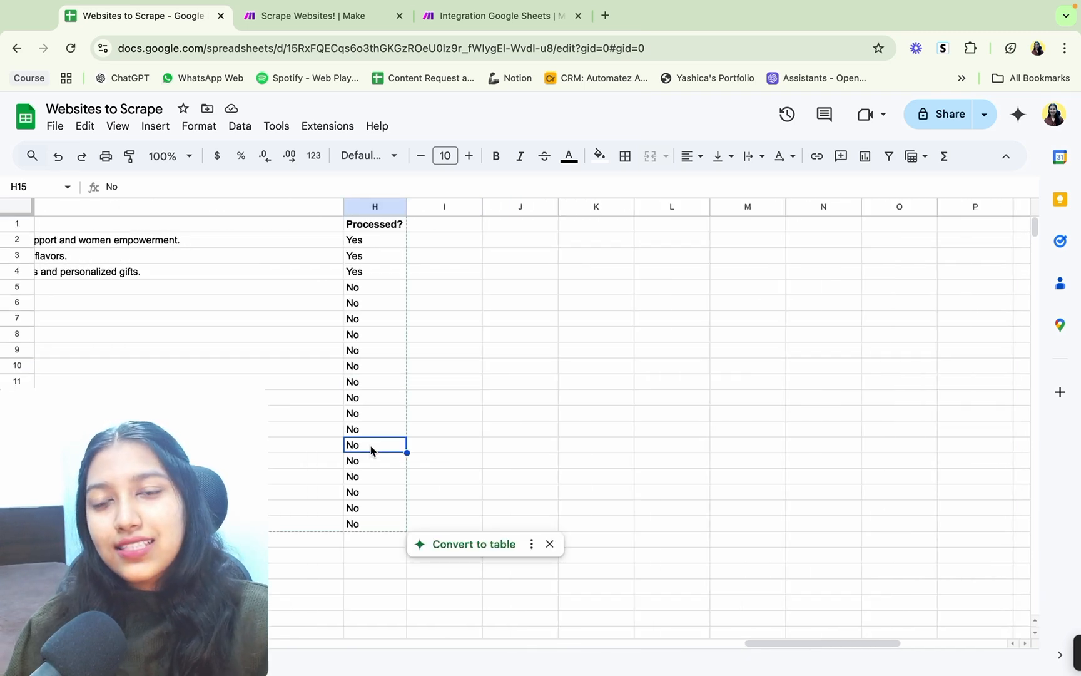
{"action": "scroll", "coordinate": [311, 394], "scroll_direction": "left", "scroll_amount": 5}
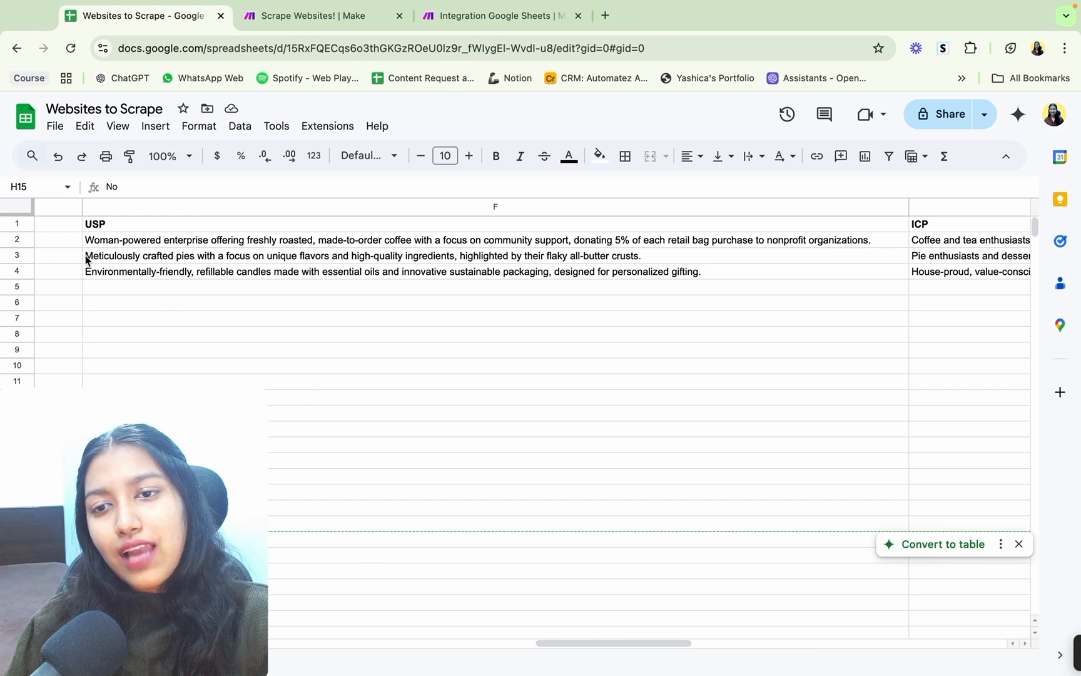
{"action": "left_click_drag", "start_coordinate": [85, 259], "coordinate": [405, 353]}
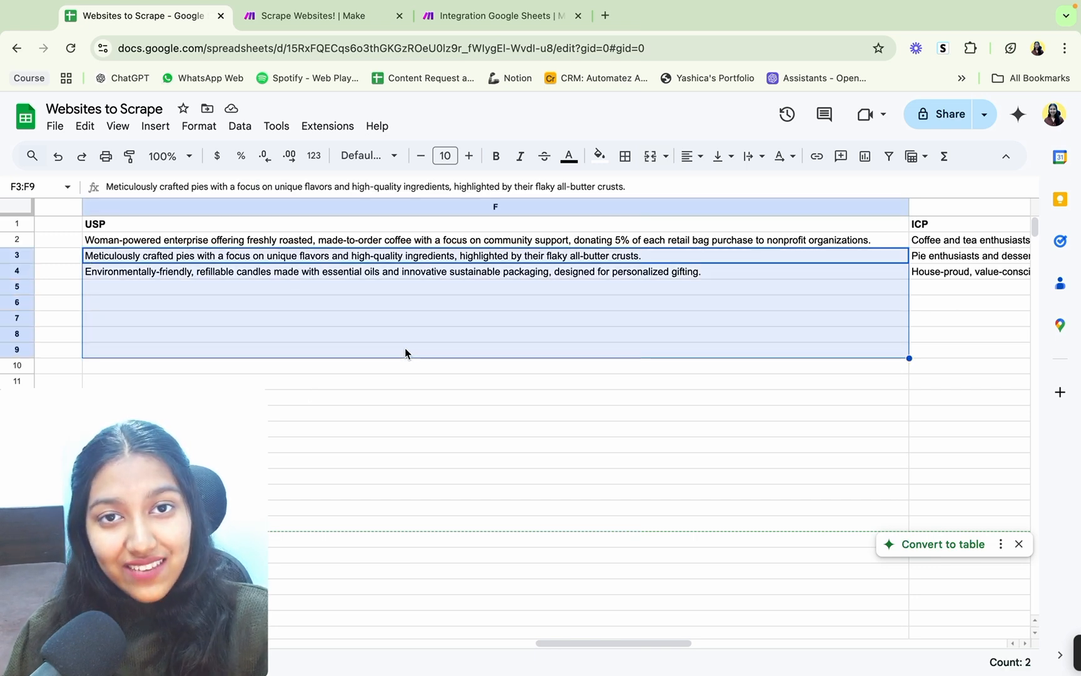
{"action": "scroll", "coordinate": [410, 352], "scroll_direction": "right", "scroll_amount": 10}
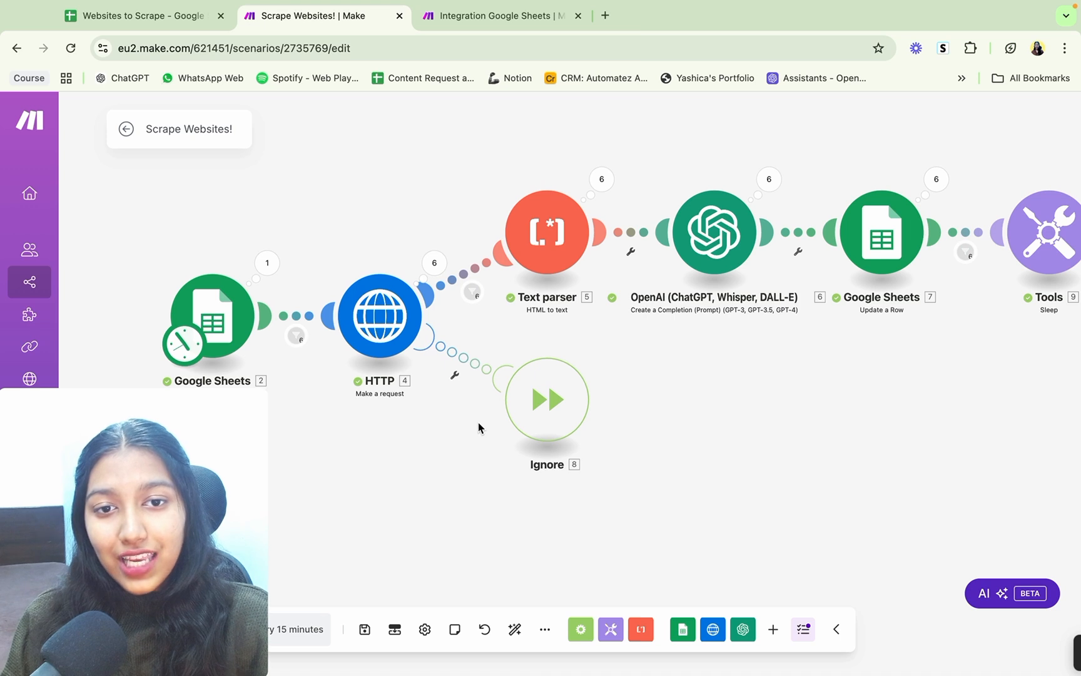
Step: Look over the Scrape Websites! and Website Scraping - YT scenarios and the business names and descriptions in the spreadsheet
{"action": "left_click_drag", "start_coordinate": [479, 428], "coordinate": [386, 398]}
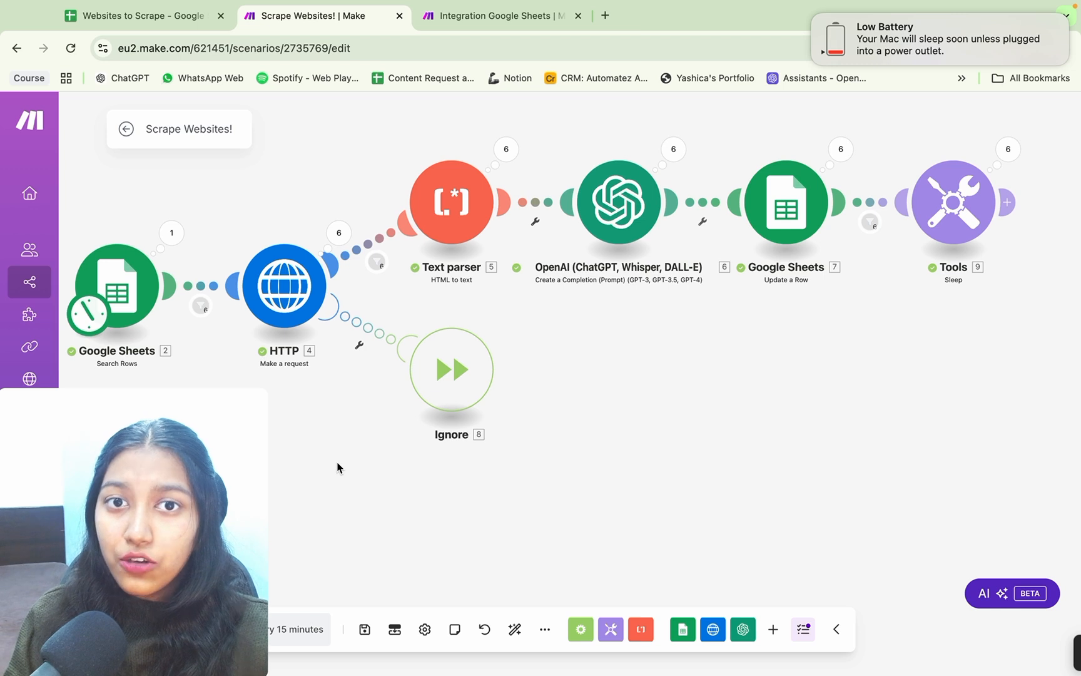
{"action": "left_click", "coordinate": [536, 22]}
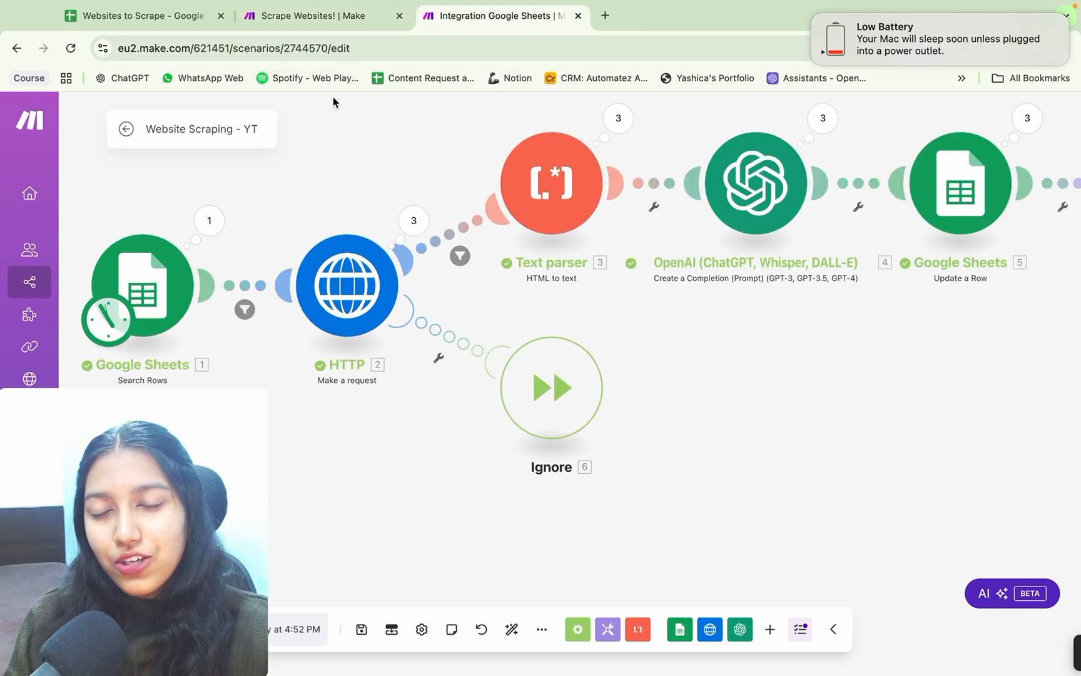
{"action": "left_click", "coordinate": [148, 20]}
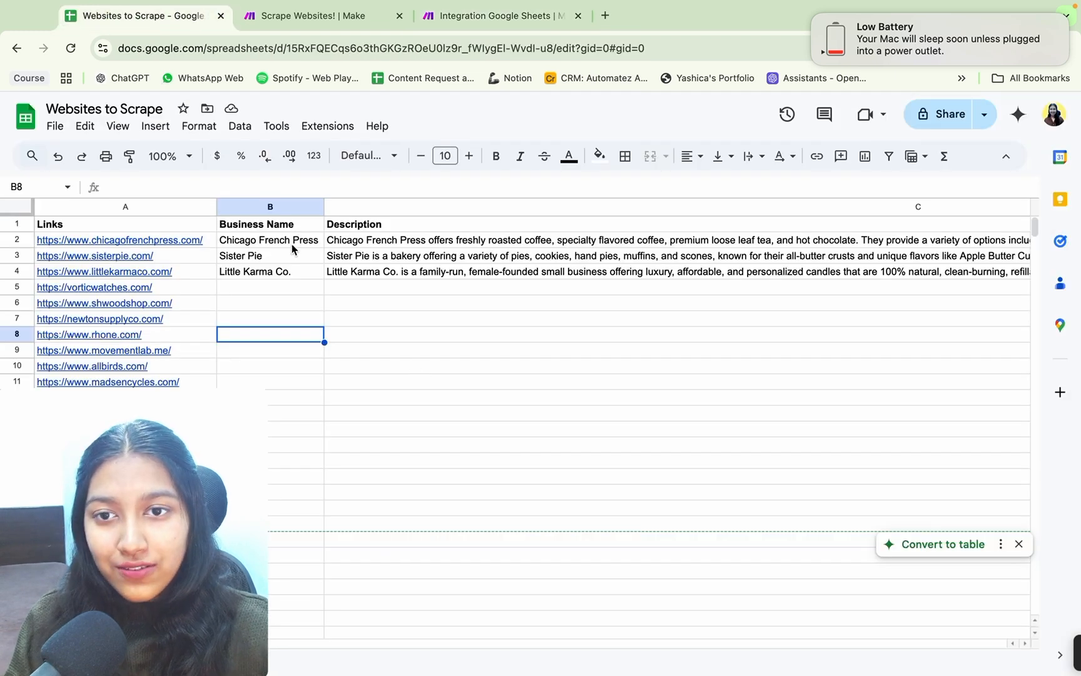
{"action": "left_click_drag", "start_coordinate": [293, 246], "coordinate": [510, 329]}
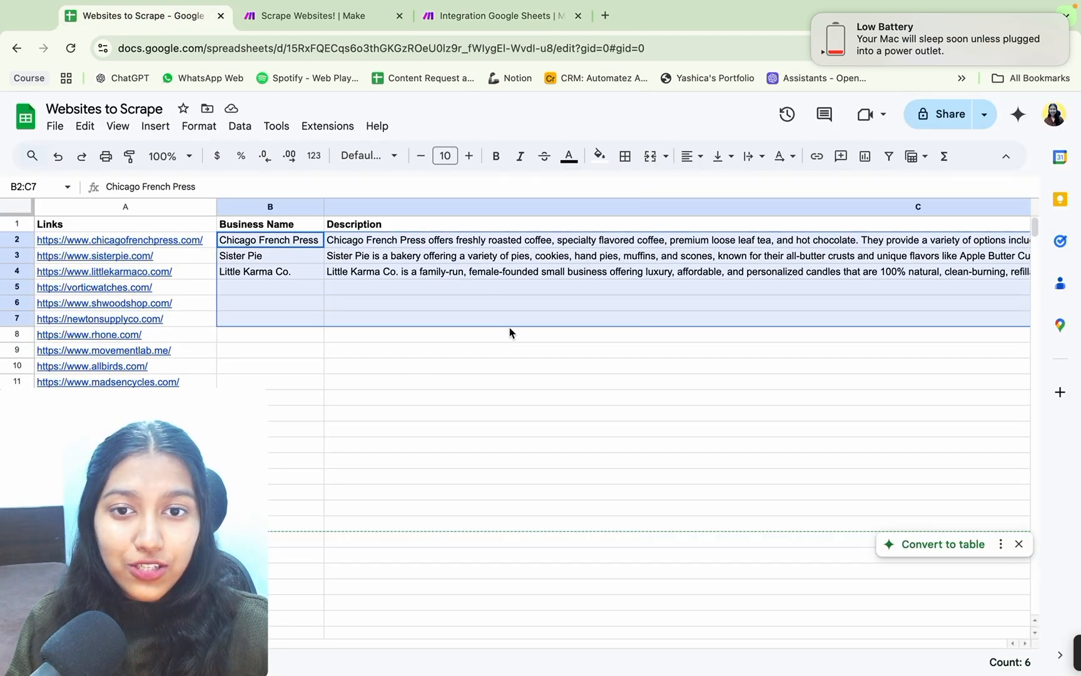
{"action": "left_click", "coordinate": [492, 355]}
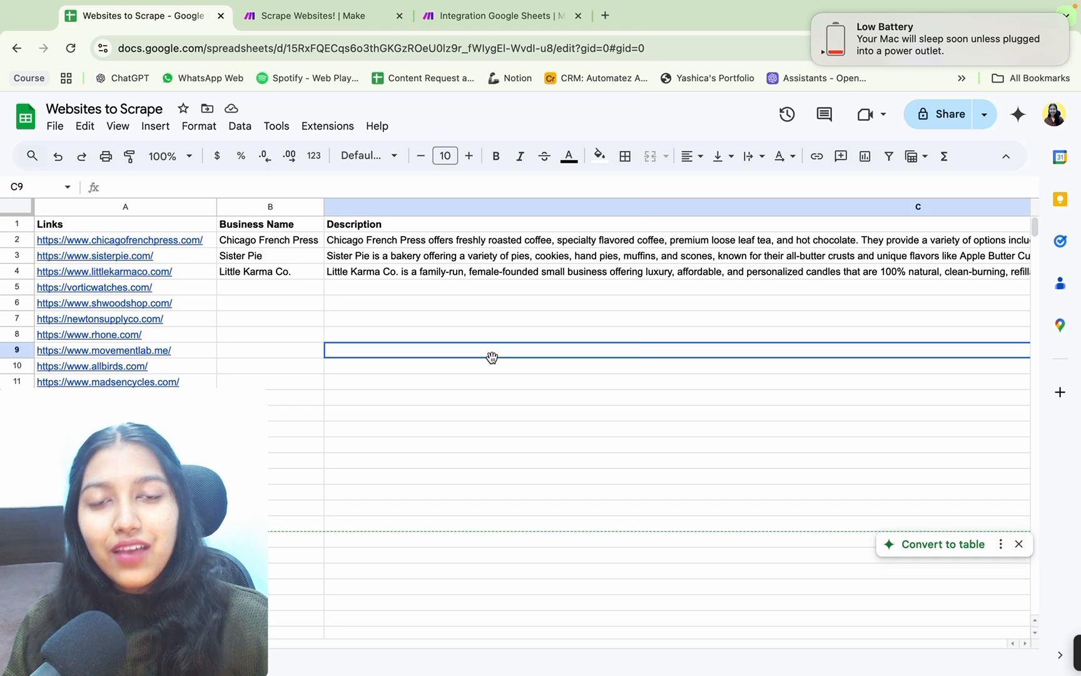